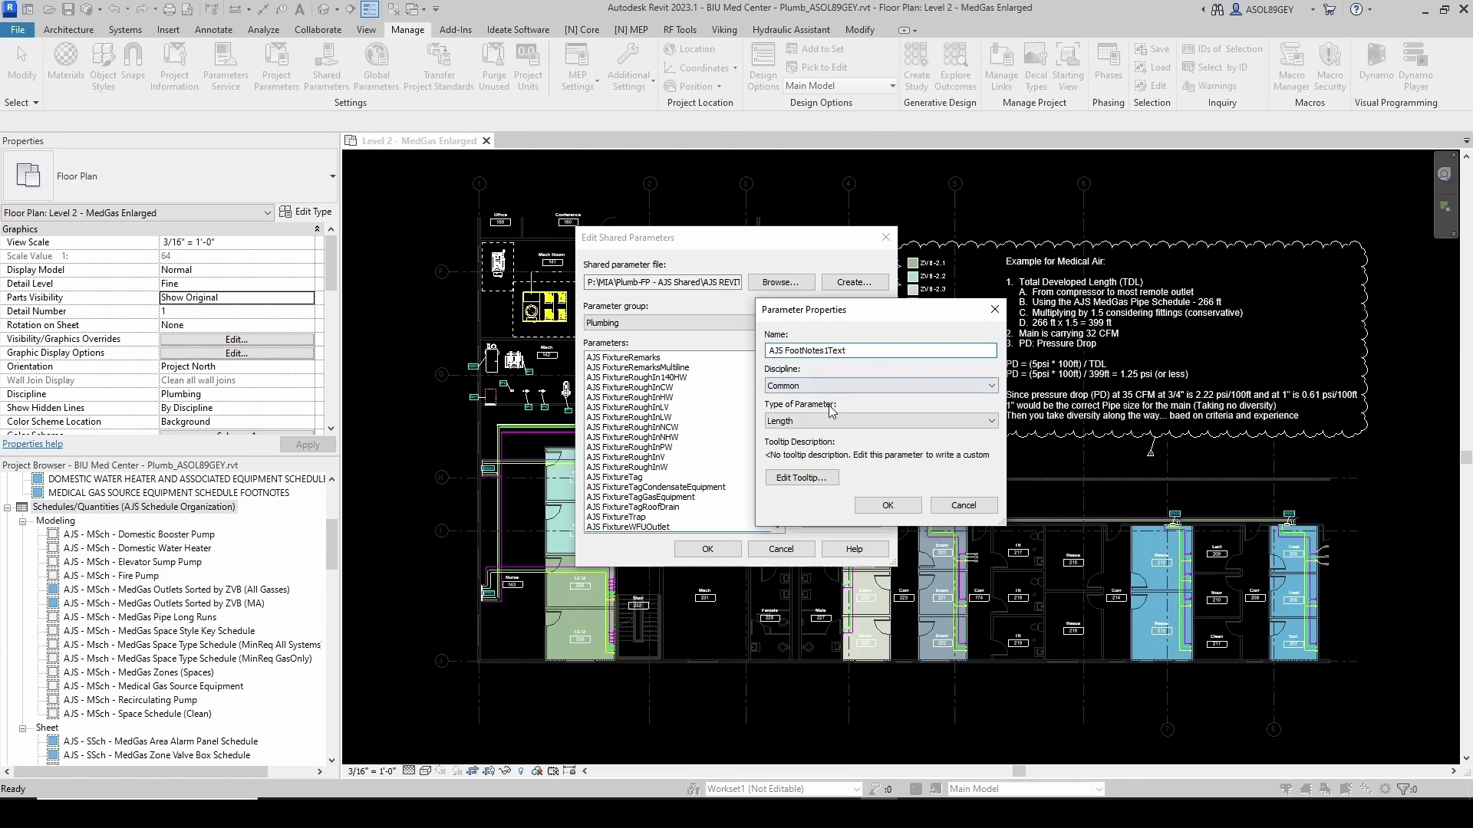
Set the AJS FootNotes1Text parameter's type to Text and create it
{"action": "left_click", "coordinate": [811, 421]}
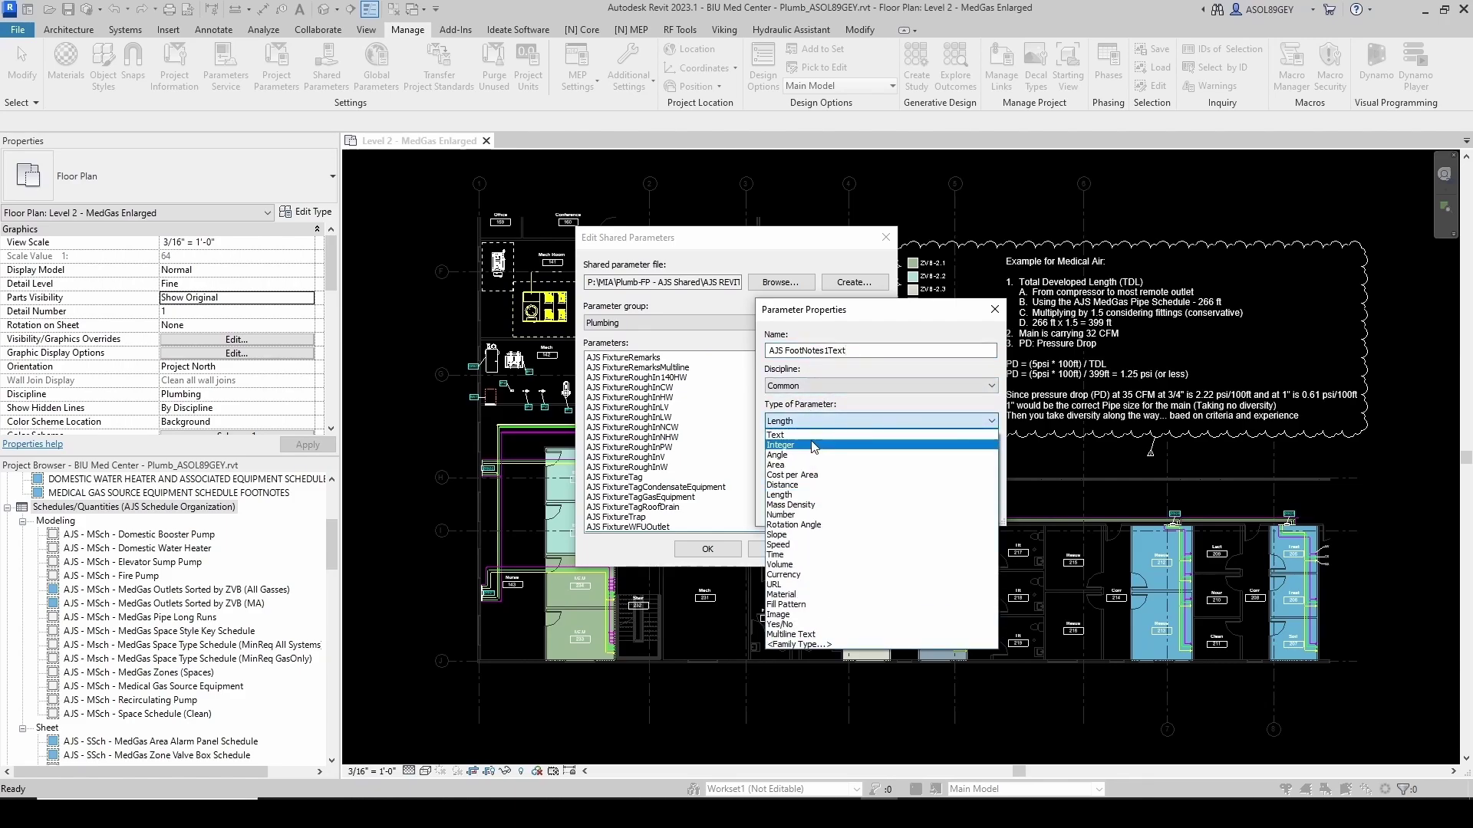
{"action": "left_click", "coordinate": [805, 434]}
{"action": "left_click", "coordinate": [870, 506]}
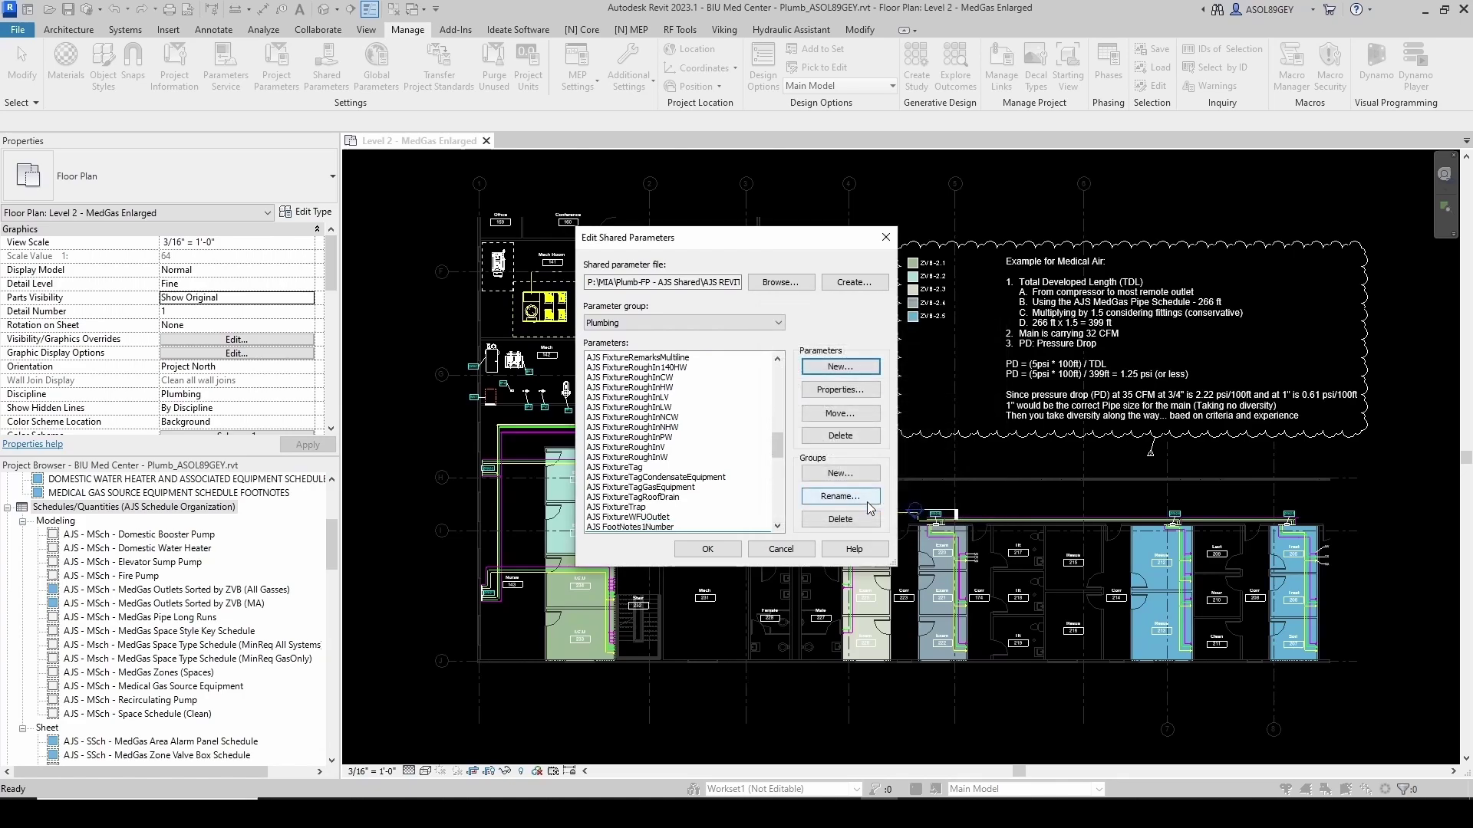
Create a shared parameter named AJS FootNotes2Number in the Plumbing group and set its parameter type
{"action": "left_click", "coordinate": [840, 366]}
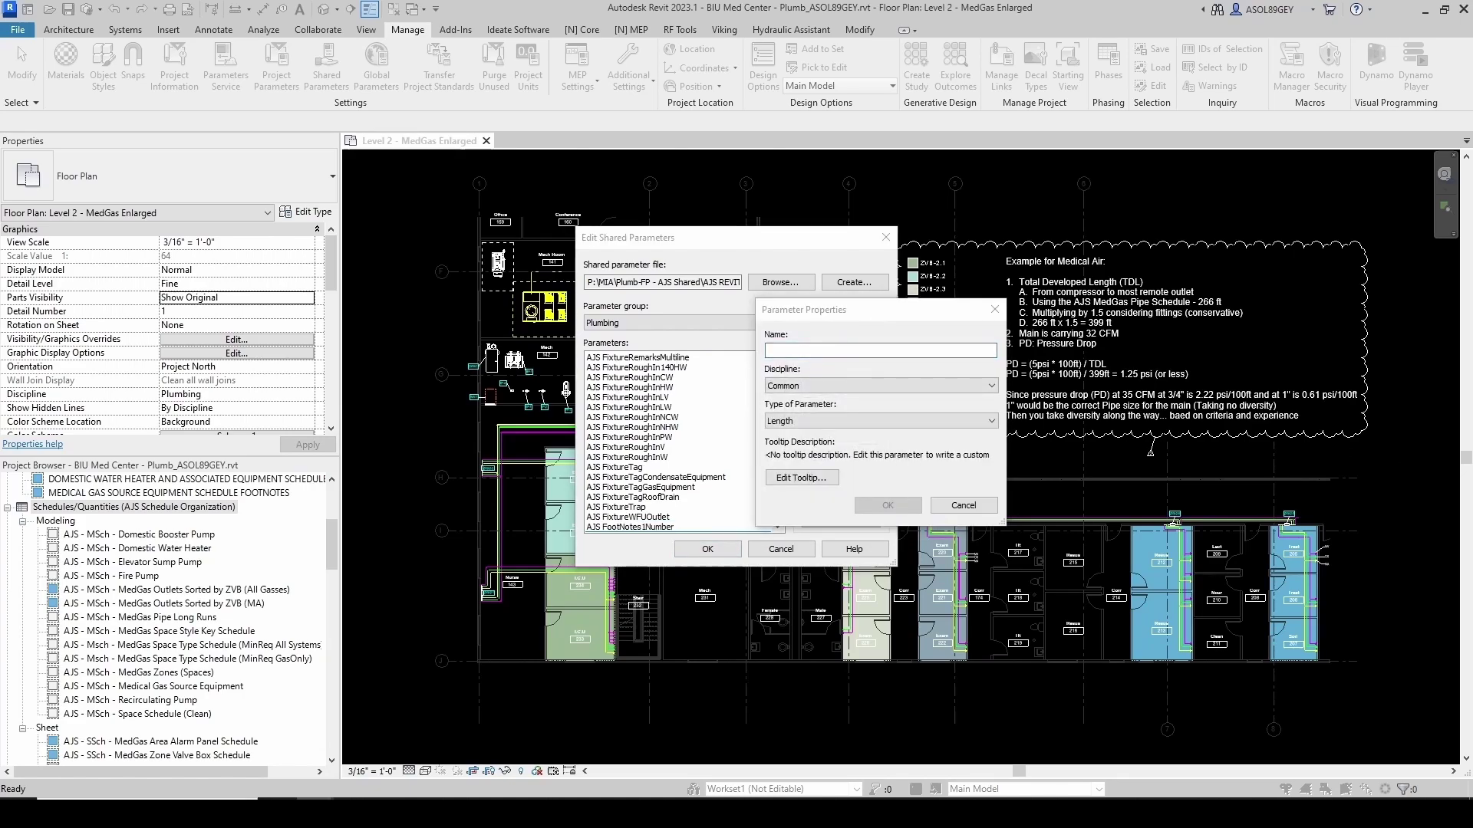
{"action": "left_click", "coordinate": [812, 350]}
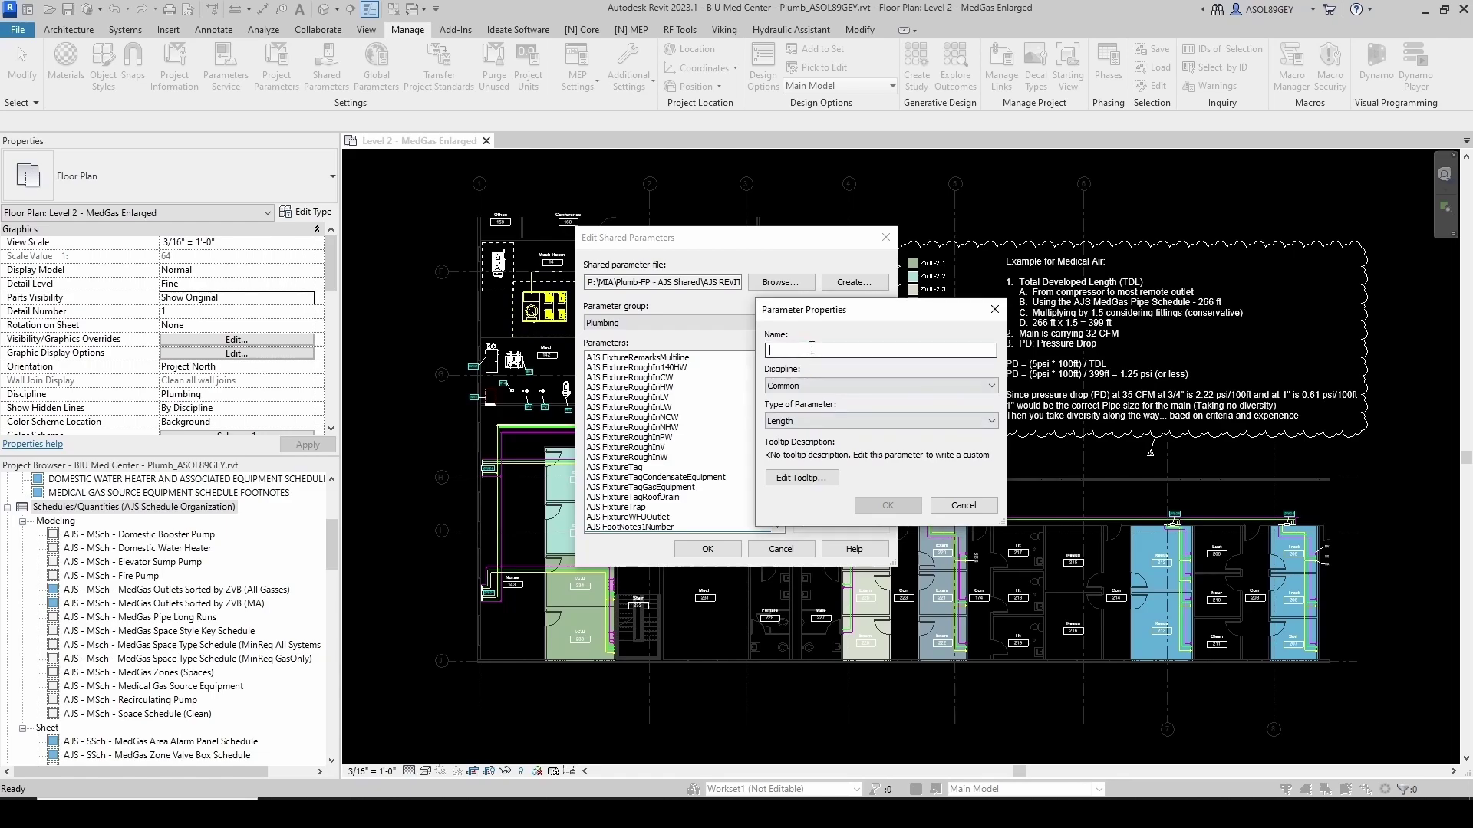
{"action": "type", "text": "AJS FootNotes2Number"}
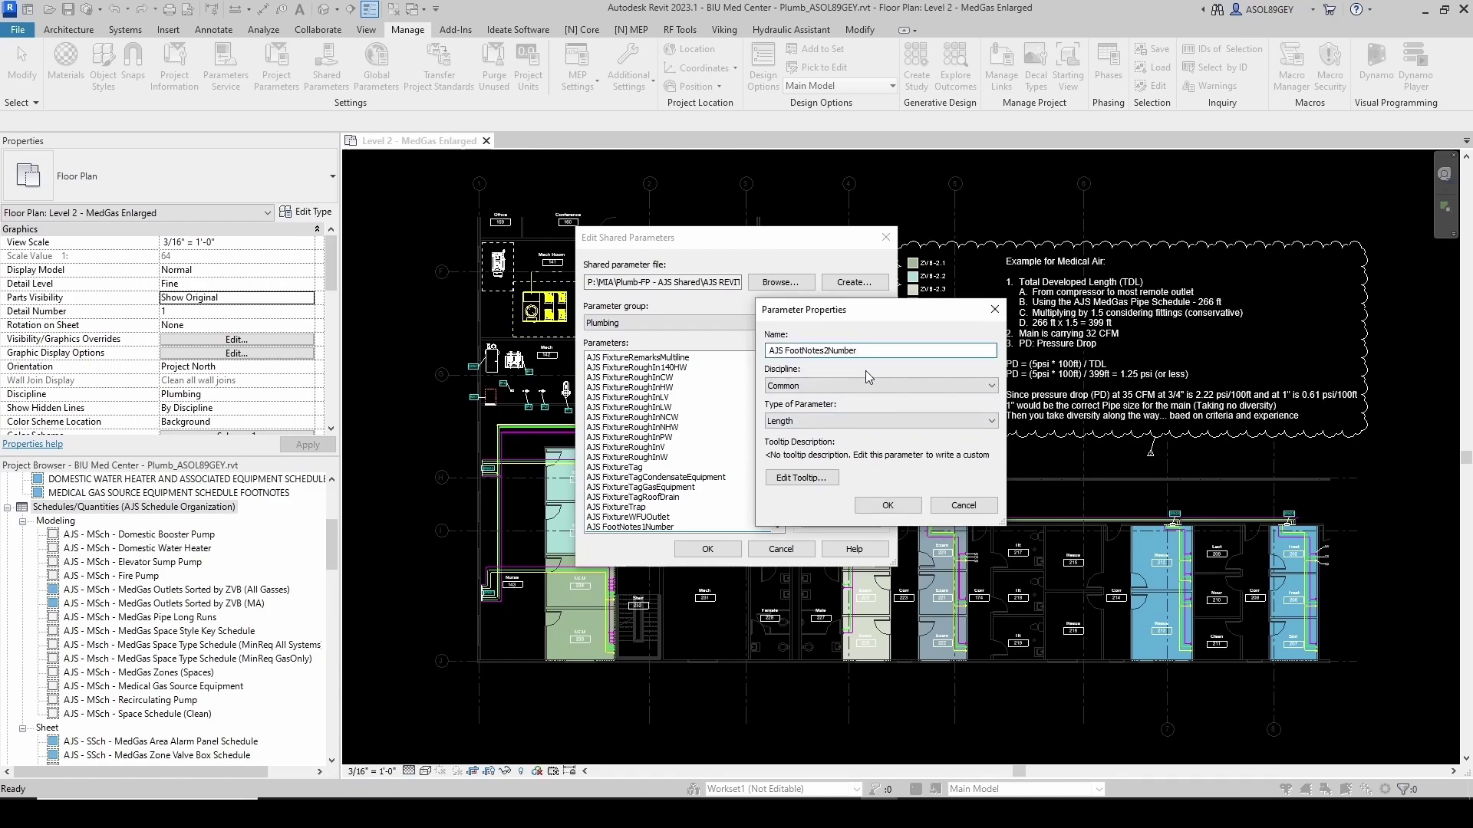
{"action": "left_click", "coordinate": [844, 422]}
{"action": "left_click", "coordinate": [822, 446]}
{"action": "left_click", "coordinate": [886, 505]}
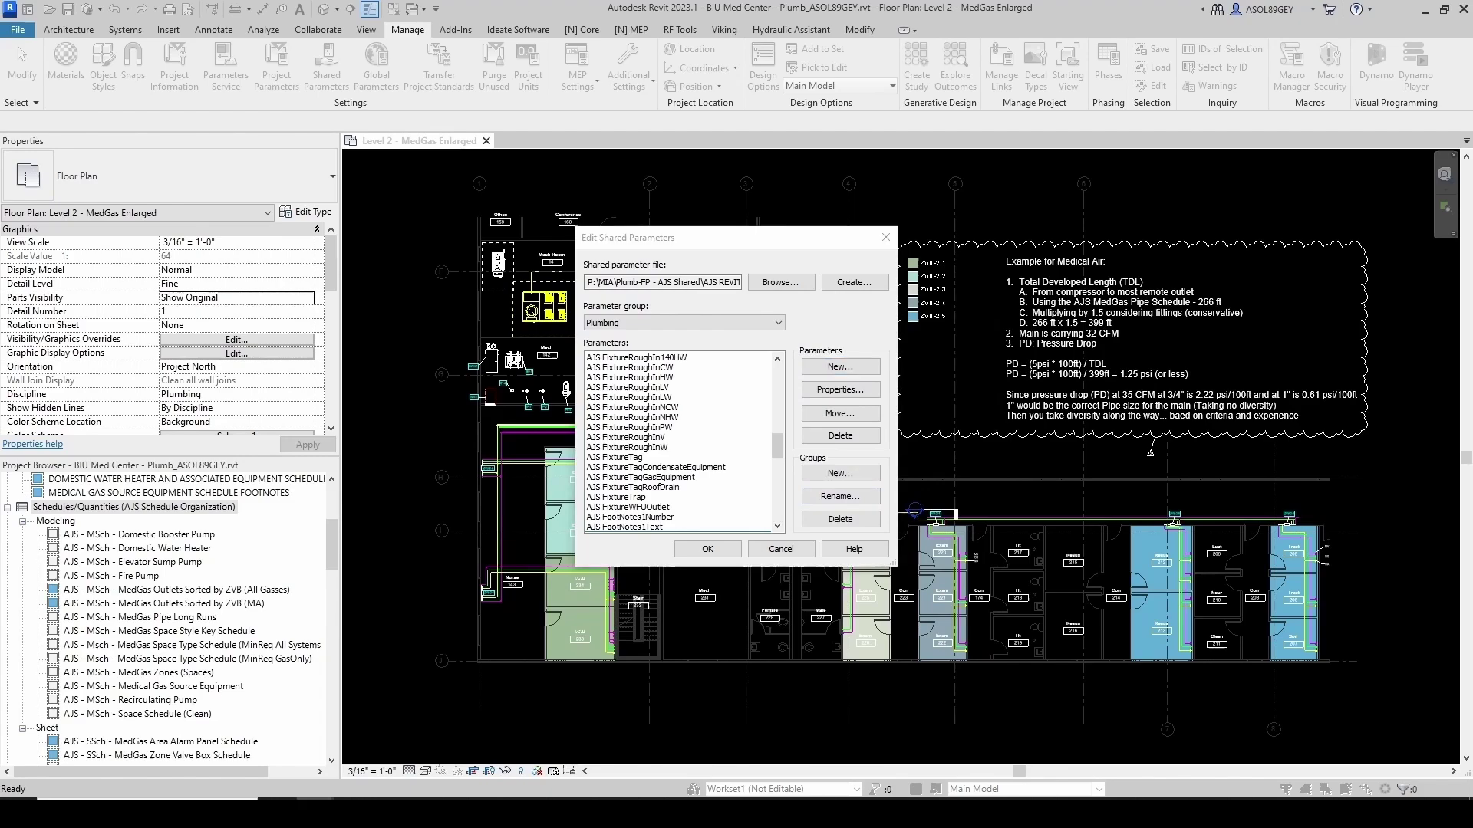
Create a shared parameter named AJS FootNotes2Text in the Plumbing group and set its parameter type
{"action": "left_click", "coordinate": [841, 369]}
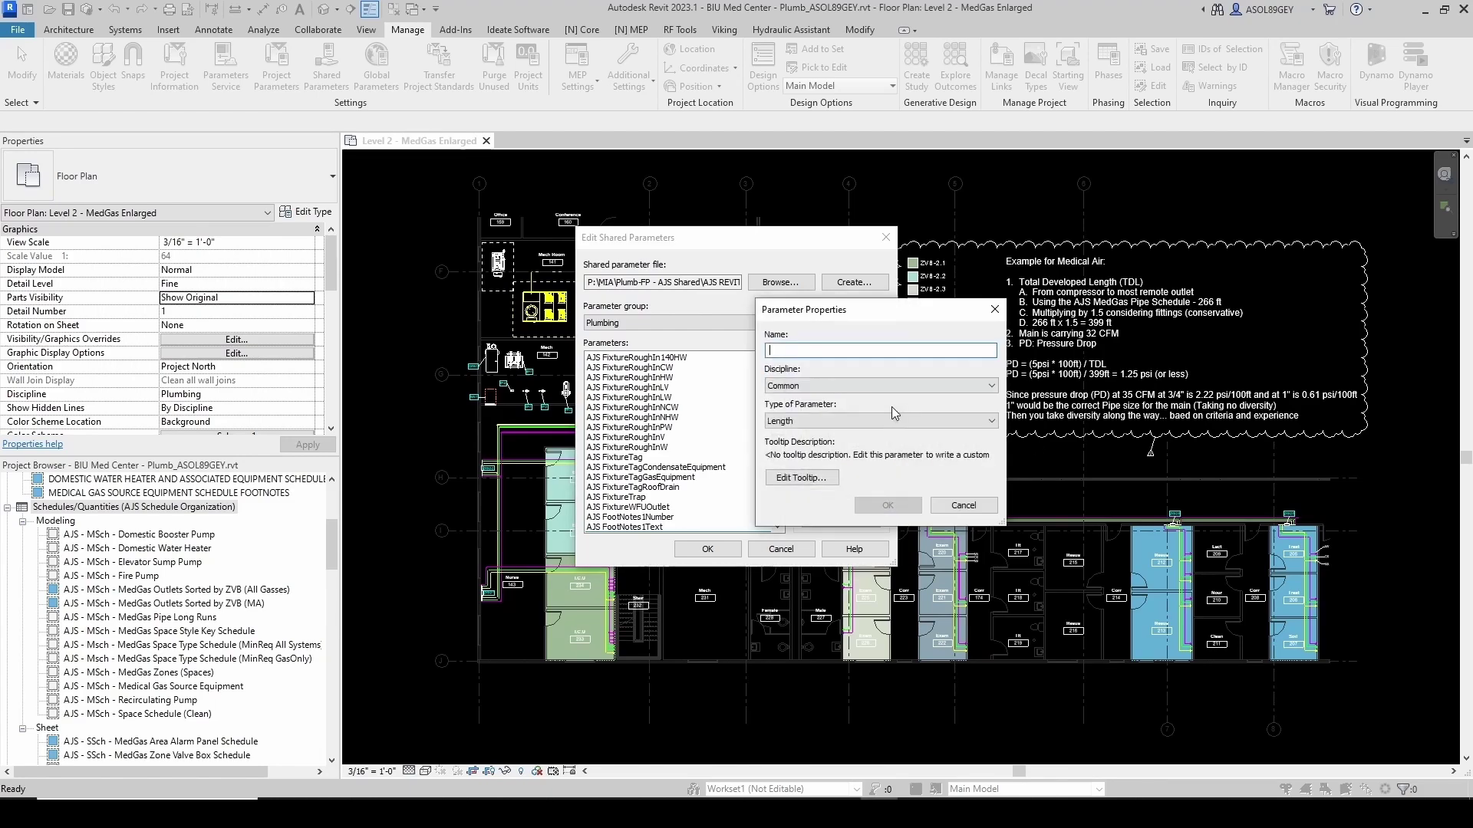
{"action": "left_click", "coordinate": [868, 352]}
{"action": "type", "text": "AJS FootNotes2Text"}
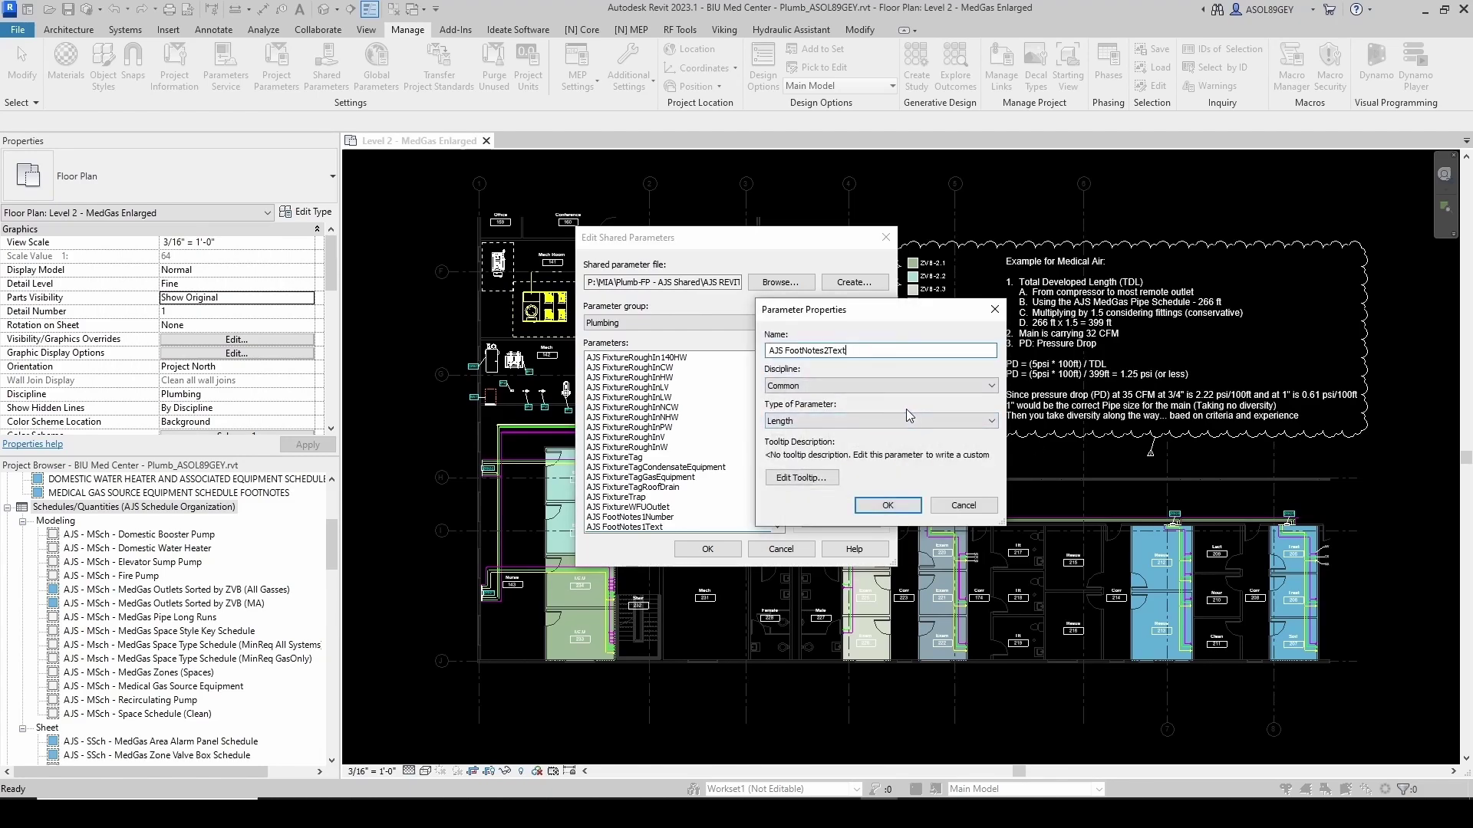
{"action": "left_click", "coordinate": [910, 420]}
{"action": "left_click", "coordinate": [825, 443]}
{"action": "left_click", "coordinate": [861, 508]}
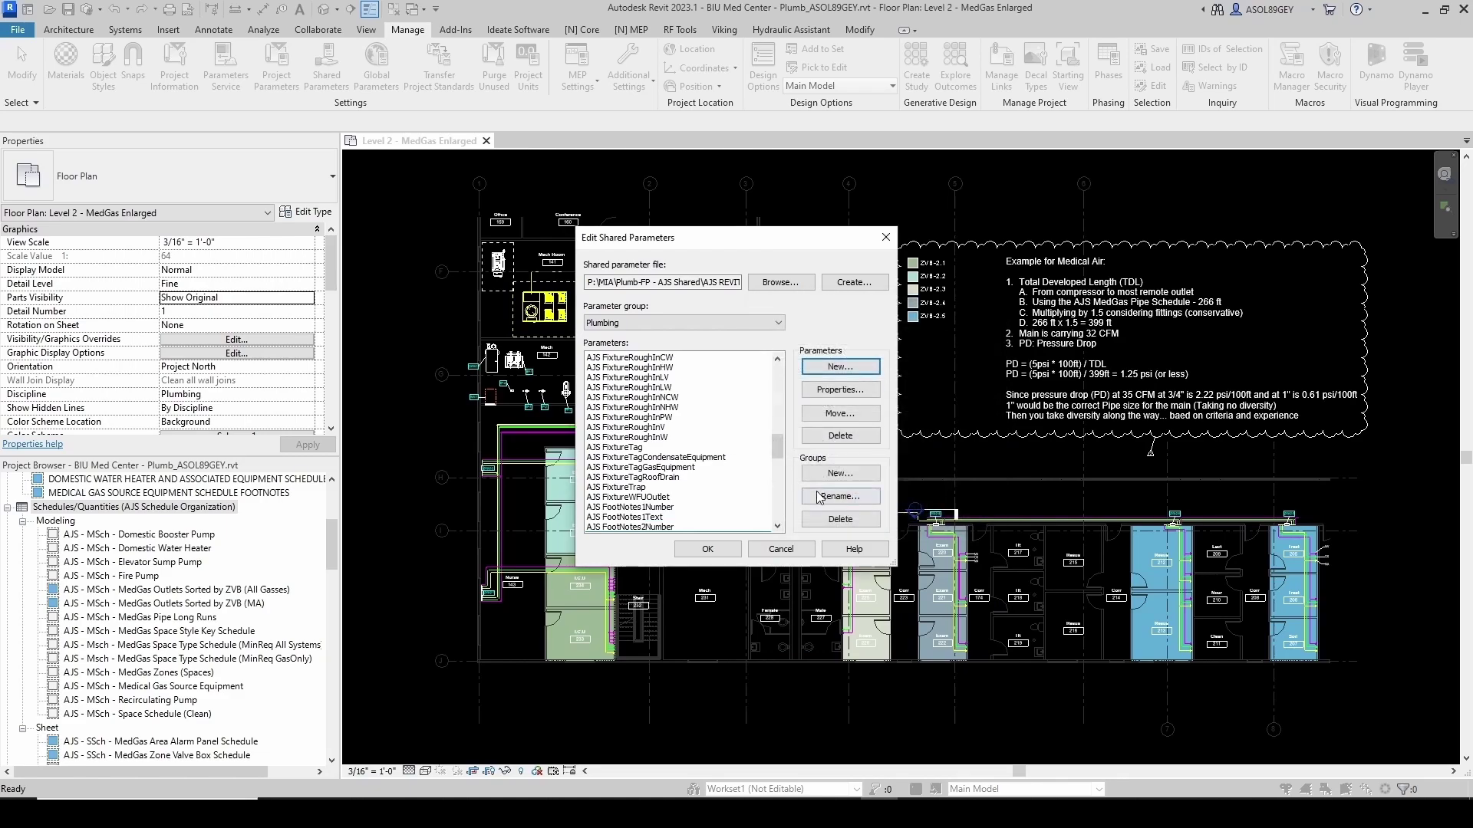
Check the AJS FootNotes number and text parameters in the Plumbing group and accept the shared parameter edits
{"action": "scroll", "coordinate": [658, 458], "scroll_direction": "down", "scroll_amount": 3}
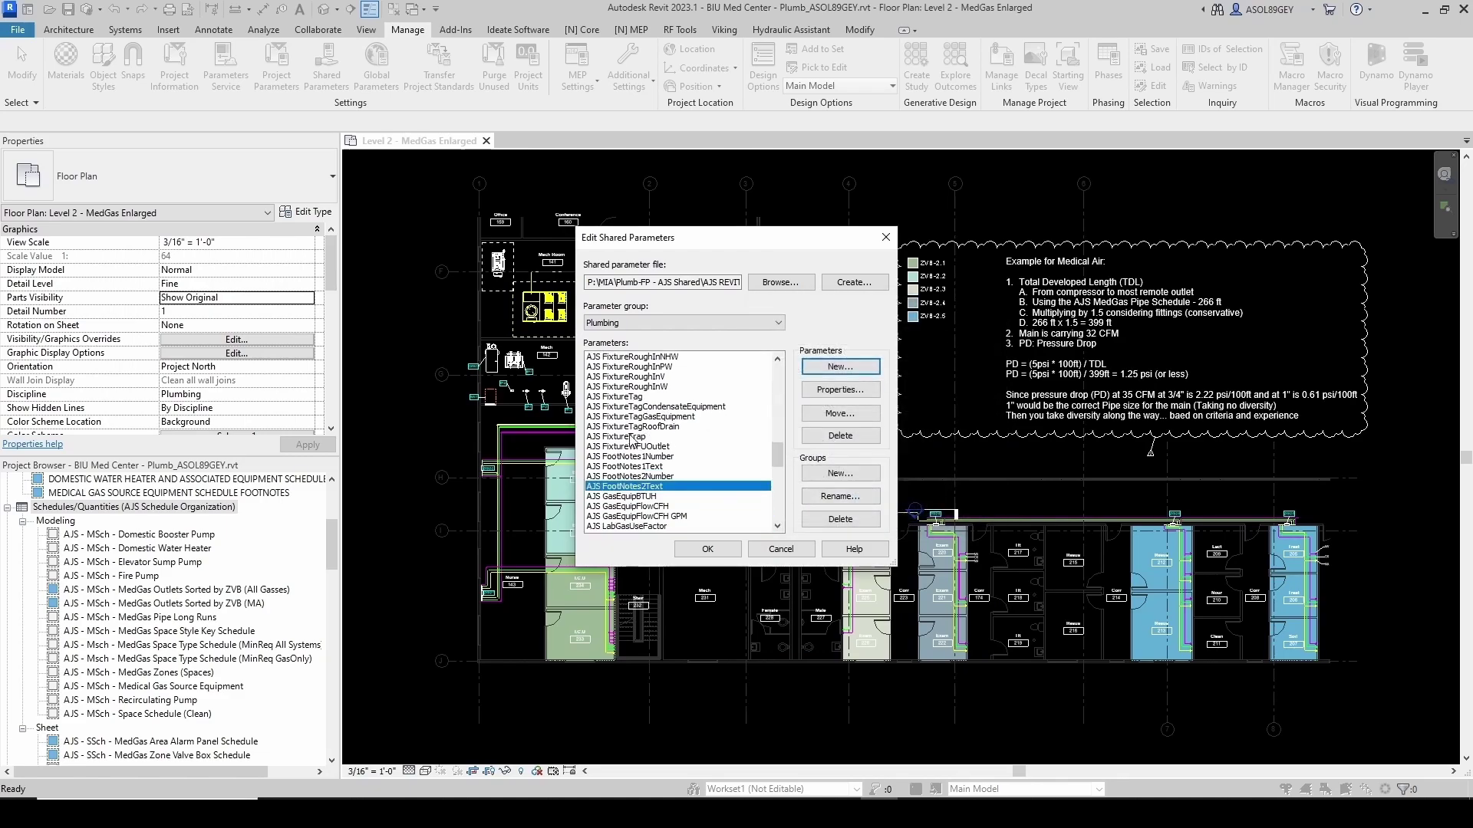
{"action": "left_click", "coordinate": [645, 457]}
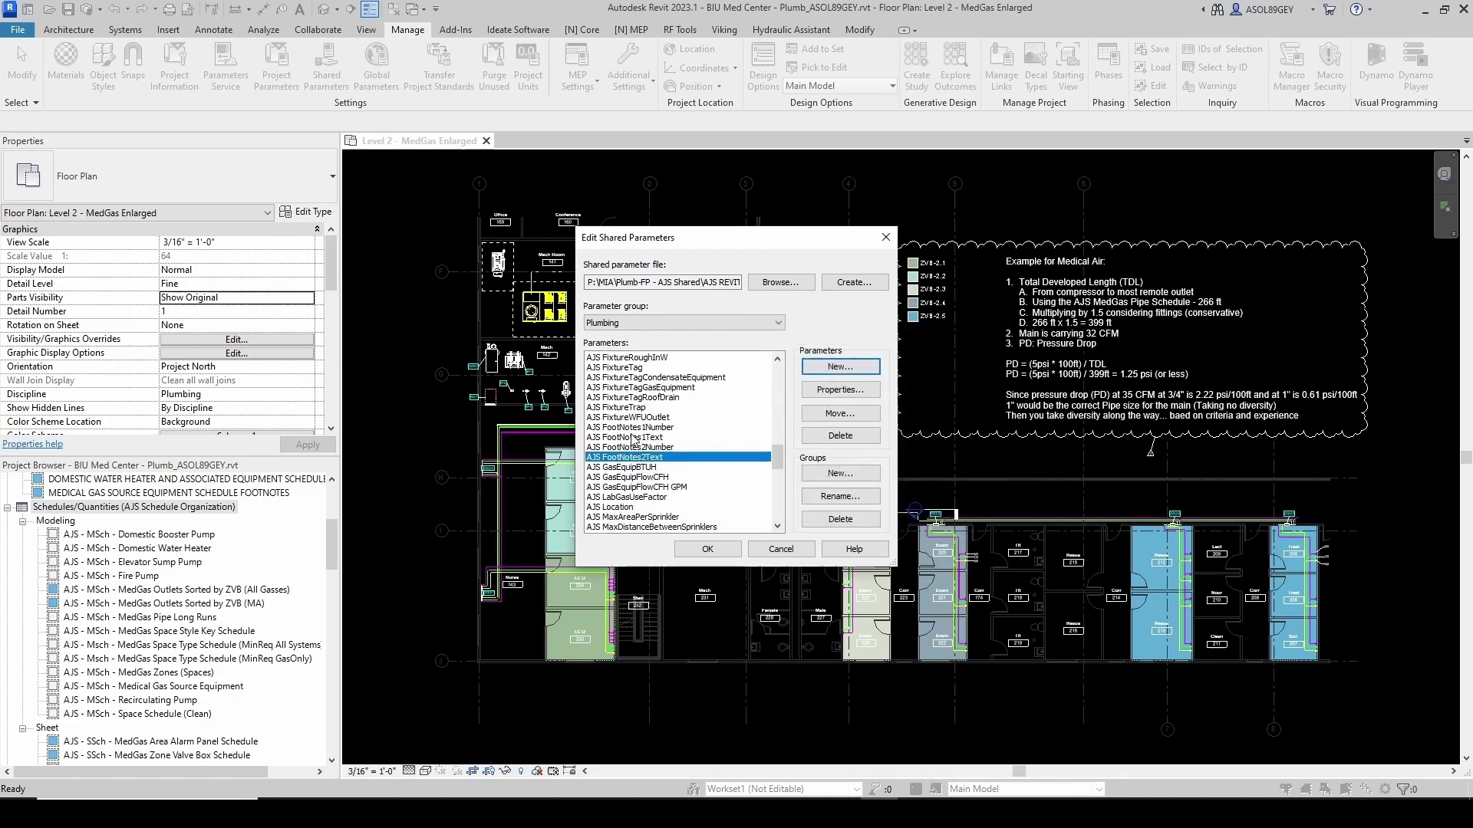
{"action": "left_click", "coordinate": [633, 430]}
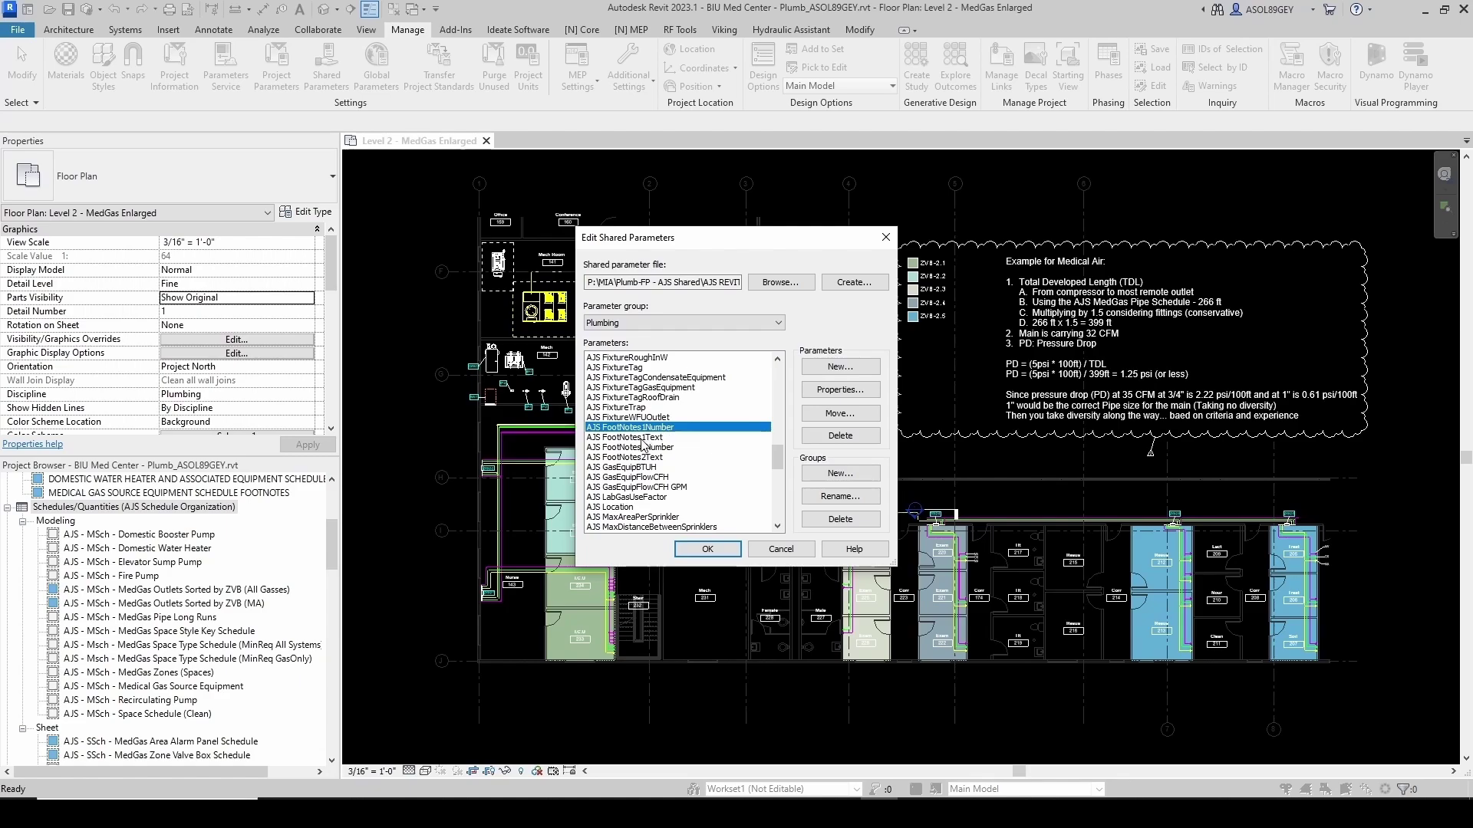
{"action": "left_click", "coordinate": [644, 439]}
{"action": "left_click", "coordinate": [662, 448]}
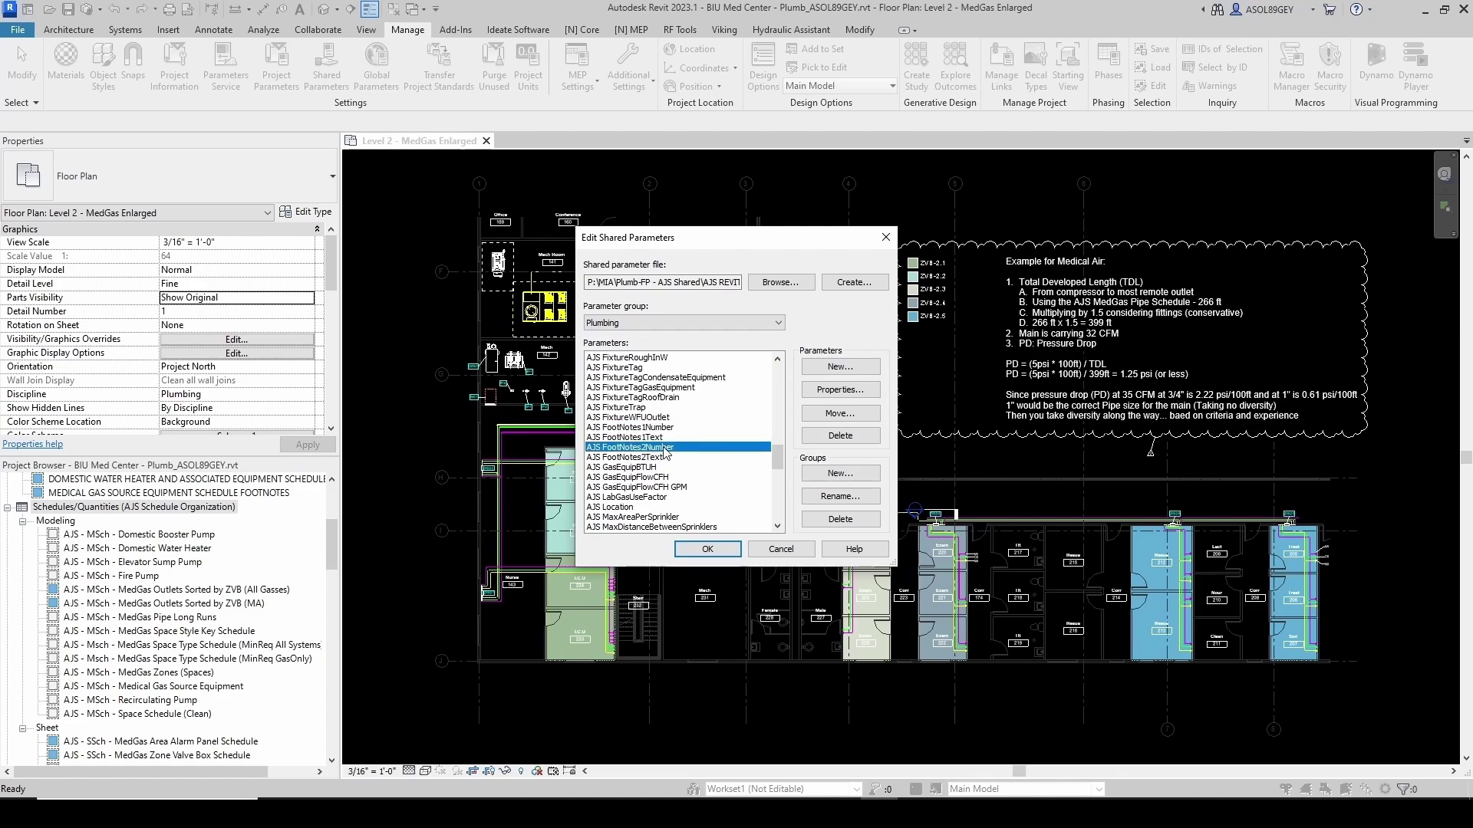
{"action": "left_click", "coordinate": [707, 549]}
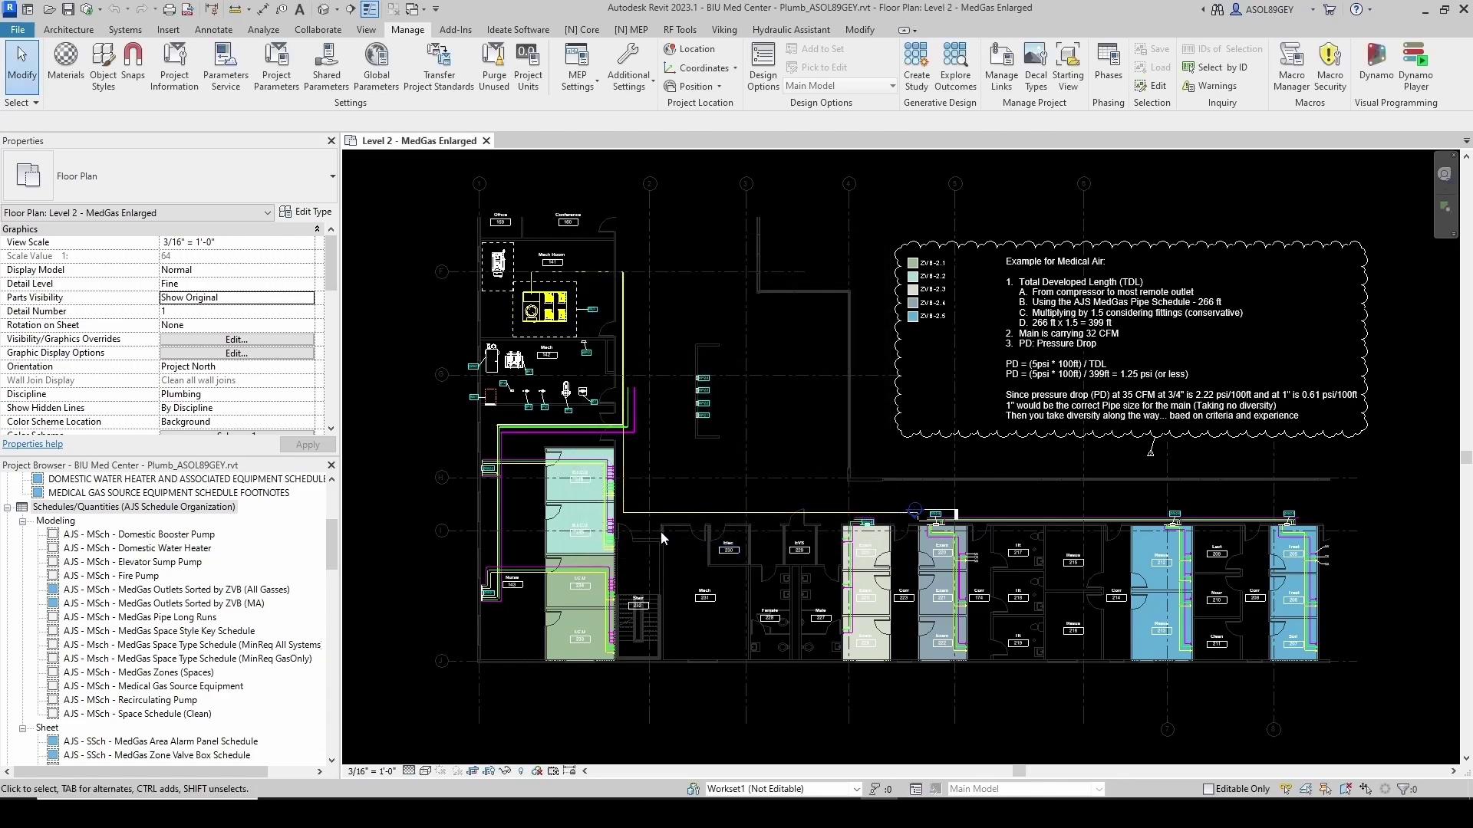
Start a new schedule for the Planting category and make it a key schedule
{"action": "right_click", "coordinate": [140, 508]}
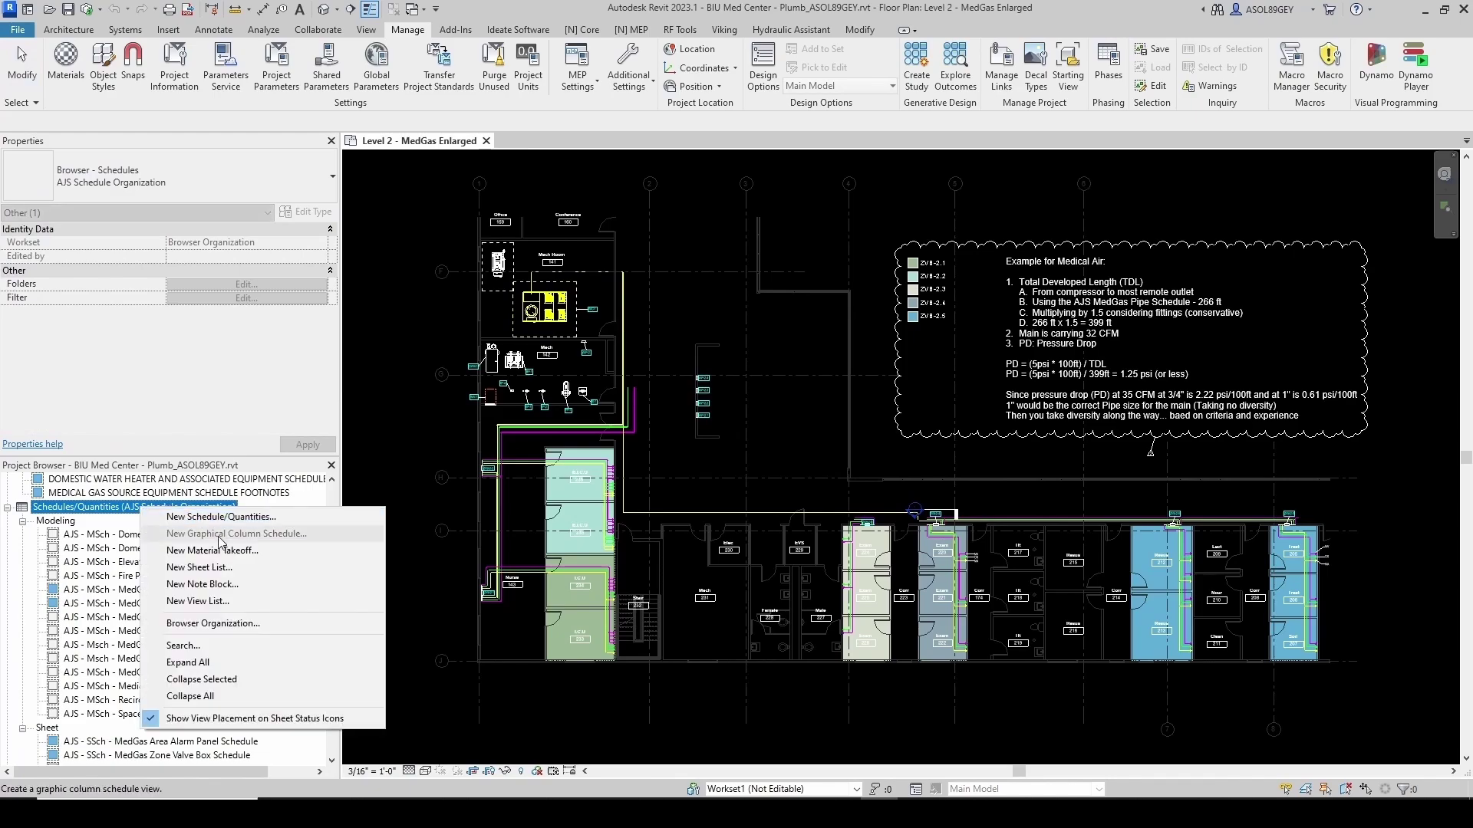
{"action": "left_click", "coordinate": [211, 516]}
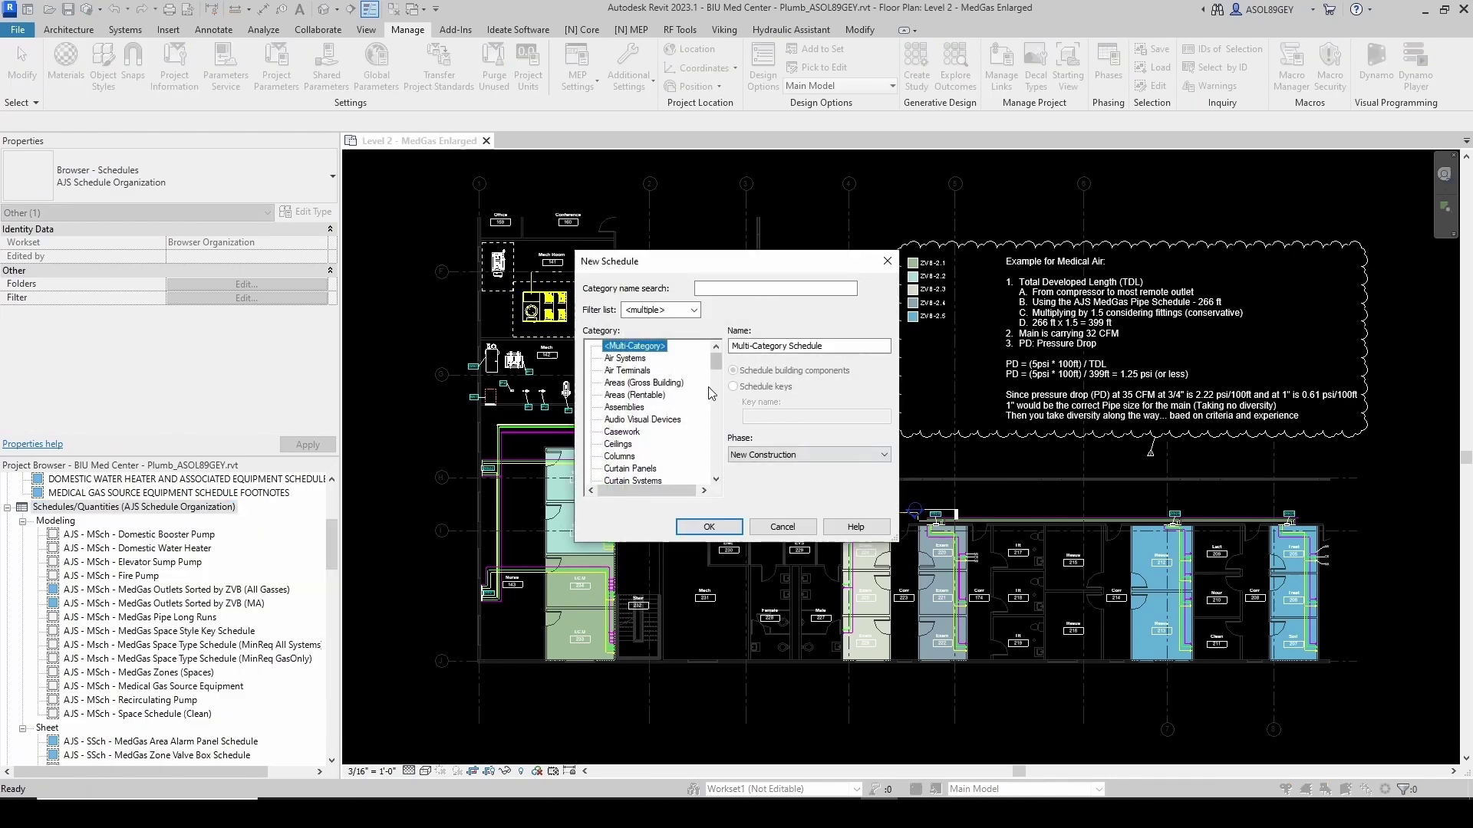
{"action": "left_click", "coordinate": [623, 408]}
{"action": "key", "text": "p"}
{"action": "key", "text": "p"}
{"action": "key", "text": "p"}
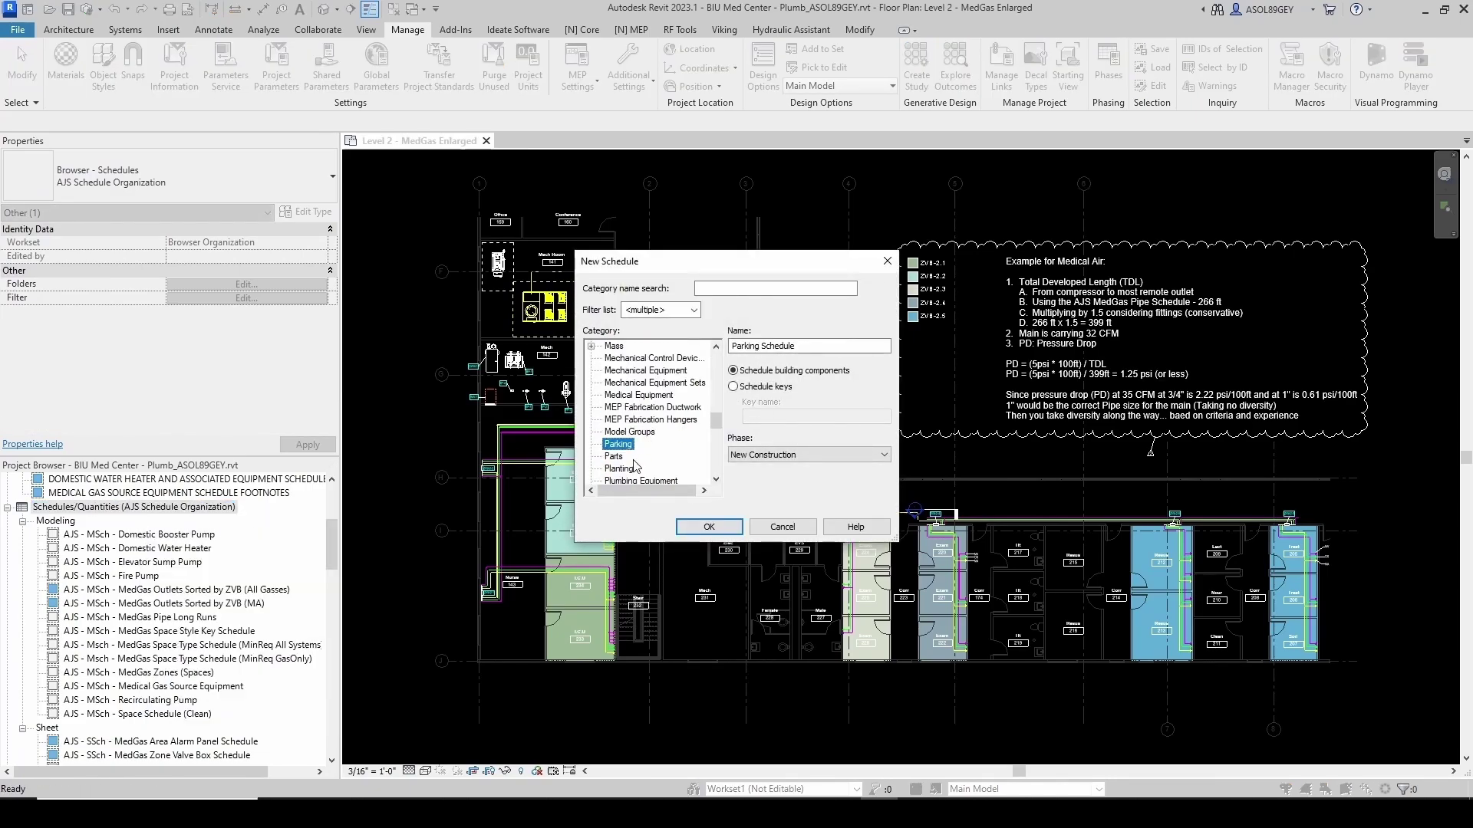
{"action": "left_click", "coordinate": [733, 387]}
Name the key schedule Medical Air Compressor FootNotes with key name Air Compressor Foot Notes, and create it
{"action": "left_click_drag", "start_coordinate": [836, 346], "coordinate": [691, 347]}
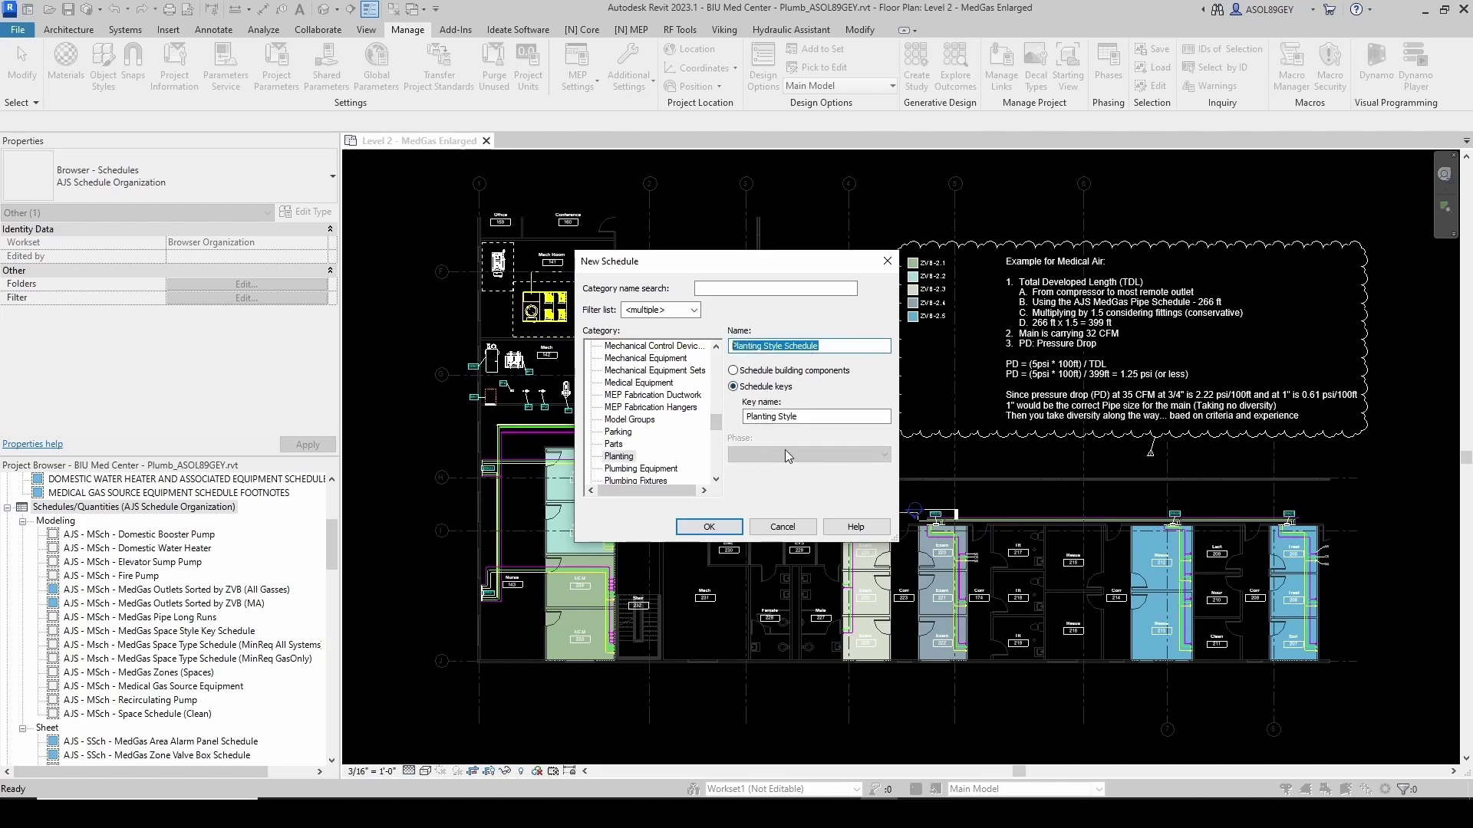
{"action": "type", "text": "Medical Air Compressor FootNotes"}
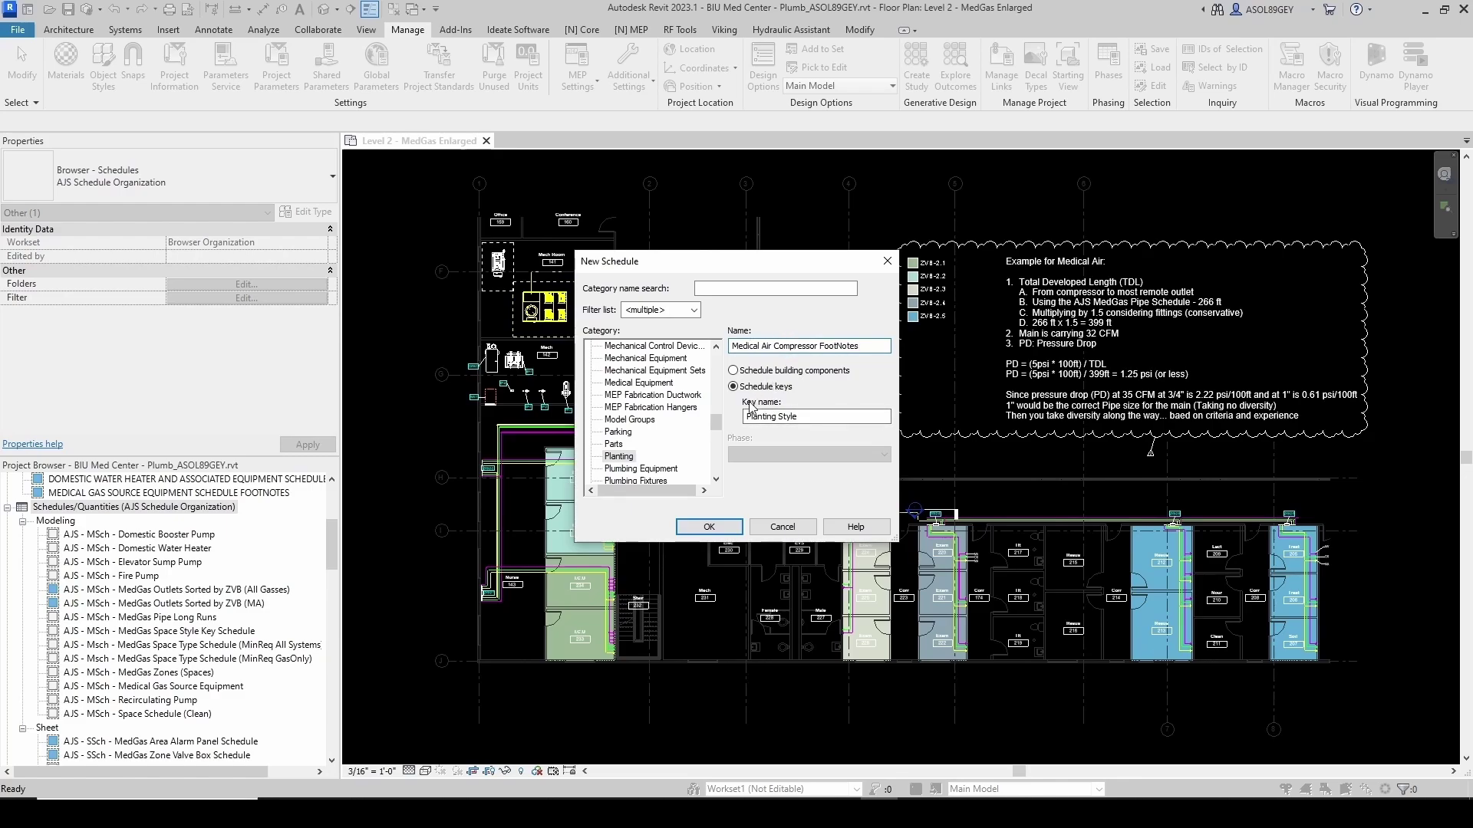
{"action": "left_click_drag", "start_coordinate": [829, 418], "coordinate": [718, 417]}
{"action": "type", "text": "Foot Notes"}
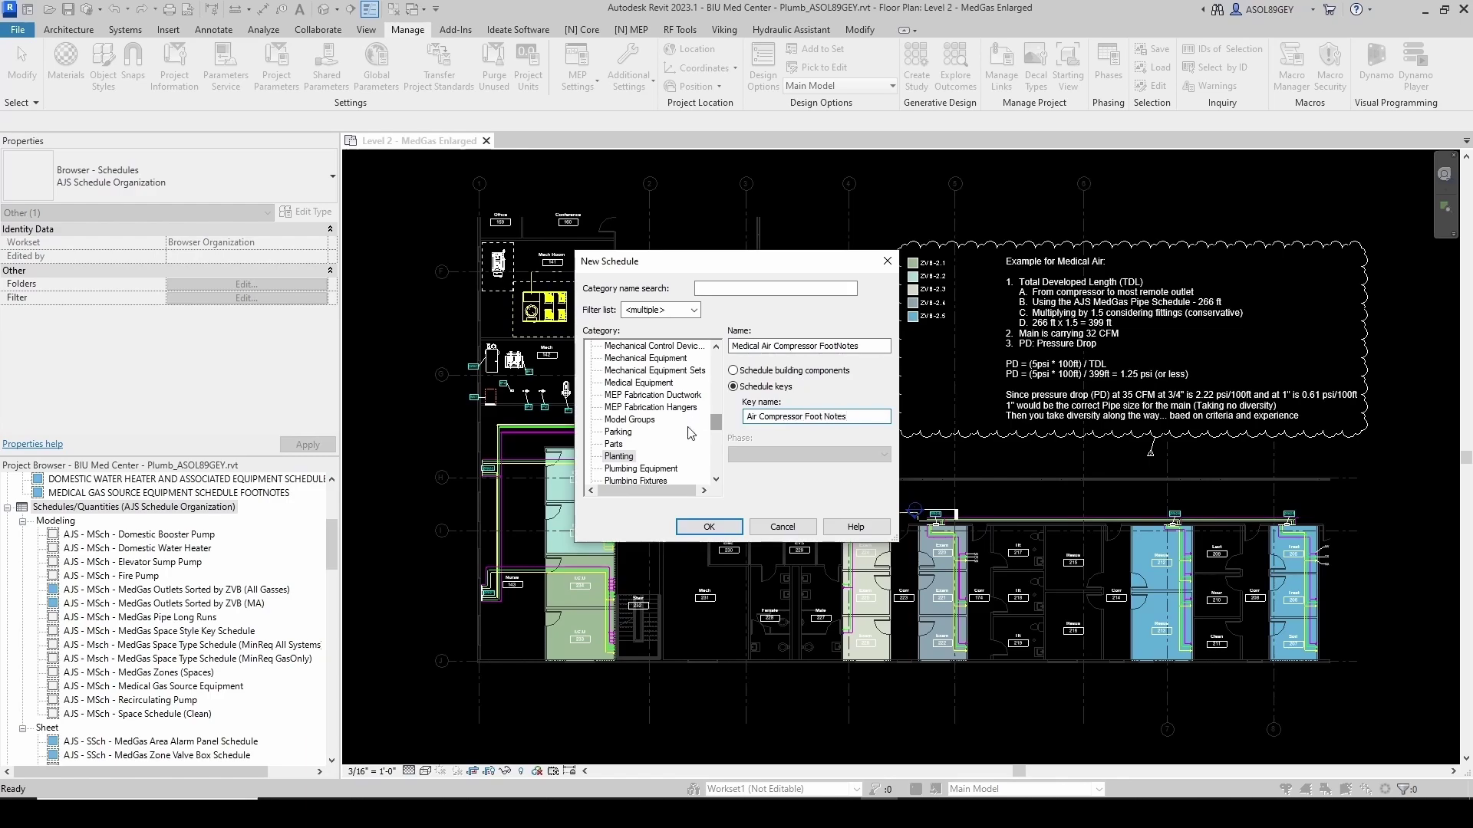
{"action": "left_click", "coordinate": [707, 527]}
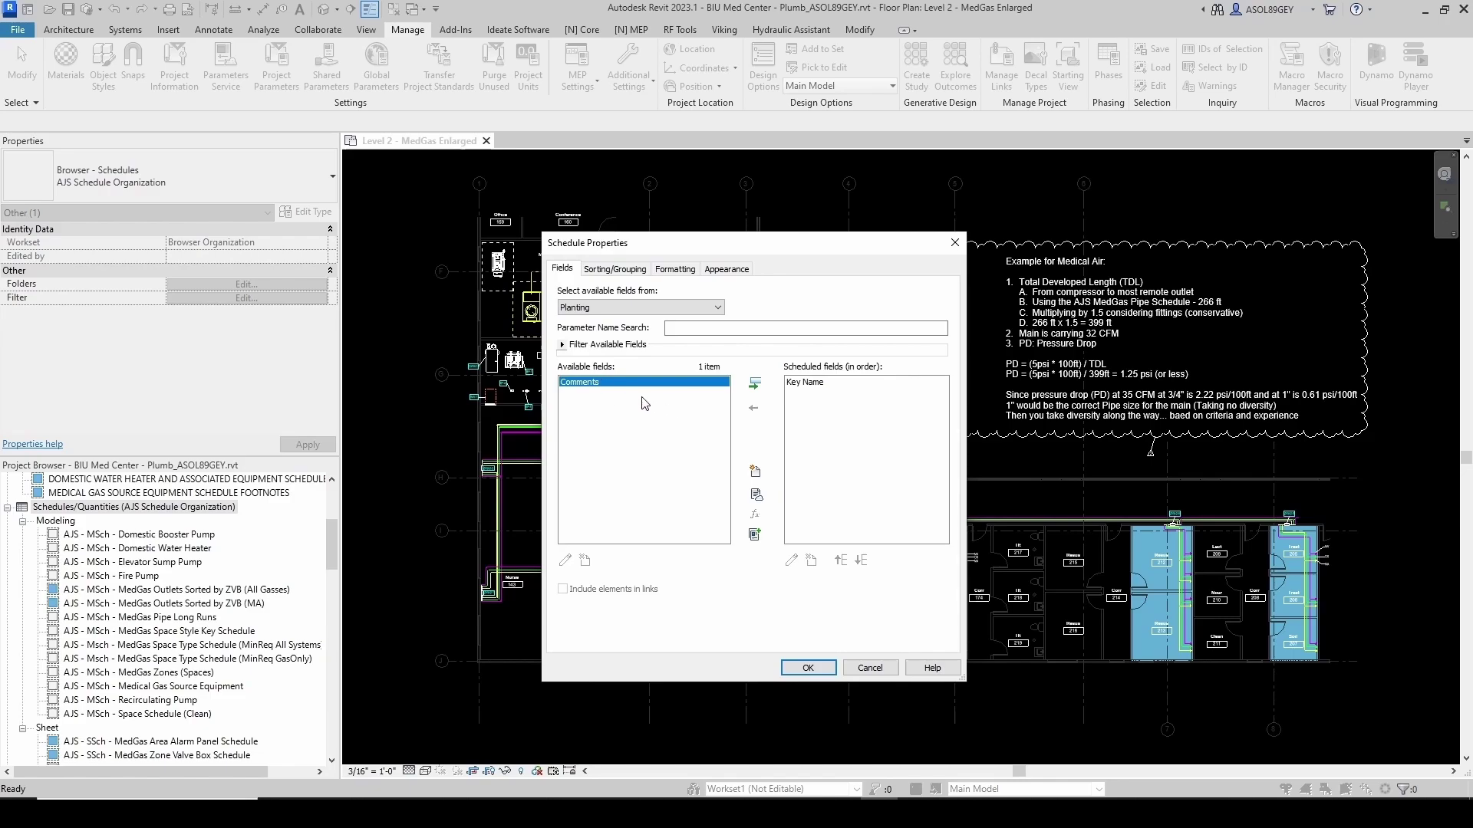
Remove Key Name from the scheduled fields and choose the Plumbing shared parameter AJS FootNotes1Number for a new field
{"action": "left_click", "coordinate": [830, 387]}
{"action": "left_click", "coordinate": [753, 407]}
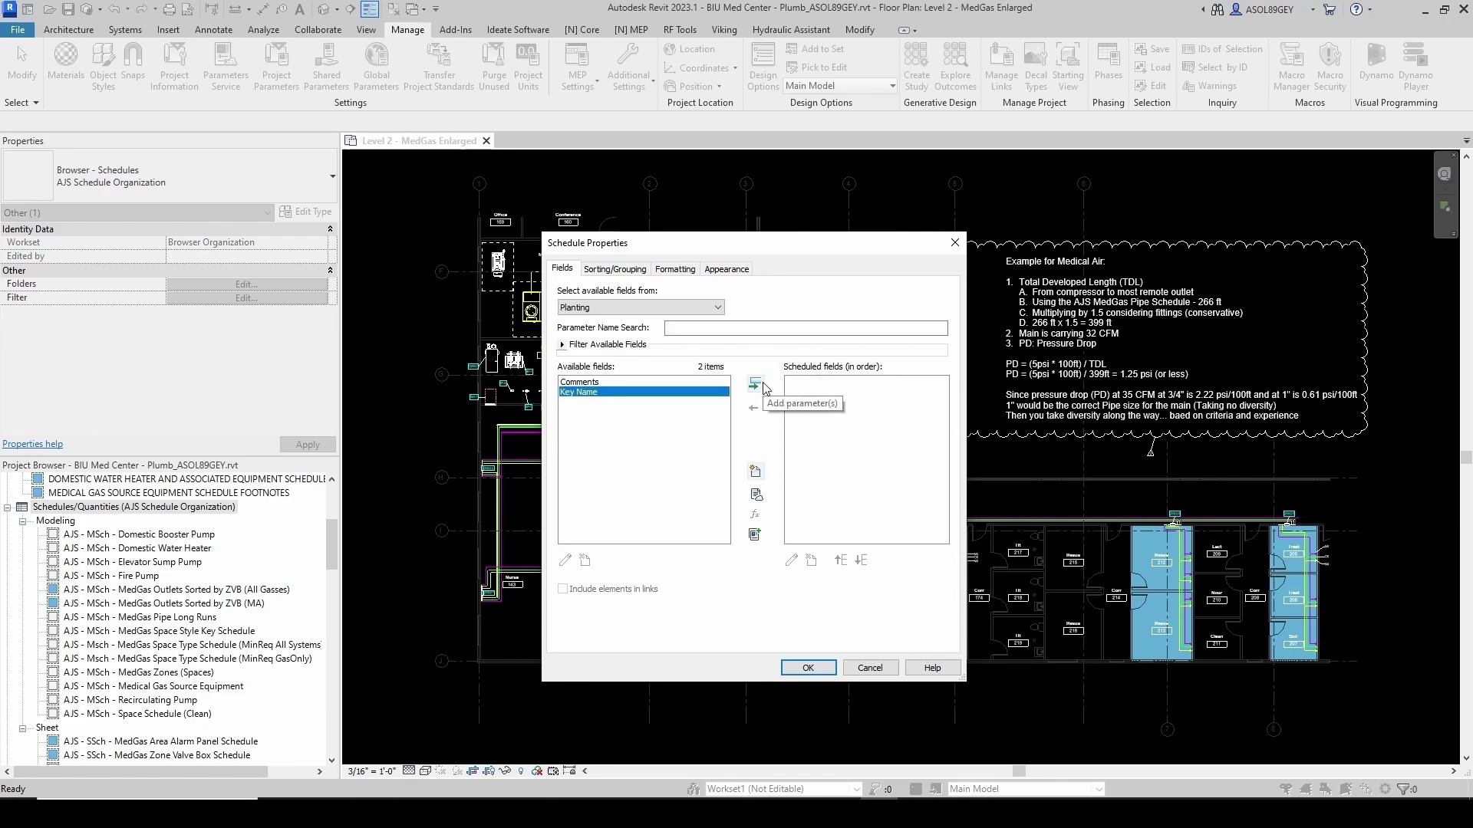
{"action": "left_click", "coordinate": [757, 474]}
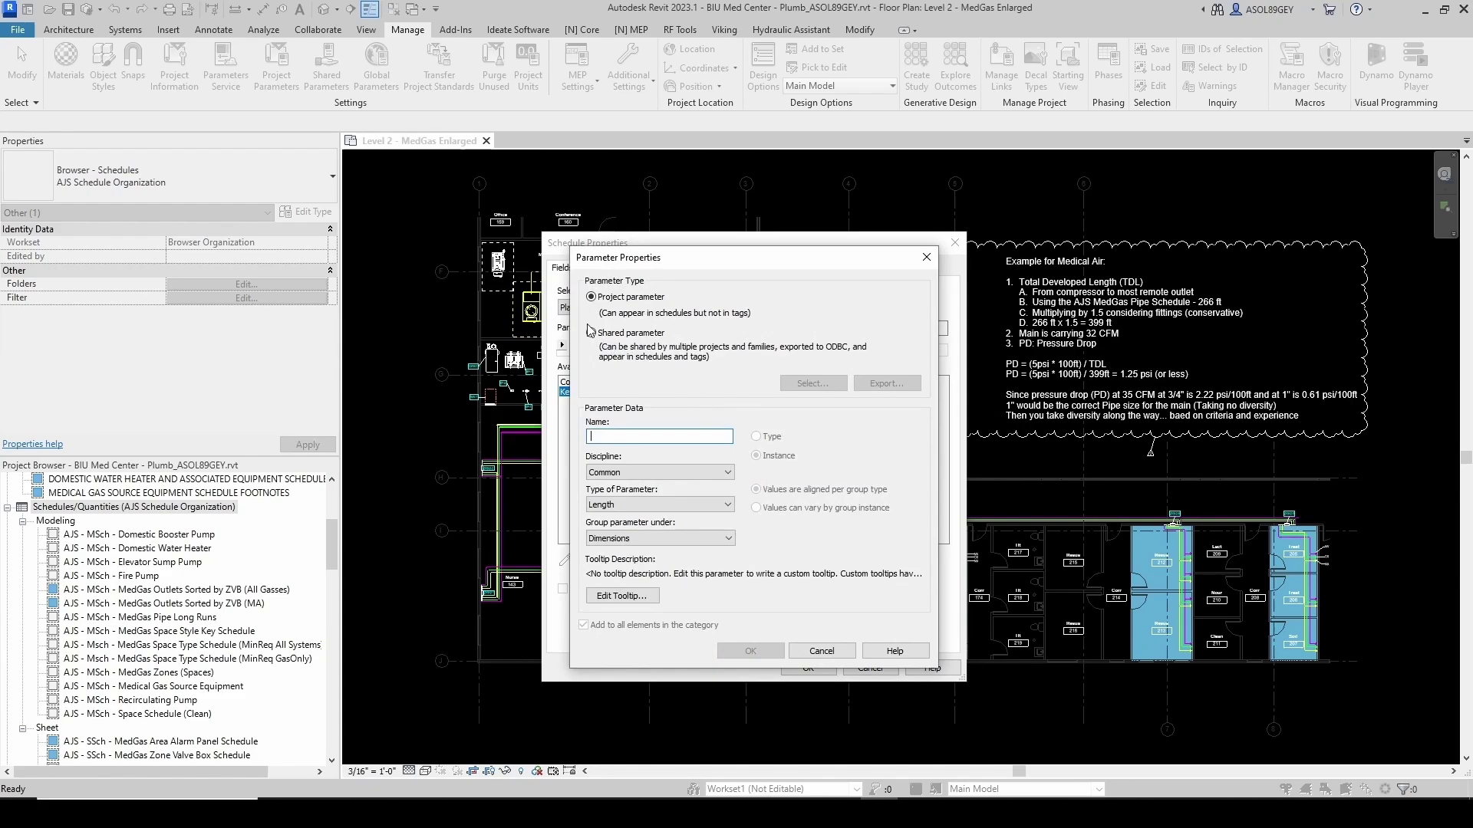
{"action": "left_click", "coordinate": [591, 332]}
{"action": "left_click", "coordinate": [811, 382]}
{"action": "left_click", "coordinate": [998, 390]}
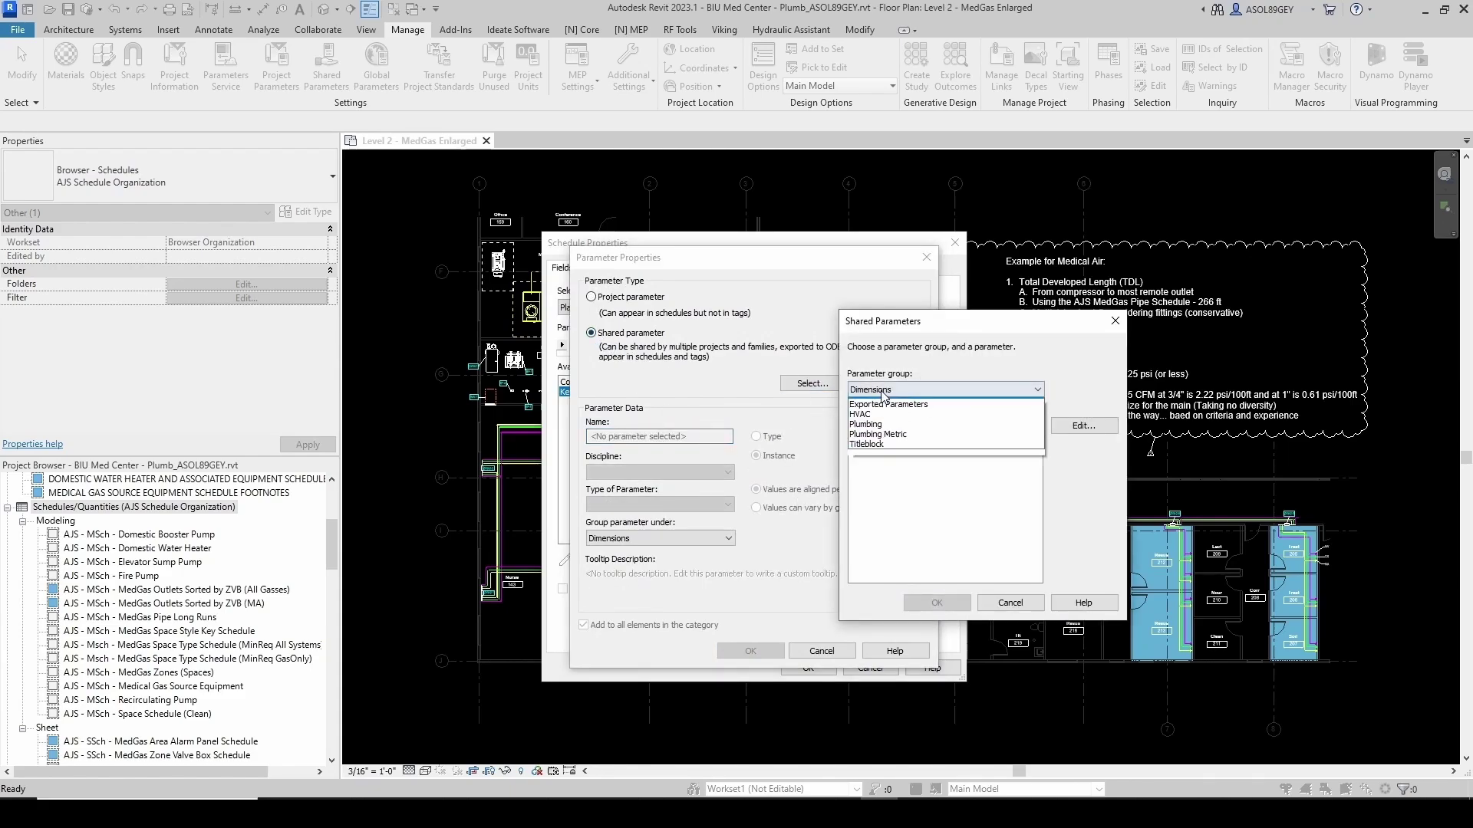
{"action": "left_click", "coordinate": [1013, 445]}
{"action": "left_click_drag", "start_coordinate": [1035, 443], "coordinate": [1037, 514]}
{"action": "left_click", "coordinate": [884, 474]}
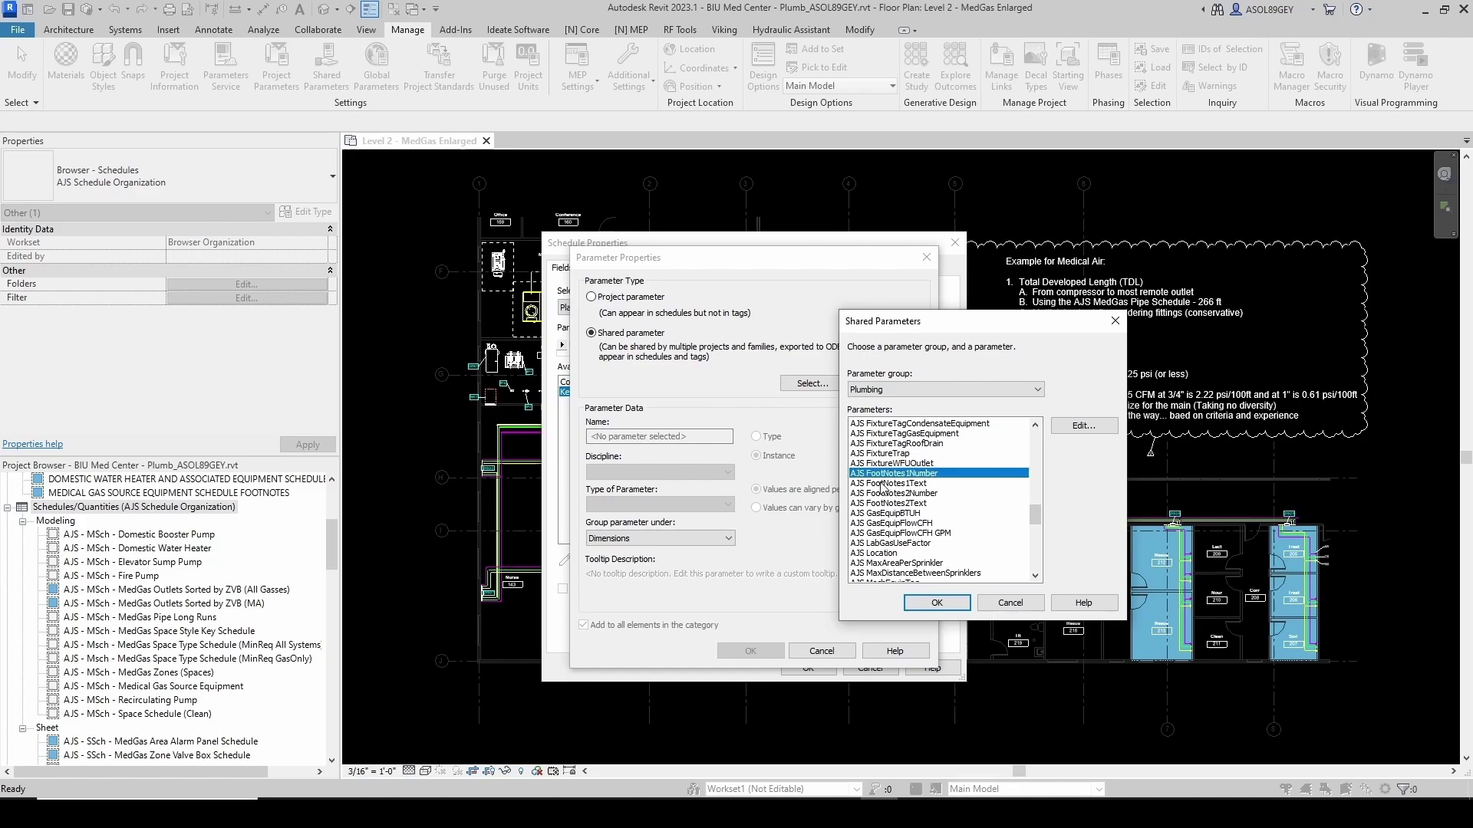
{"action": "left_click", "coordinate": [936, 603]}
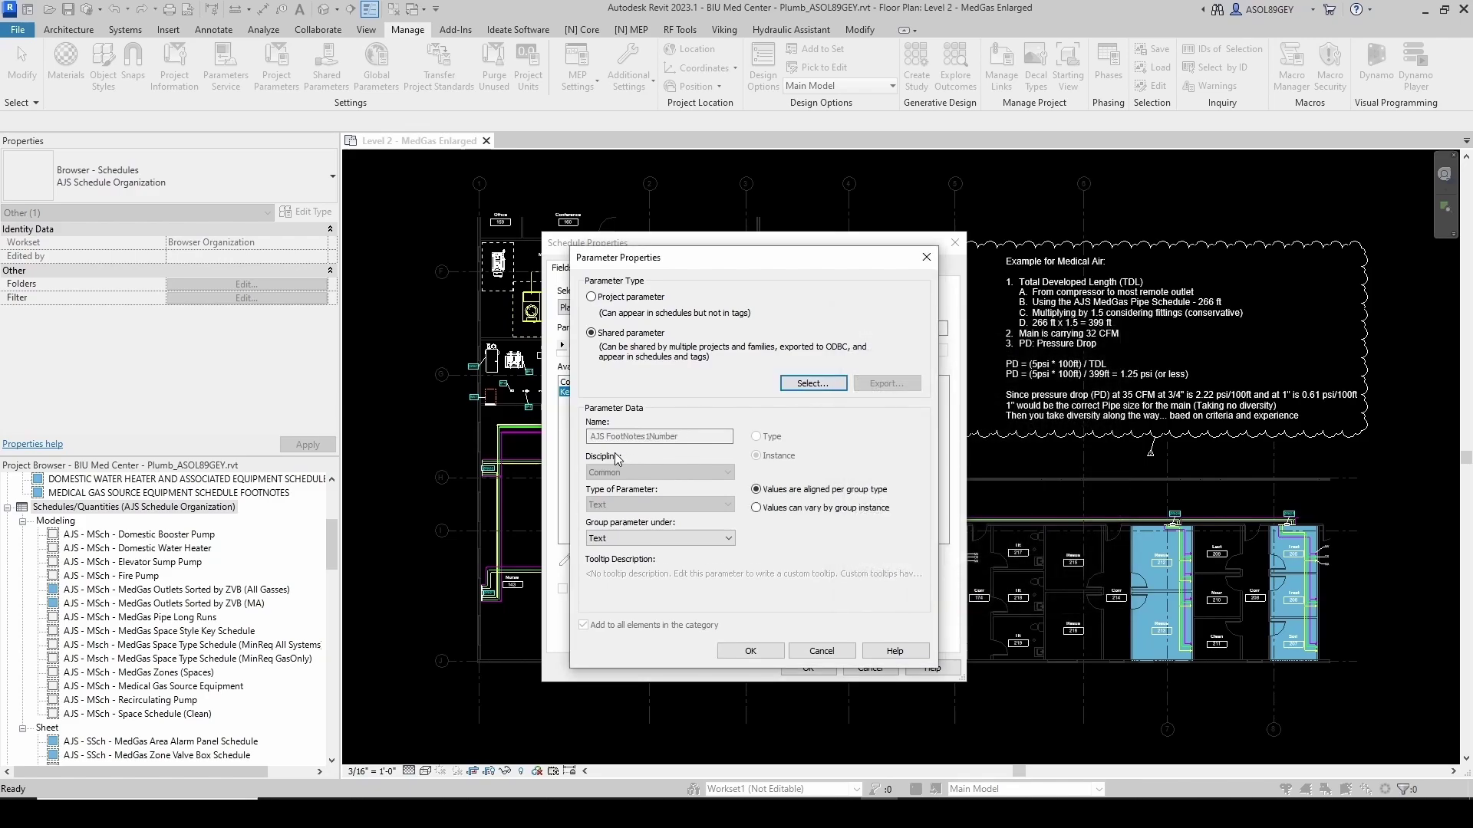
Group the AJS FootNotes1Number parameter under Plumbing and add it to the schedule
{"action": "left_click", "coordinate": [652, 538]}
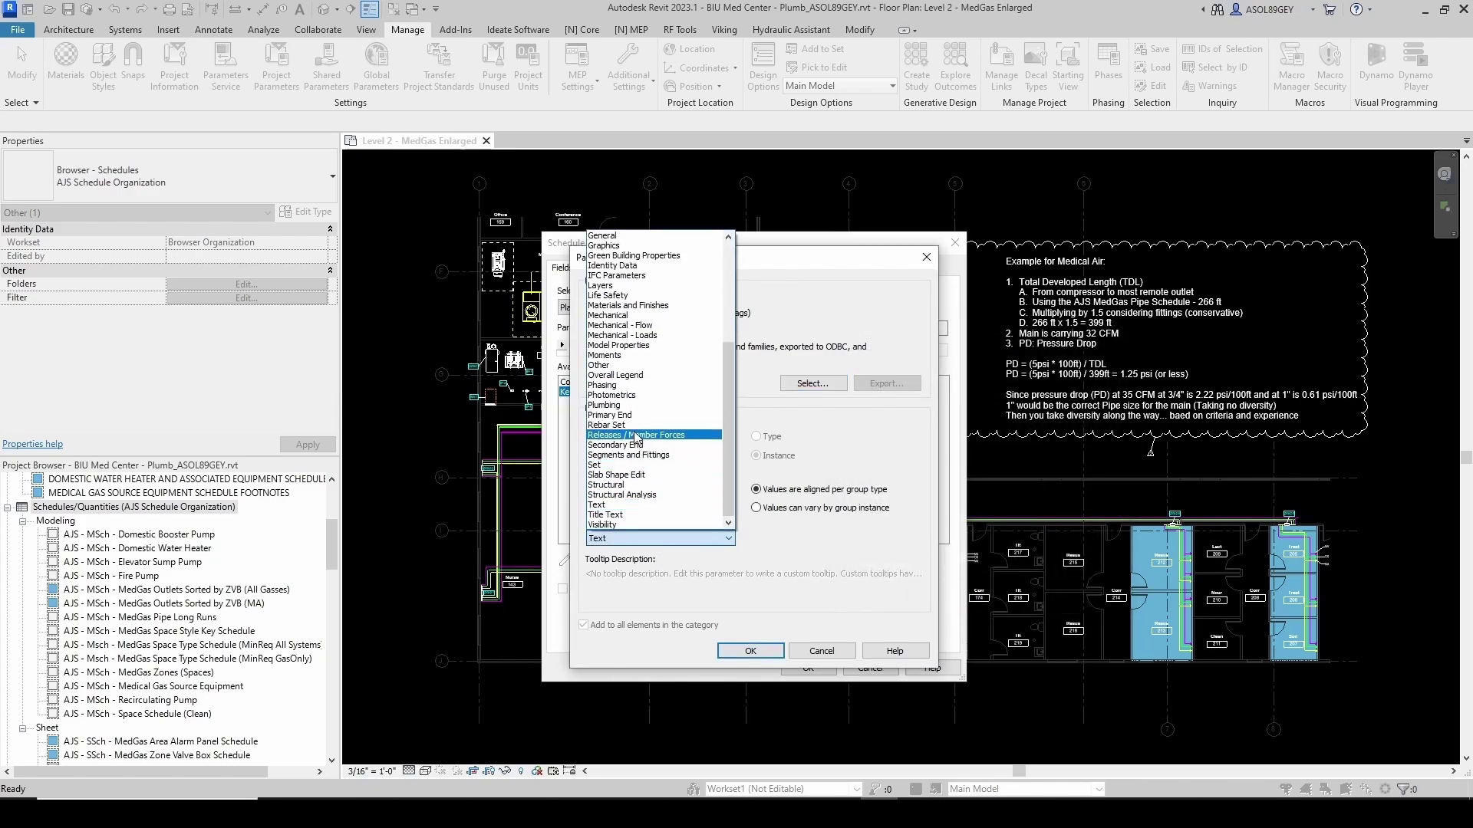
{"action": "left_click", "coordinate": [625, 406]}
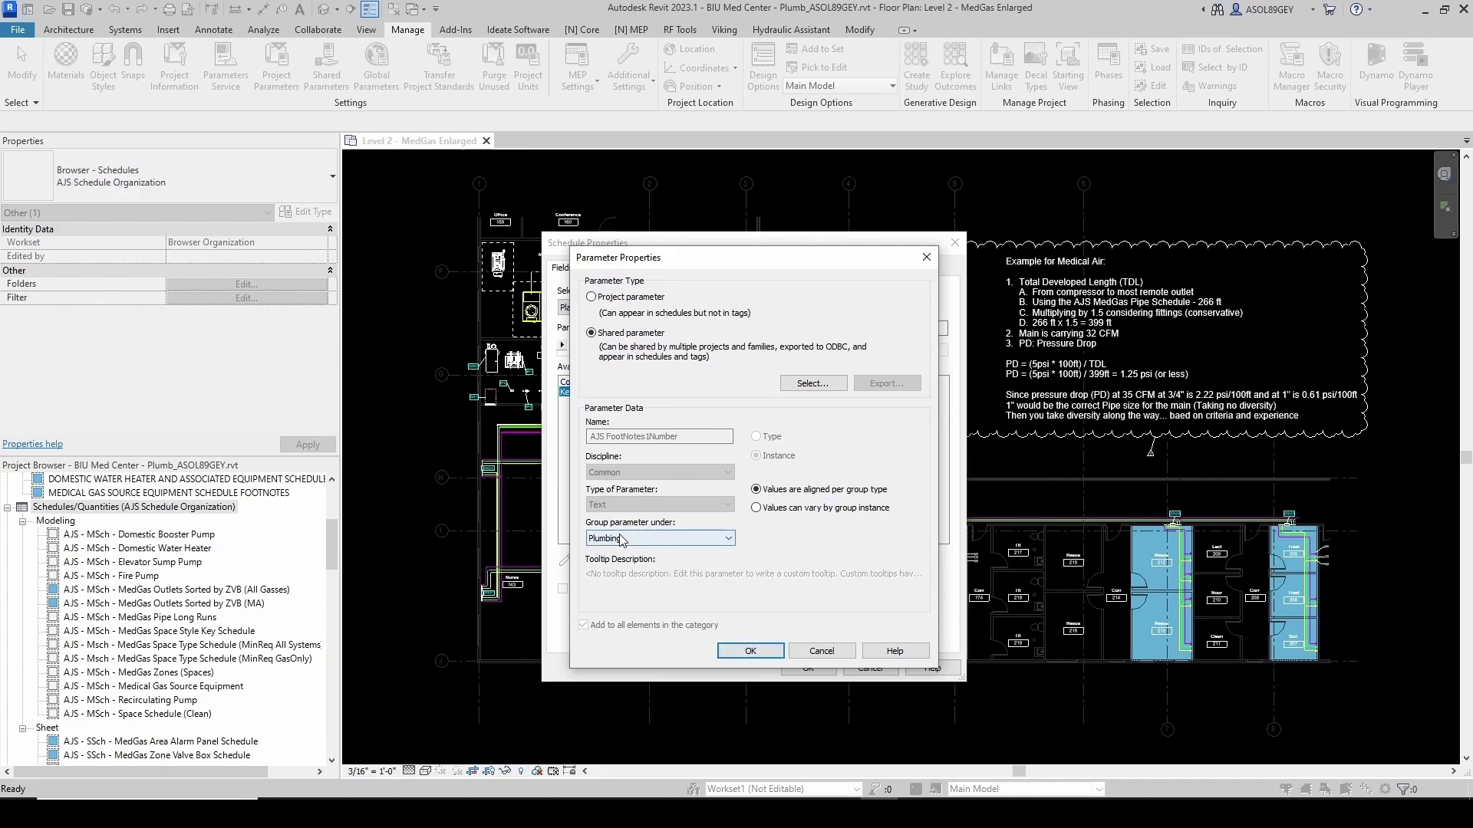
{"action": "left_click", "coordinate": [744, 651]}
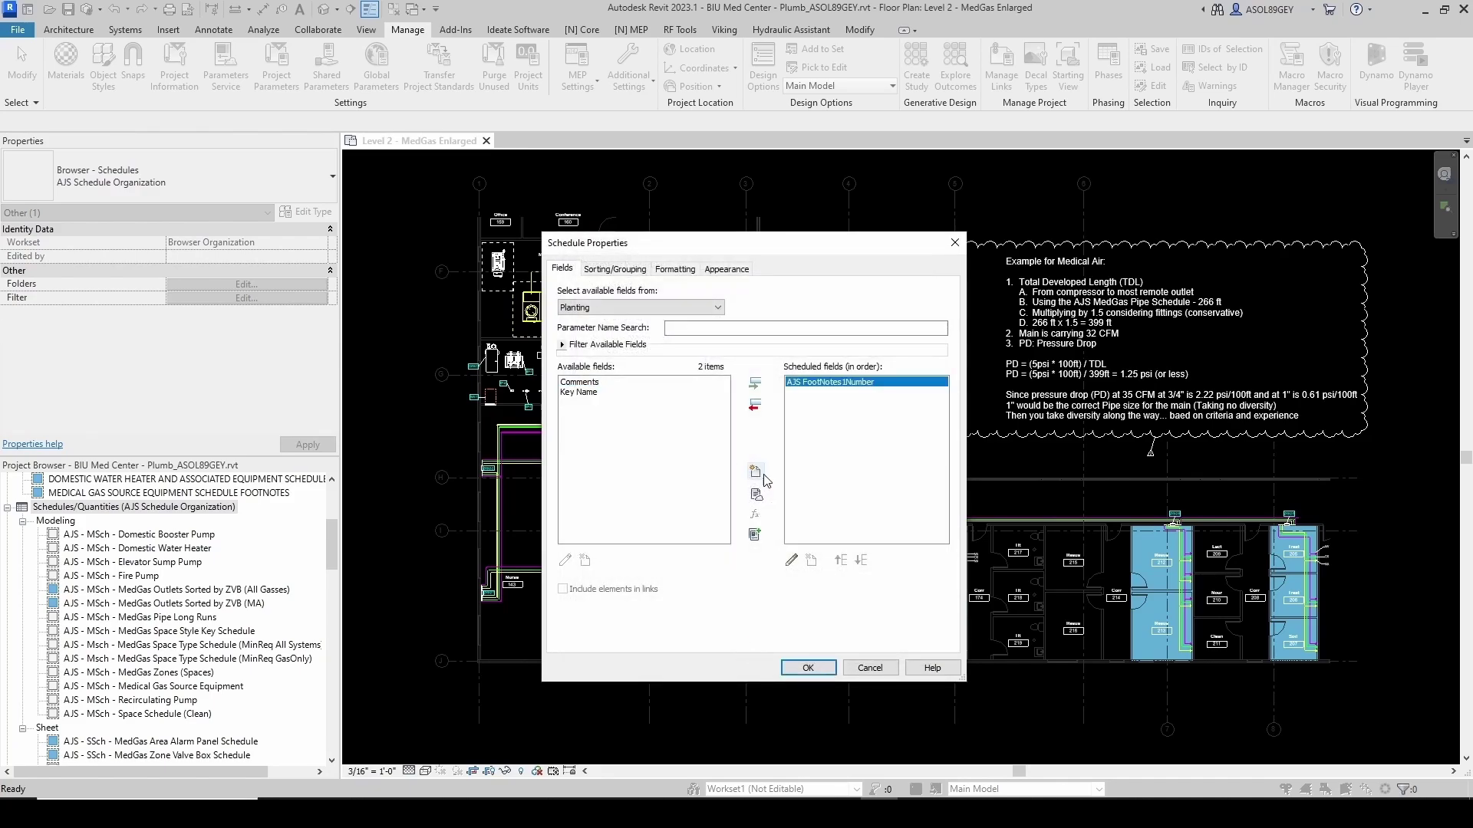
Add the Plumbing shared parameter AJS FootNotes1Text to the schedule fields, grouped under Plumbing
{"action": "left_click", "coordinate": [759, 475]}
{"action": "left_click", "coordinate": [590, 332]}
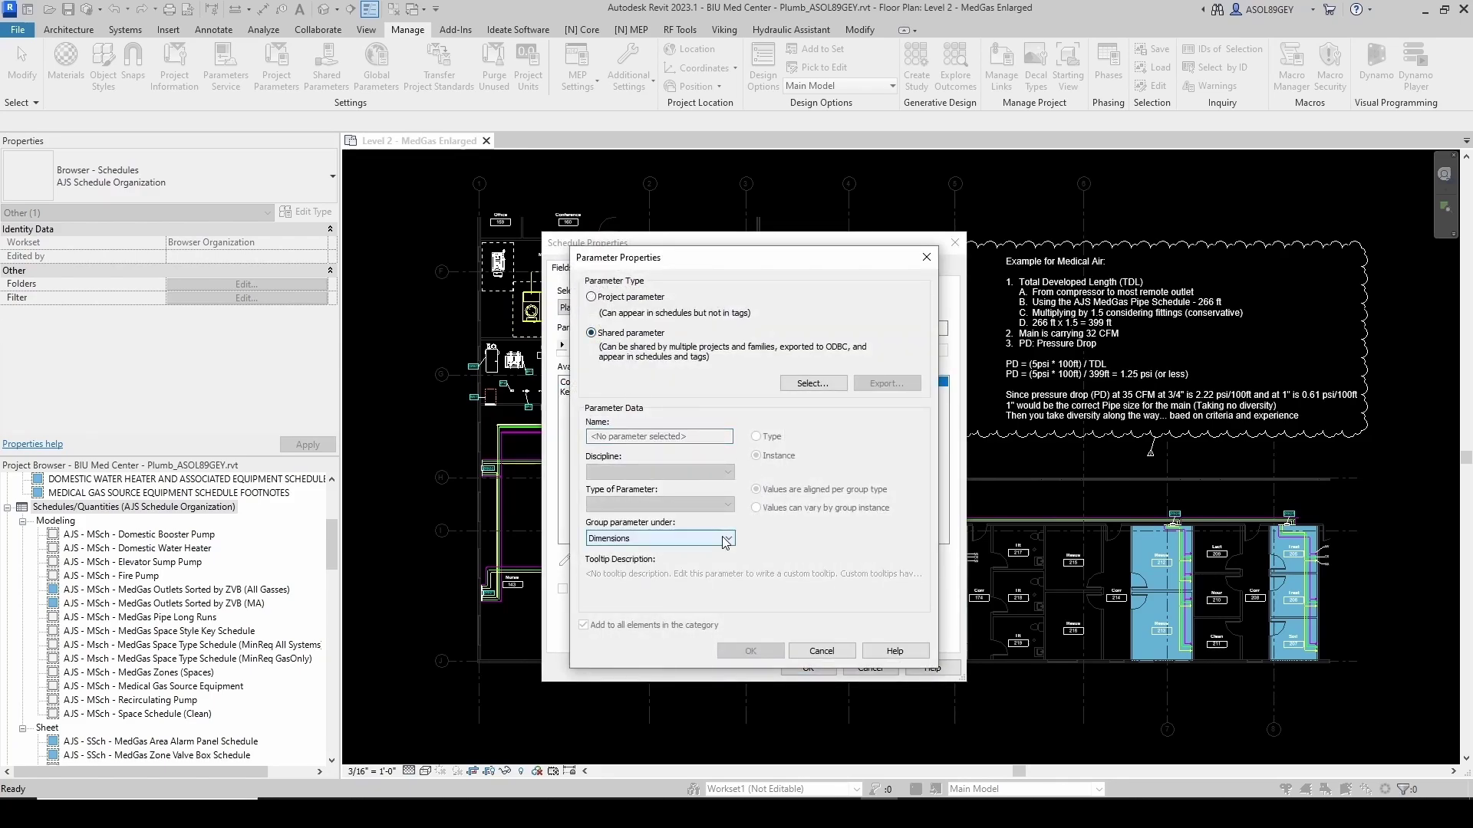
{"action": "left_click", "coordinate": [813, 382]}
{"action": "left_click", "coordinate": [921, 390]}
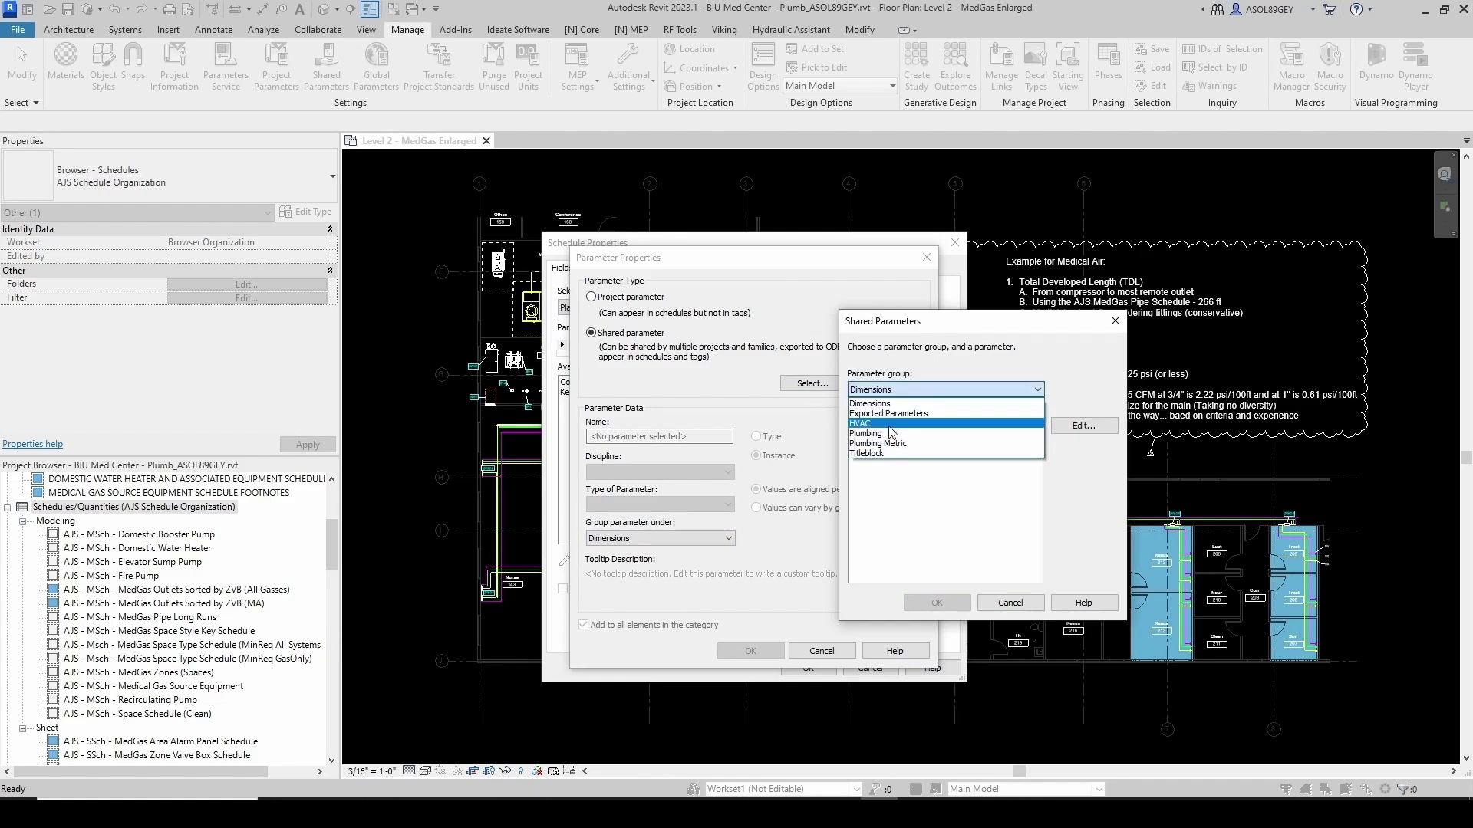
{"action": "left_click", "coordinate": [905, 431]}
{"action": "left_click_drag", "start_coordinate": [1035, 429], "coordinate": [1033, 520]}
{"action": "left_click", "coordinate": [879, 495]}
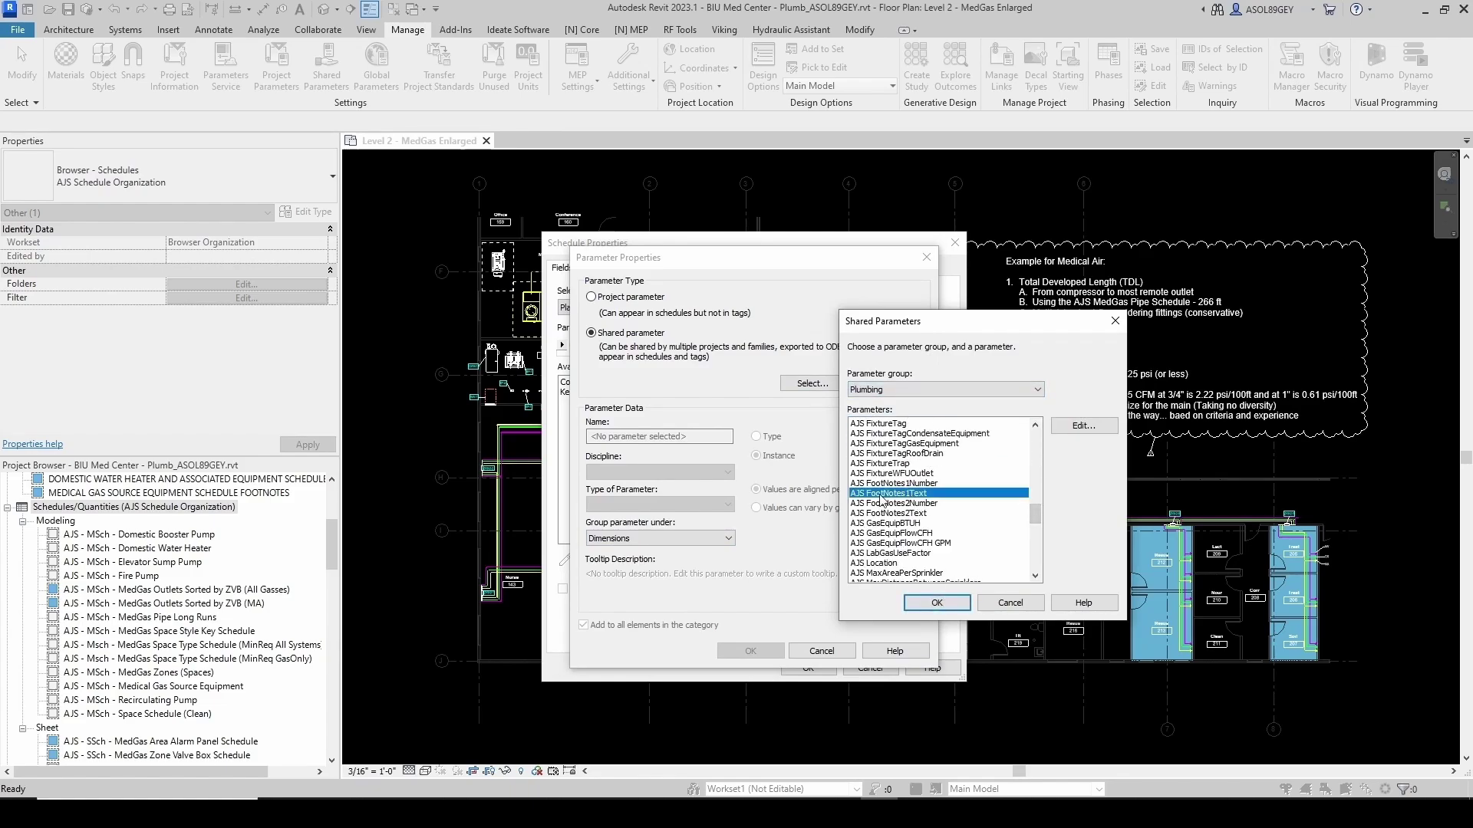
{"action": "left_click", "coordinate": [937, 604]}
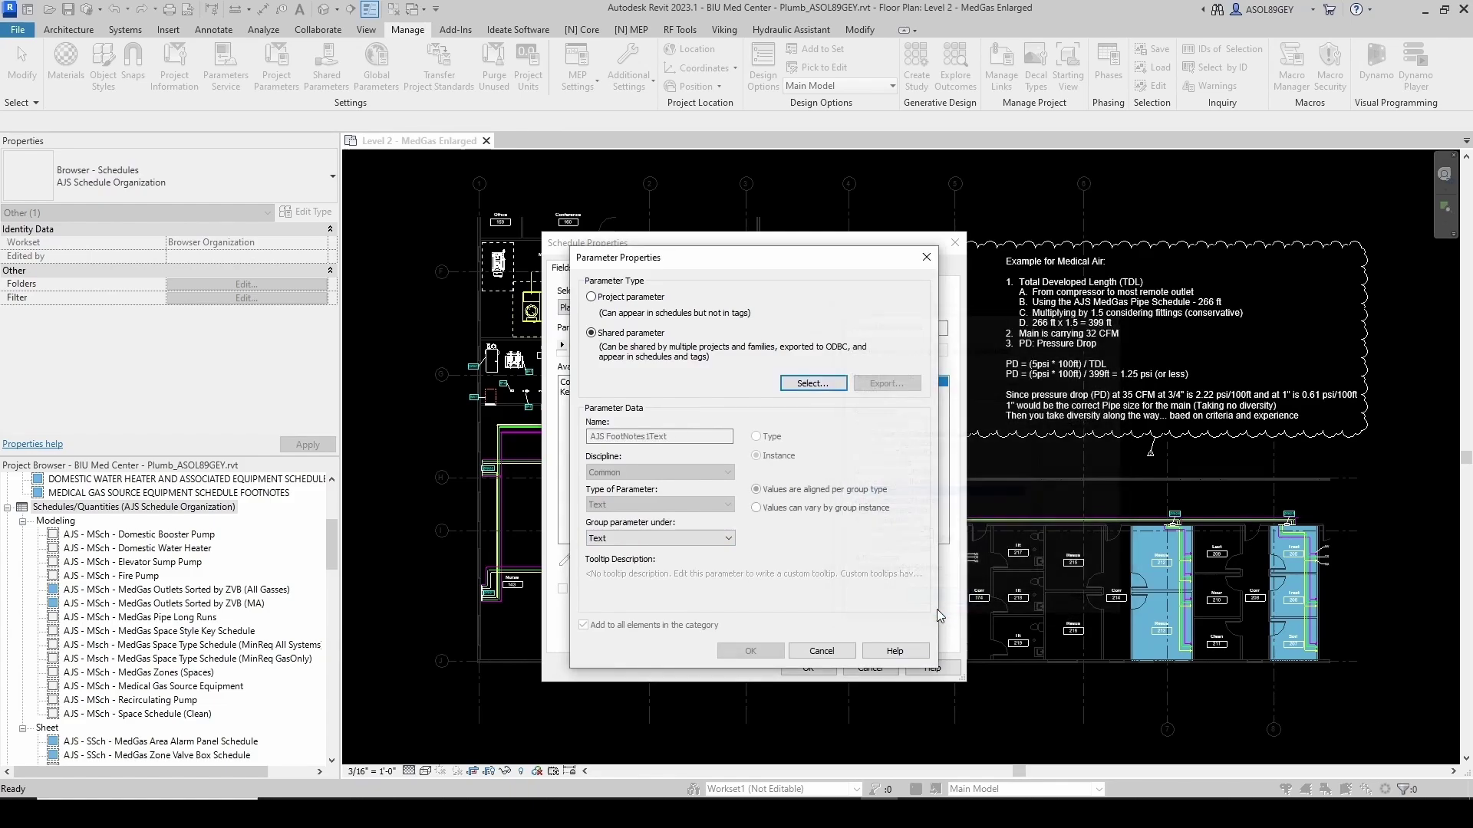
{"action": "left_click", "coordinate": [643, 540]}
{"action": "left_click", "coordinate": [606, 405]}
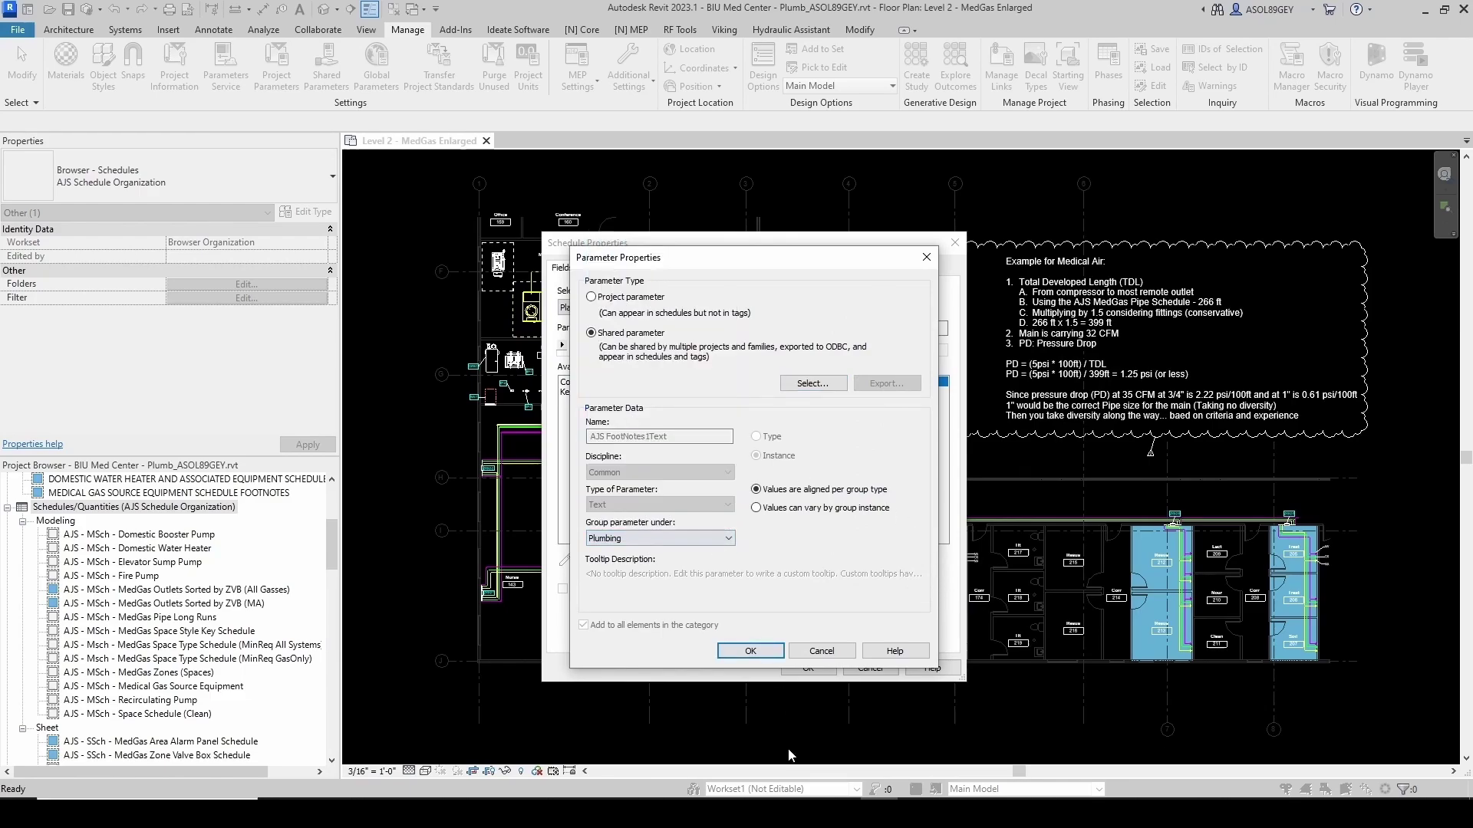
{"action": "left_click", "coordinate": [737, 656]}
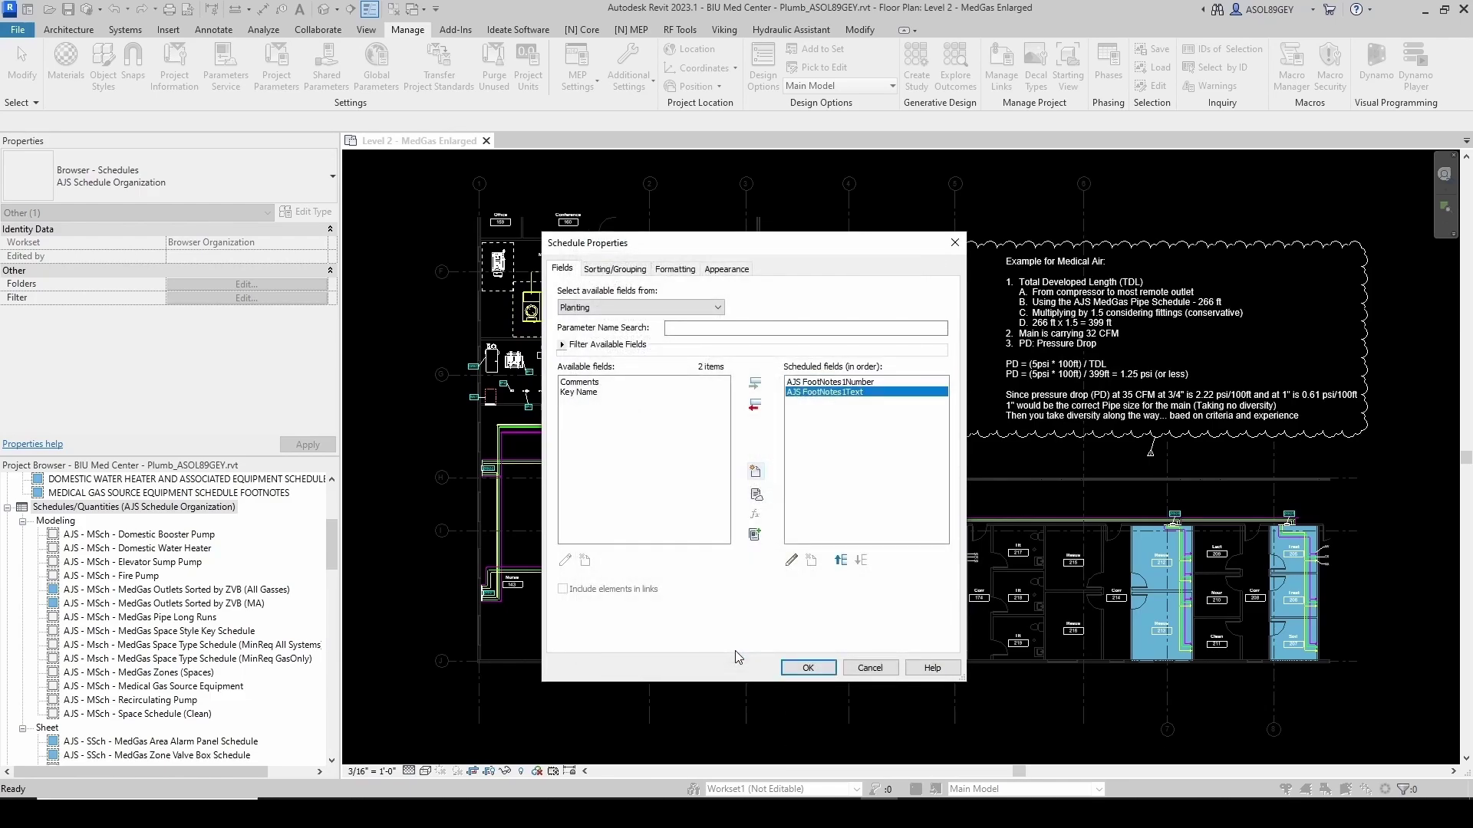
Accept the schedule's fields and add a data row numbered "1." with the text COMPRESSOR FOOTNOTE 1
{"action": "left_click", "coordinate": [796, 667]}
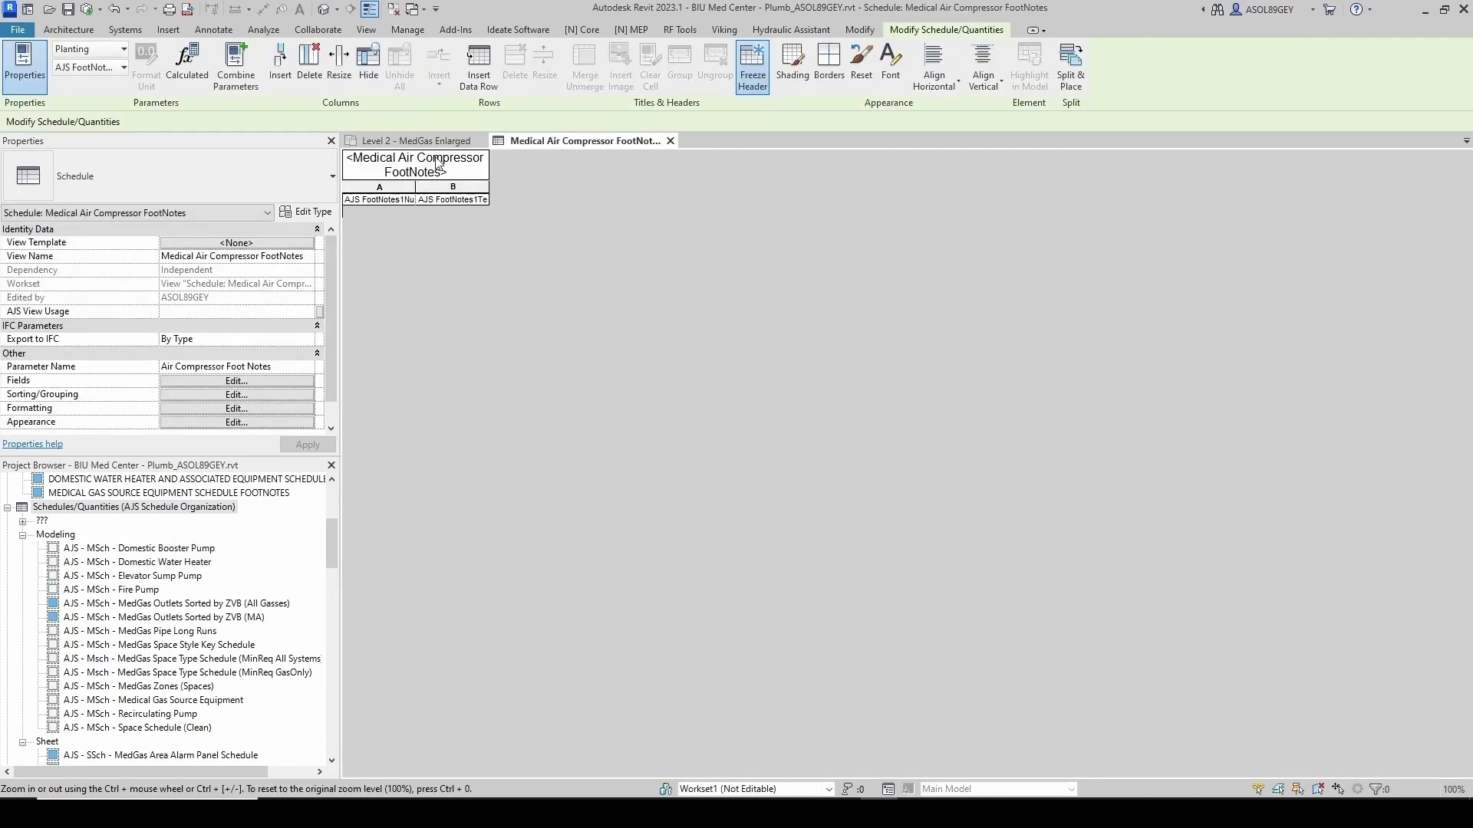
{"action": "left_click", "coordinate": [478, 65]}
{"action": "left_click", "coordinate": [376, 224]}
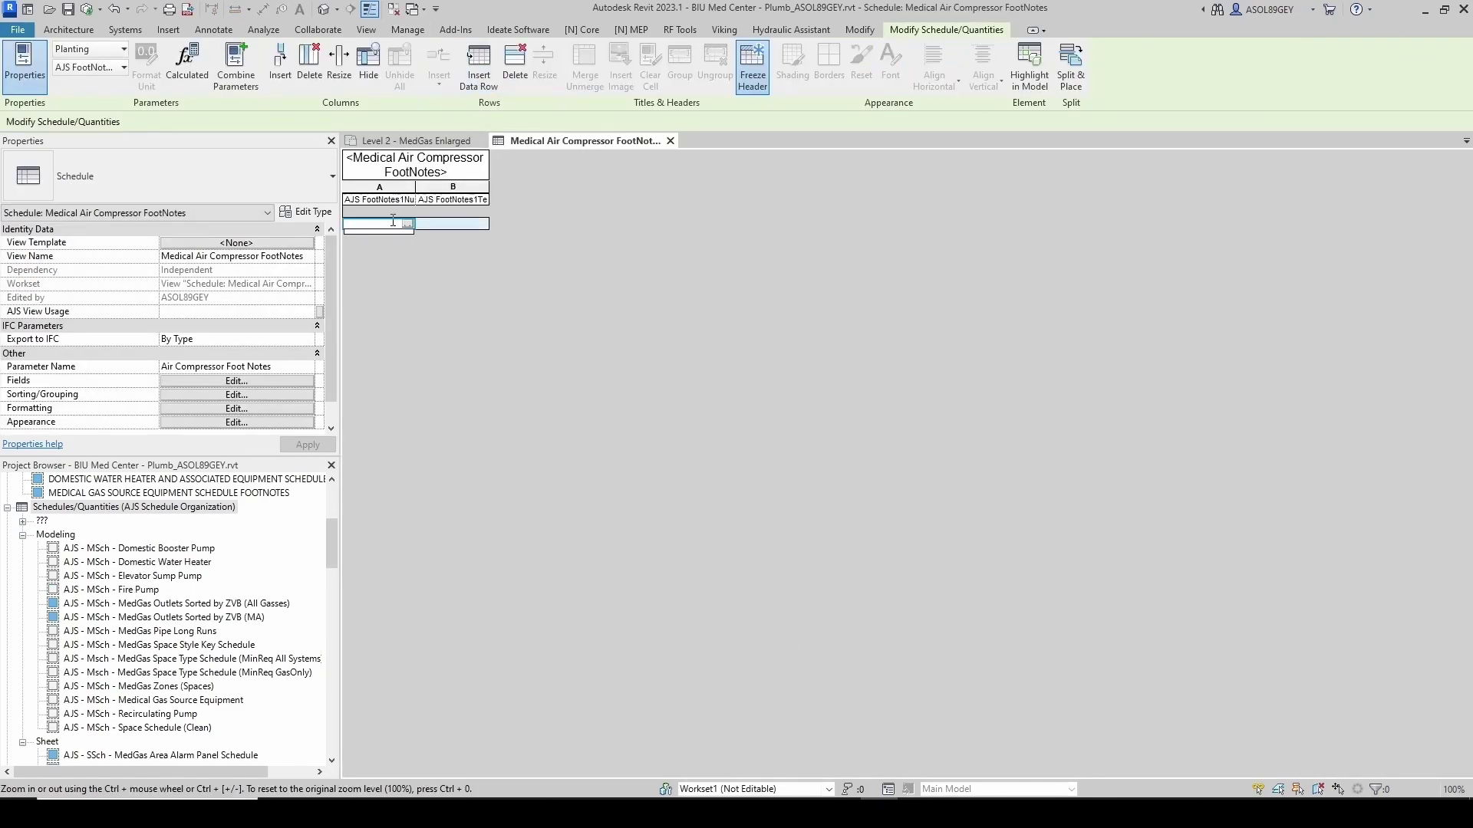
{"action": "type", "text": "1."}
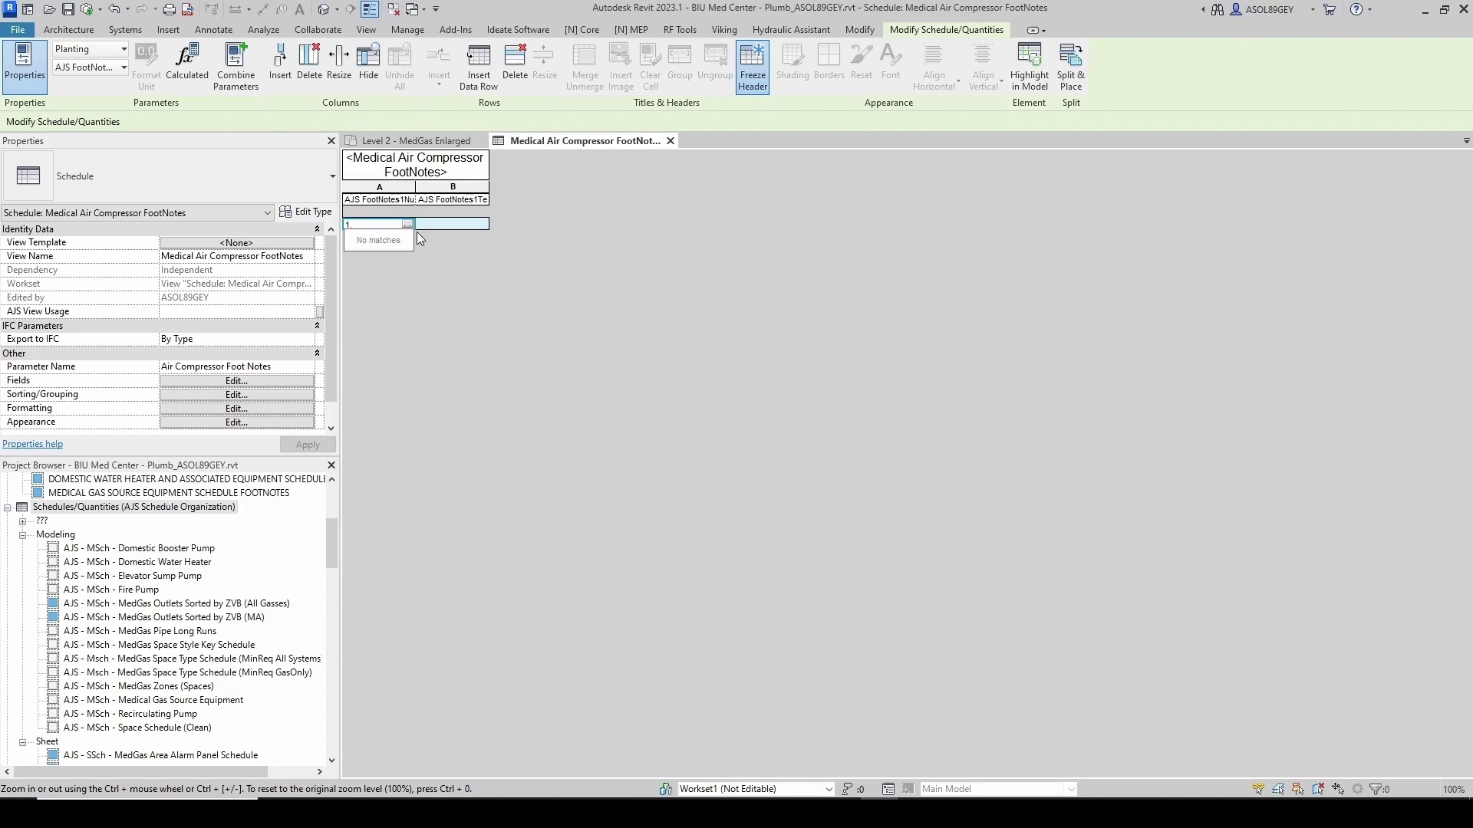
{"action": "left_click", "coordinate": [432, 224]}
{"action": "type", "text": "COMPRESS"}
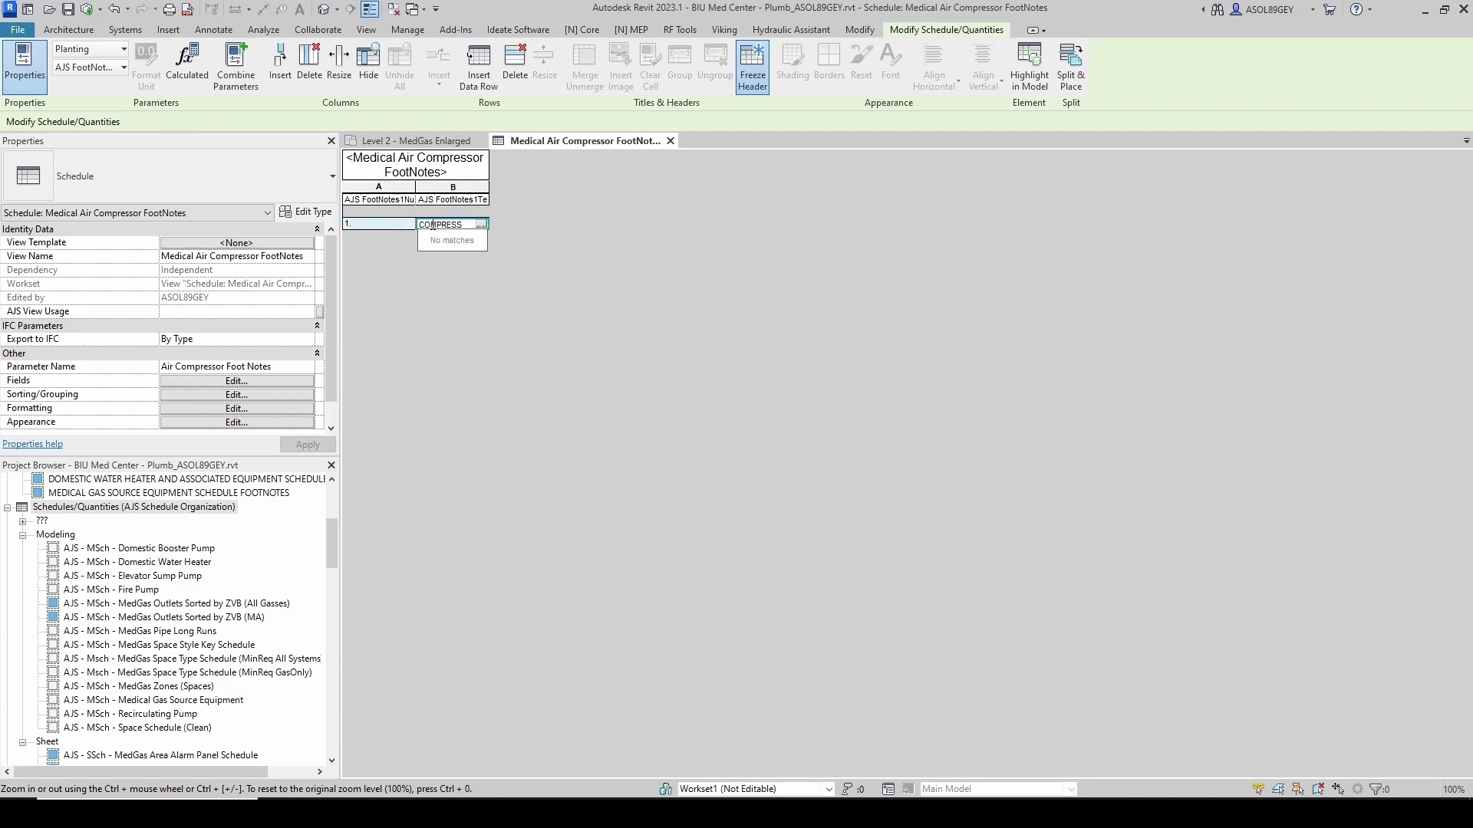
{"action": "type", "text": "OR FOOTNOTE 1"}
{"action": "key", "text": "Return"}
Add a second data row numbered "2." with the text COMPRESSOR FOOTNOTE 2
{"action": "left_click", "coordinate": [479, 67]}
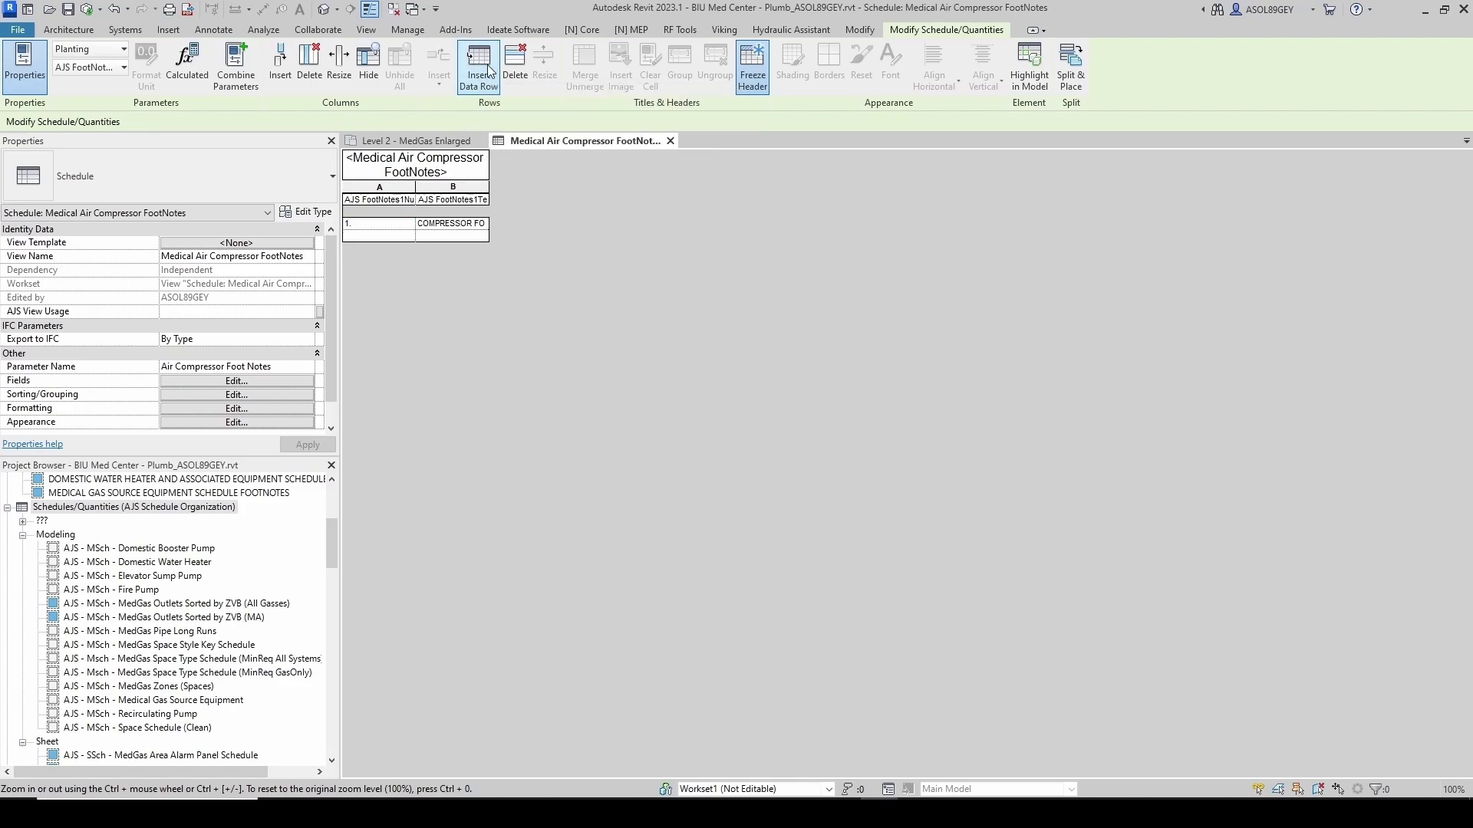
{"action": "left_click", "coordinate": [391, 235]}
{"action": "type", "text": "2."}
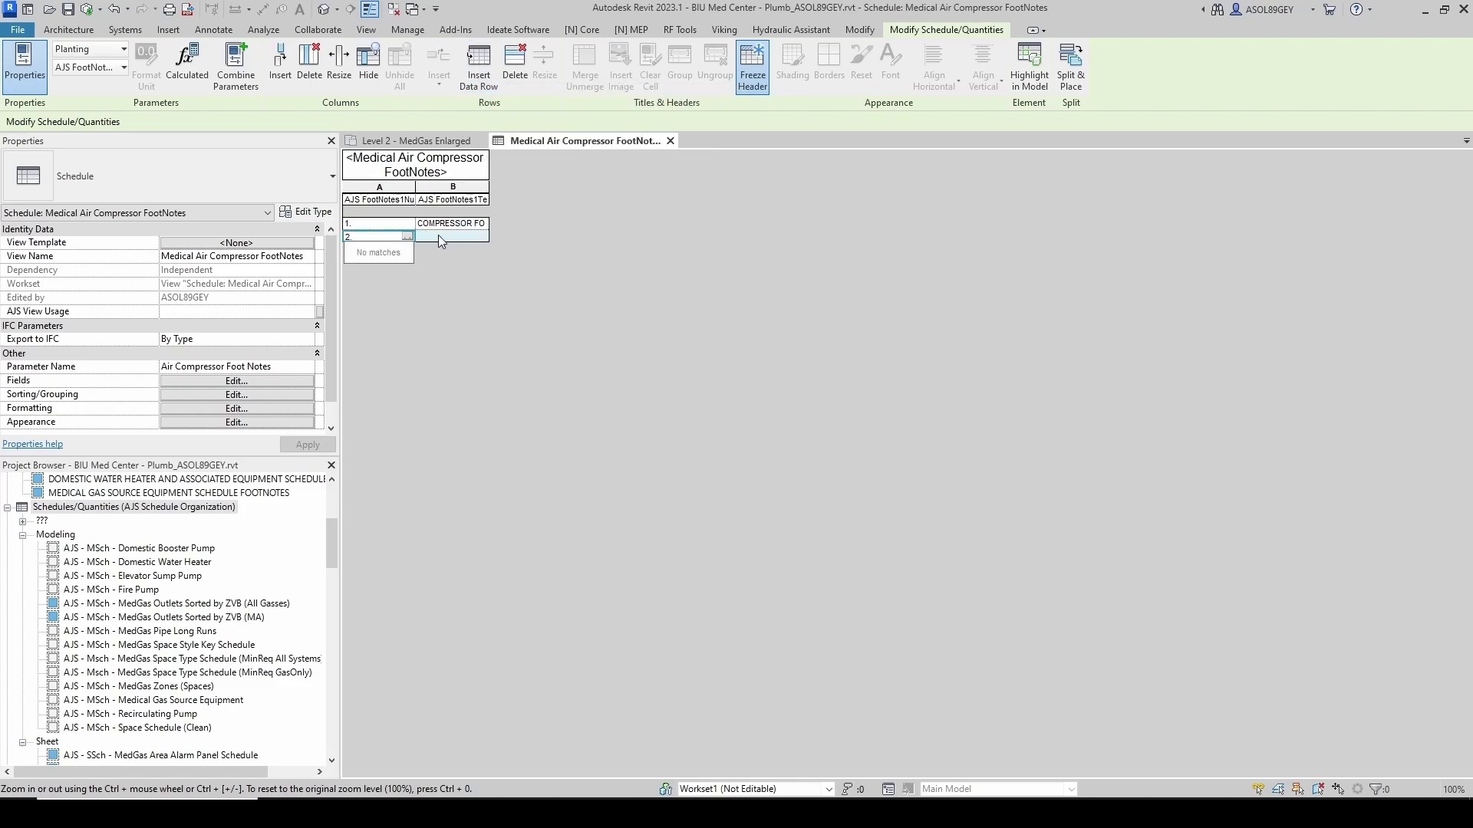
{"action": "left_click", "coordinate": [442, 237]}
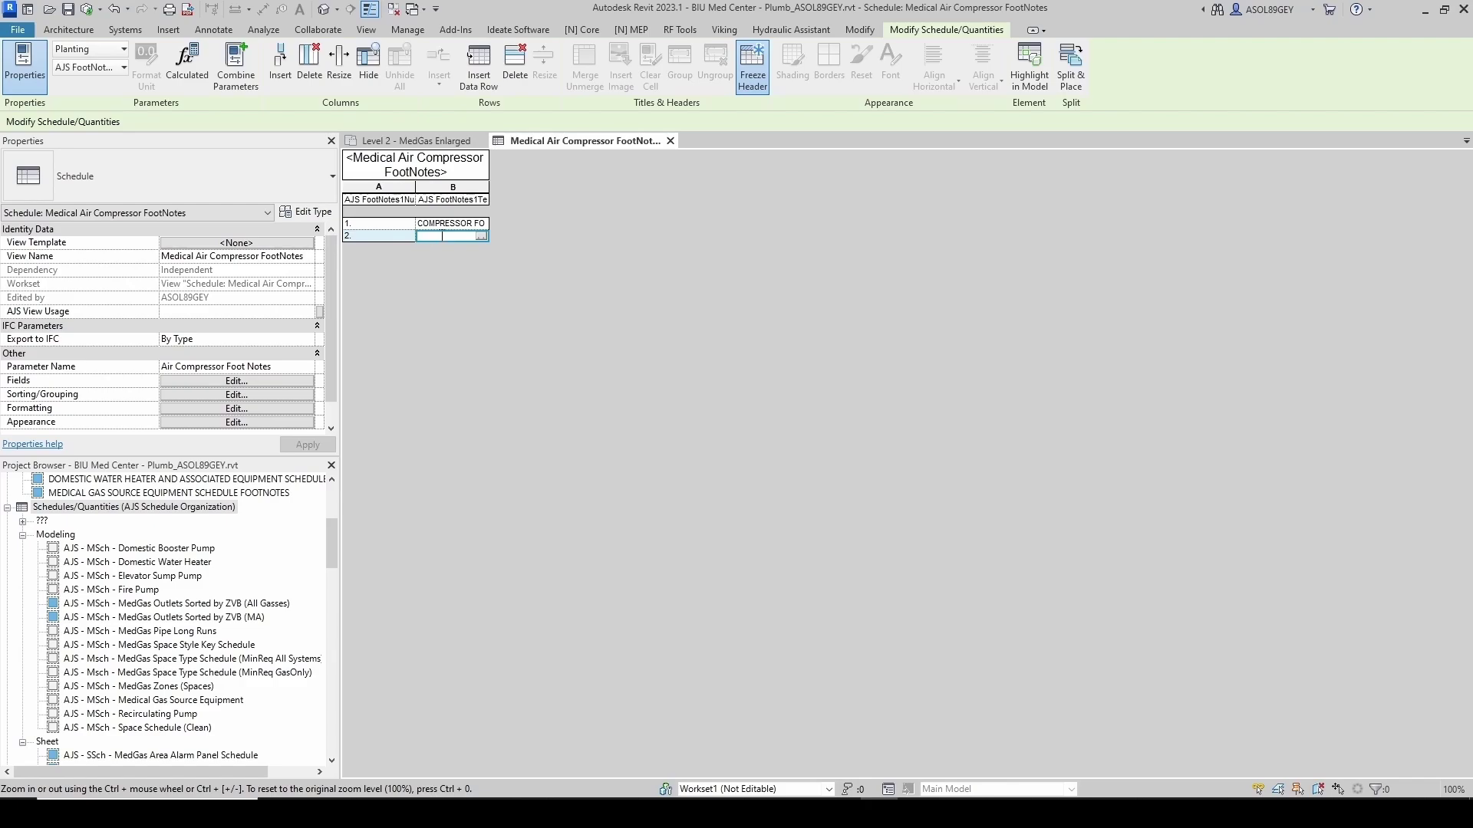
{"action": "type", "text": "COMPRESSOR F"}
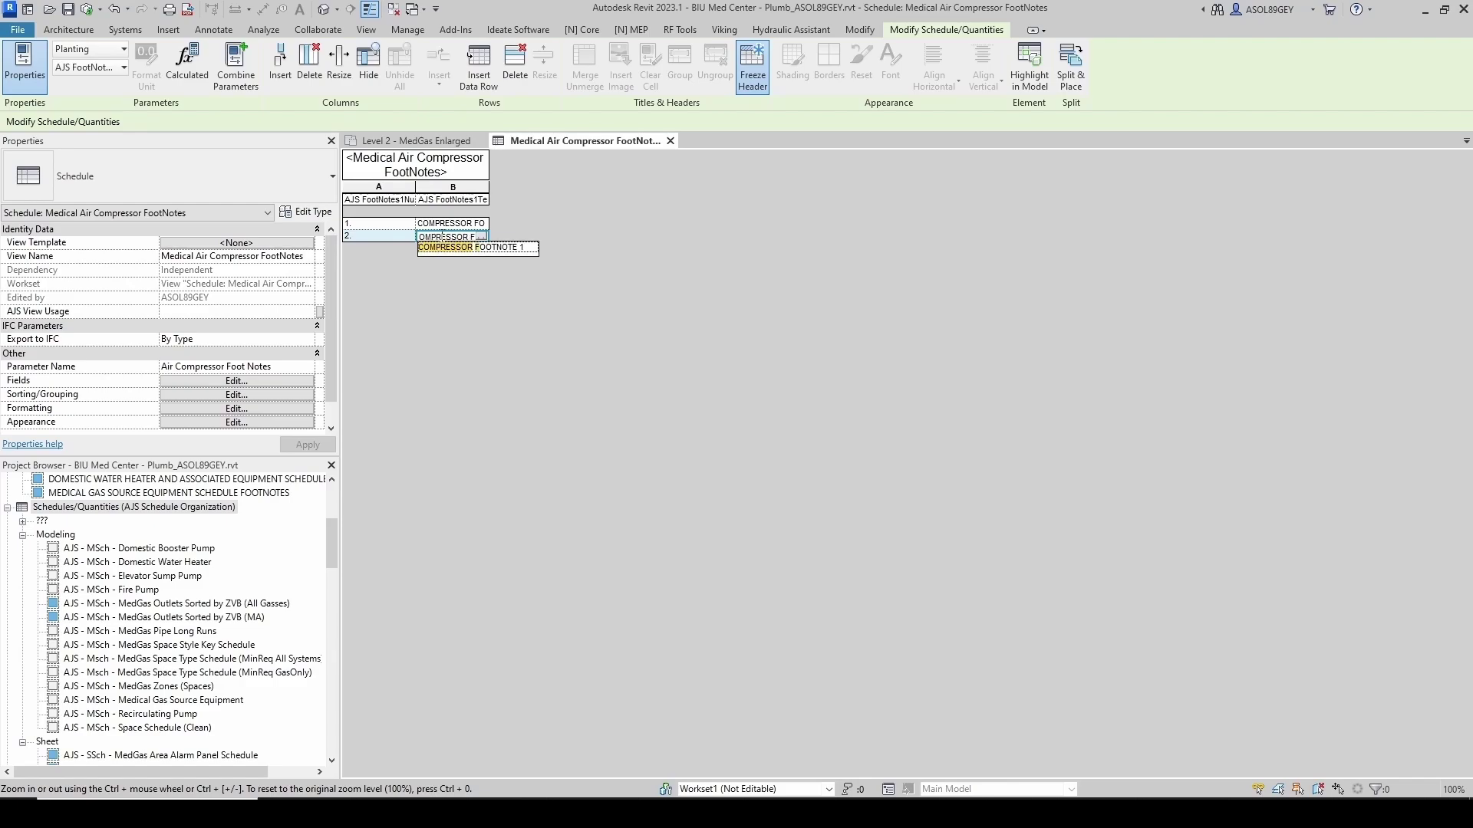
{"action": "type", "text": "OOTNOTE 2"}
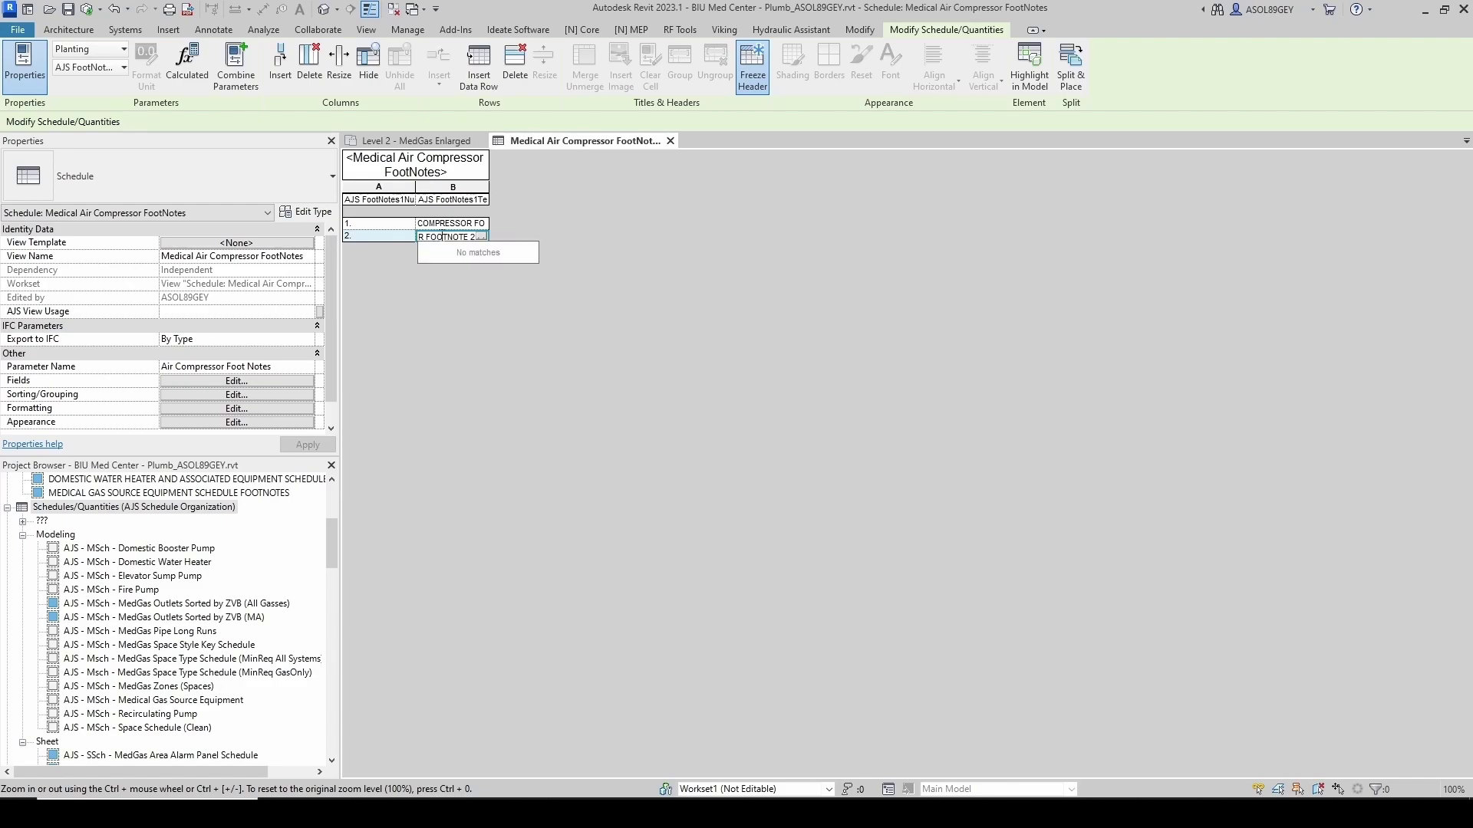
{"action": "key", "text": "Return"}
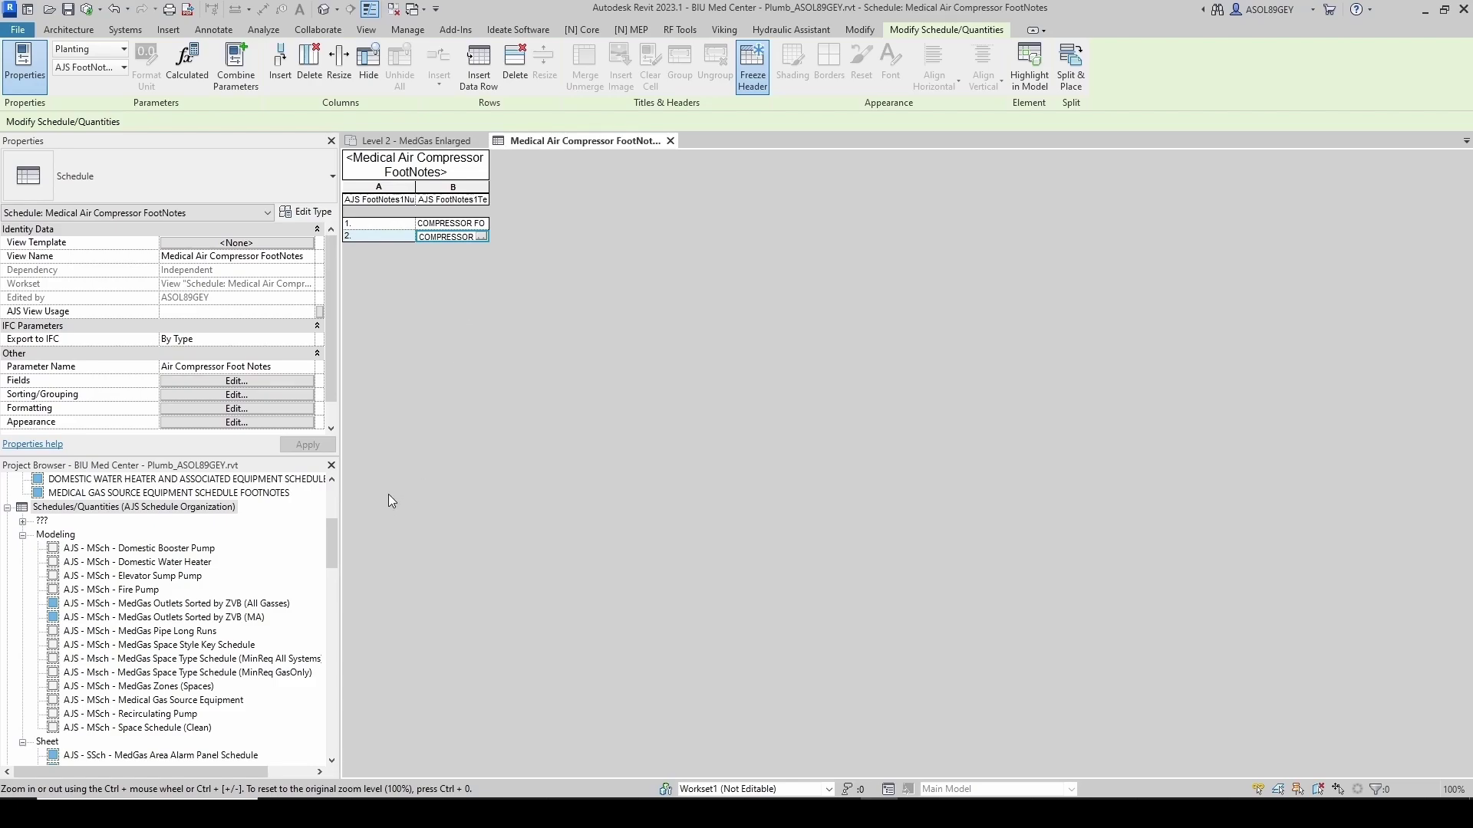
Expand the ??? schedule group and copy the name of the MEDICAL GAS SOURCE EQUIPMENT SCHEDULE
{"action": "left_click_drag", "start_coordinate": [329, 552], "coordinate": [331, 516]}
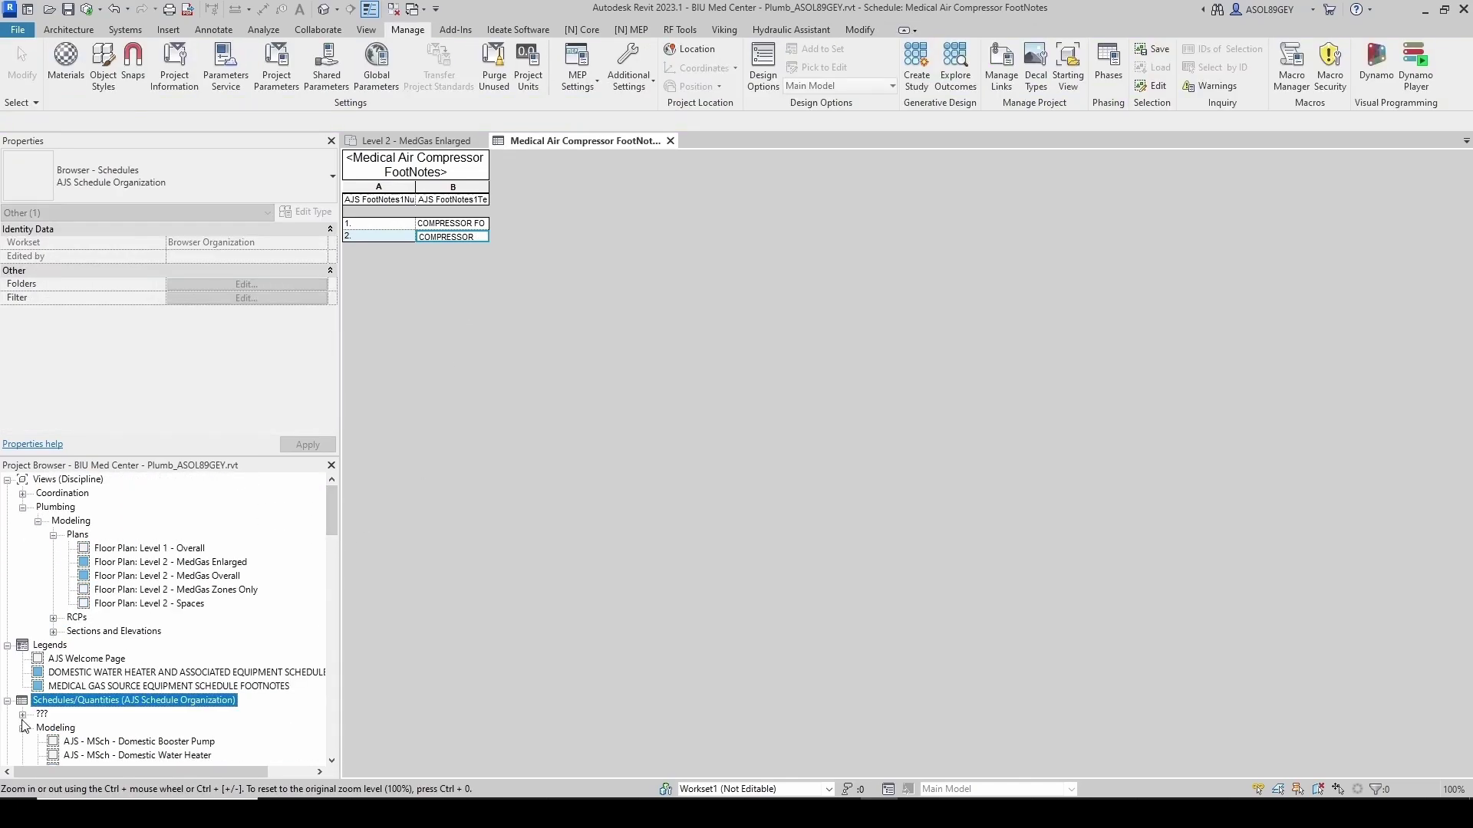
{"action": "left_click", "coordinate": [23, 715]}
{"action": "scroll", "coordinate": [39, 721], "scroll_direction": "down", "scroll_amount": 4}
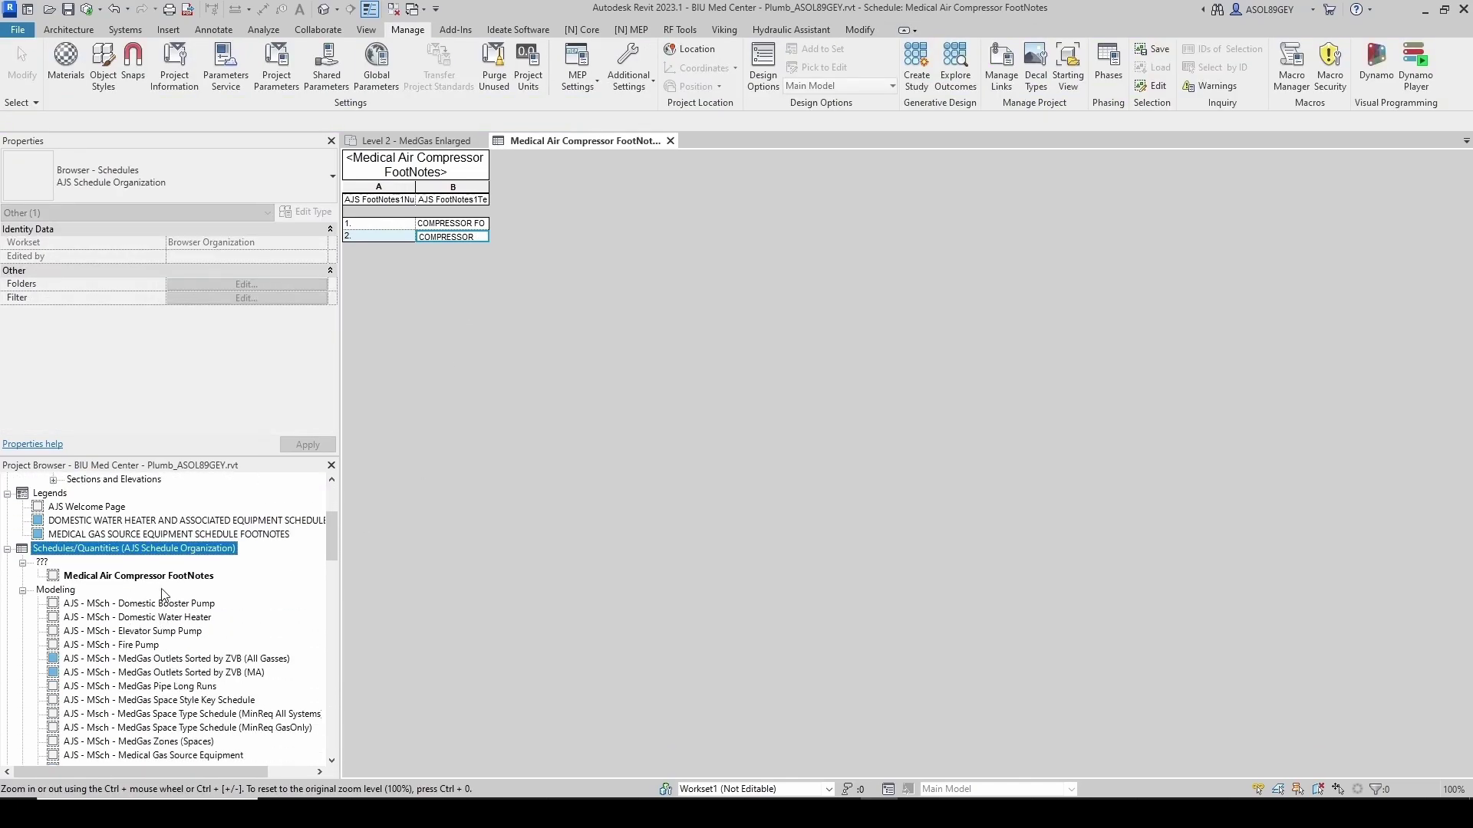
{"action": "scroll", "coordinate": [165, 580], "scroll_direction": "down", "scroll_amount": 1}
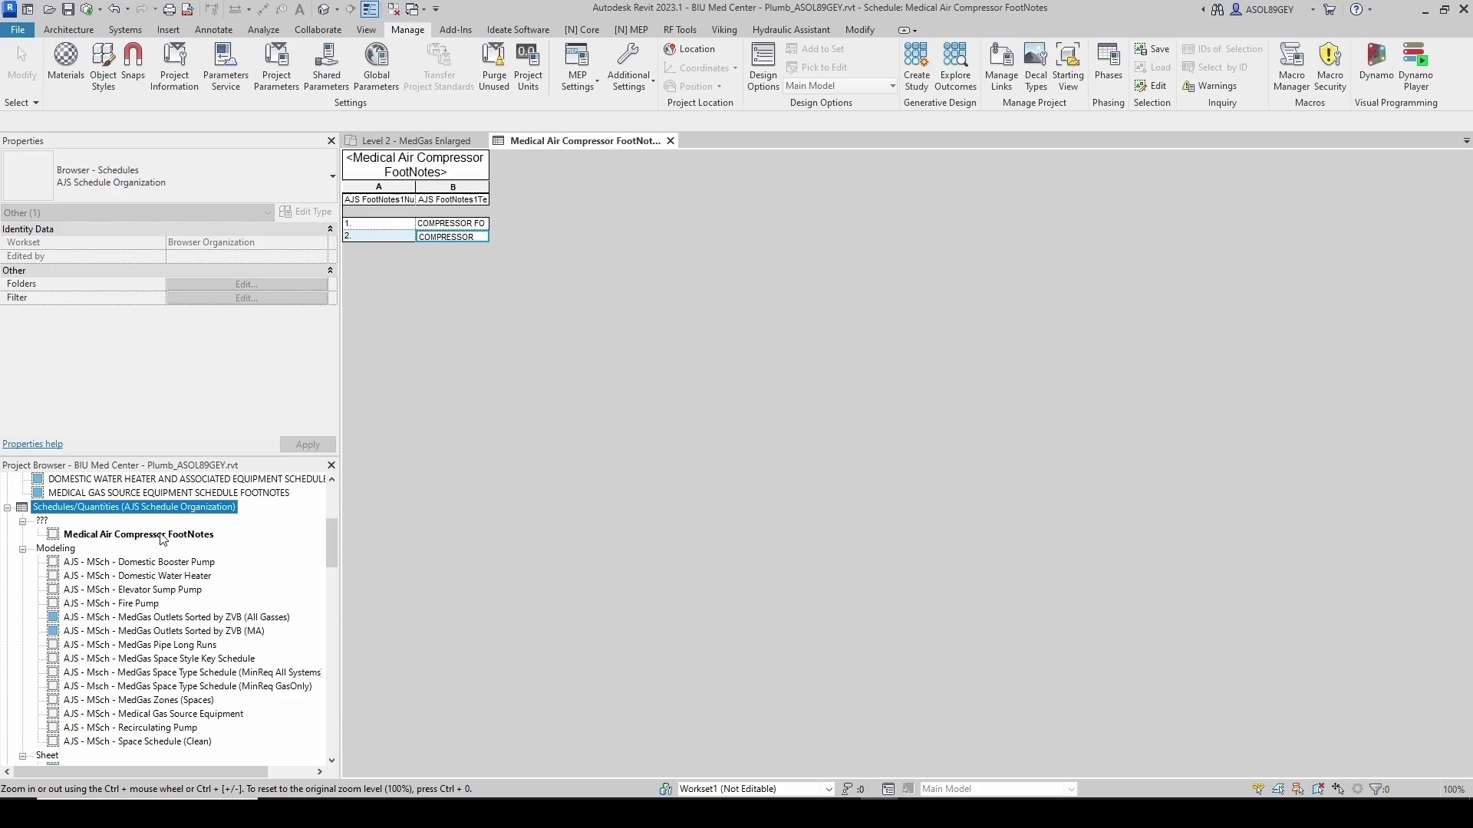
{"action": "scroll", "coordinate": [162, 539], "scroll_direction": "down", "scroll_amount": 3}
{"action": "left_click", "coordinate": [146, 729]}
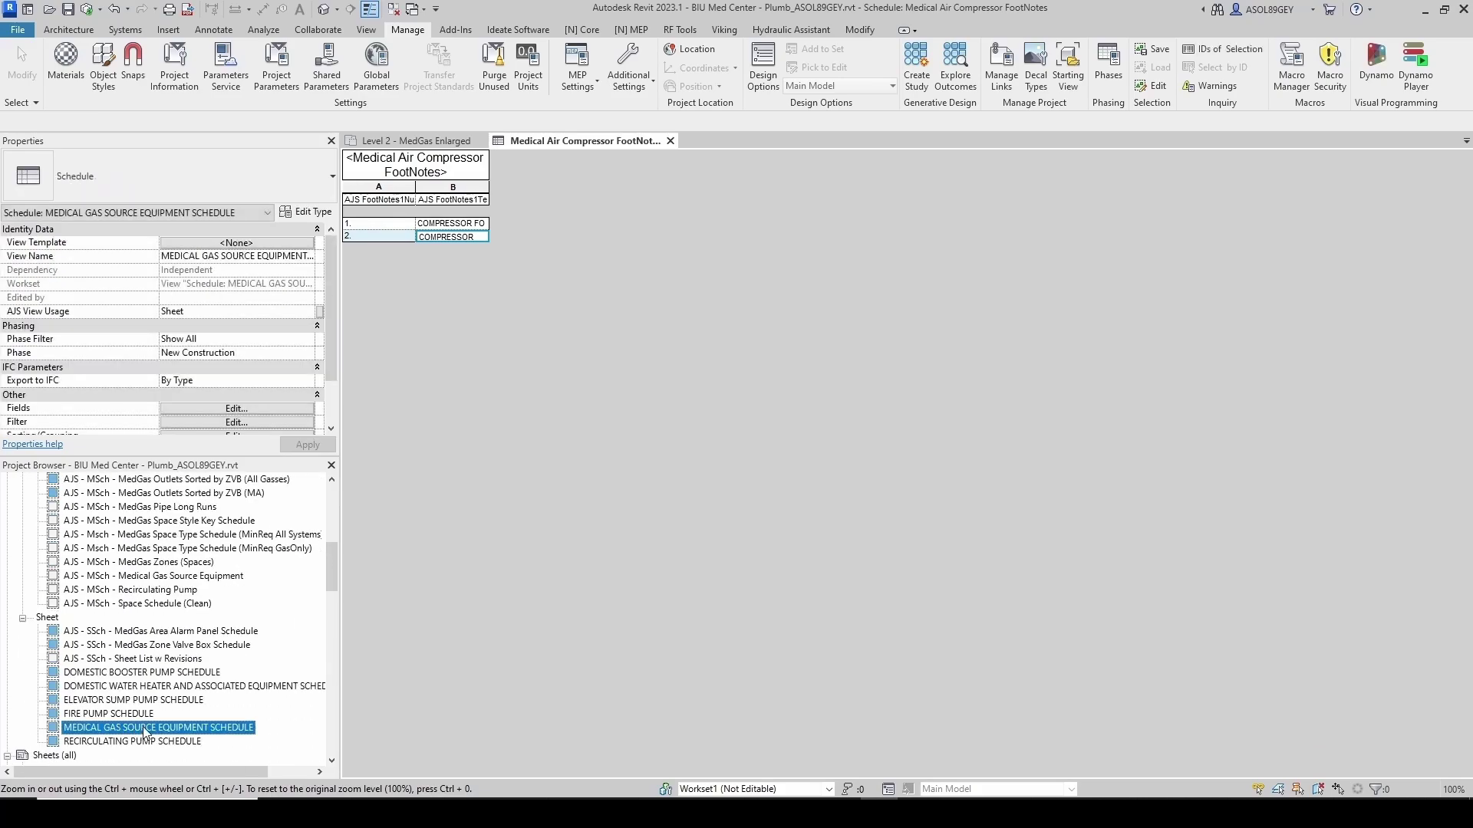
{"action": "right_click", "coordinate": [150, 734]}
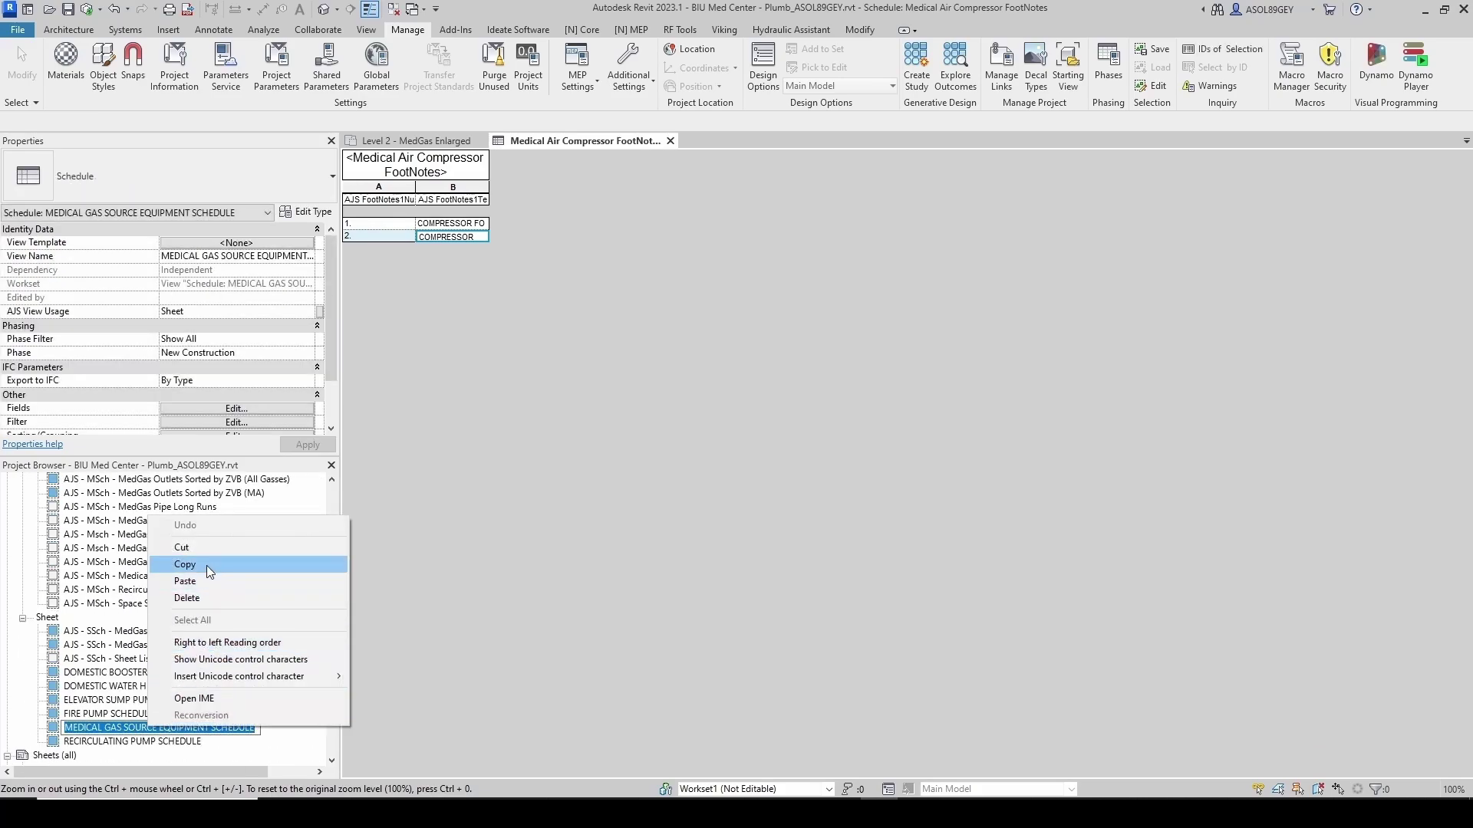
{"action": "left_click", "coordinate": [172, 565]}
{"action": "key", "text": "ctrl+c"}
Rename the Medical Air Compressor FootNotes schedule to MEDICAL GAS SOURCE EQUIPMENT SCHEDULE FOOTNOTES, reusing the copied name
{"action": "scroll", "coordinate": [169, 661], "scroll_direction": "up", "scroll_amount": 3}
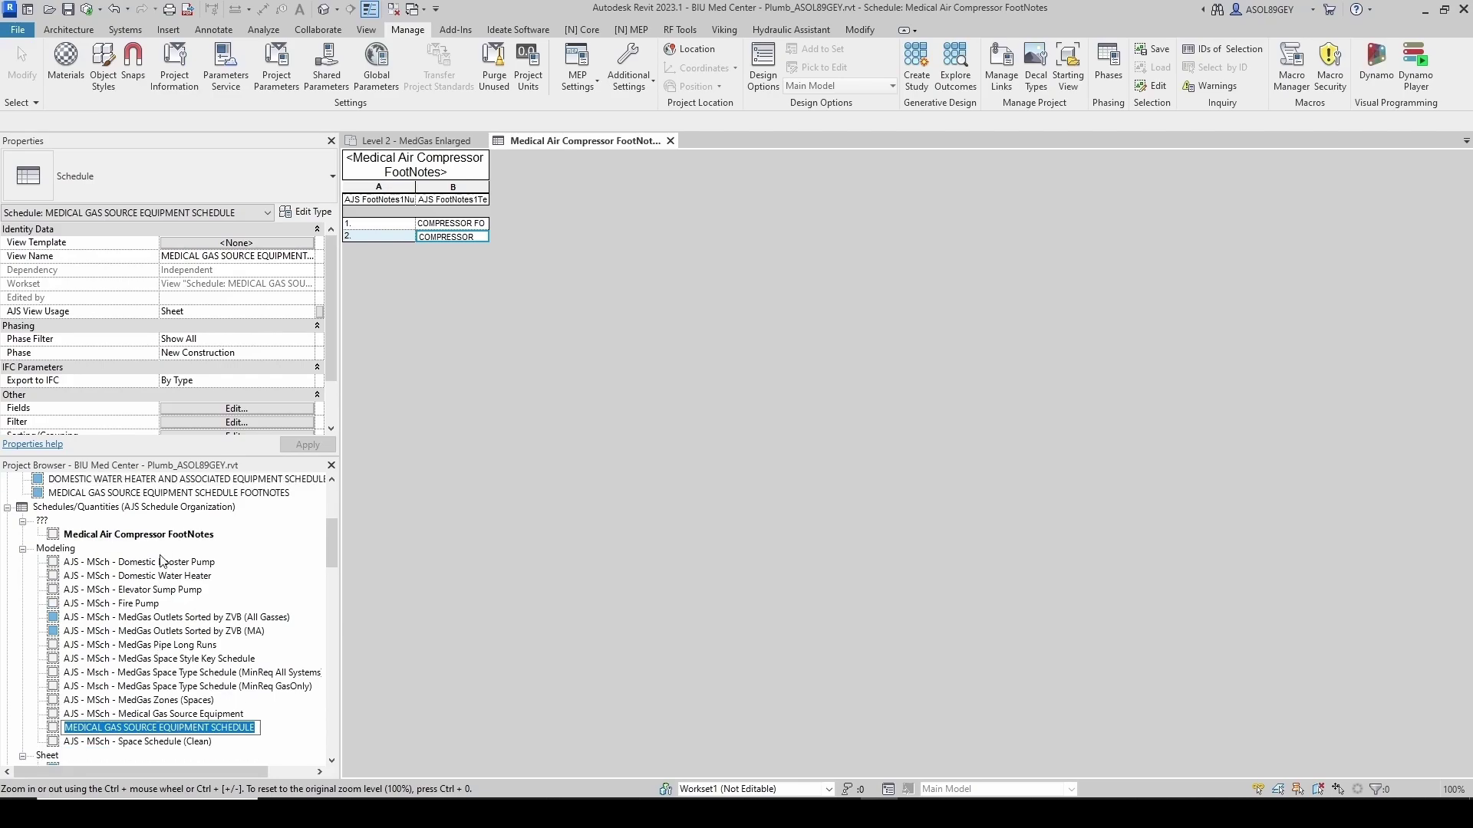
{"action": "left_click", "coordinate": [175, 536]}
{"action": "left_click", "coordinate": [179, 537]}
{"action": "key", "text": "ctrl+v"}
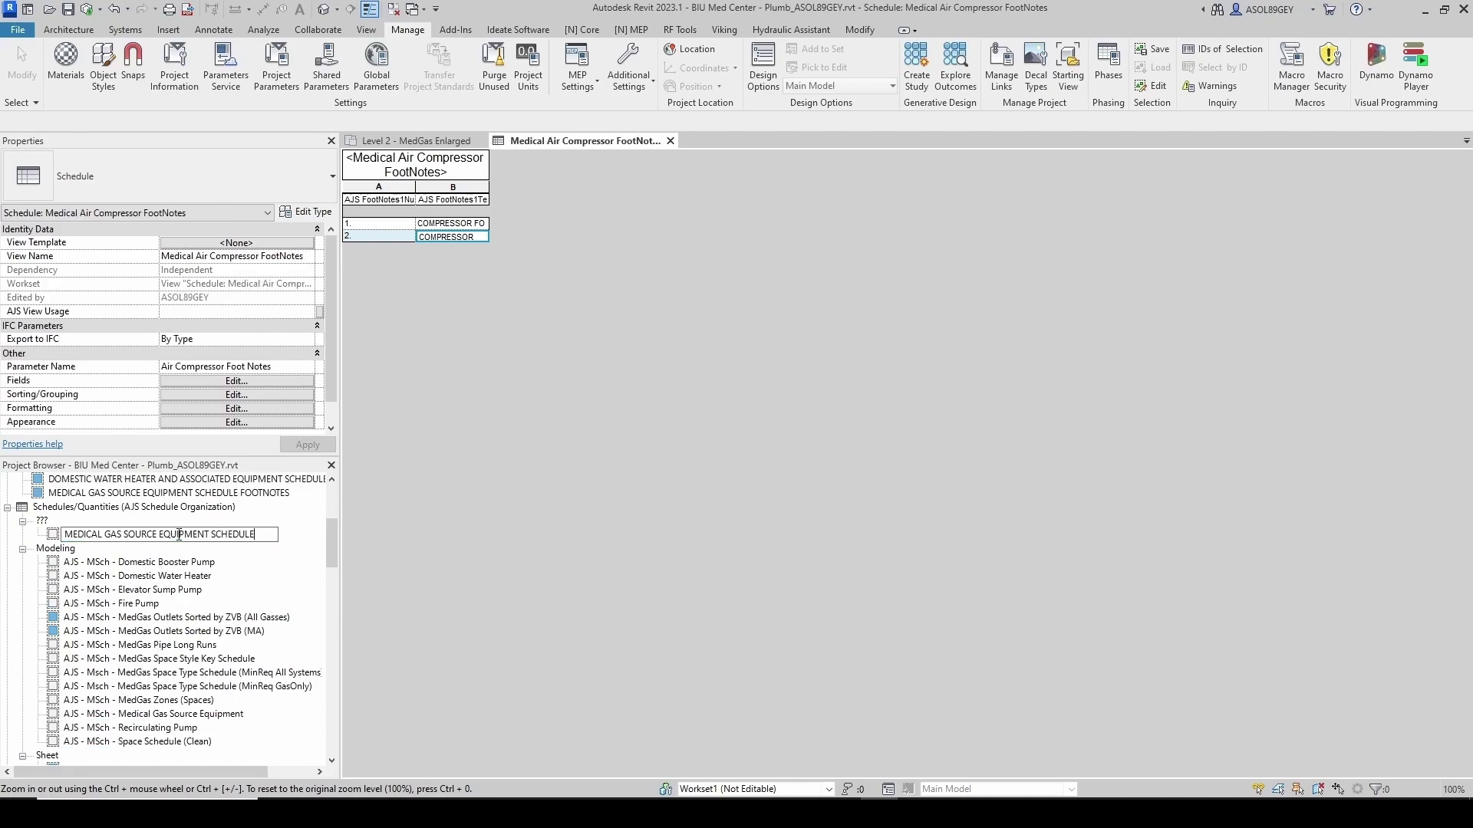
{"action": "type", "text": "FOOTNOTES"}
{"action": "key", "text": "Return"}
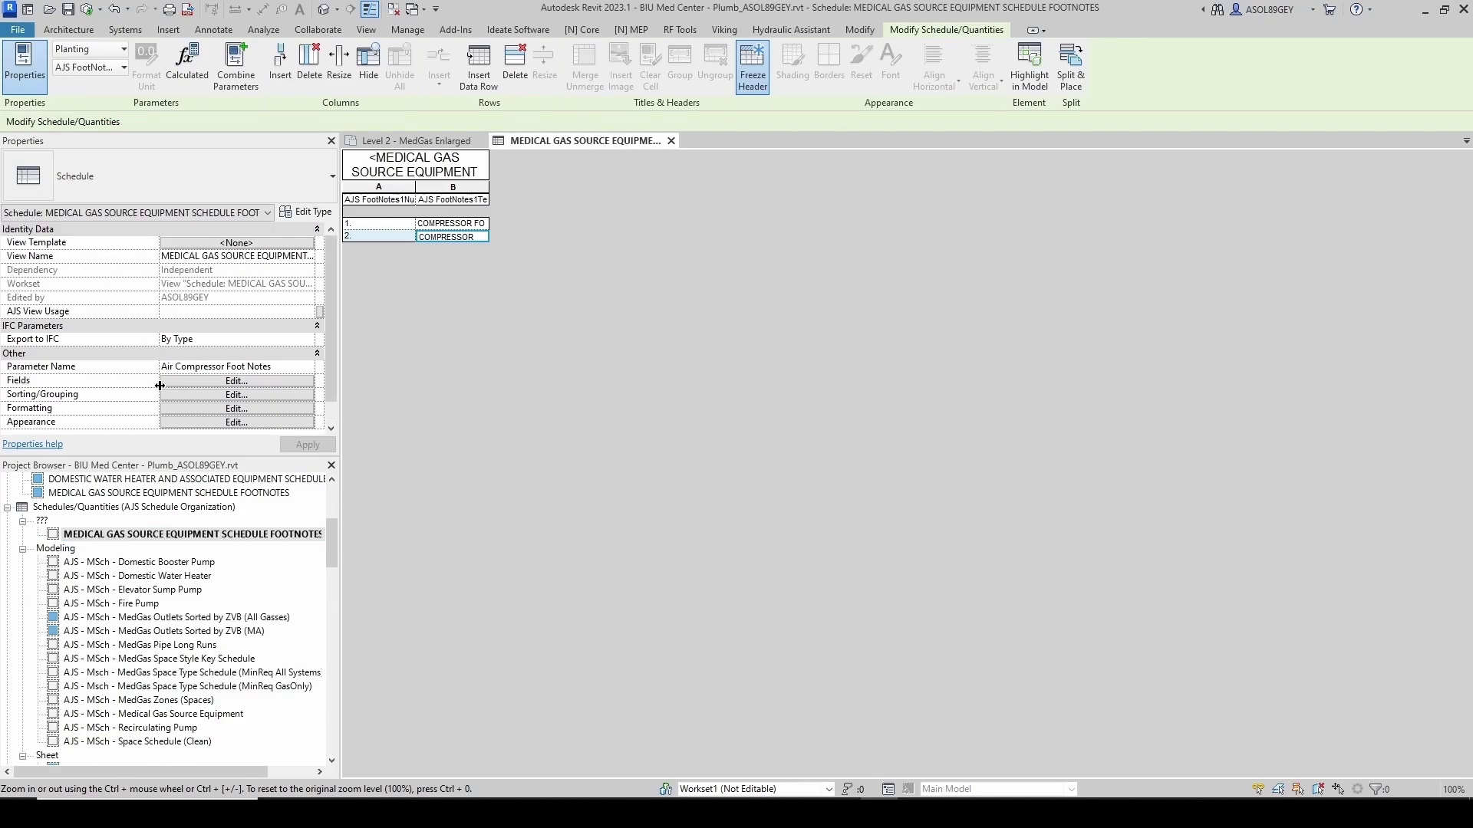
Set the footnotes schedule's AJS View Usage to Sheet and select the schedule in the Sheet group
{"action": "left_click", "coordinate": [309, 313]}
{"action": "left_click", "coordinate": [257, 335]}
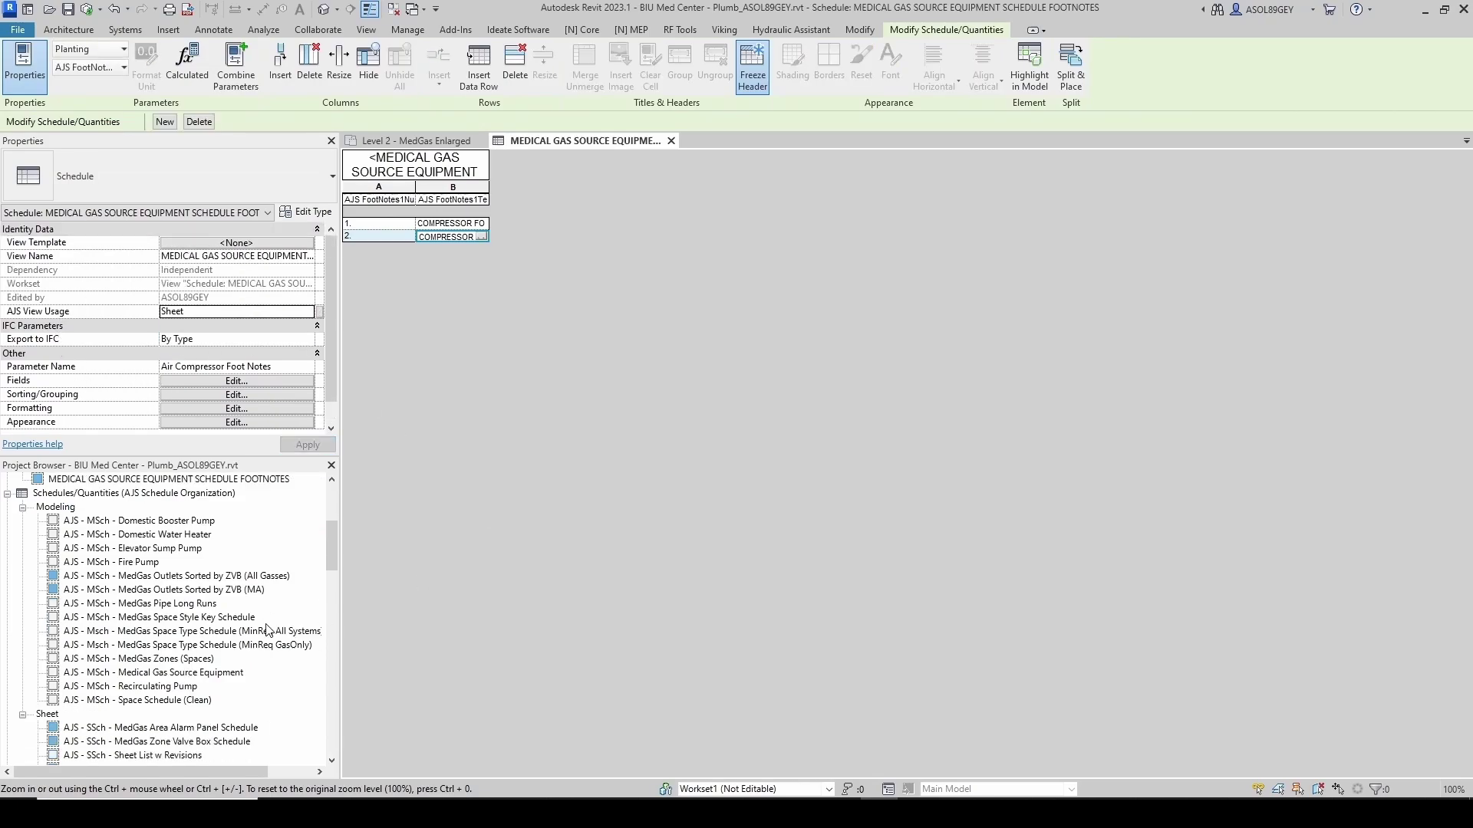
{"action": "scroll", "coordinate": [266, 630], "scroll_direction": "down", "scroll_amount": 4}
{"action": "left_click", "coordinate": [197, 686]}
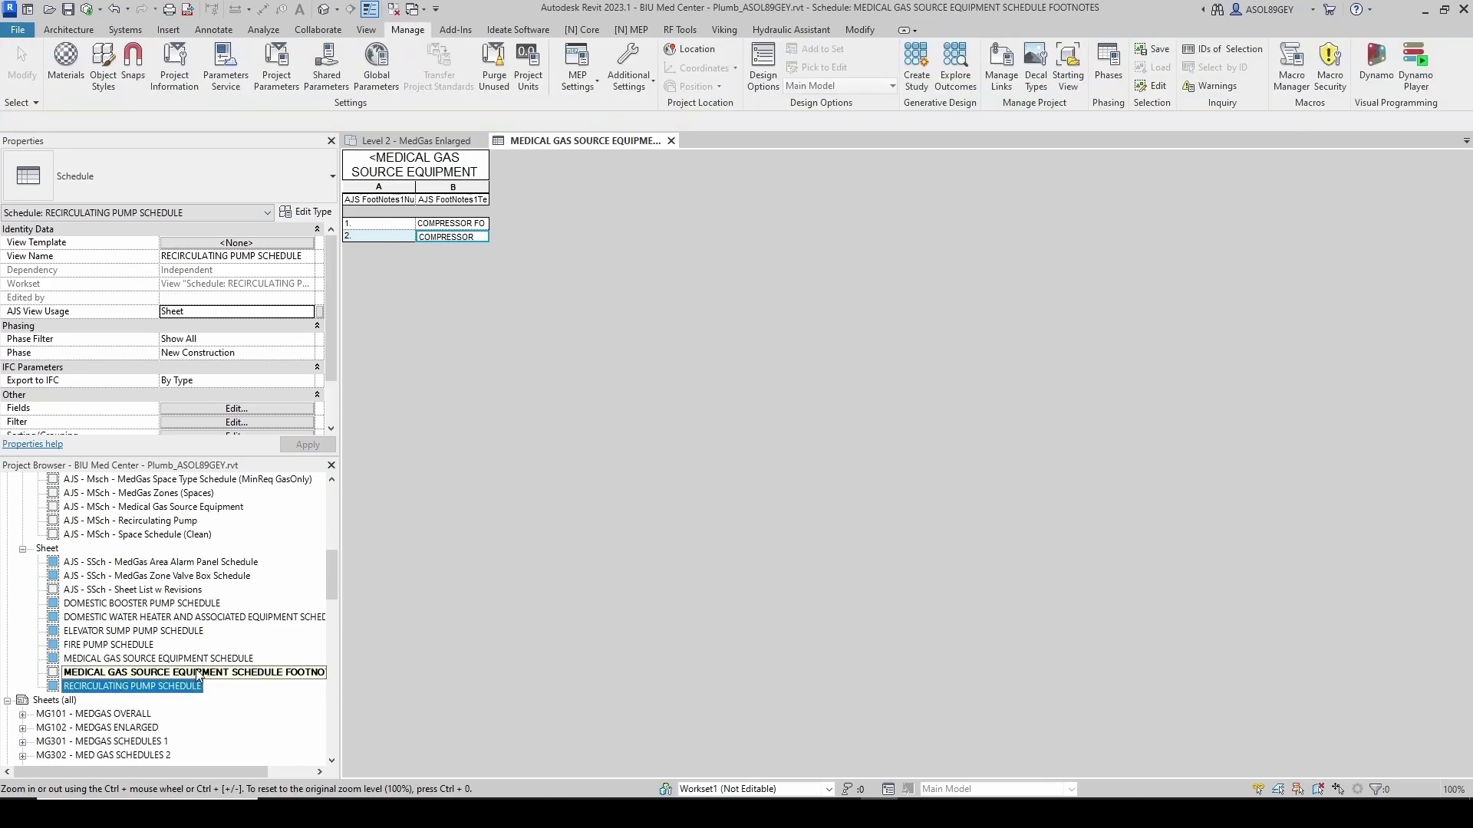
{"action": "left_click", "coordinate": [196, 671]}
{"action": "left_click", "coordinate": [185, 687]}
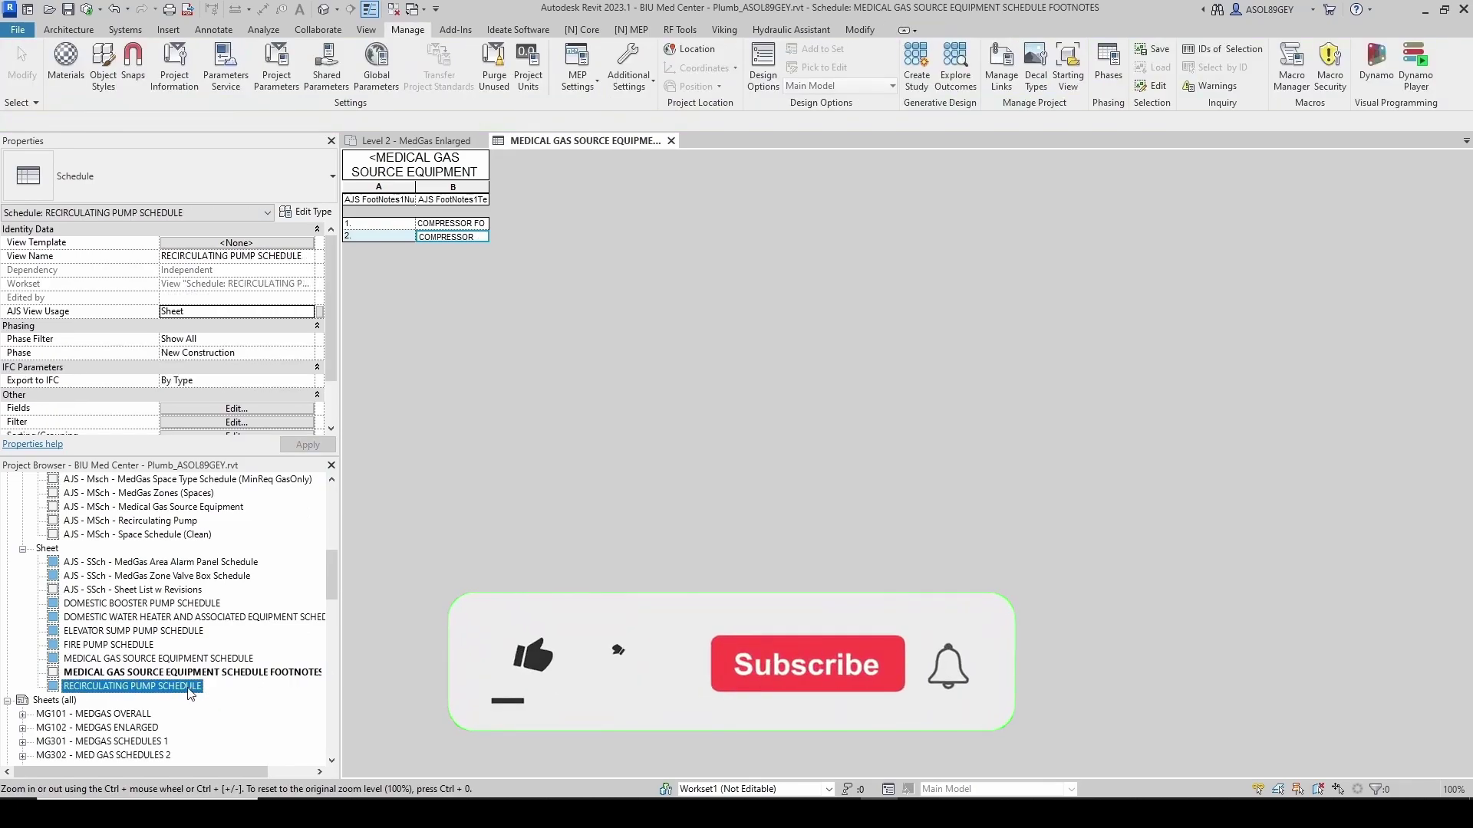
{"action": "left_click", "coordinate": [191, 673]}
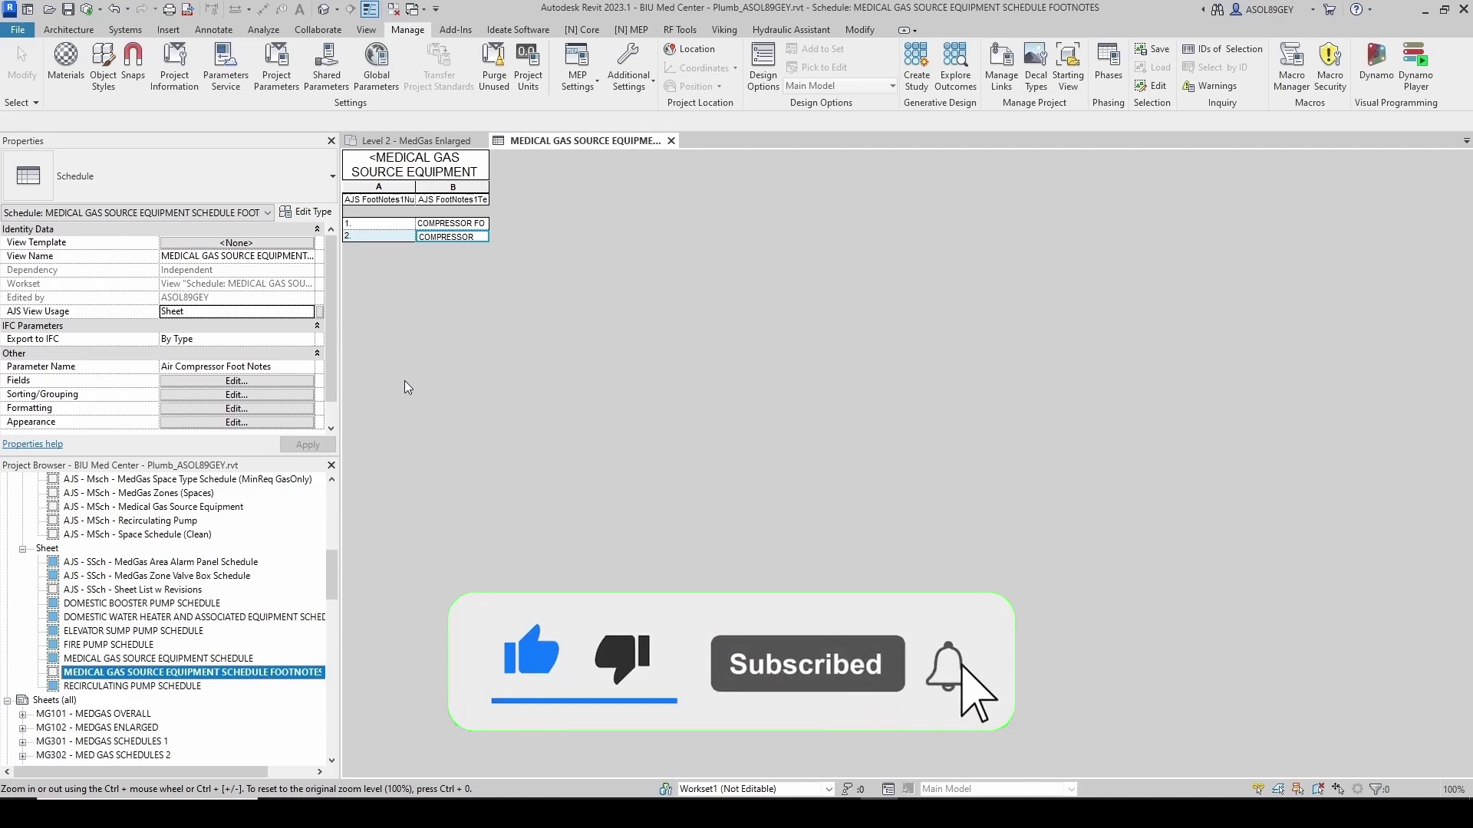
Start a new schedule for the Planting category and name it Domestic Booster Footnotes
{"action": "scroll", "coordinate": [228, 635], "scroll_direction": "up", "scroll_amount": 5}
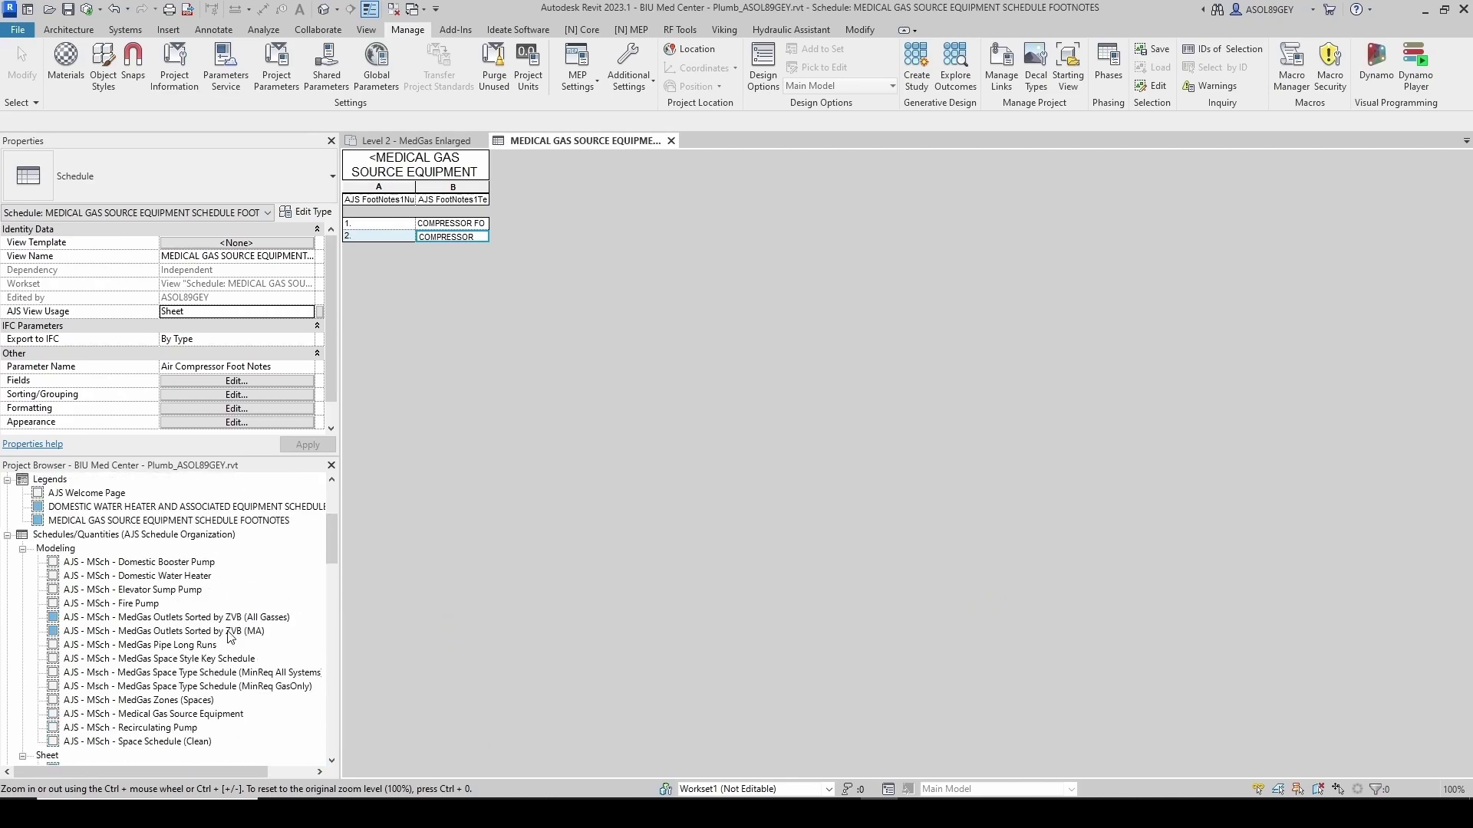
{"action": "left_click", "coordinate": [119, 534]}
{"action": "right_click", "coordinate": [119, 535]}
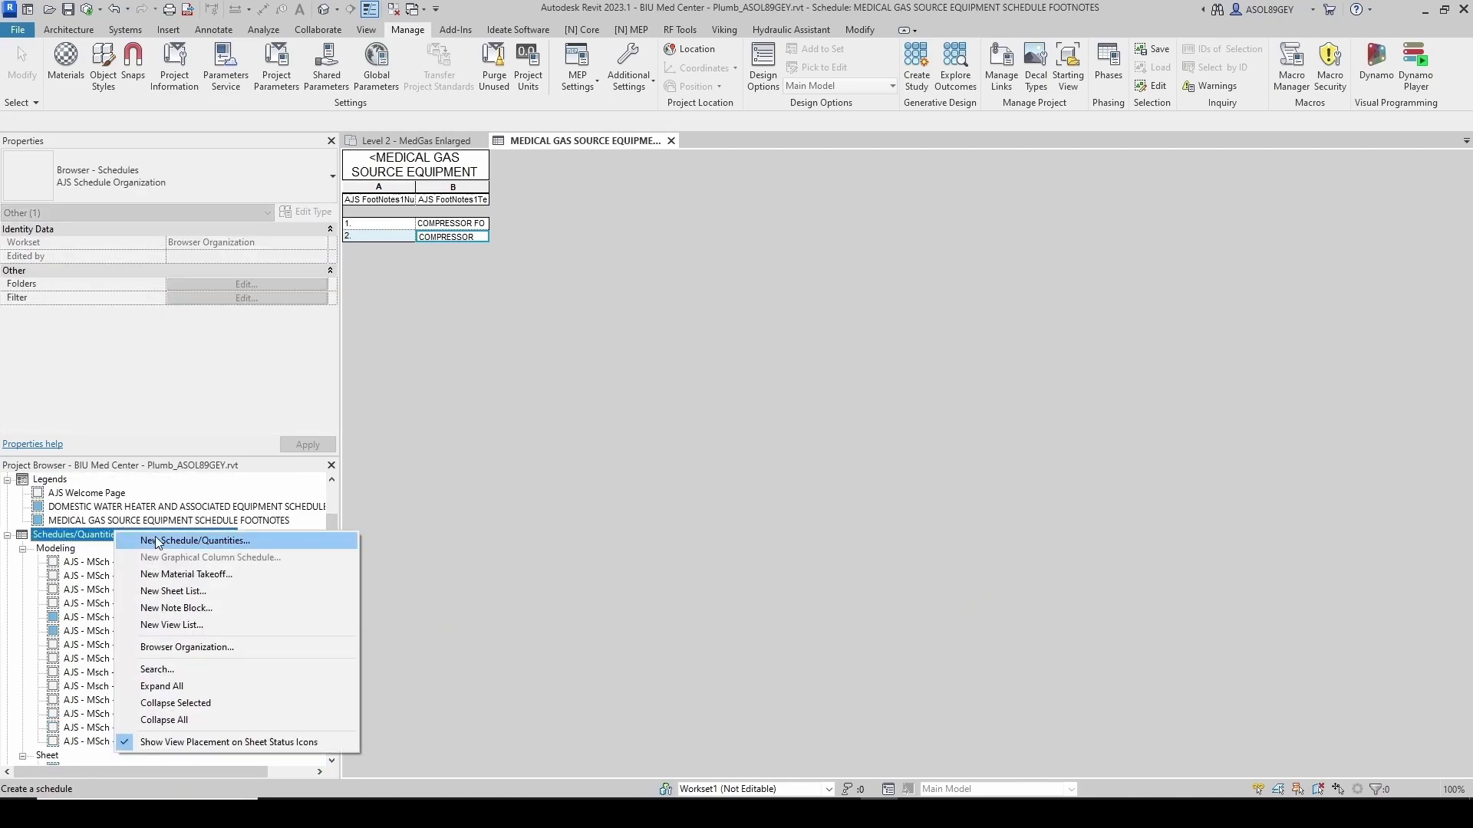
{"action": "left_click", "coordinate": [159, 541]}
{"action": "left_click_drag", "start_coordinate": [716, 360], "coordinate": [714, 435]}
{"action": "left_click", "coordinate": [618, 382]}
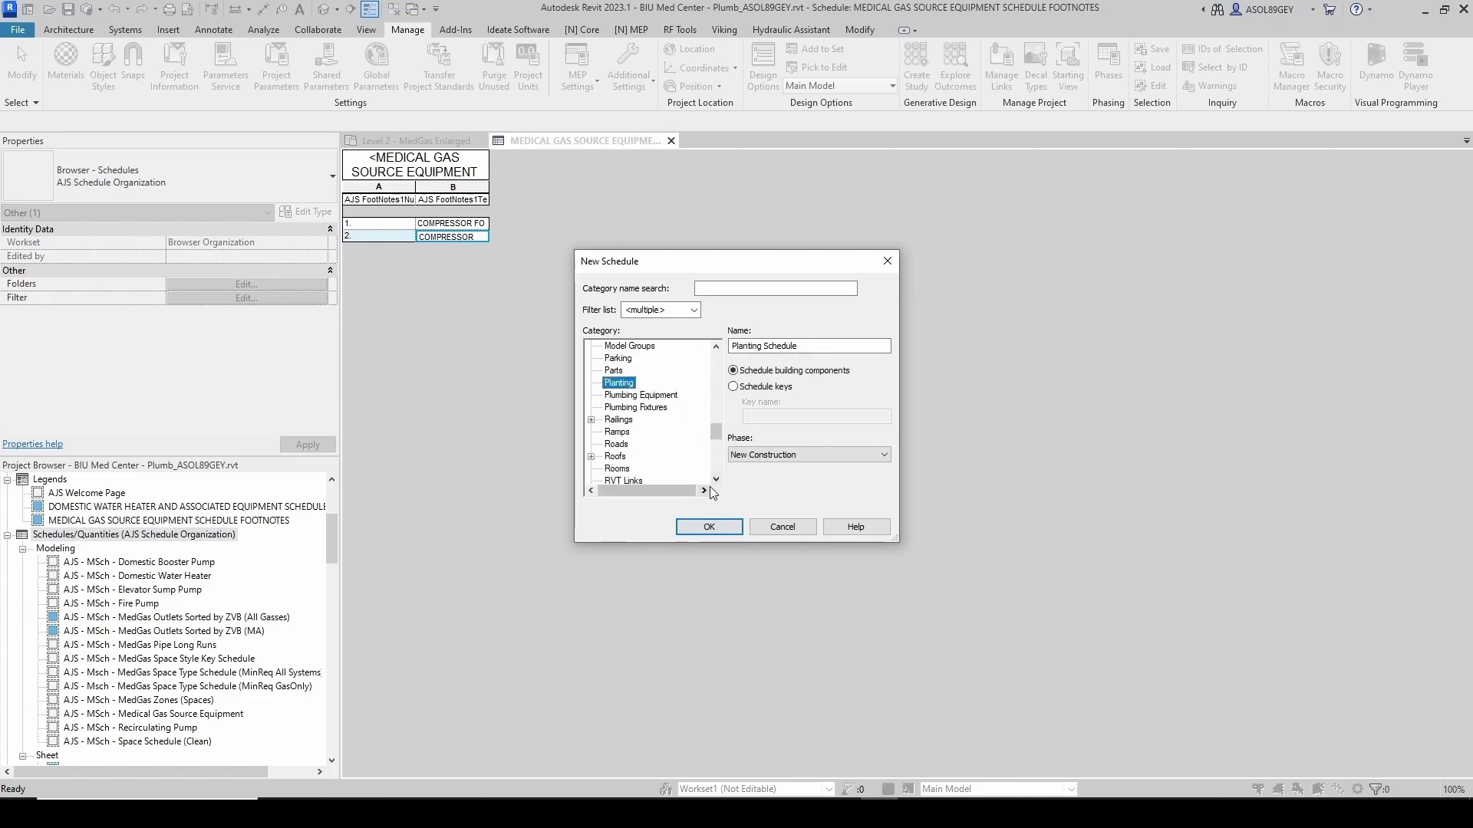
{"action": "left_click_drag", "start_coordinate": [806, 345], "coordinate": [711, 359]}
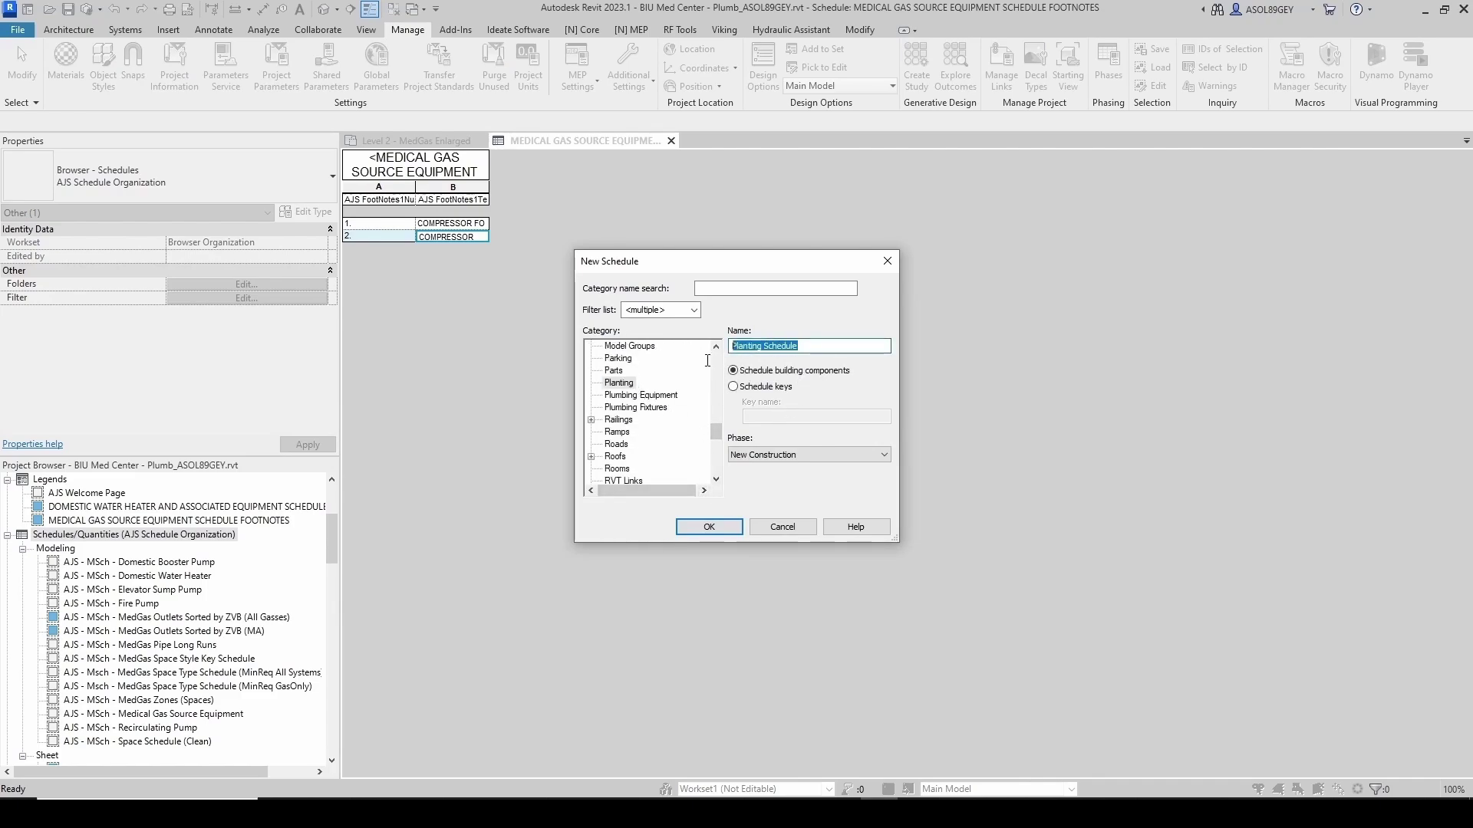
{"action": "left_click_drag", "start_coordinate": [822, 345], "coordinate": [725, 351]}
{"action": "type", "text": "Domestic Booster Footnotes"}
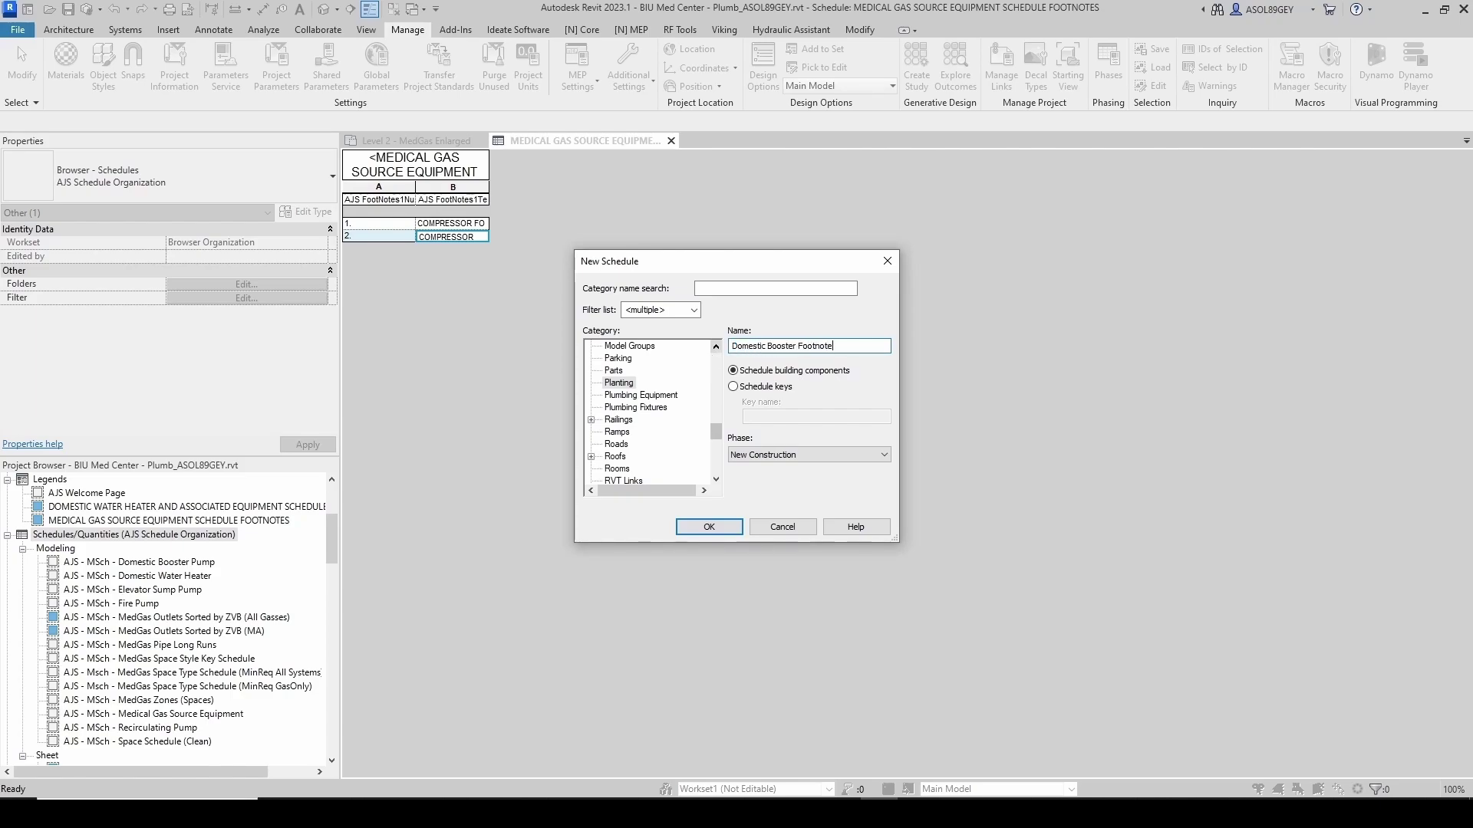
Make it a key schedule with key name Domestic Booster Footnotes, and create it
{"action": "left_click", "coordinate": [735, 388]}
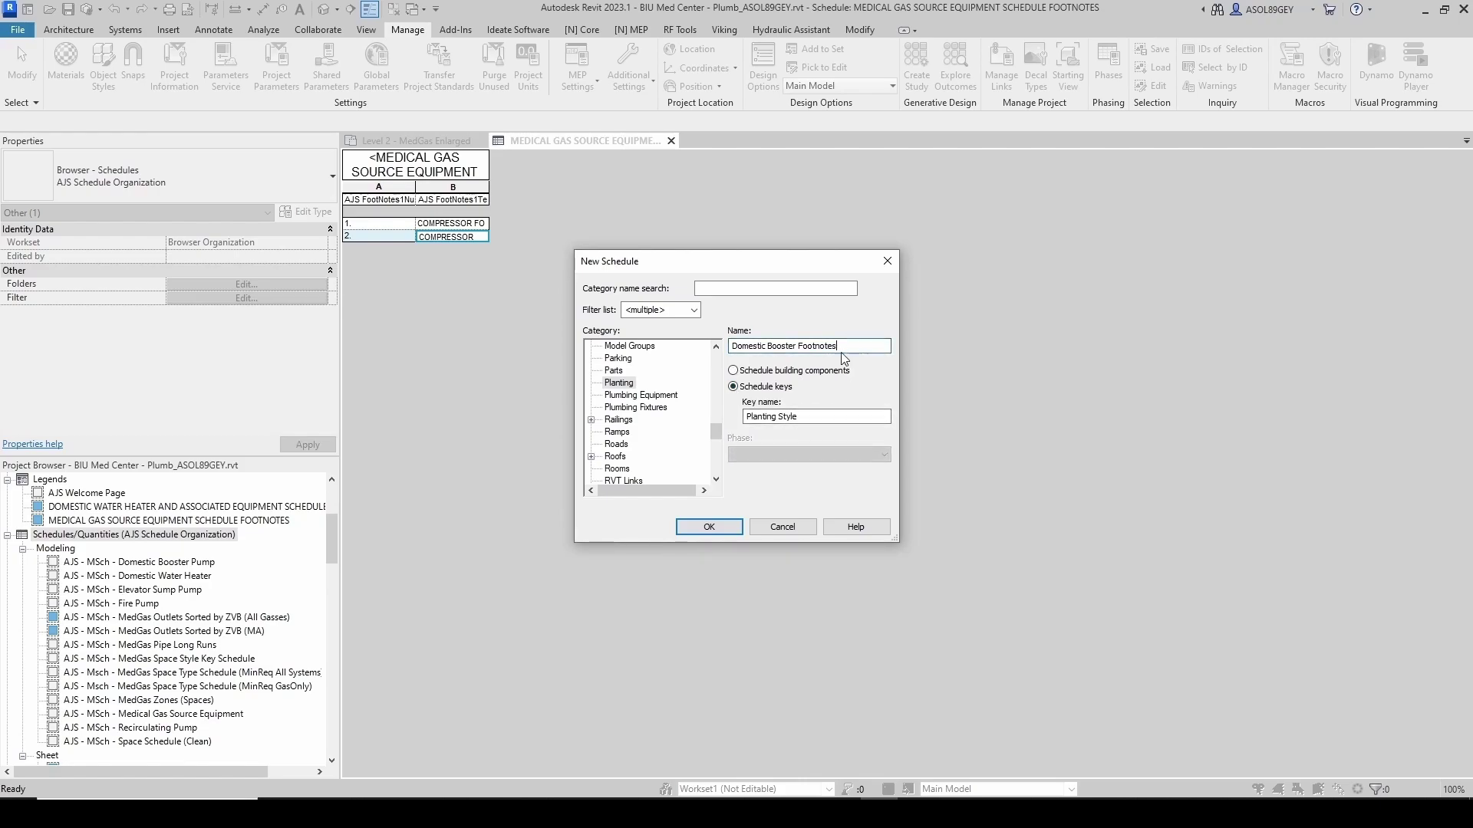
{"action": "left_click_drag", "start_coordinate": [801, 416], "coordinate": [757, 416]}
{"action": "type", "text": "Dome"}
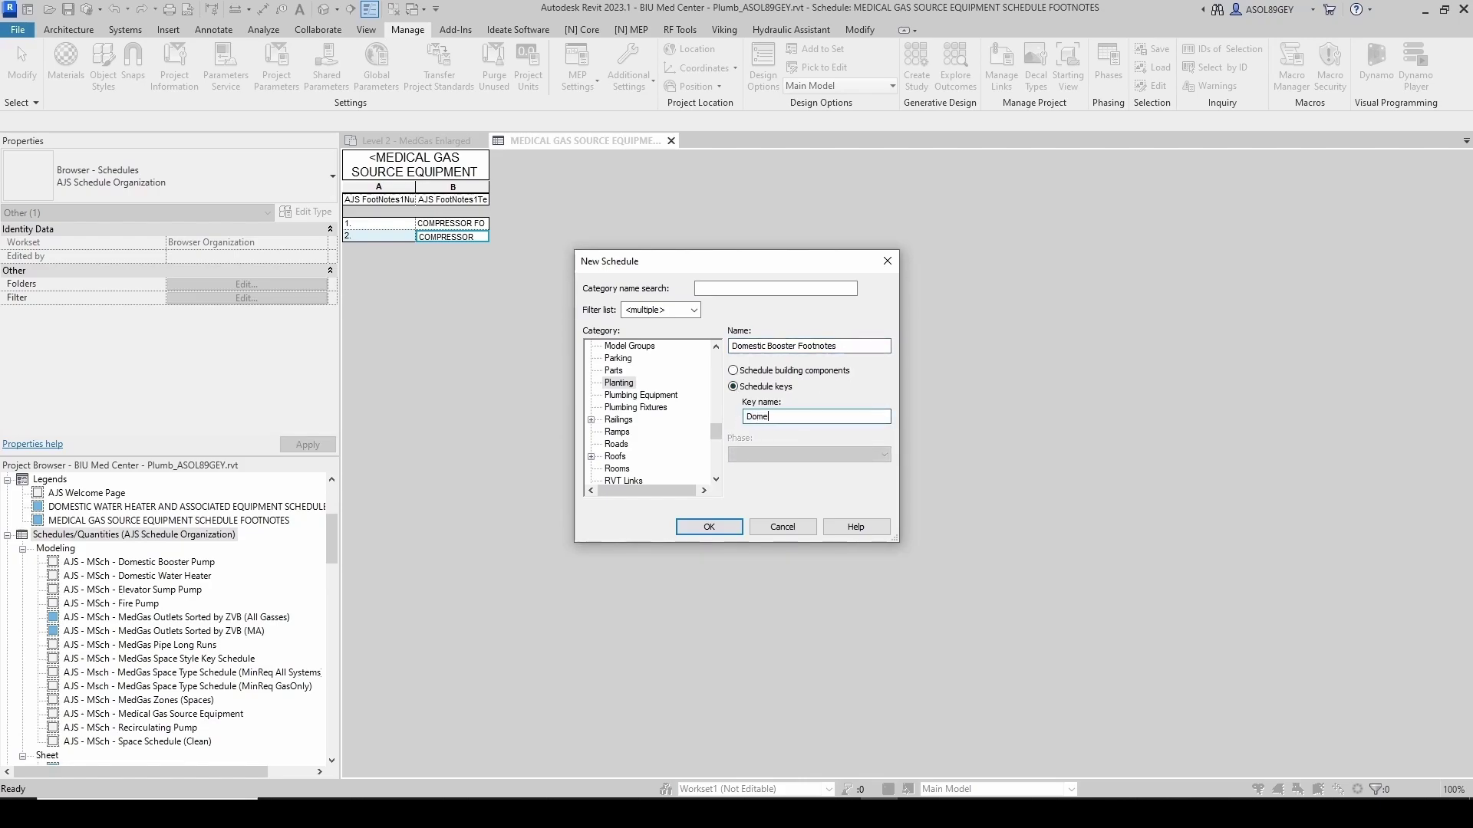
{"action": "type", "text": "stic Booster Footnotes"}
{"action": "left_click", "coordinate": [709, 527]}
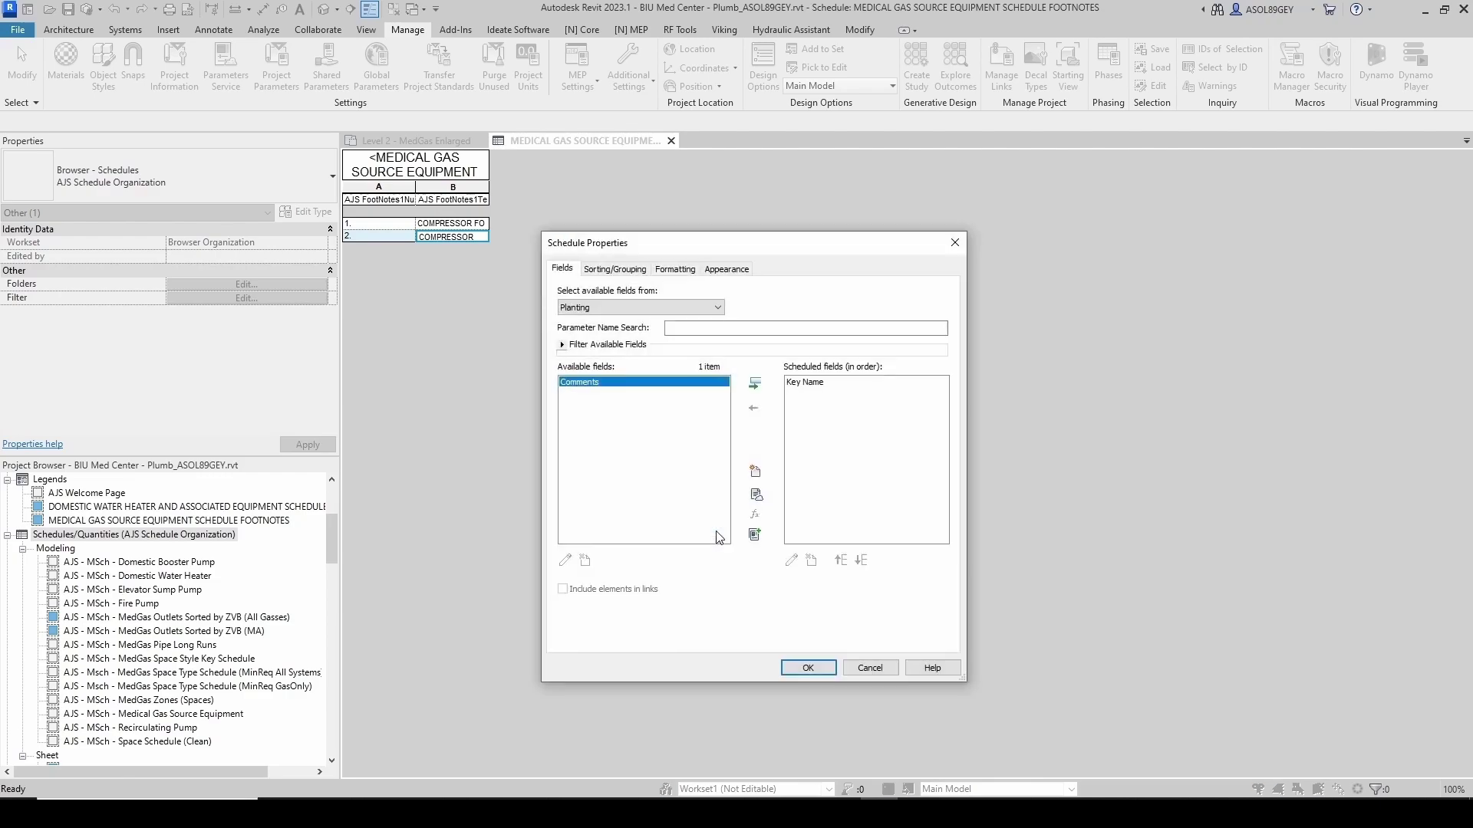
Remove the Key Name field and choose the shared parameter AJS FootNotes2Number from the Plumbing group for a new field
{"action": "left_click", "coordinate": [798, 382]}
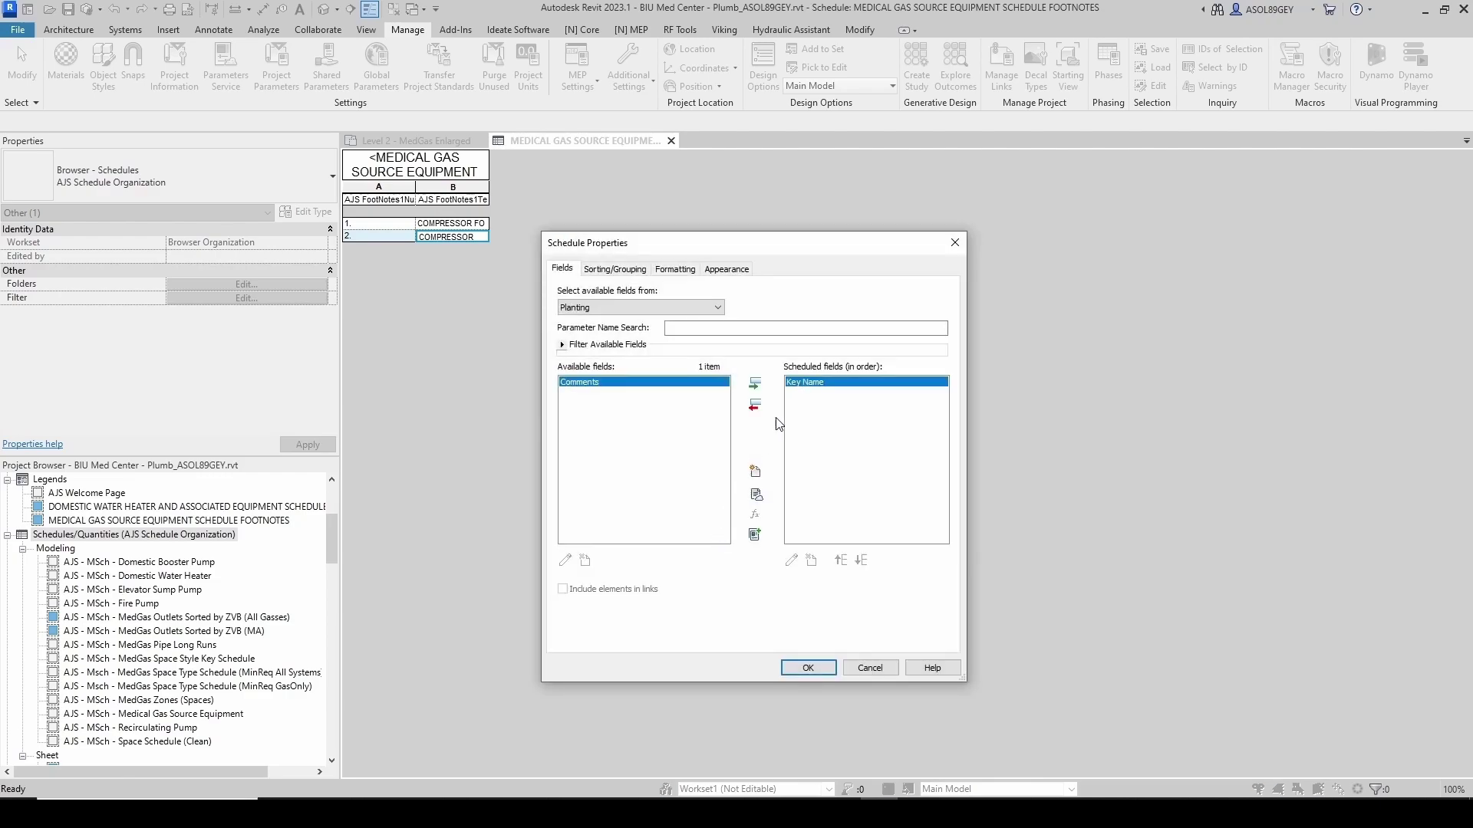
{"action": "left_click", "coordinate": [754, 408]}
{"action": "left_click", "coordinate": [756, 473]}
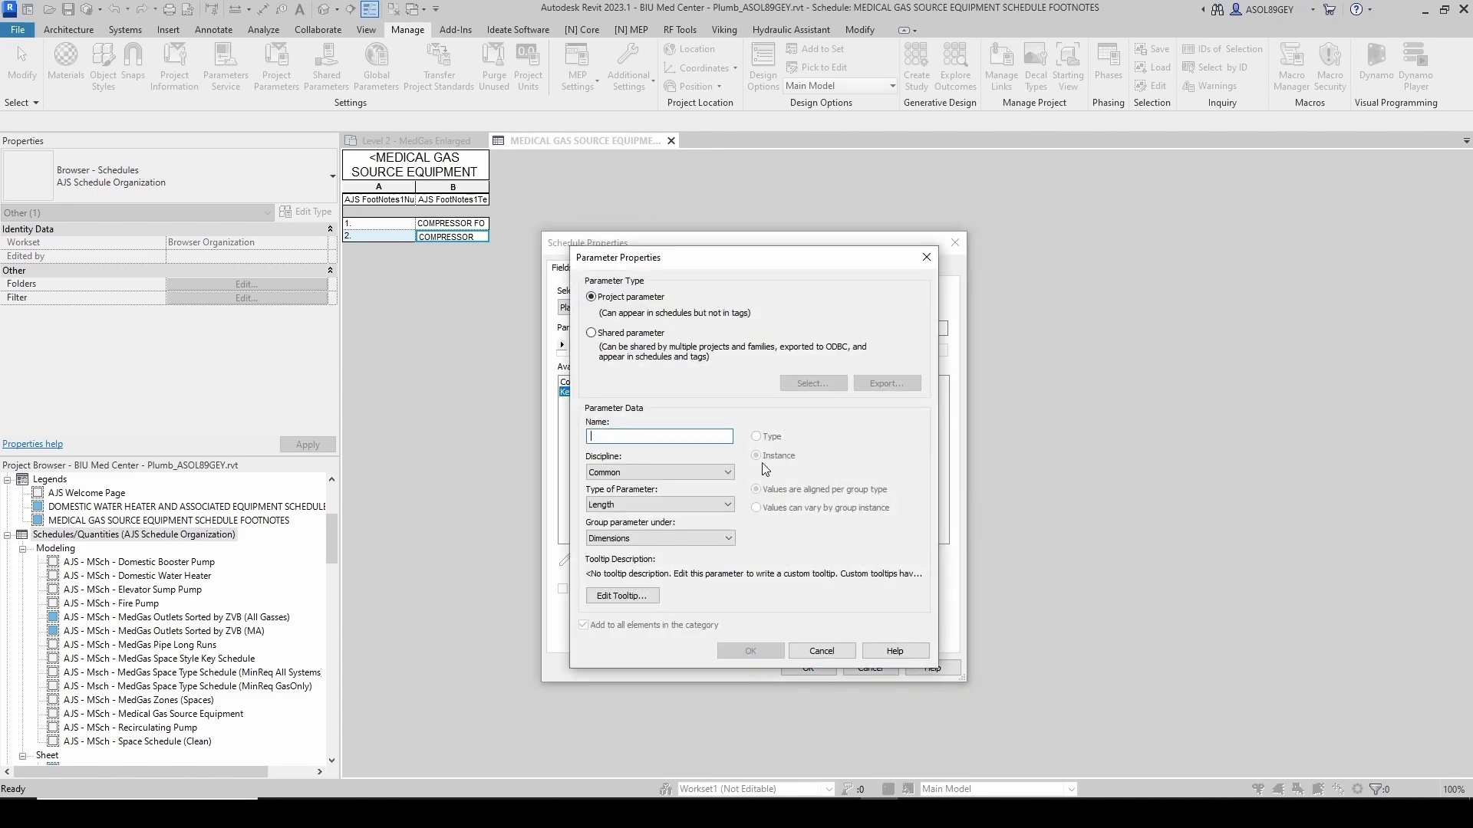
{"action": "left_click", "coordinate": [590, 333]}
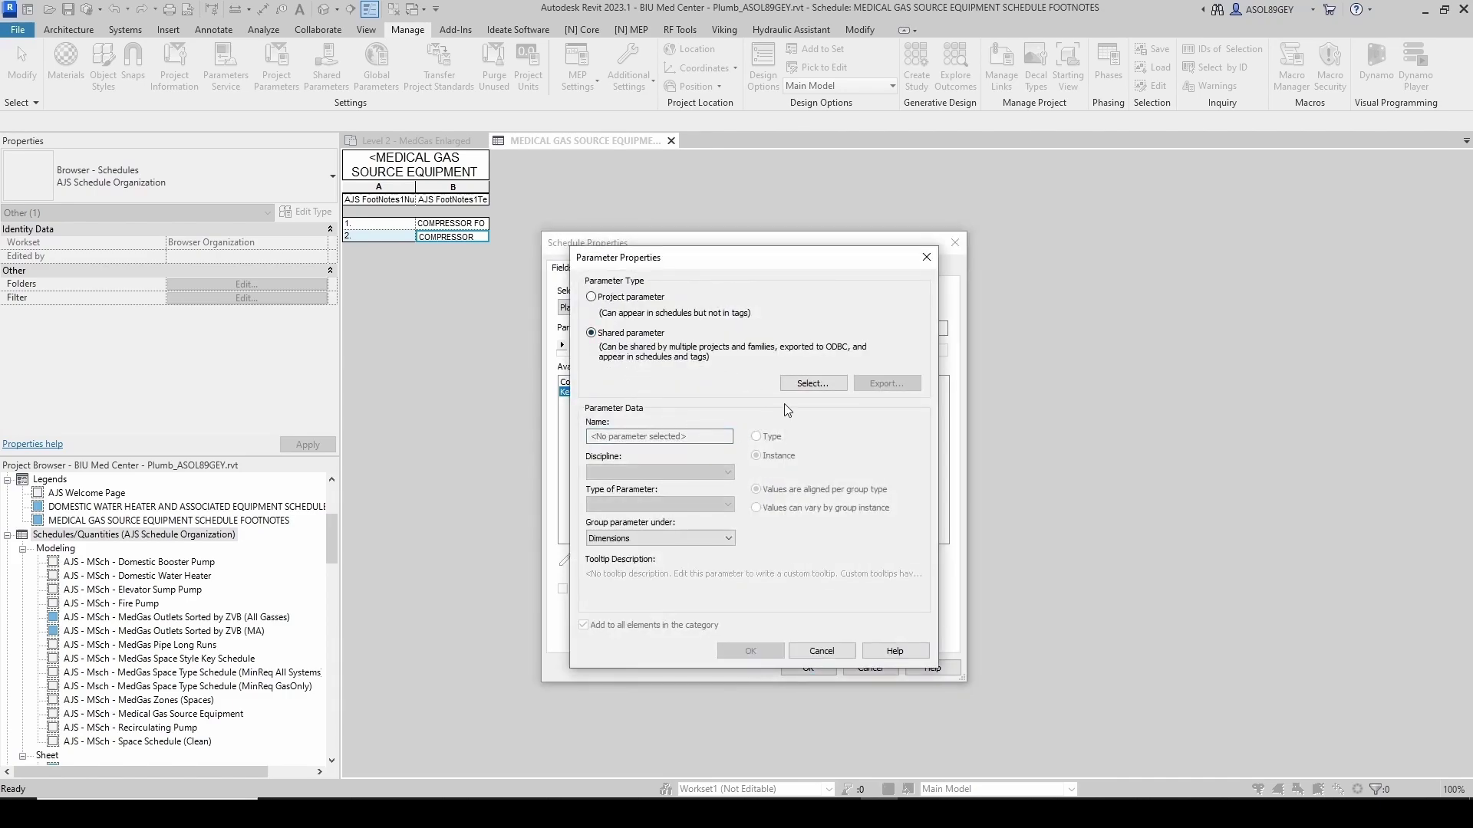
{"action": "left_click", "coordinate": [812, 383]}
{"action": "left_click", "coordinate": [943, 389]}
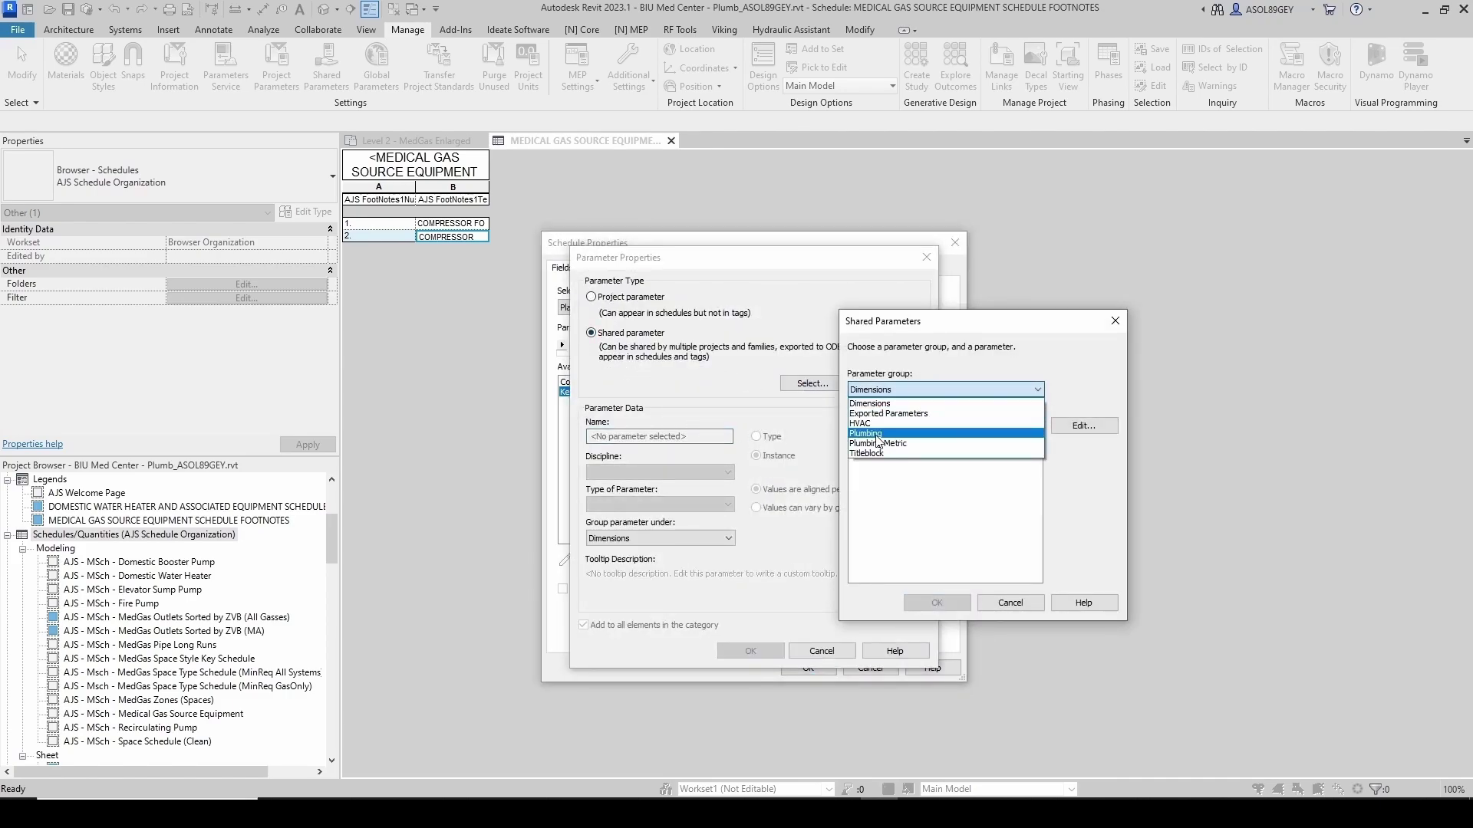
{"action": "left_click", "coordinate": [877, 434]}
{"action": "left_click_drag", "start_coordinate": [1038, 448], "coordinate": [1037, 520]}
{"action": "left_click", "coordinate": [917, 514]}
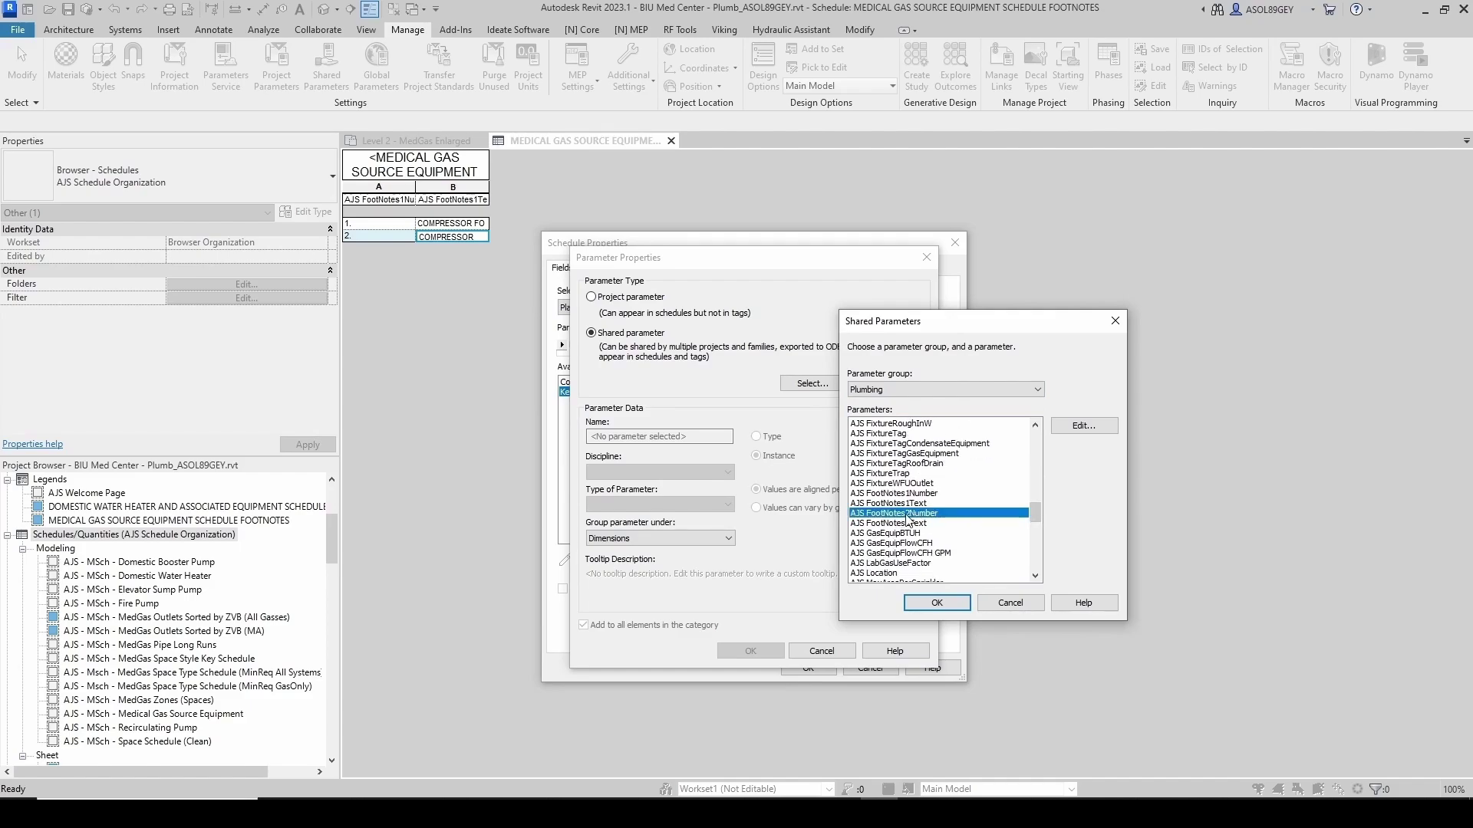
{"action": "left_click", "coordinate": [936, 603]}
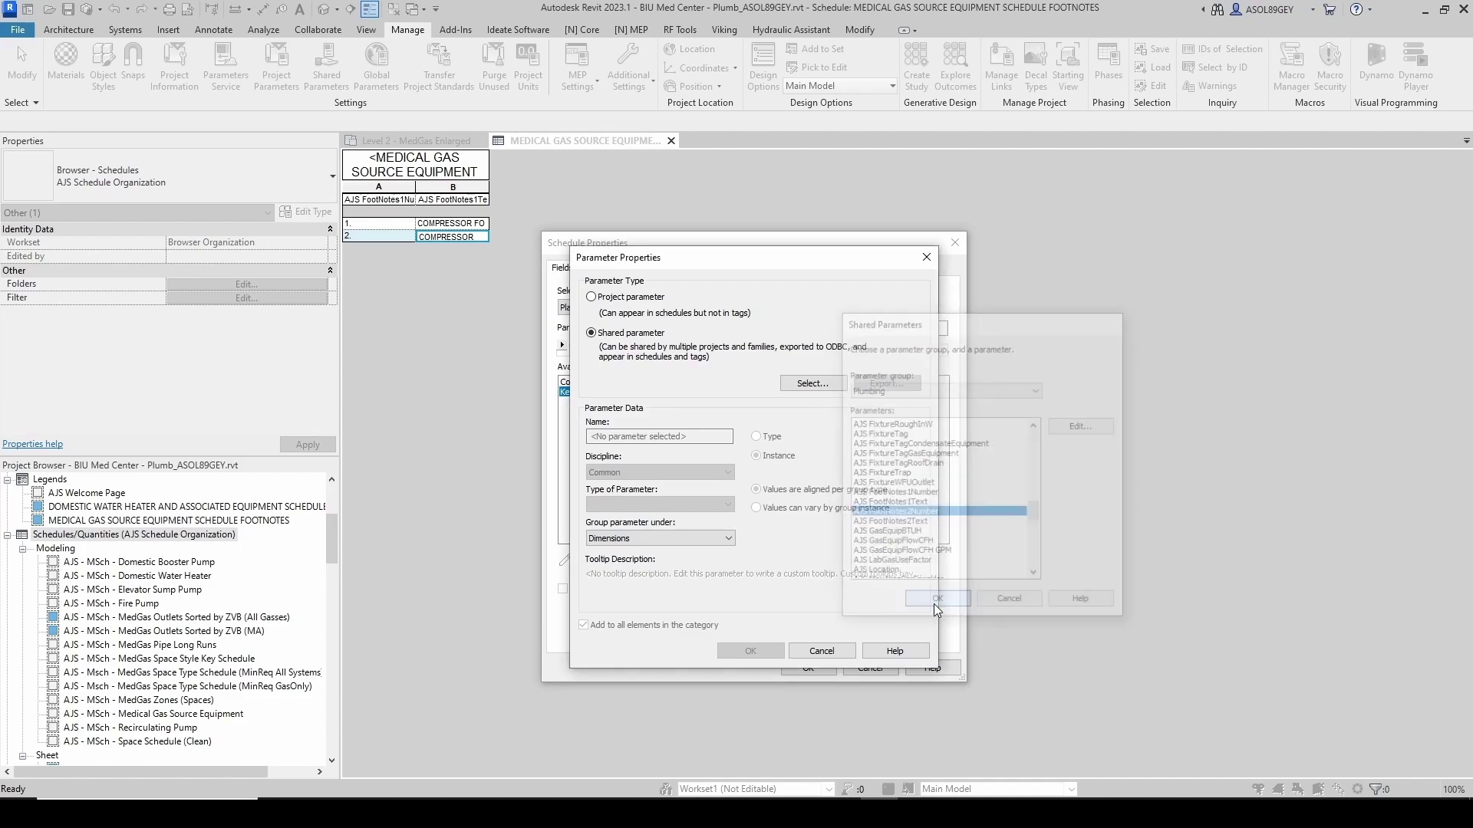
Group the AJS FootNotes2Number parameter under Plumbing and add it to the scheduled fields
{"action": "left_click", "coordinate": [652, 539]}
{"action": "left_click", "coordinate": [648, 414]}
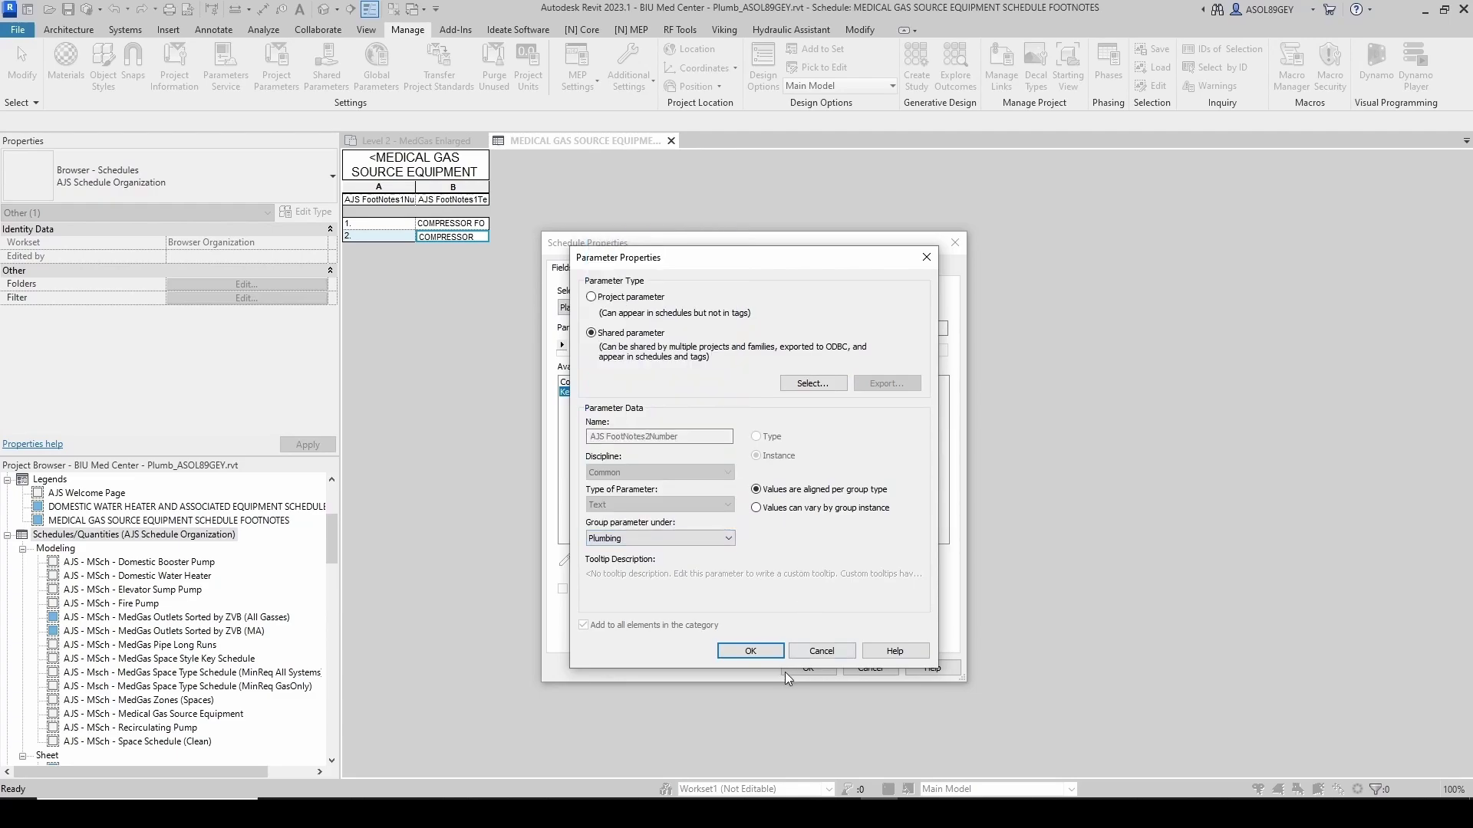
{"action": "left_click", "coordinate": [753, 651]}
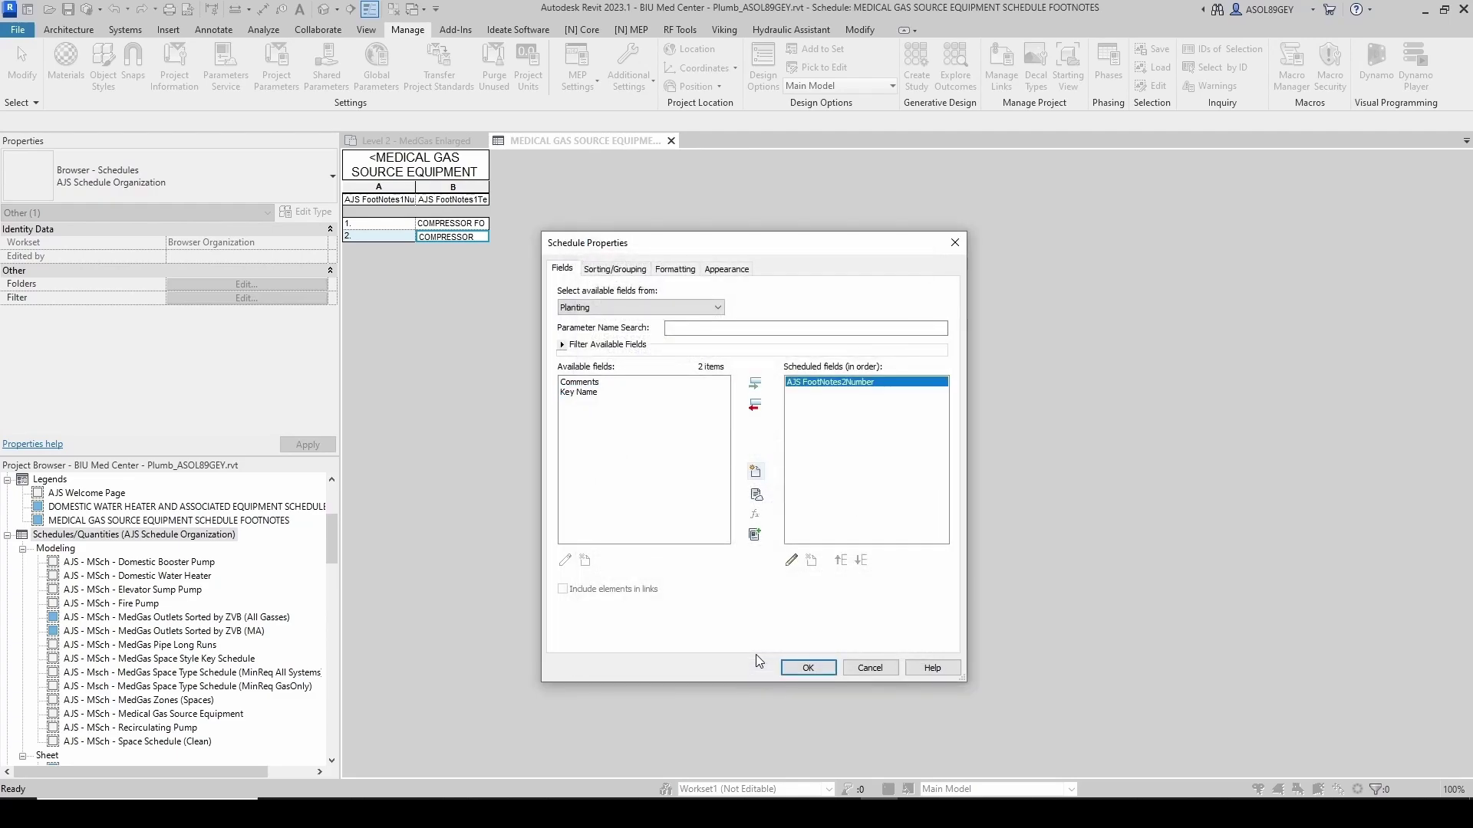
Add the Plumbing shared parameter AJS FootNotes2Text as a field, grouped under Plumbing, and accept the schedule properties
{"action": "left_click", "coordinate": [746, 473]}
{"action": "left_click", "coordinate": [592, 333]}
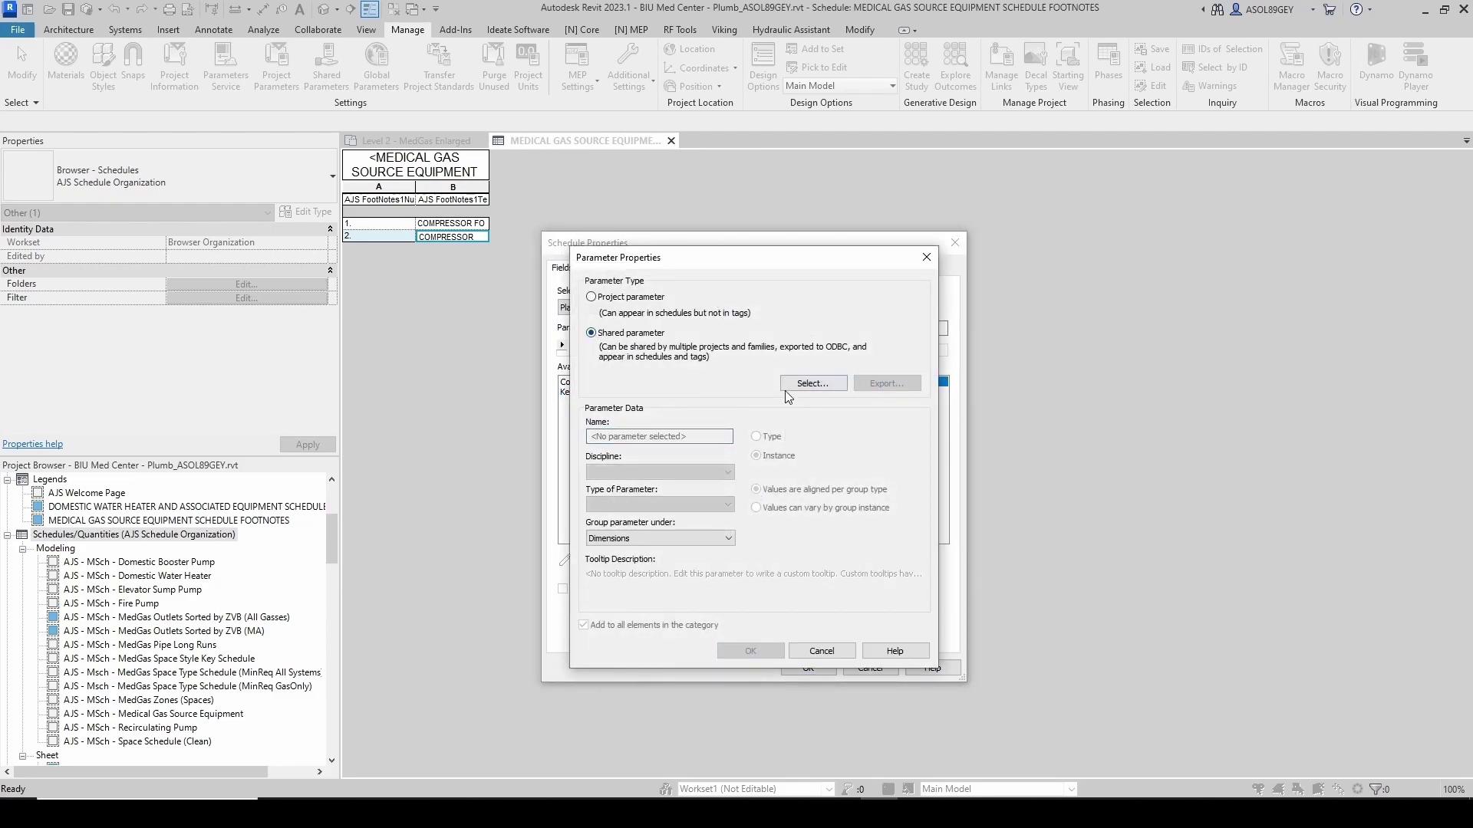
{"action": "left_click", "coordinate": [787, 391]}
{"action": "left_click", "coordinate": [998, 389]}
{"action": "left_click", "coordinate": [986, 446]}
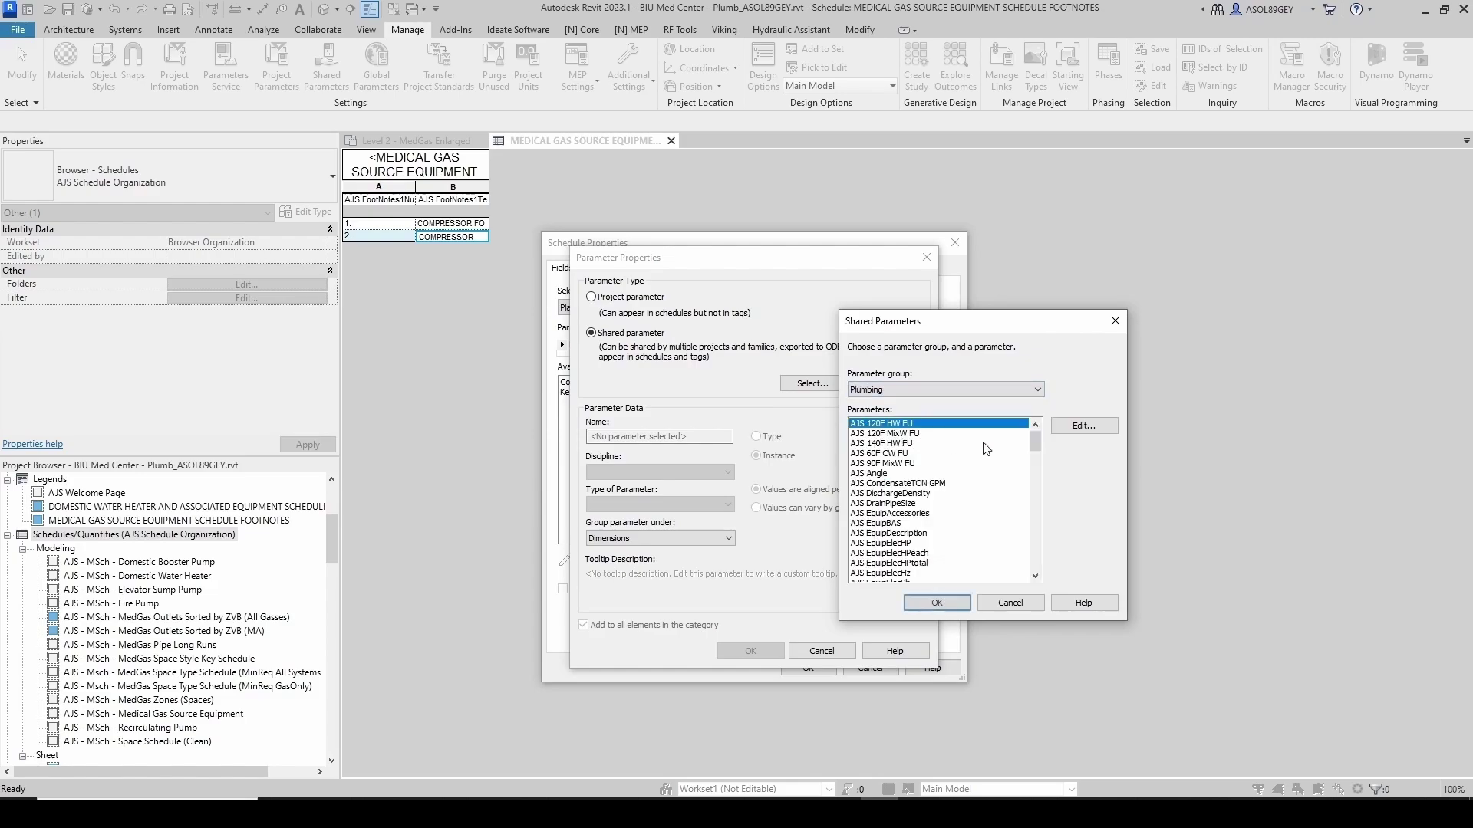
{"action": "left_click_drag", "start_coordinate": [1036, 443], "coordinate": [1034, 517]}
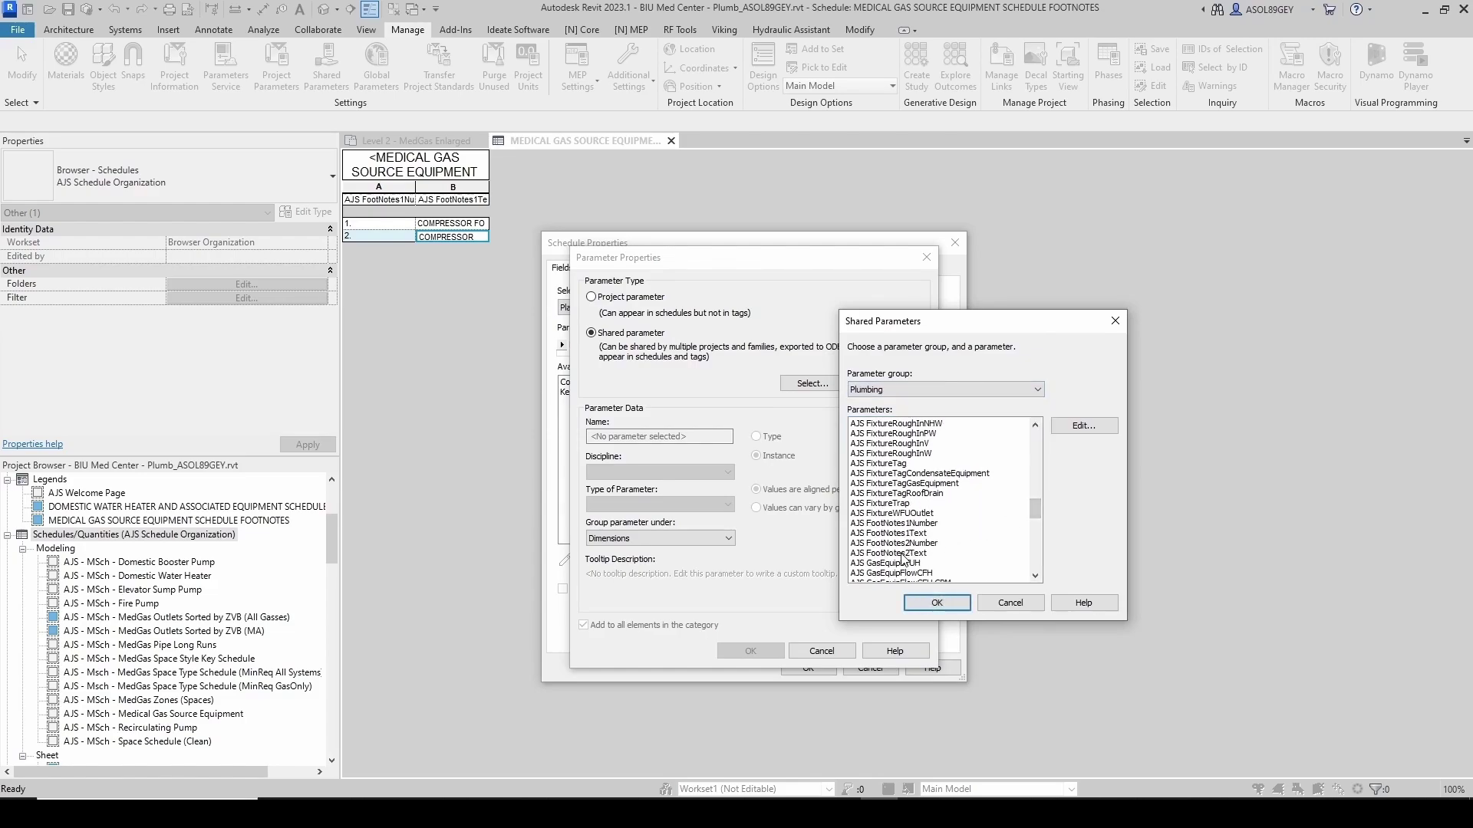
{"action": "left_click", "coordinate": [902, 553]}
{"action": "left_click", "coordinate": [936, 603]}
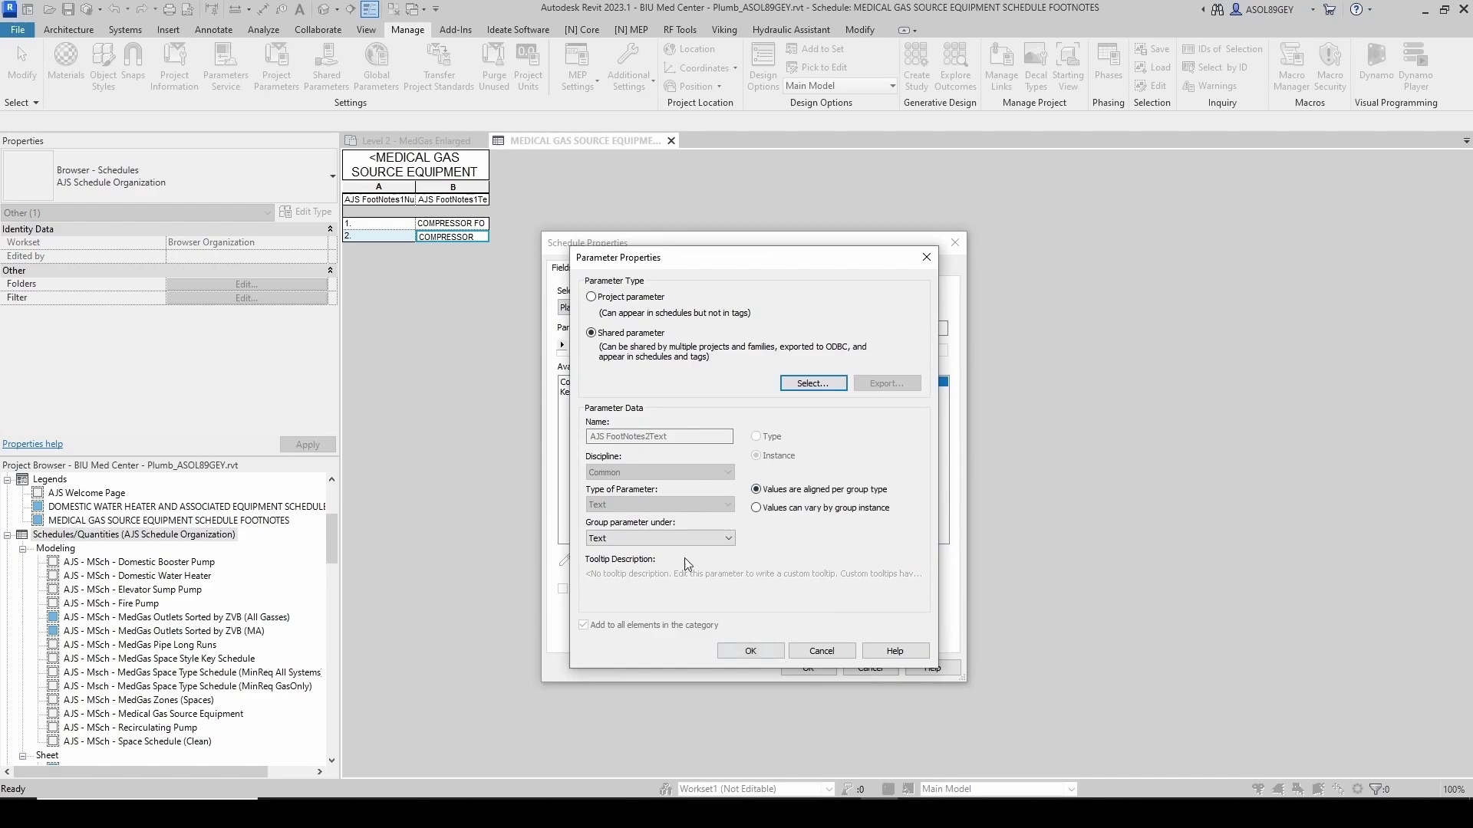
{"action": "left_click", "coordinate": [687, 538]}
{"action": "left_click", "coordinate": [650, 419]}
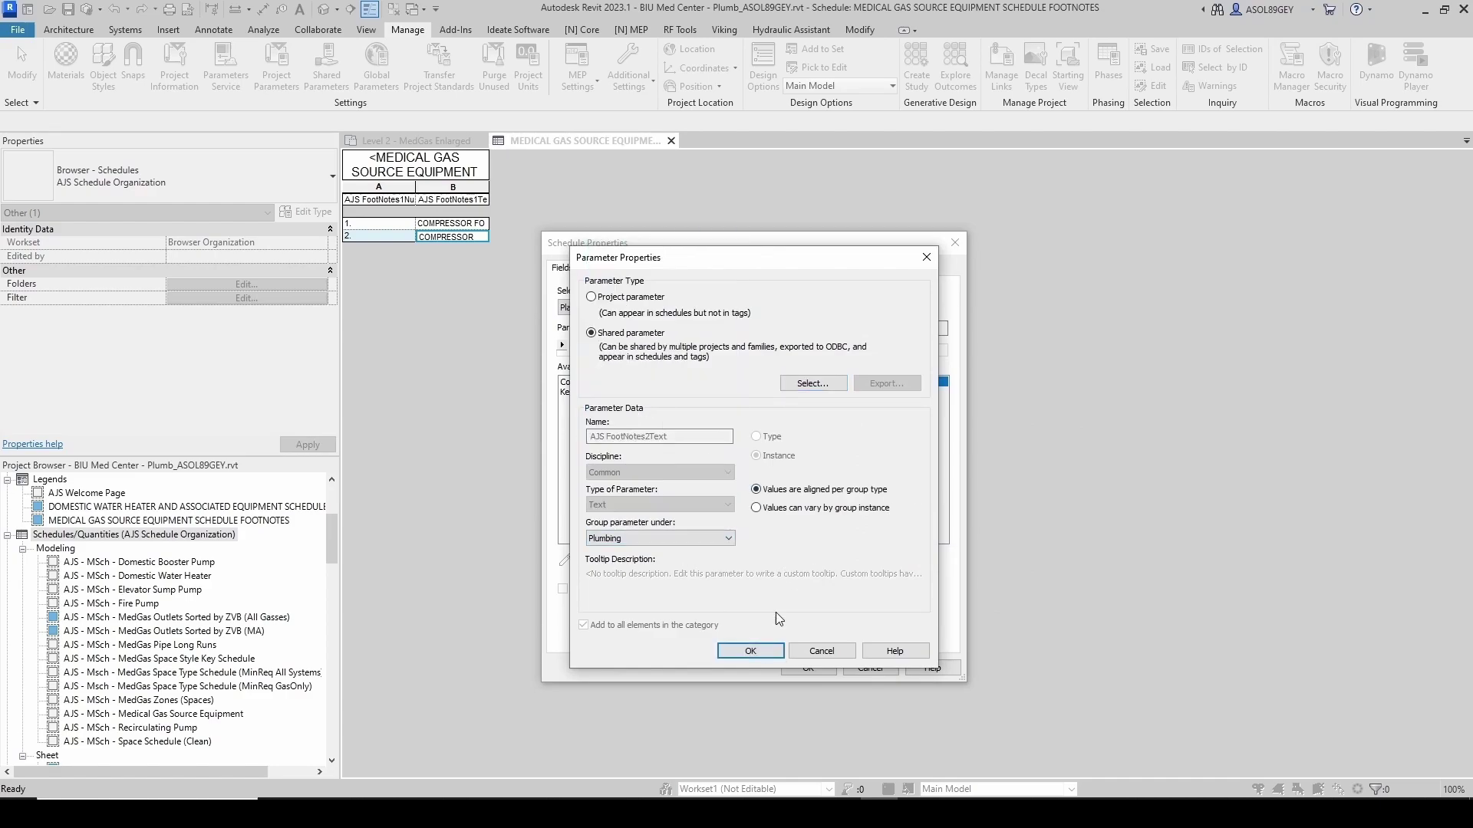
{"action": "left_click", "coordinate": [751, 650]}
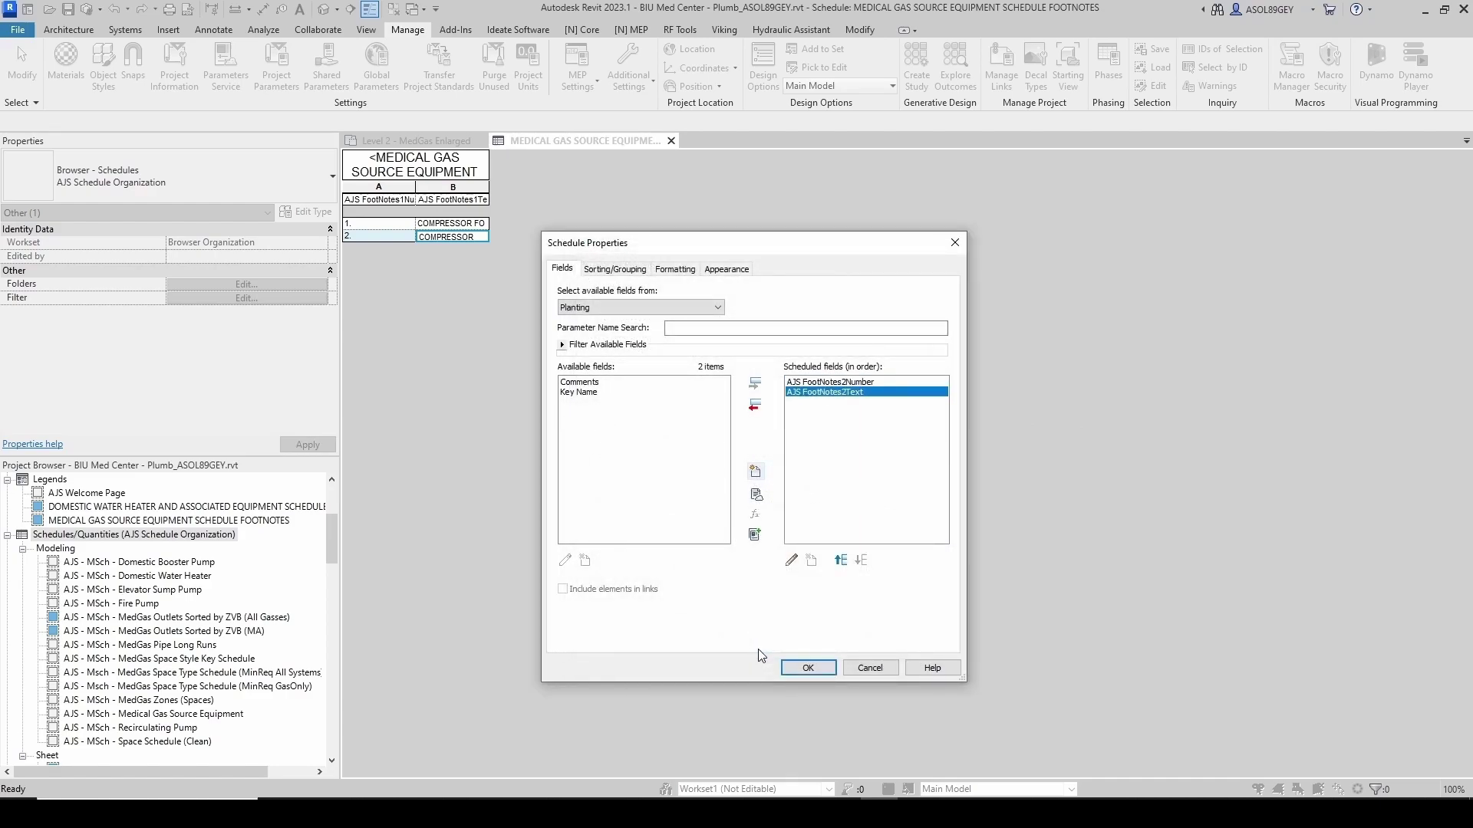
{"action": "left_click", "coordinate": [797, 668]}
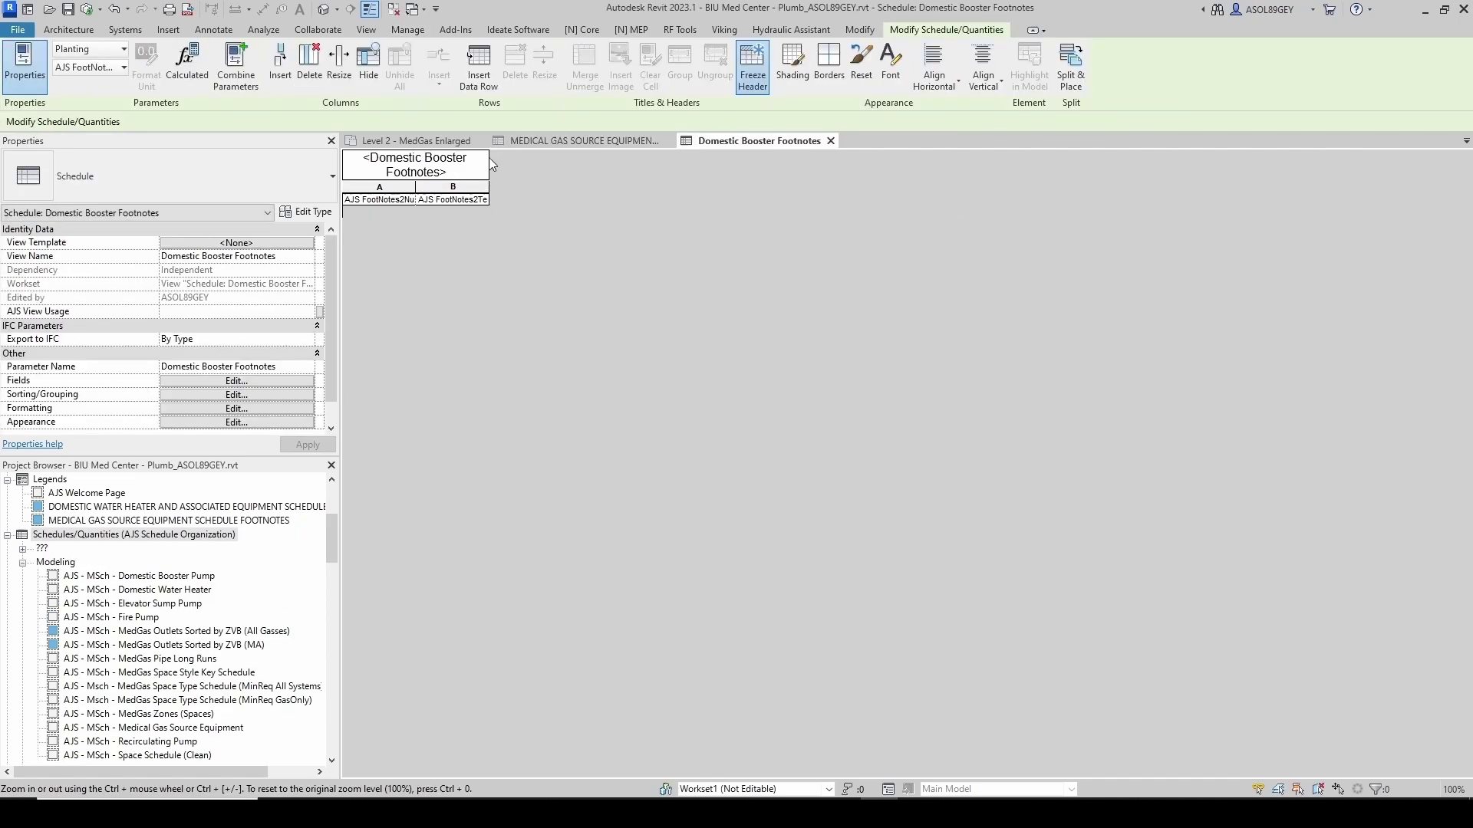
Insert a data row in the footnotes schedule with number 1. and text DOMESTIC BOOSTERFOOTNOTE 1
{"action": "left_click", "coordinate": [478, 66]}
{"action": "left_click", "coordinate": [359, 226]}
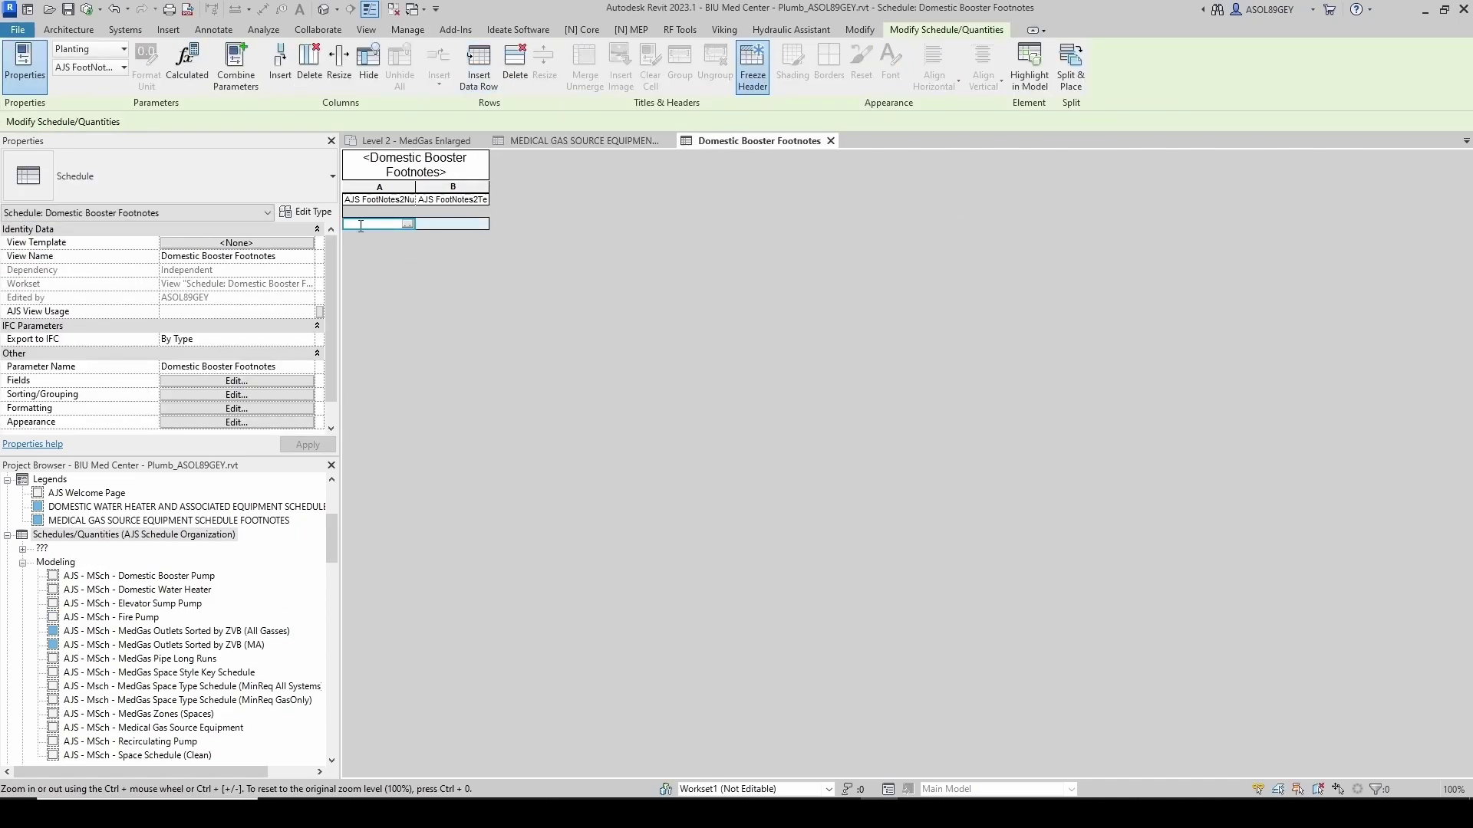
{"action": "type", "text": "1."}
{"action": "left_click", "coordinate": [434, 224]}
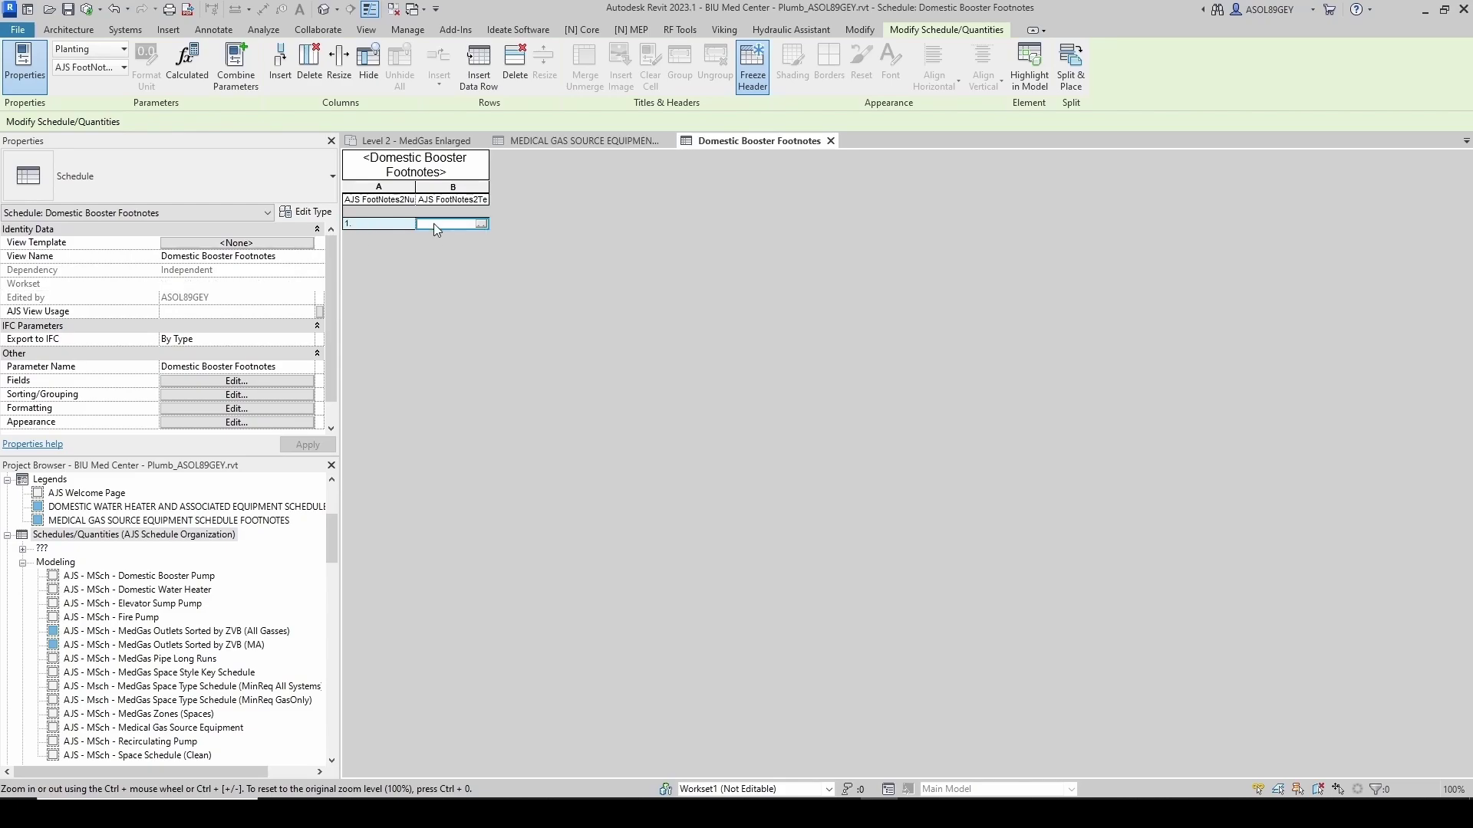
{"action": "type", "text": "DOMEST"}
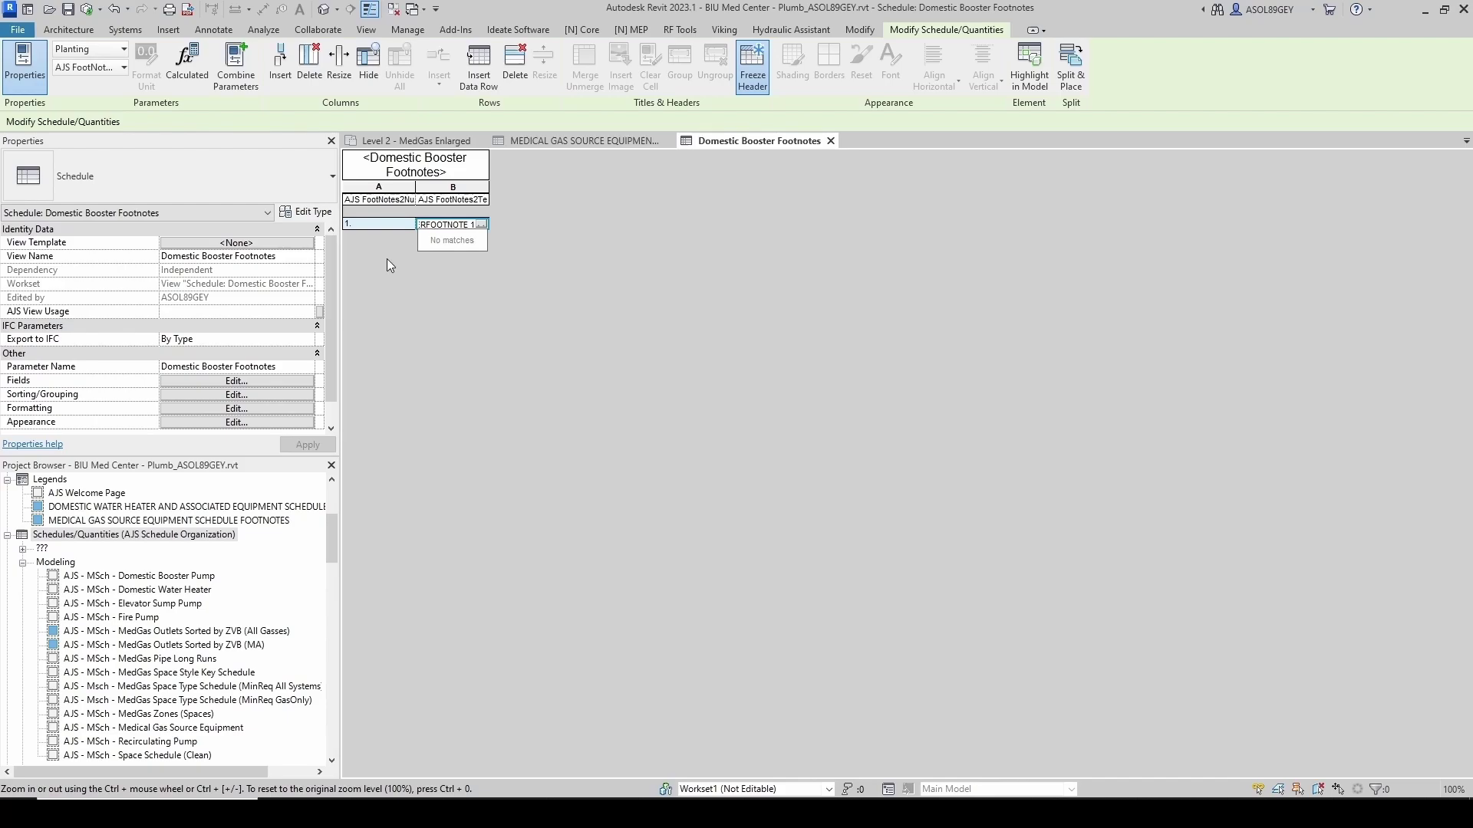
{"action": "key", "text": "Return"}
Insert another data row with number 2. and text DOMESTIC BOOSTER FOOTNOTE 2
{"action": "left_click", "coordinate": [481, 86]}
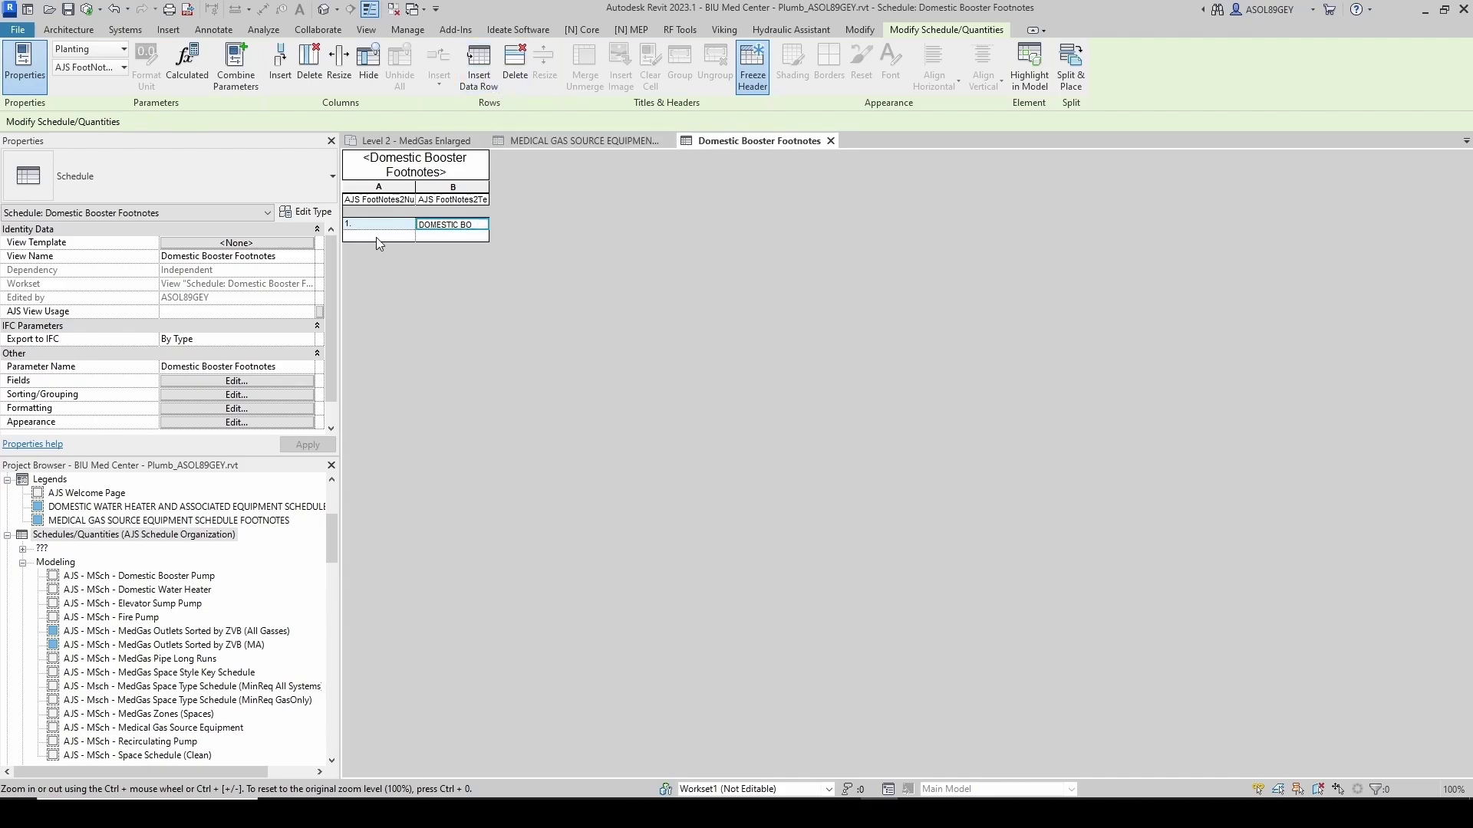
{"action": "left_click", "coordinate": [376, 237]}
{"action": "type", "text": "2"}
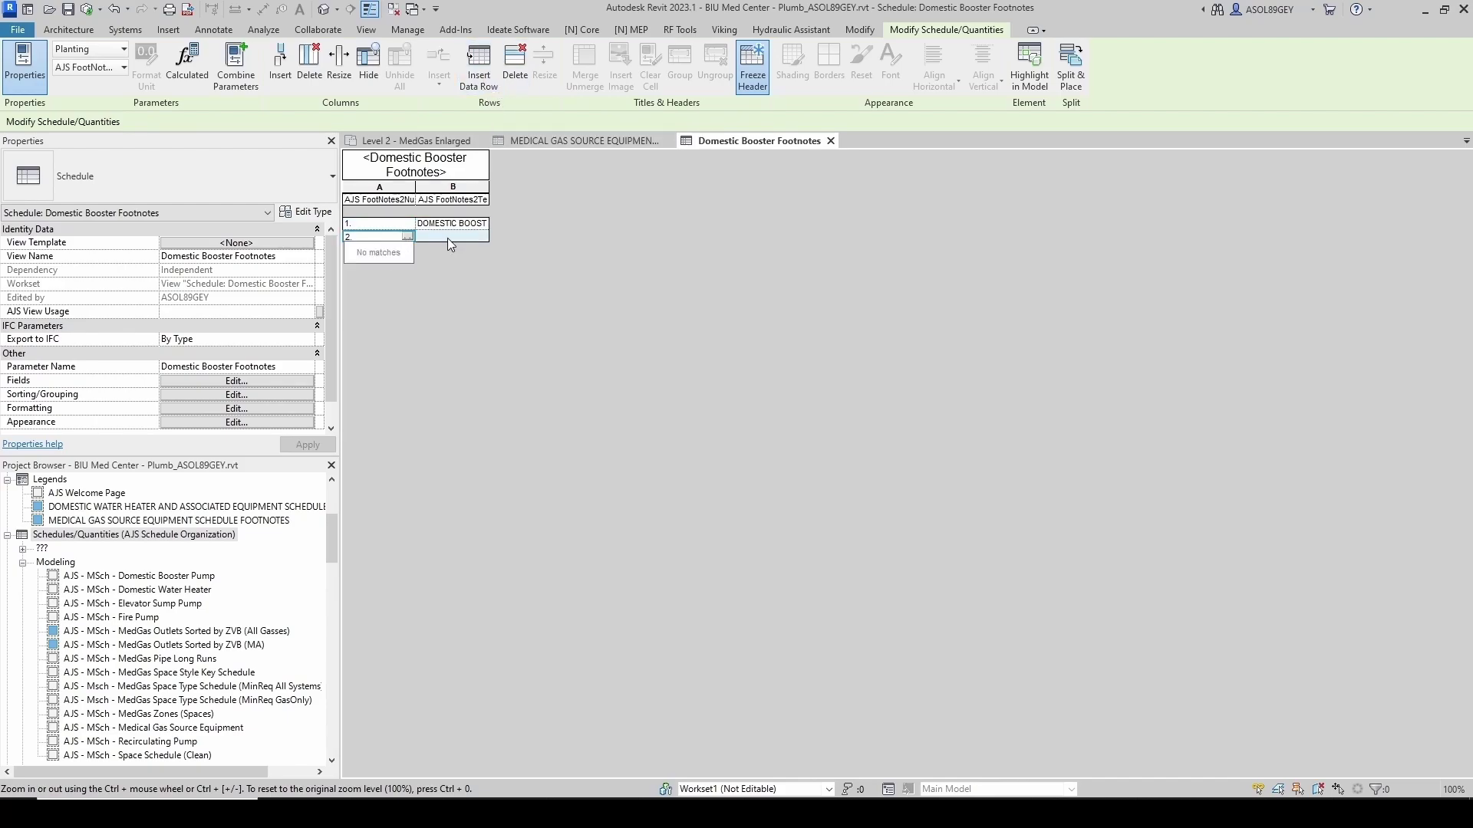
{"action": "left_click", "coordinate": [448, 237]}
{"action": "type", "text": "DOMESTIC BOO"}
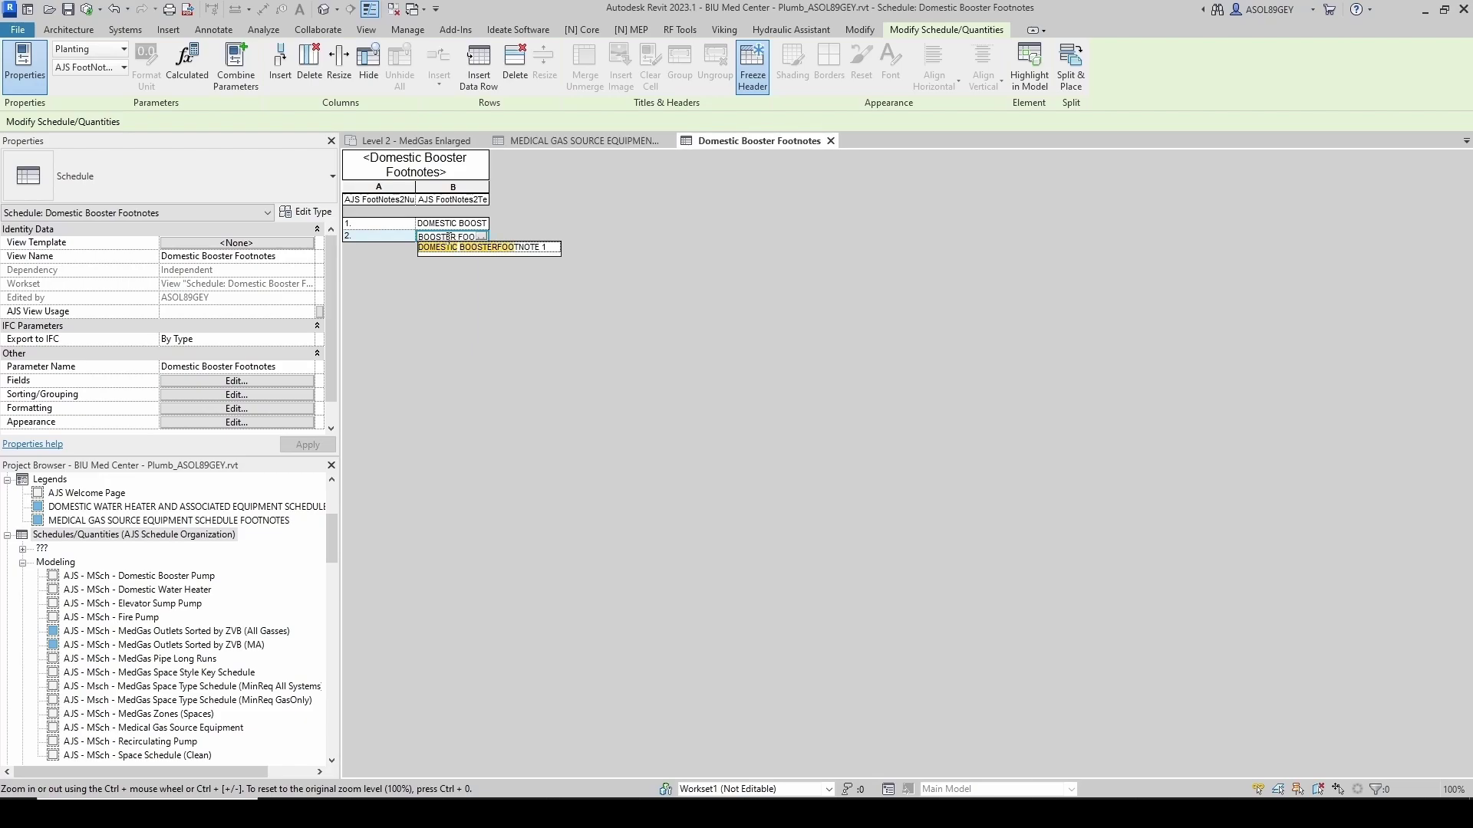
{"action": "type", "text": "STER FOOTNOTE 2"}
{"action": "left_click", "coordinate": [512, 342]}
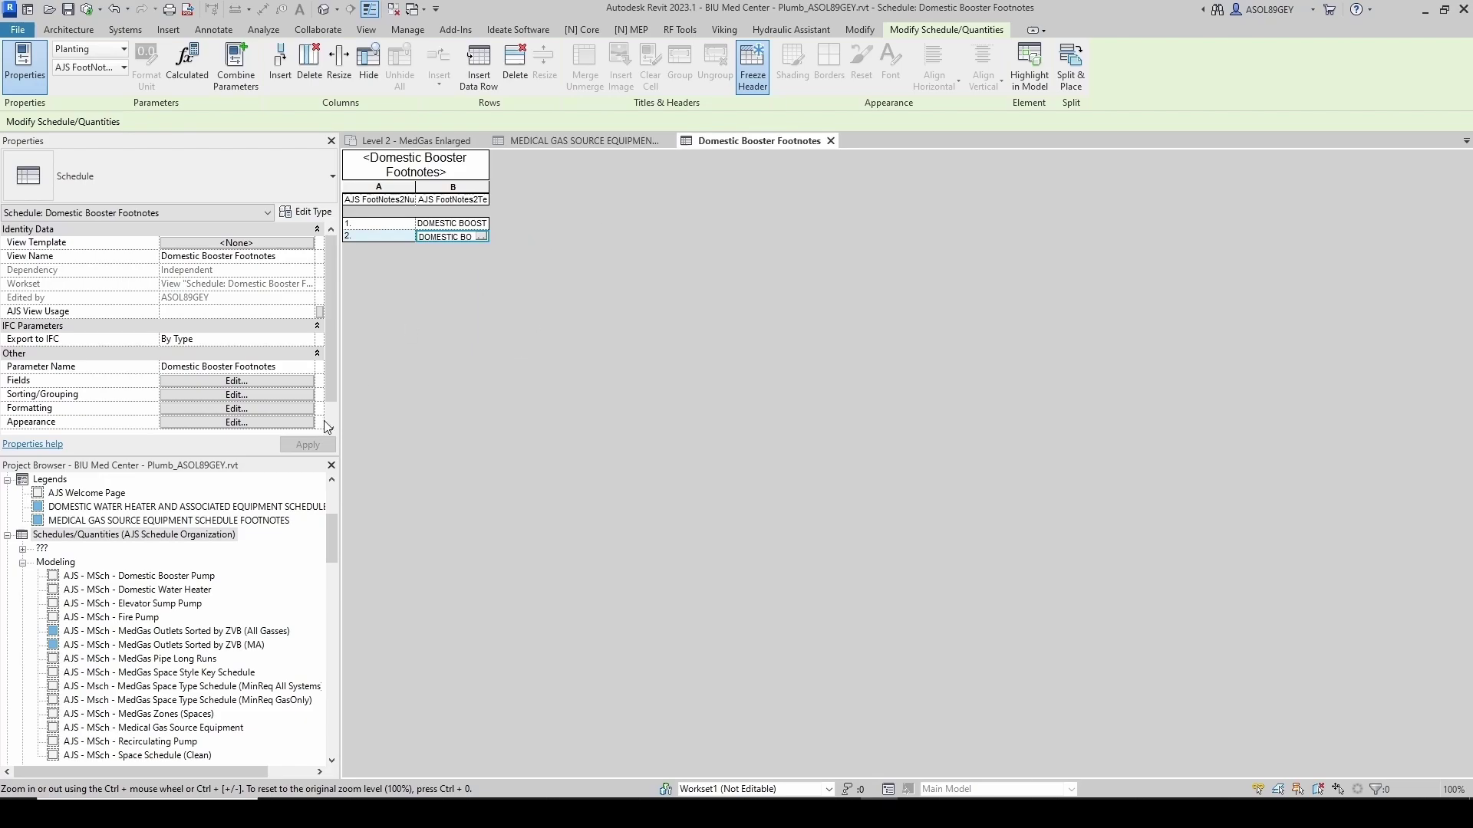
Expand the ??? schedule group and copy the name of the DOMESTIC BOOSTER PUMP SCHEDULE in the Sheet group
{"action": "scroll", "coordinate": [133, 543], "scroll_direction": "up", "scroll_amount": 2}
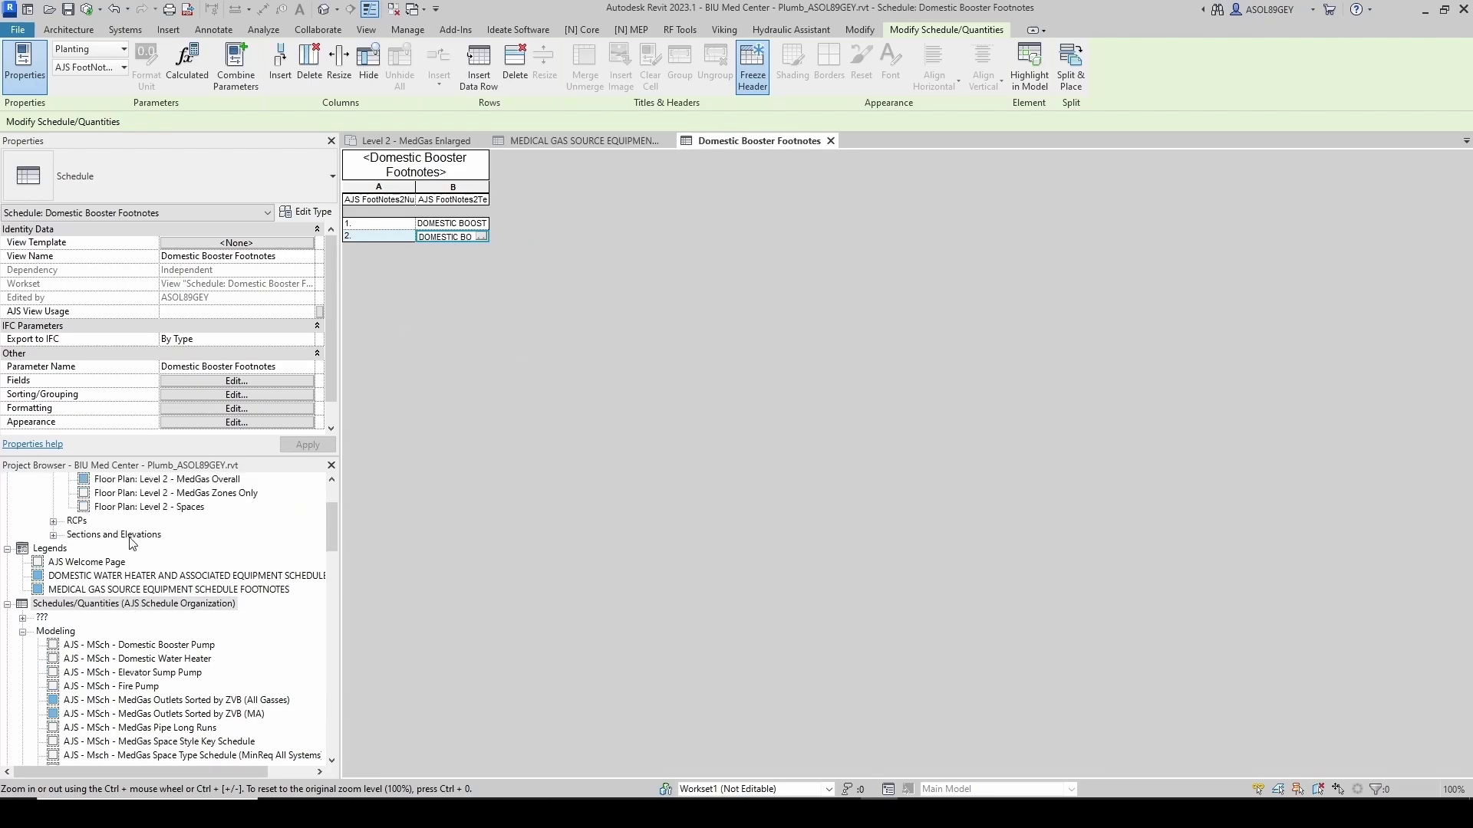
{"action": "left_click", "coordinate": [24, 618]}
{"action": "scroll", "coordinate": [119, 661], "scroll_direction": "down", "scroll_amount": 5}
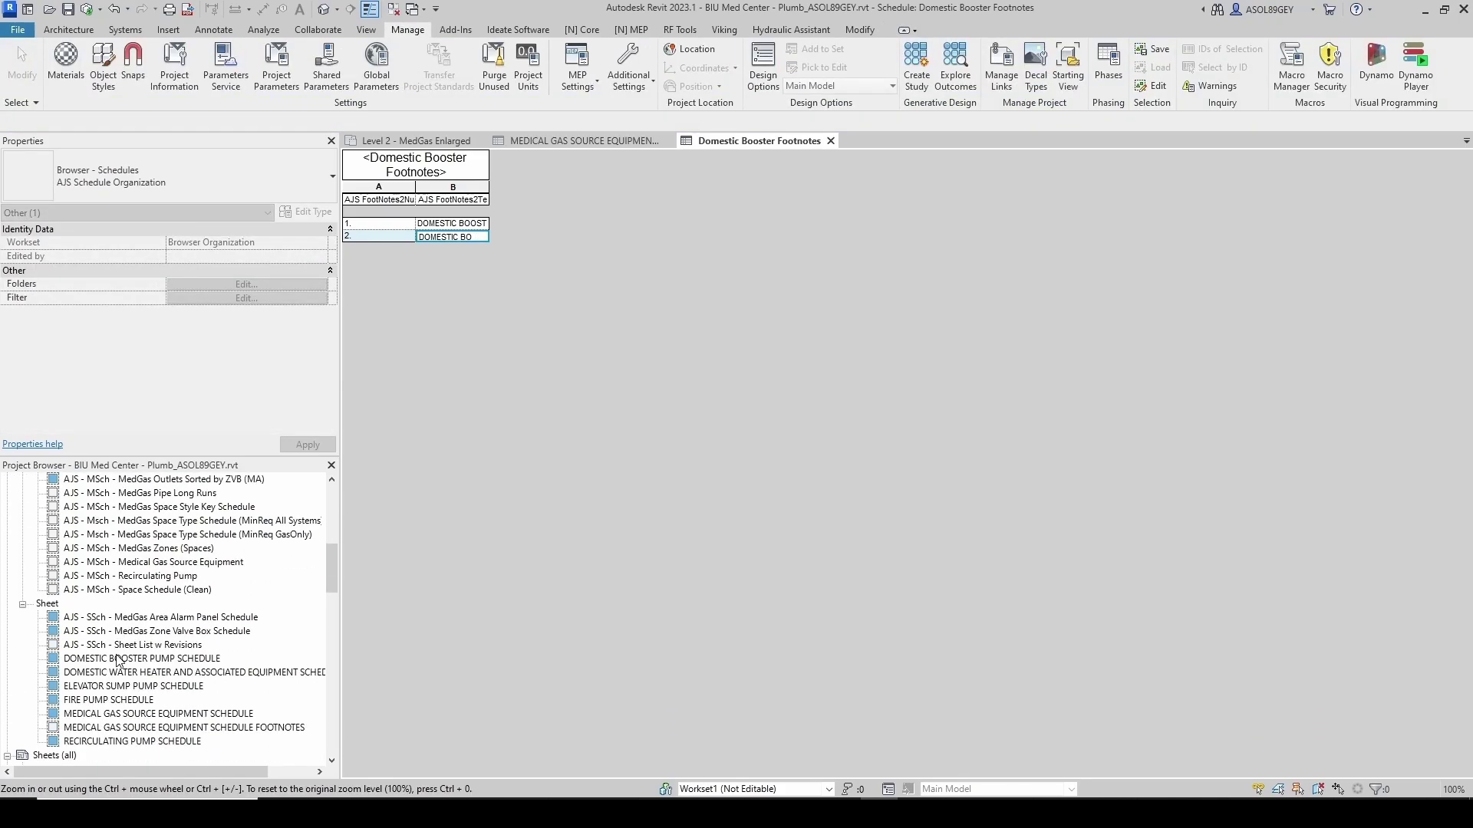
{"action": "scroll", "coordinate": [123, 663], "scroll_direction": "down", "scroll_amount": 1}
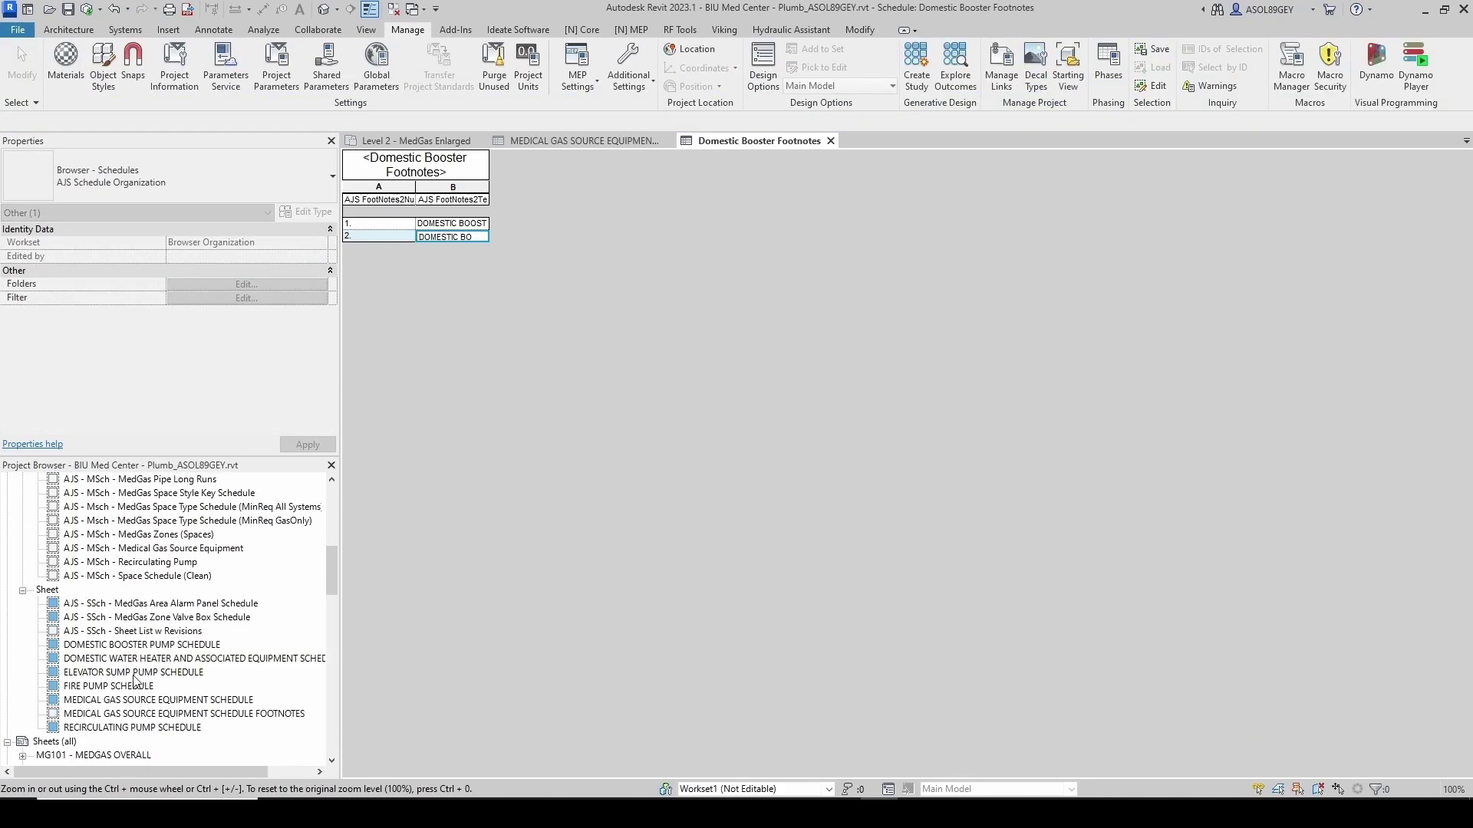
{"action": "left_click", "coordinate": [169, 645]}
{"action": "left_click", "coordinate": [170, 645]}
{"action": "right_click", "coordinate": [170, 646]}
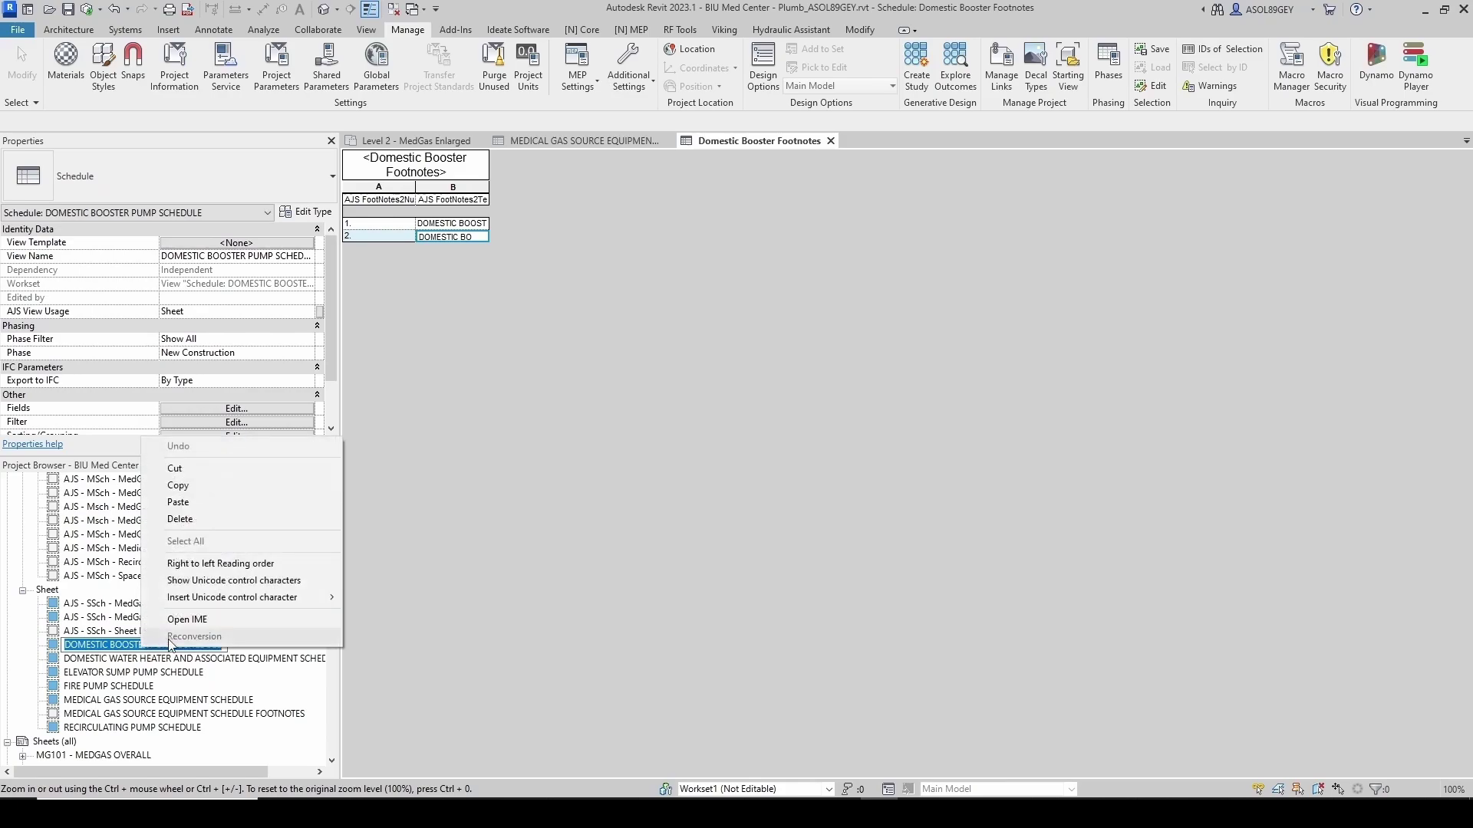
{"action": "left_click", "coordinate": [197, 486]}
Rename the Domestic Booster Footnotes schedule to DOMESTIC BOOSTER PUMP SCHEDULE FOOTNOTES, reusing the copied name
{"action": "scroll", "coordinate": [132, 603], "scroll_direction": "up", "scroll_amount": 3}
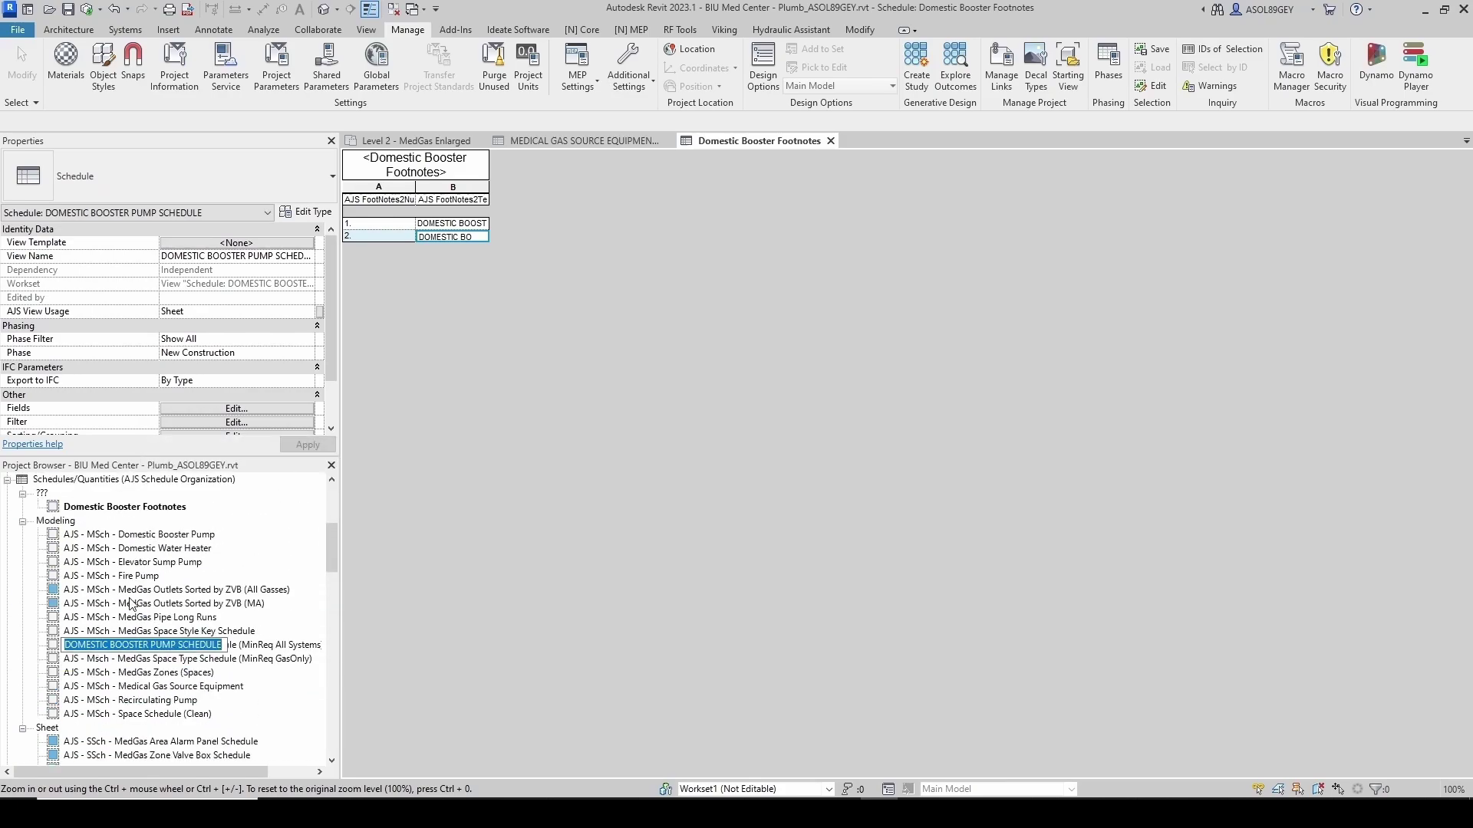
{"action": "left_click", "coordinate": [134, 508]}
{"action": "left_click", "coordinate": [145, 508]}
{"action": "key", "text": "ctrl+v"}
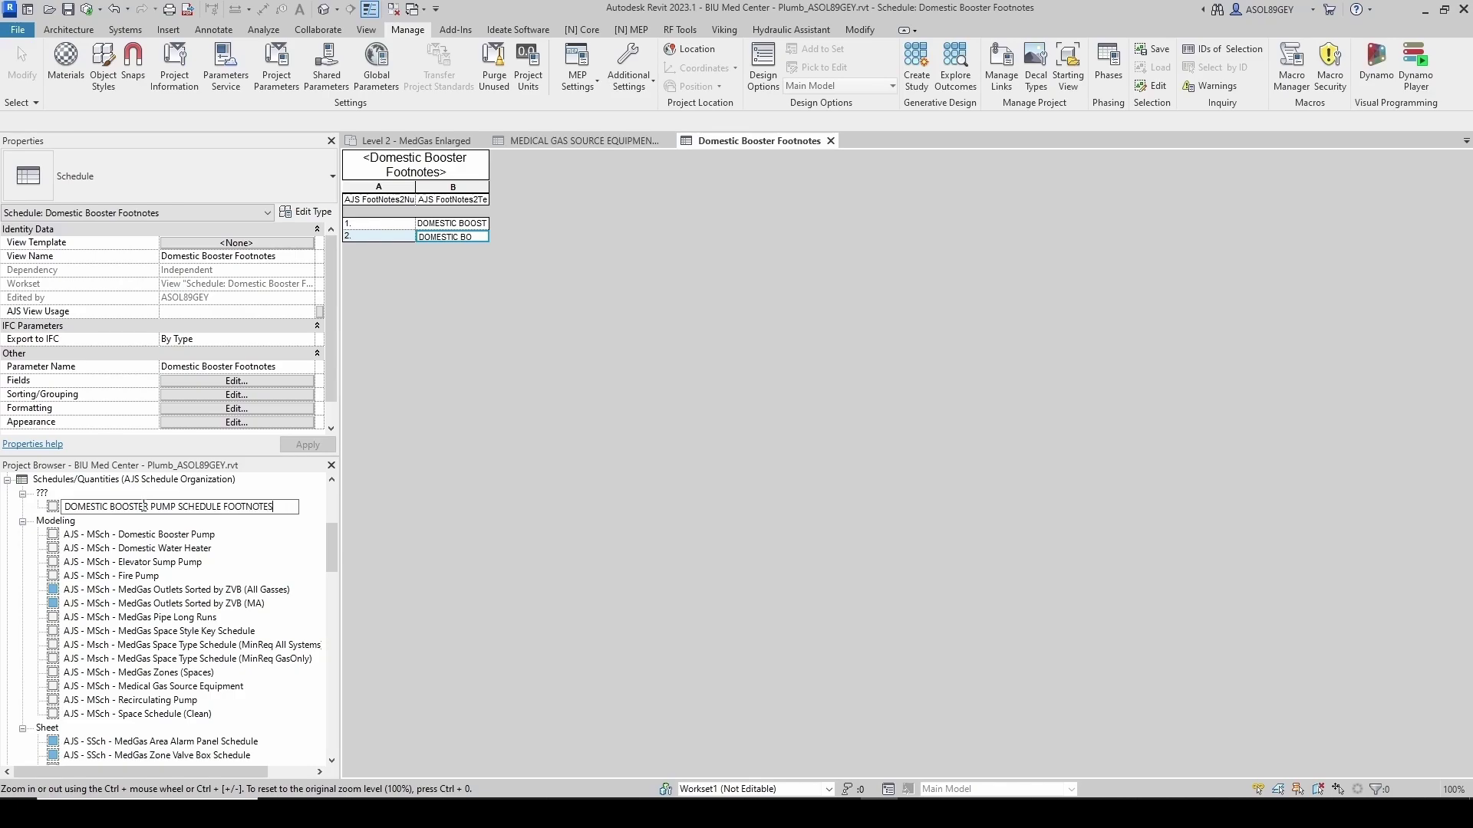
{"action": "key", "text": "Return"}
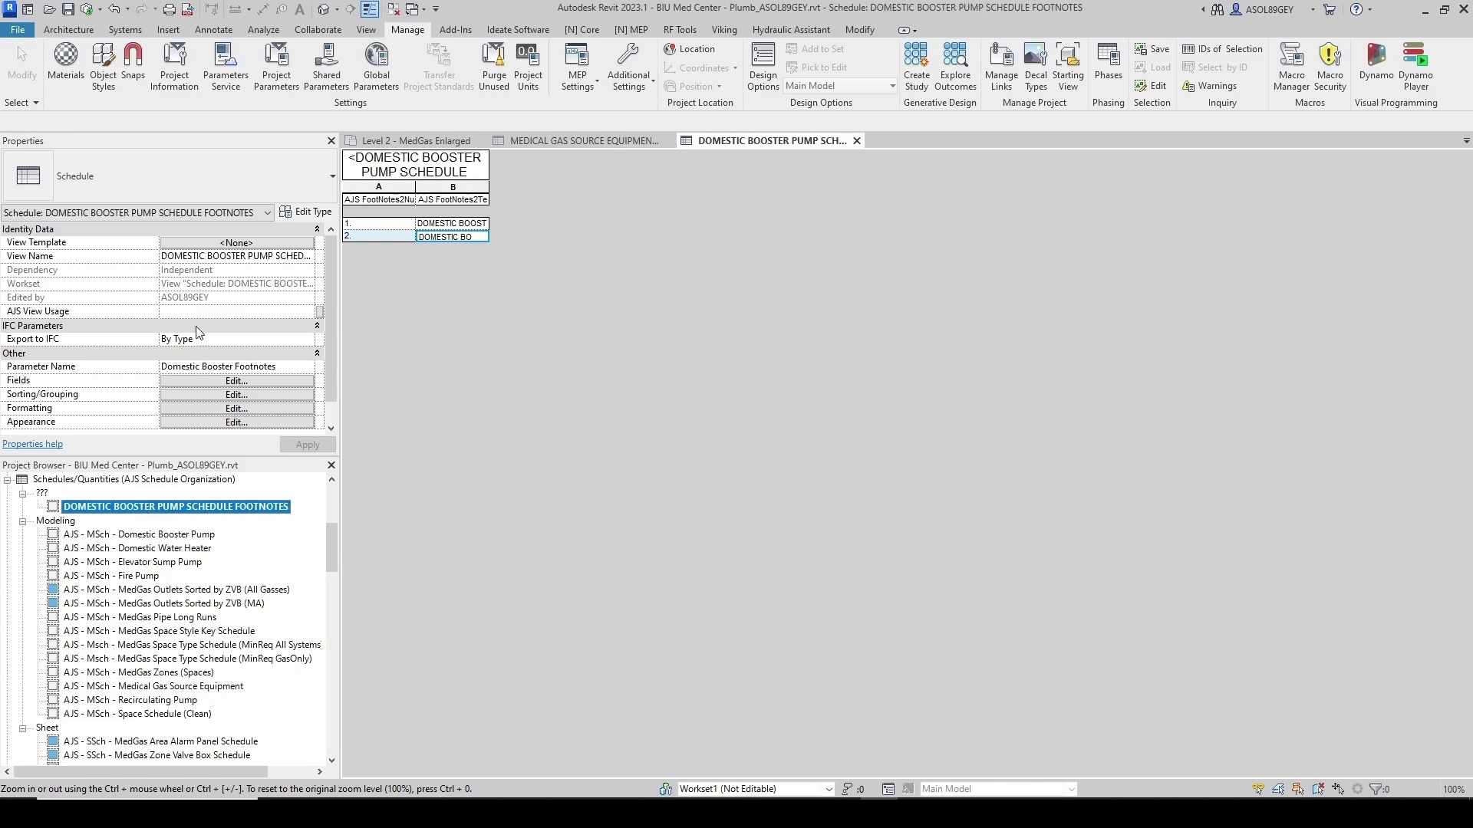
Set the booster pump footnotes schedule's AJS View Usage to Sheet and check its place in the Sheet group
{"action": "left_click", "coordinate": [305, 311]}
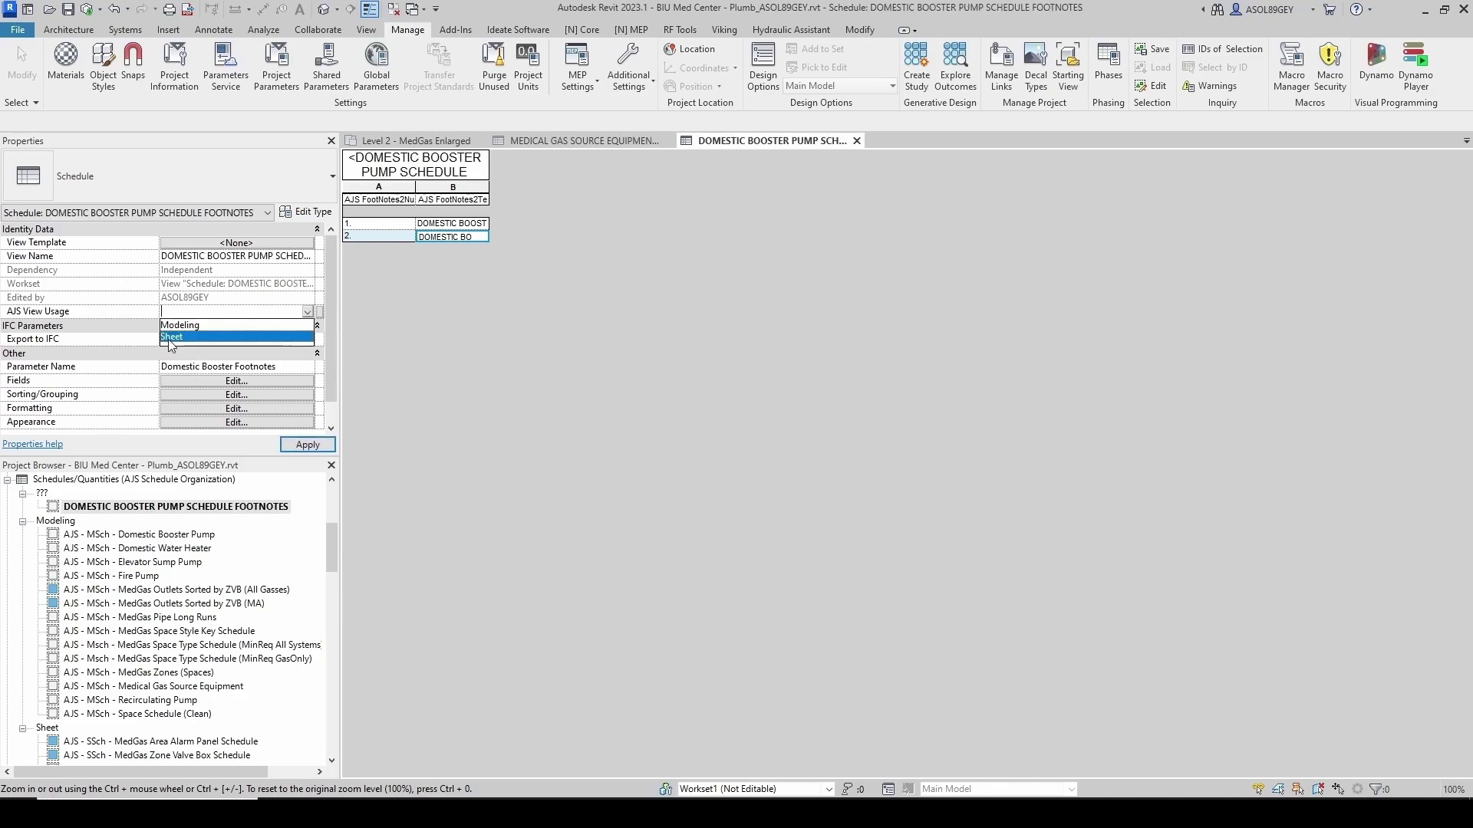
{"action": "left_click", "coordinate": [192, 345]}
{"action": "scroll", "coordinate": [222, 677], "scroll_direction": "down", "scroll_amount": 2}
{"action": "scroll", "coordinate": [221, 672], "scroll_direction": "down", "scroll_amount": 2}
{"action": "left_click", "coordinate": [166, 645]}
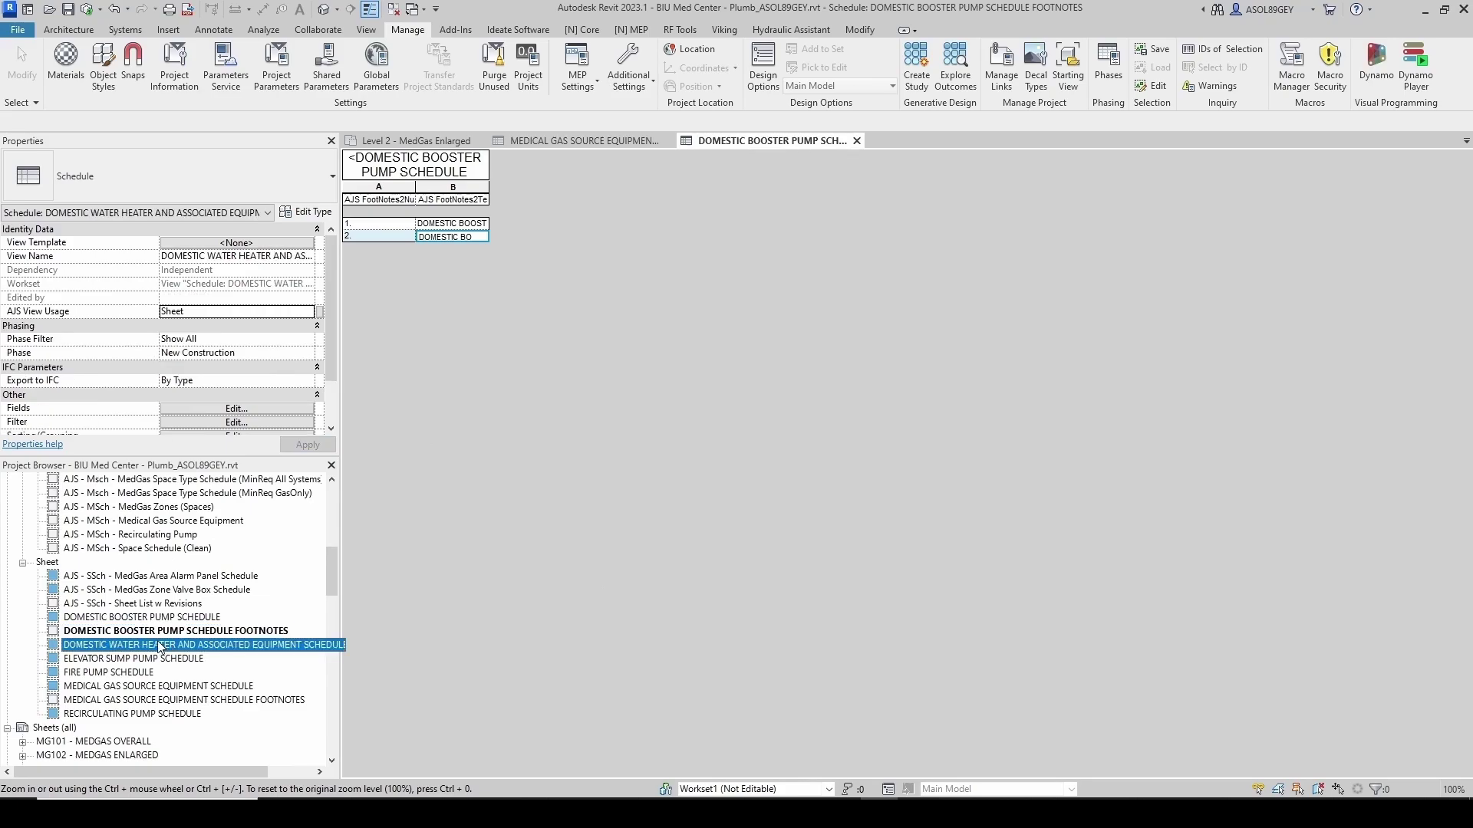
{"action": "left_click", "coordinate": [176, 632]}
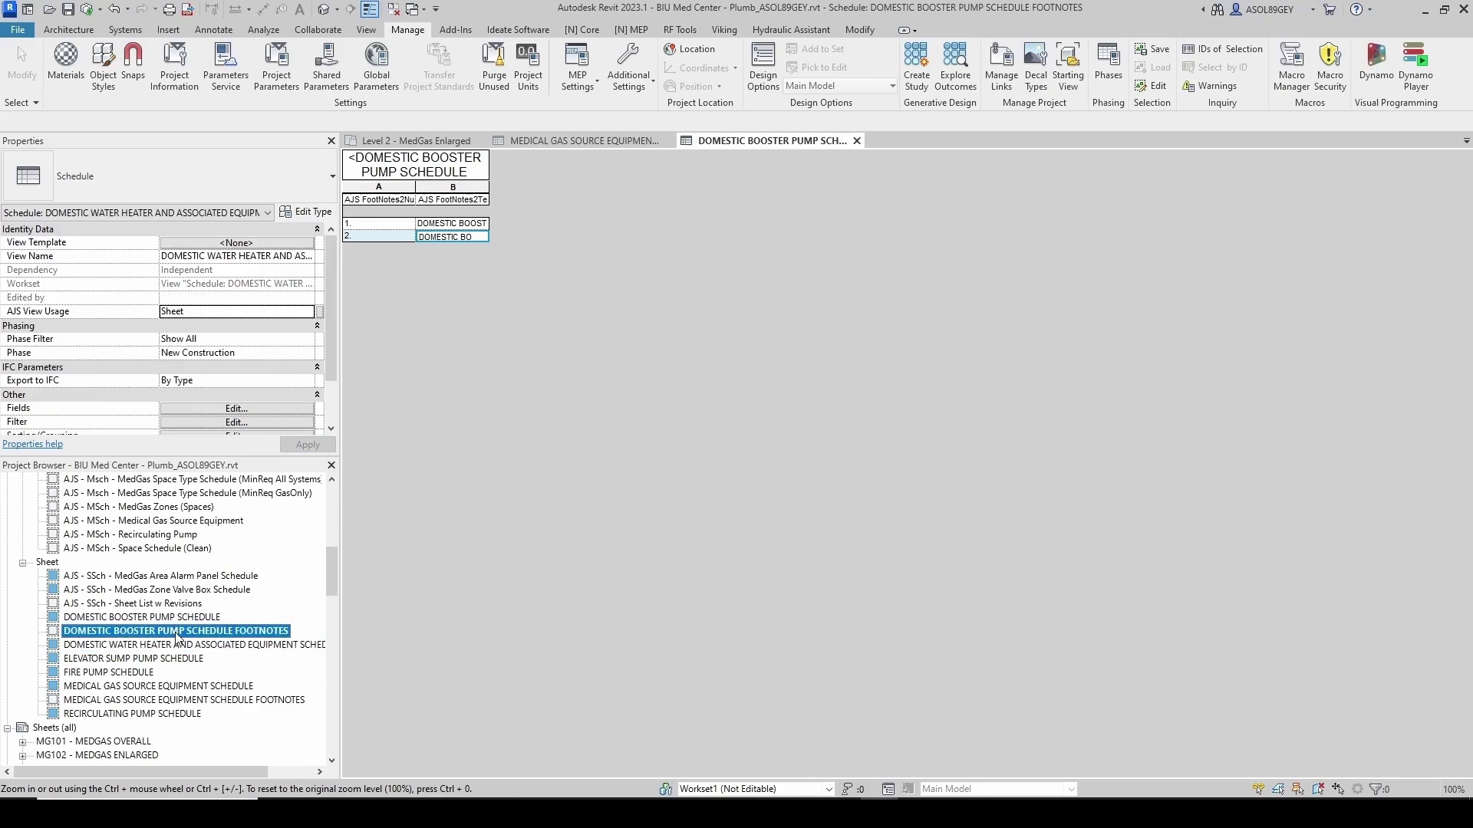
{"action": "left_click", "coordinate": [247, 644]}
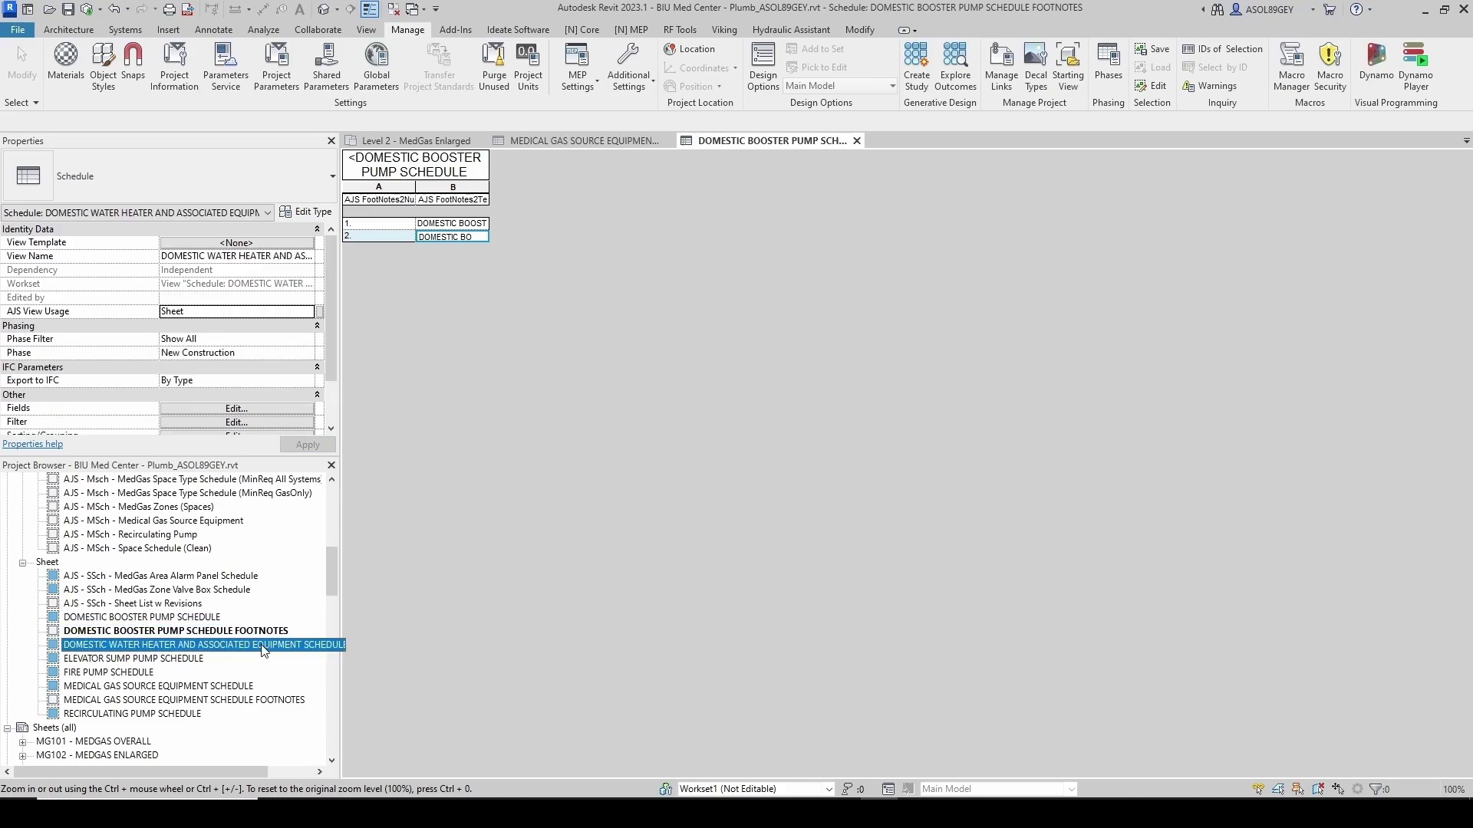
Close both footnotes schedule views to return to the Level 2 - MedGas Enlarged floor plan
{"action": "left_click", "coordinate": [856, 141]}
{"action": "left_click", "coordinate": [672, 142]}
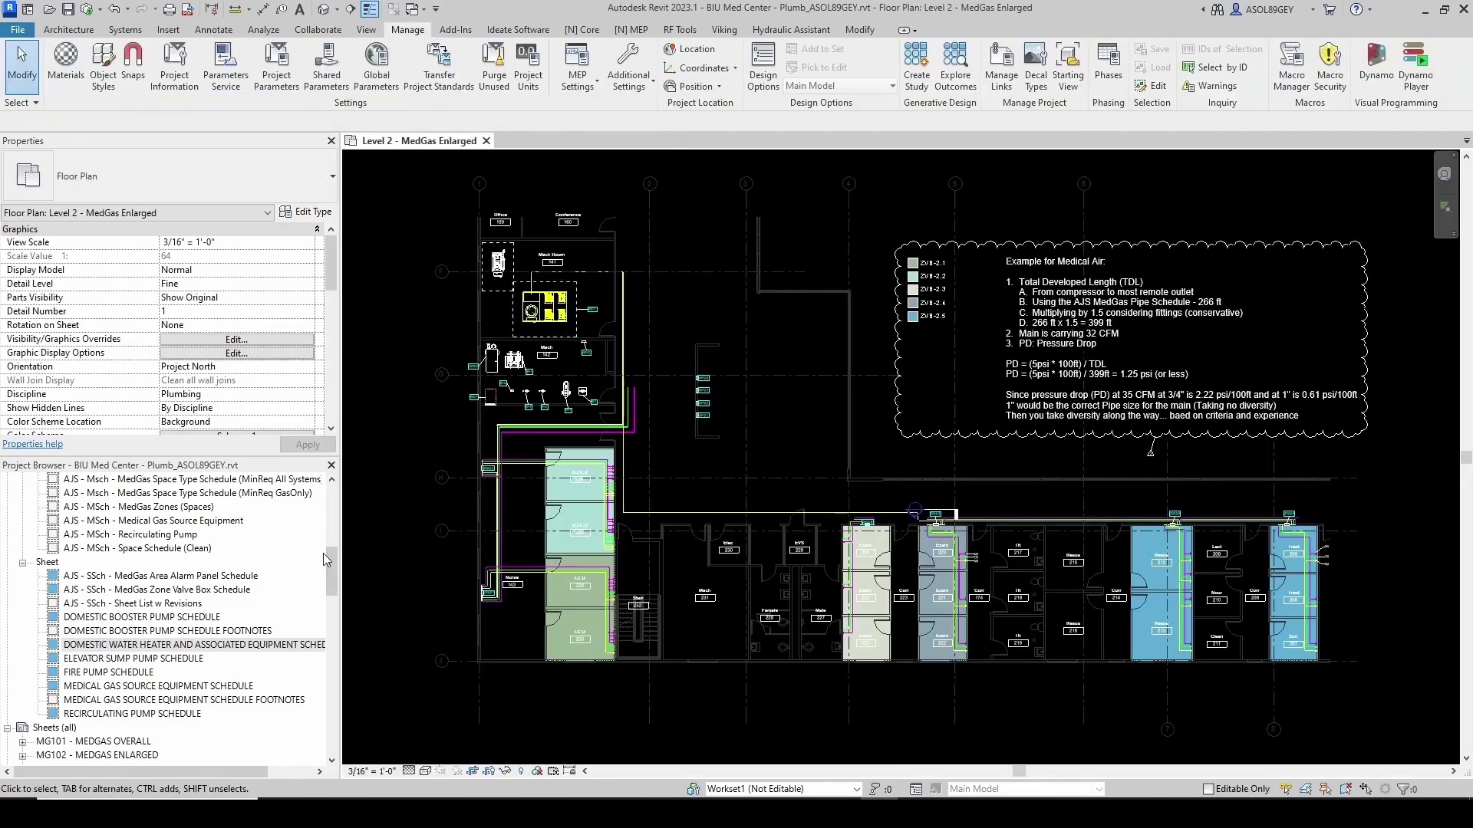
{"action": "scroll", "coordinate": [197, 652], "scroll_direction": "down", "scroll_amount": 3}
{"action": "scroll", "coordinate": [132, 644], "scroll_direction": "down", "scroll_amount": 1}
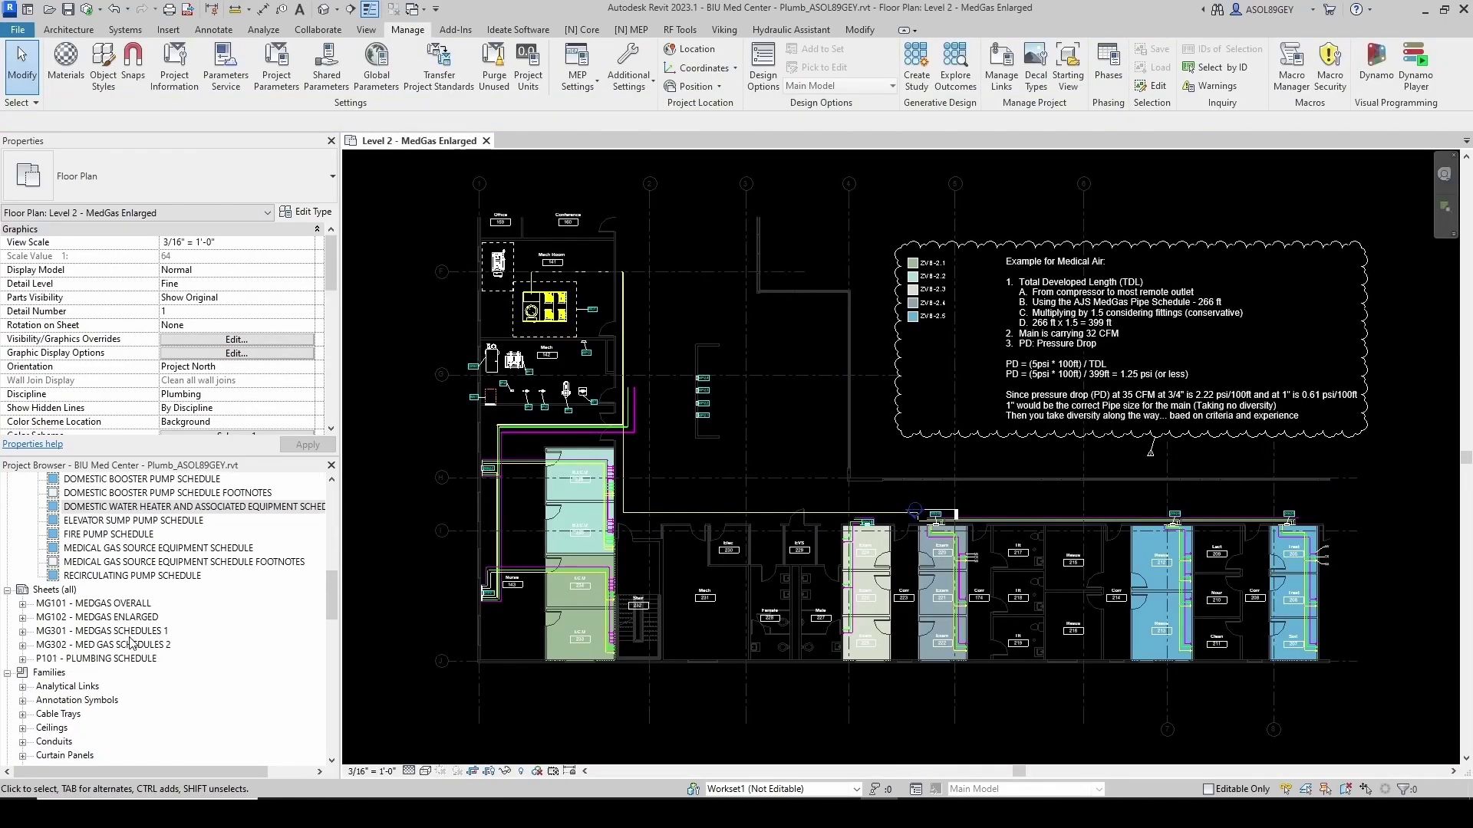
Place the MEDICAL GAS SOURCE EQUIPMENT SCHEDULE FOOTNOTES on sheet MG301 - MEDGAS SCHEDULES 1, beneath the notes of the medical gas source equipment schedule
{"action": "double_click", "coordinate": [127, 637]}
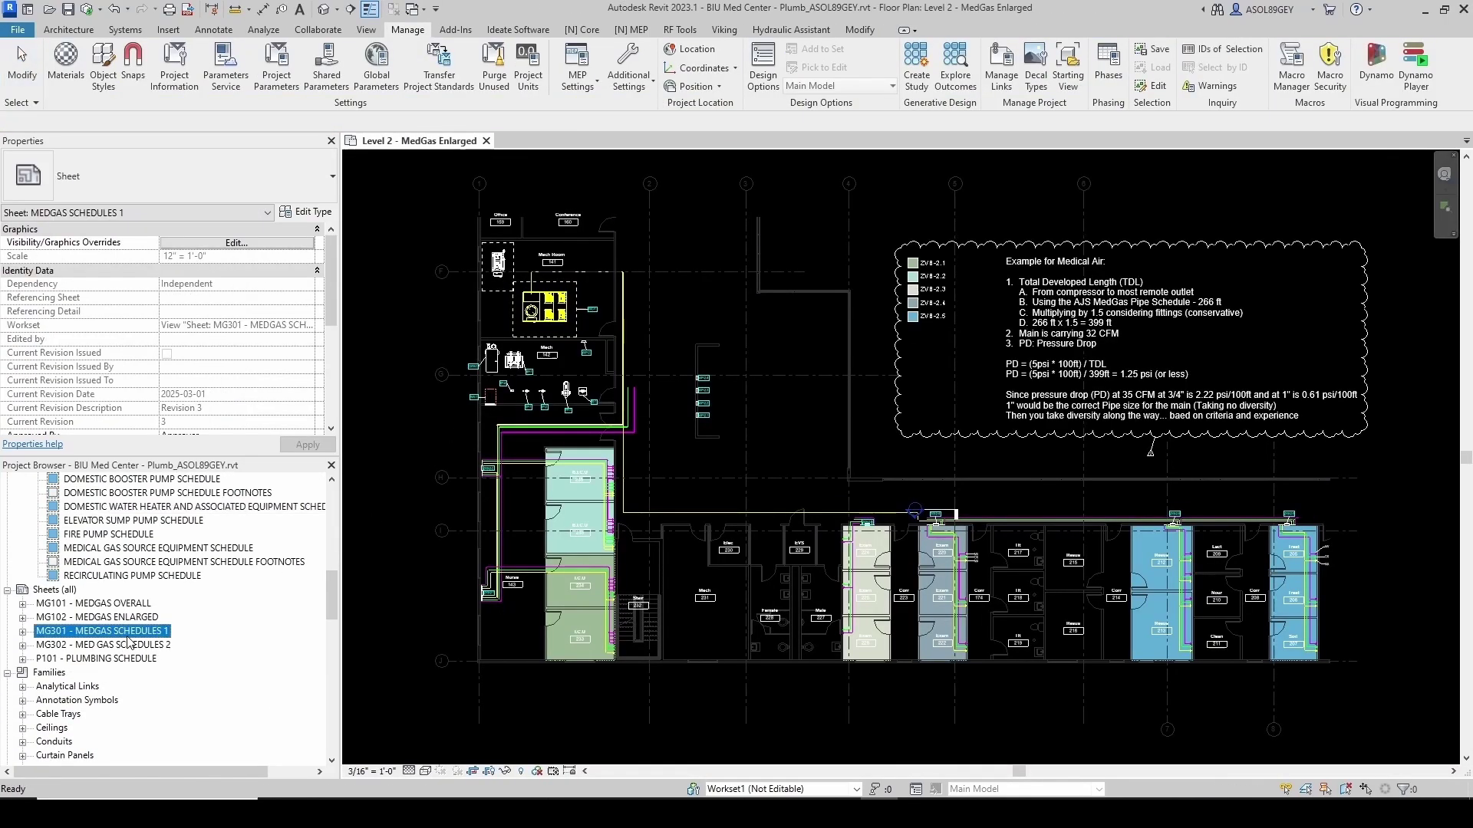
{"action": "scroll", "coordinate": [727, 487], "scroll_direction": "up", "scroll_amount": 6}
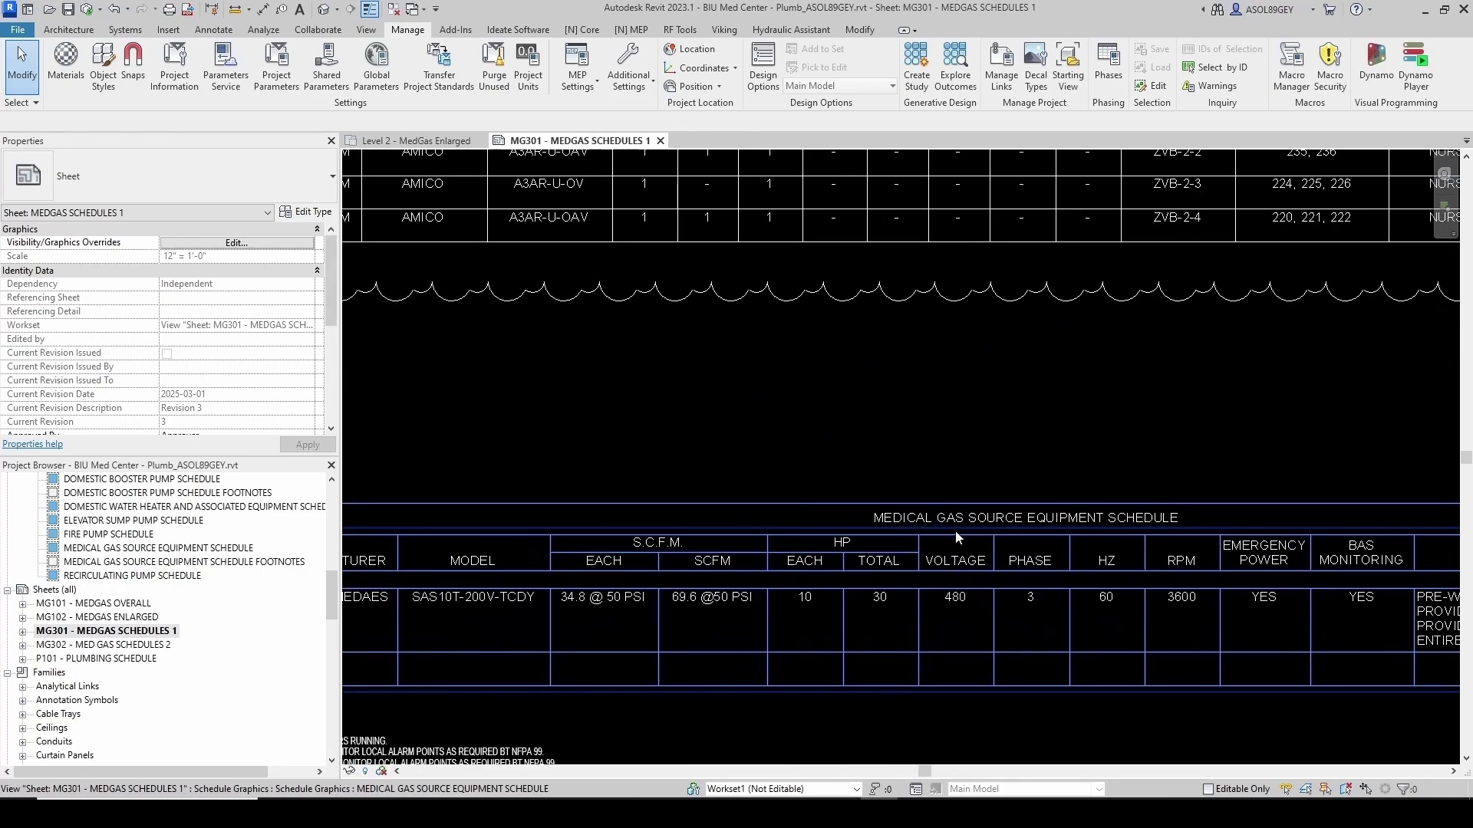
{"action": "scroll", "coordinate": [955, 531], "scroll_direction": "down", "scroll_amount": 5}
{"action": "scroll", "coordinate": [201, 547], "scroll_direction": "up", "scroll_amount": 2}
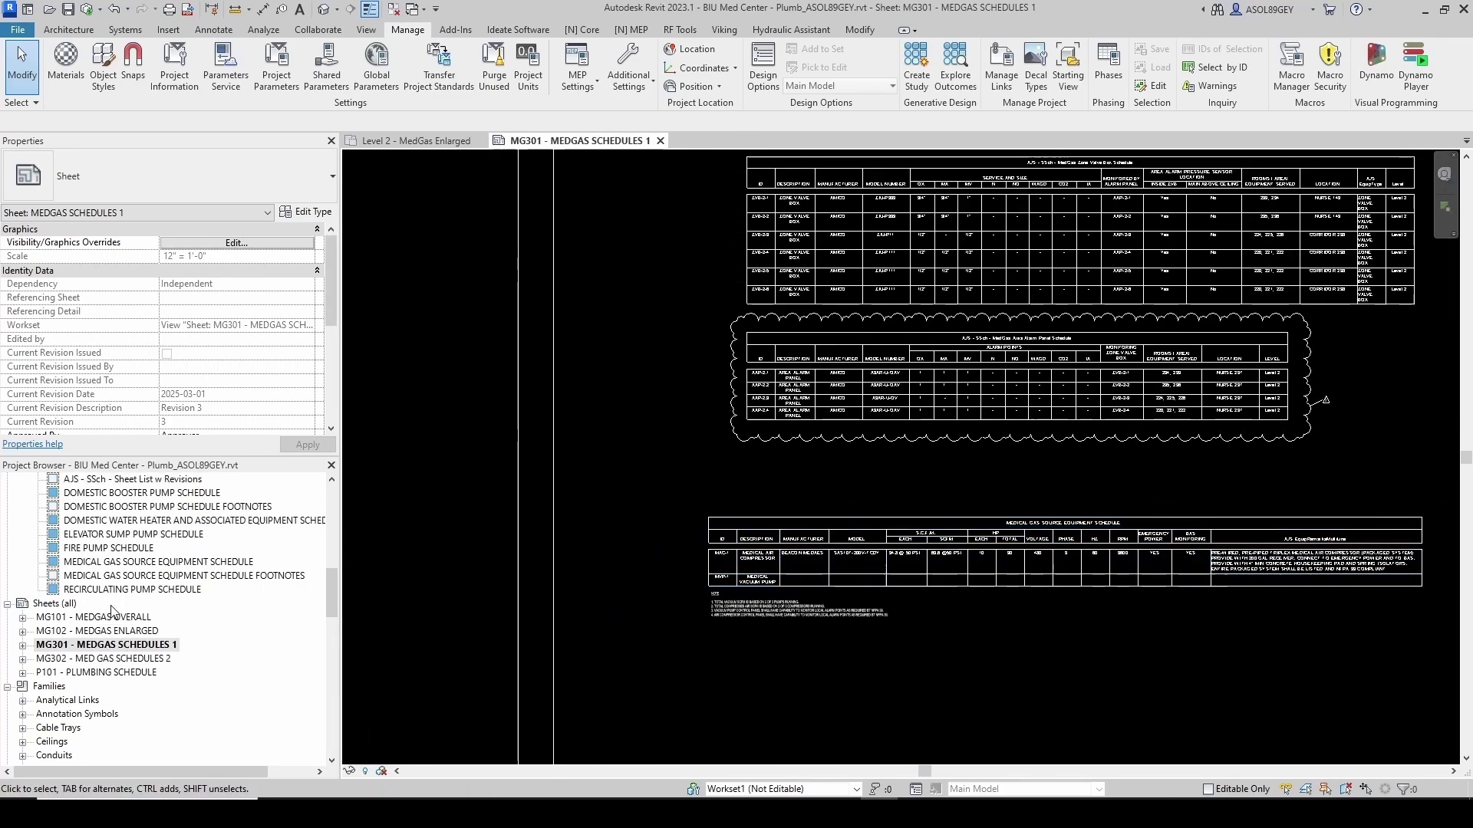
{"action": "left_click", "coordinate": [201, 589]}
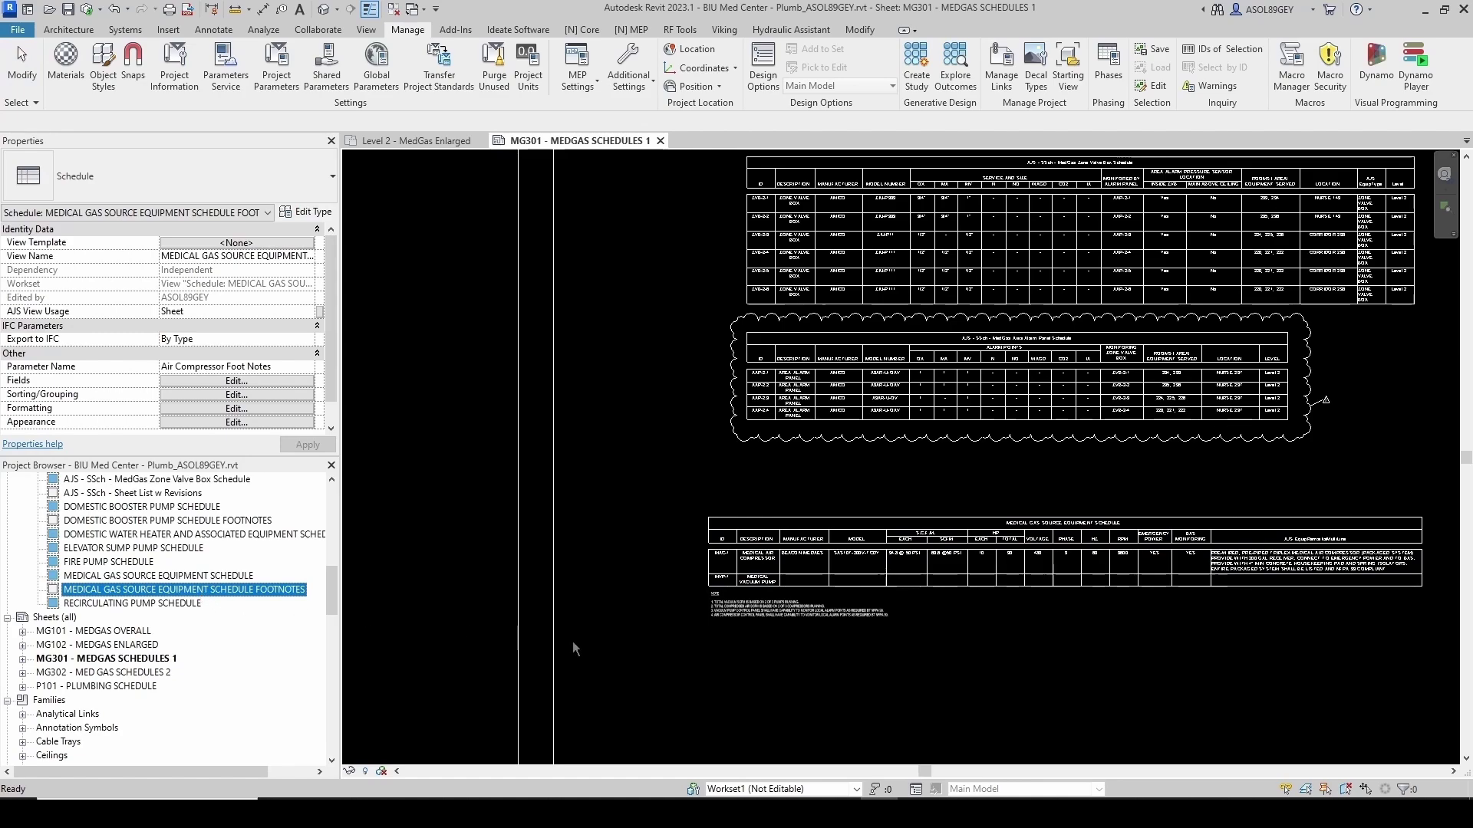
{"action": "left_click_drag", "start_coordinate": [573, 643], "coordinate": [747, 678]}
{"action": "scroll", "coordinate": [746, 678], "scroll_direction": "up", "scroll_amount": 1}
{"action": "left_click", "coordinate": [743, 678]}
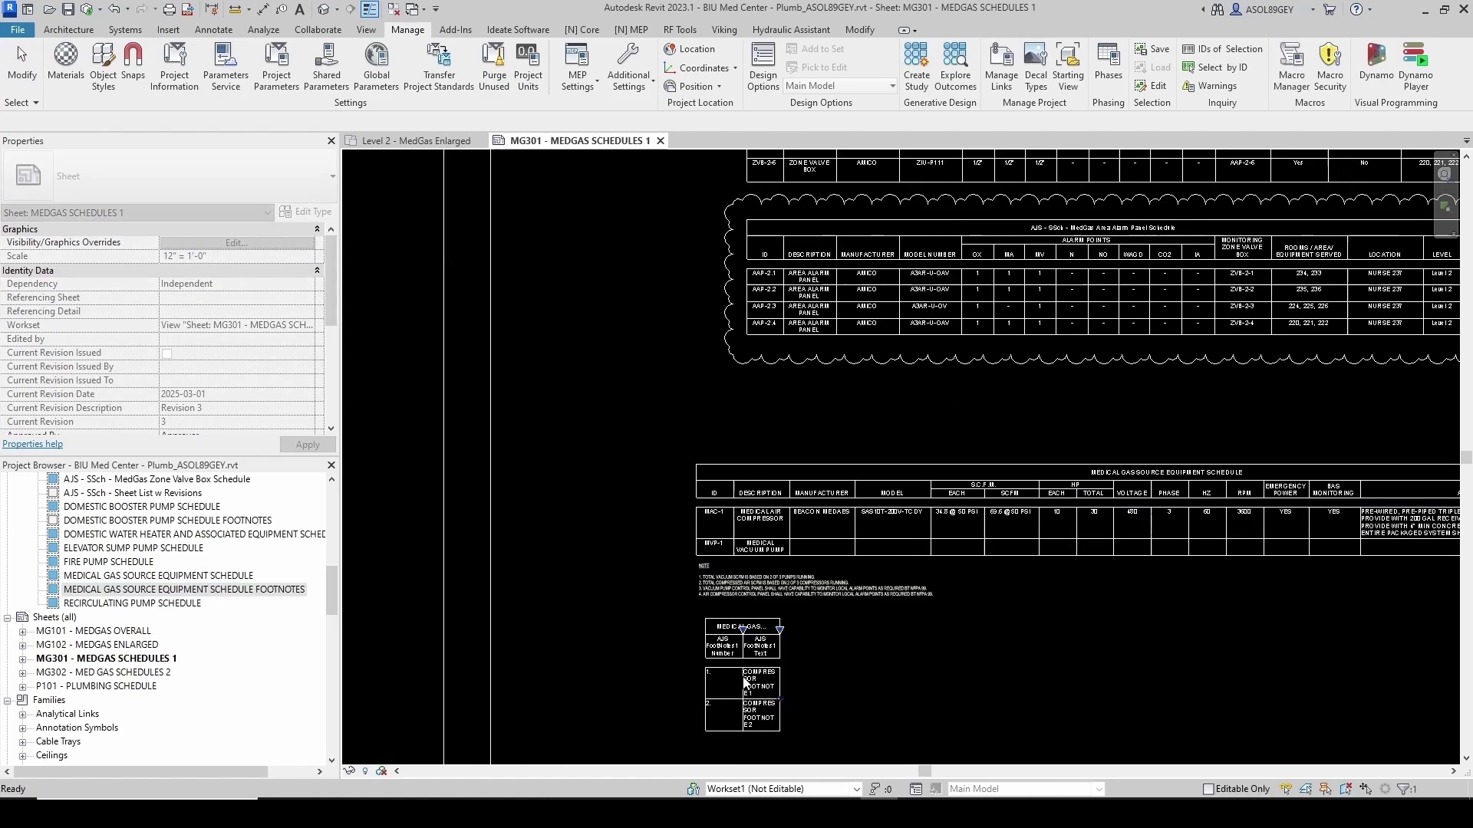
{"action": "scroll", "coordinate": [767, 669], "scroll_direction": "up", "scroll_amount": 3}
{"action": "left_click", "coordinate": [631, 615]}
Widen the text column of the placed medical gas footnotes schedule so each footnote fits on one line
{"action": "scroll", "coordinate": [631, 614], "scroll_direction": "down", "scroll_amount": 3}
{"action": "scroll", "coordinate": [716, 643], "scroll_direction": "up", "scroll_amount": 2}
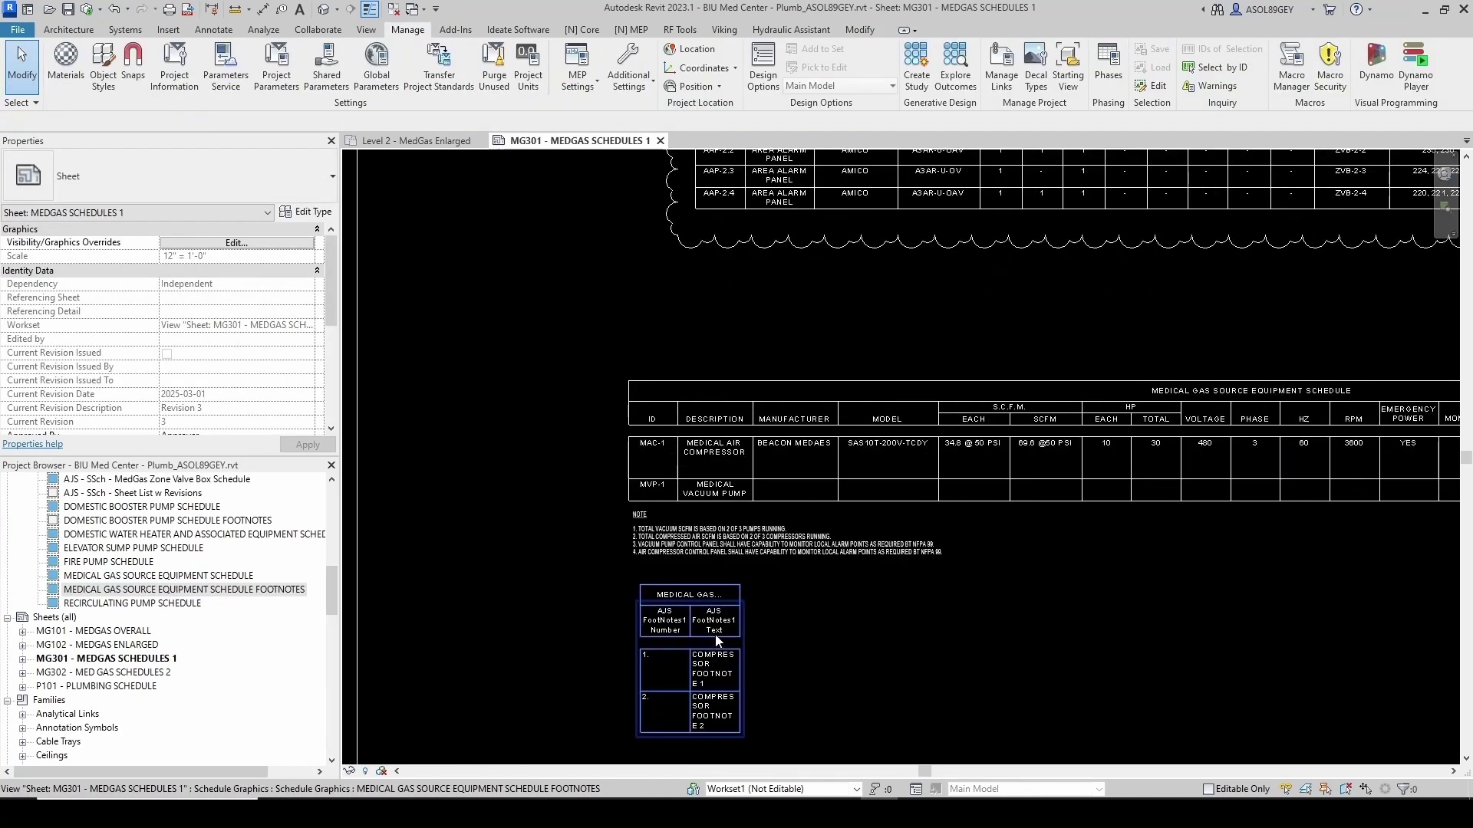
{"action": "left_click", "coordinate": [715, 636]}
{"action": "left_click_drag", "start_coordinate": [741, 601], "coordinate": [1037, 599]}
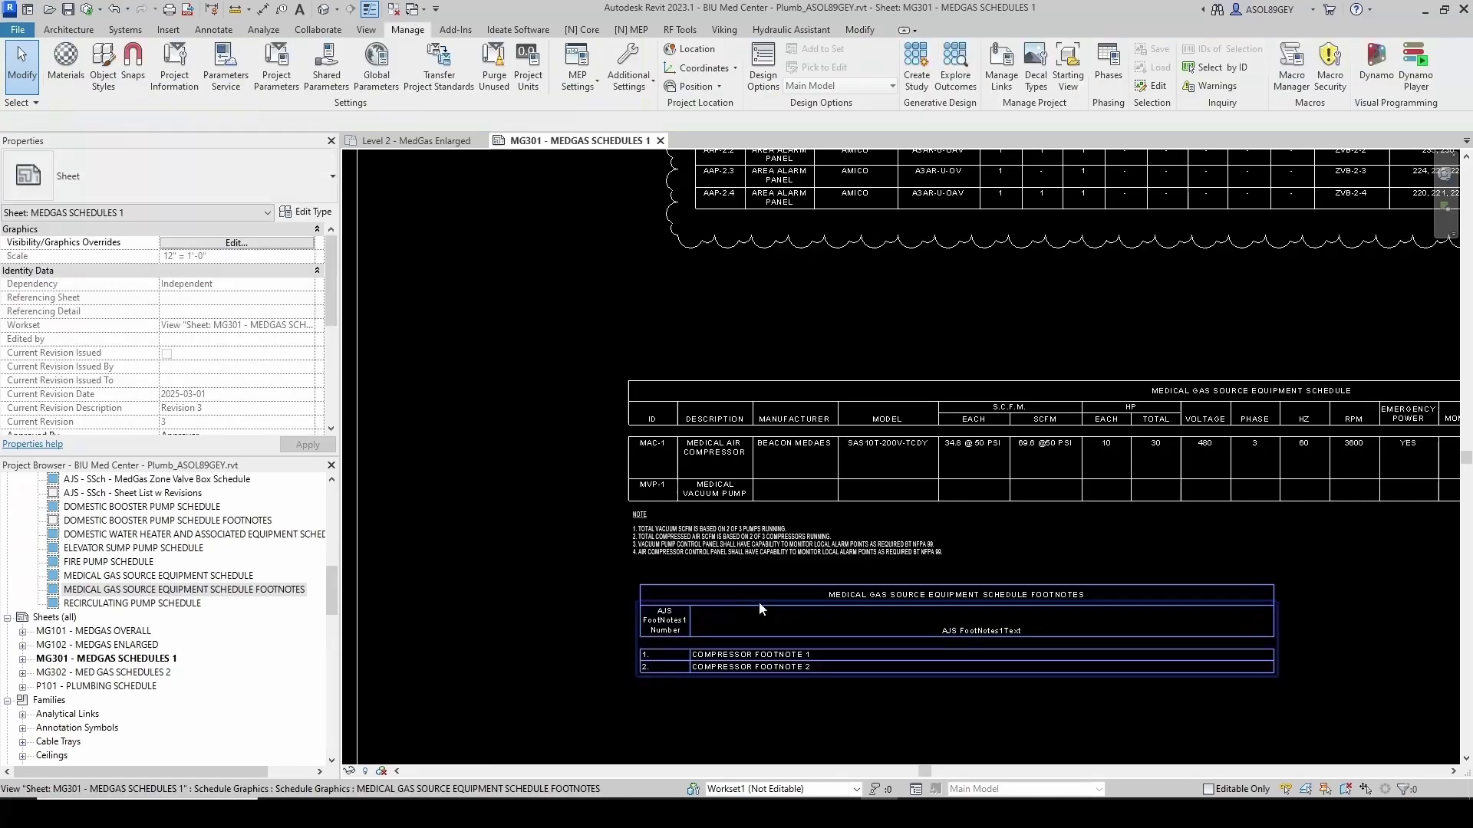
Open the medical gas footnotes schedule and turn off Show Headers in its appearance settings
{"action": "double_click", "coordinate": [801, 610]}
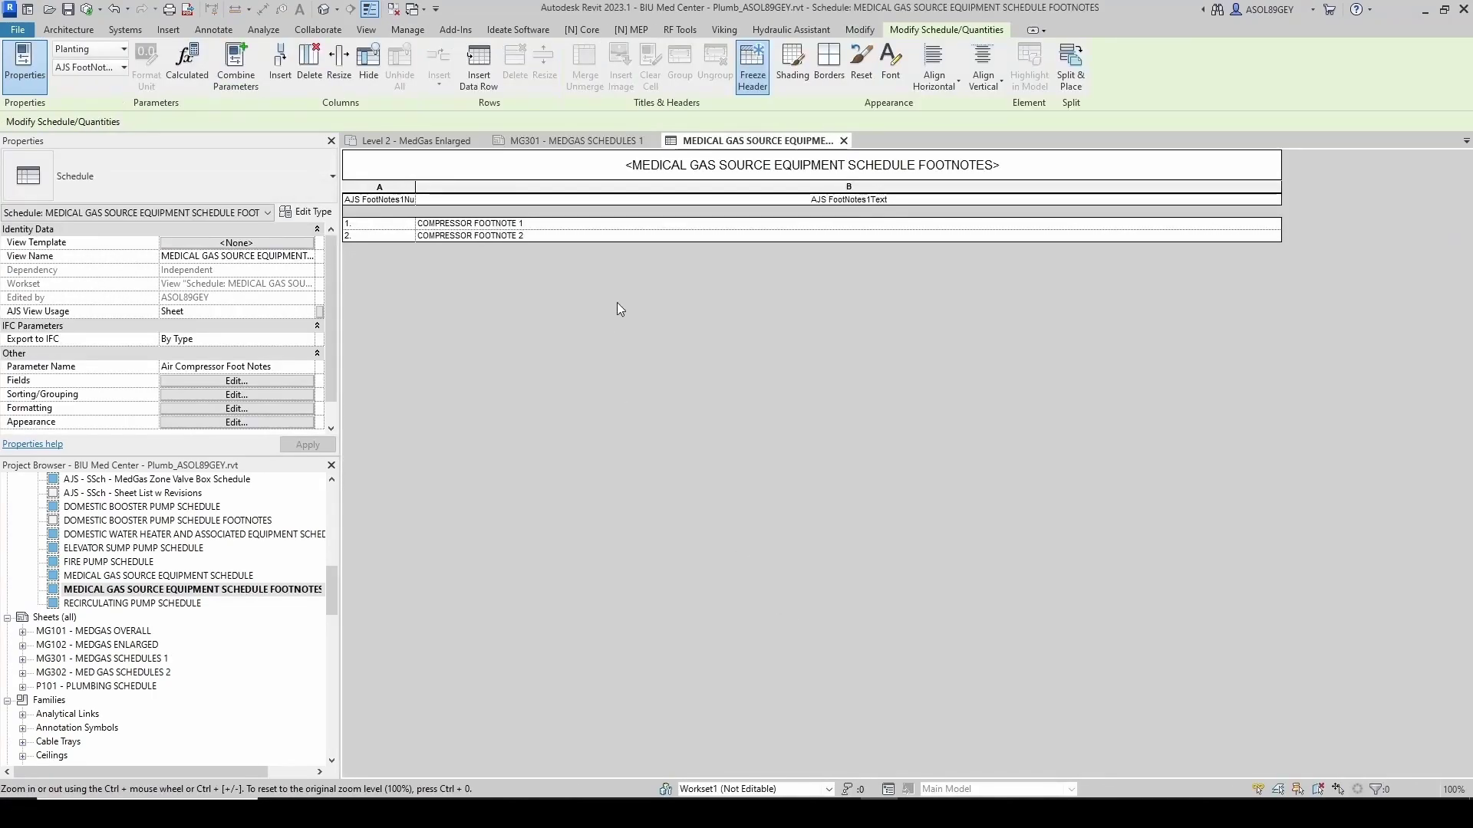
{"action": "left_click", "coordinate": [190, 406]}
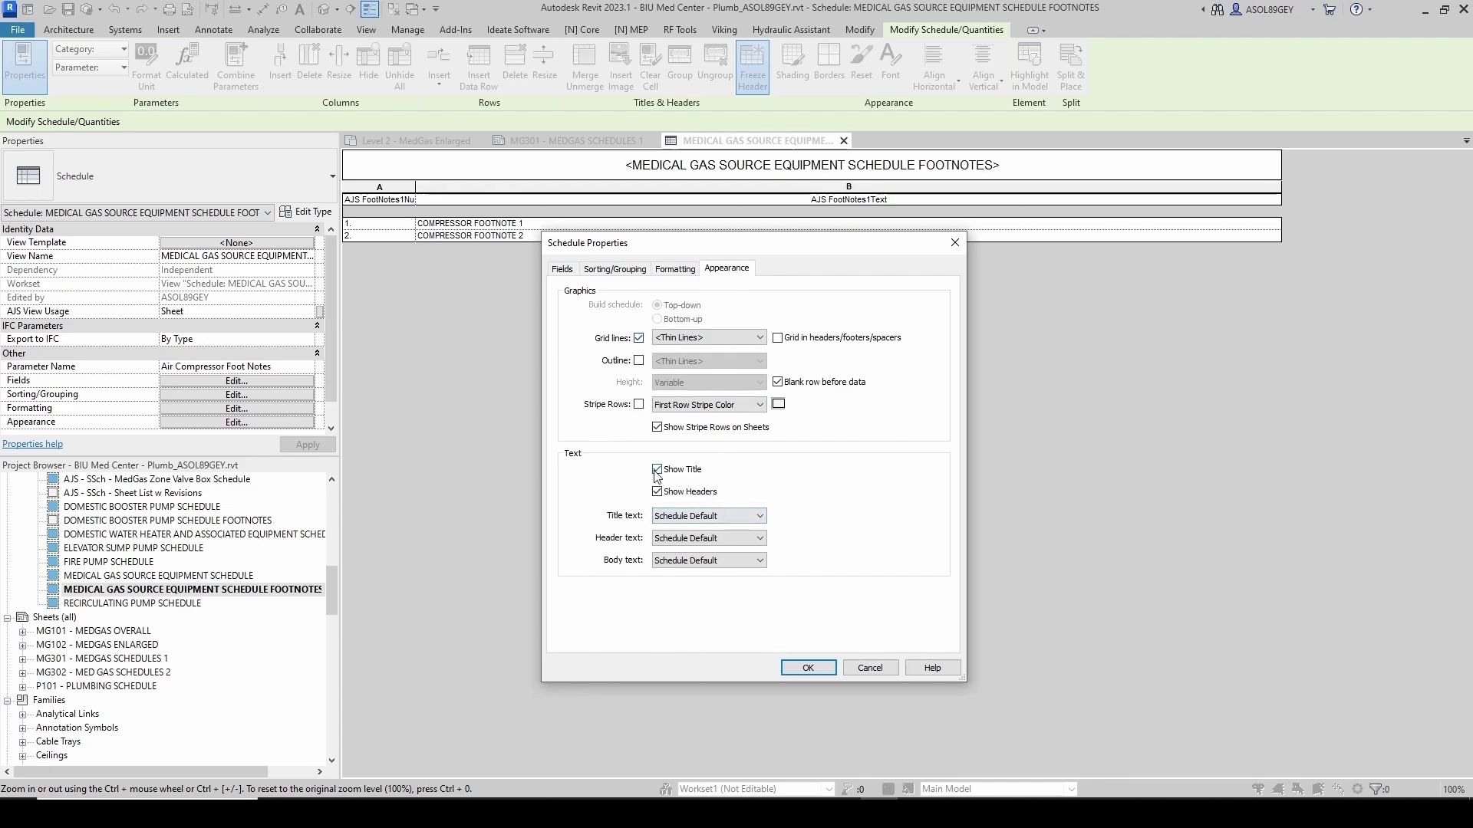
{"action": "left_click", "coordinate": [800, 668]}
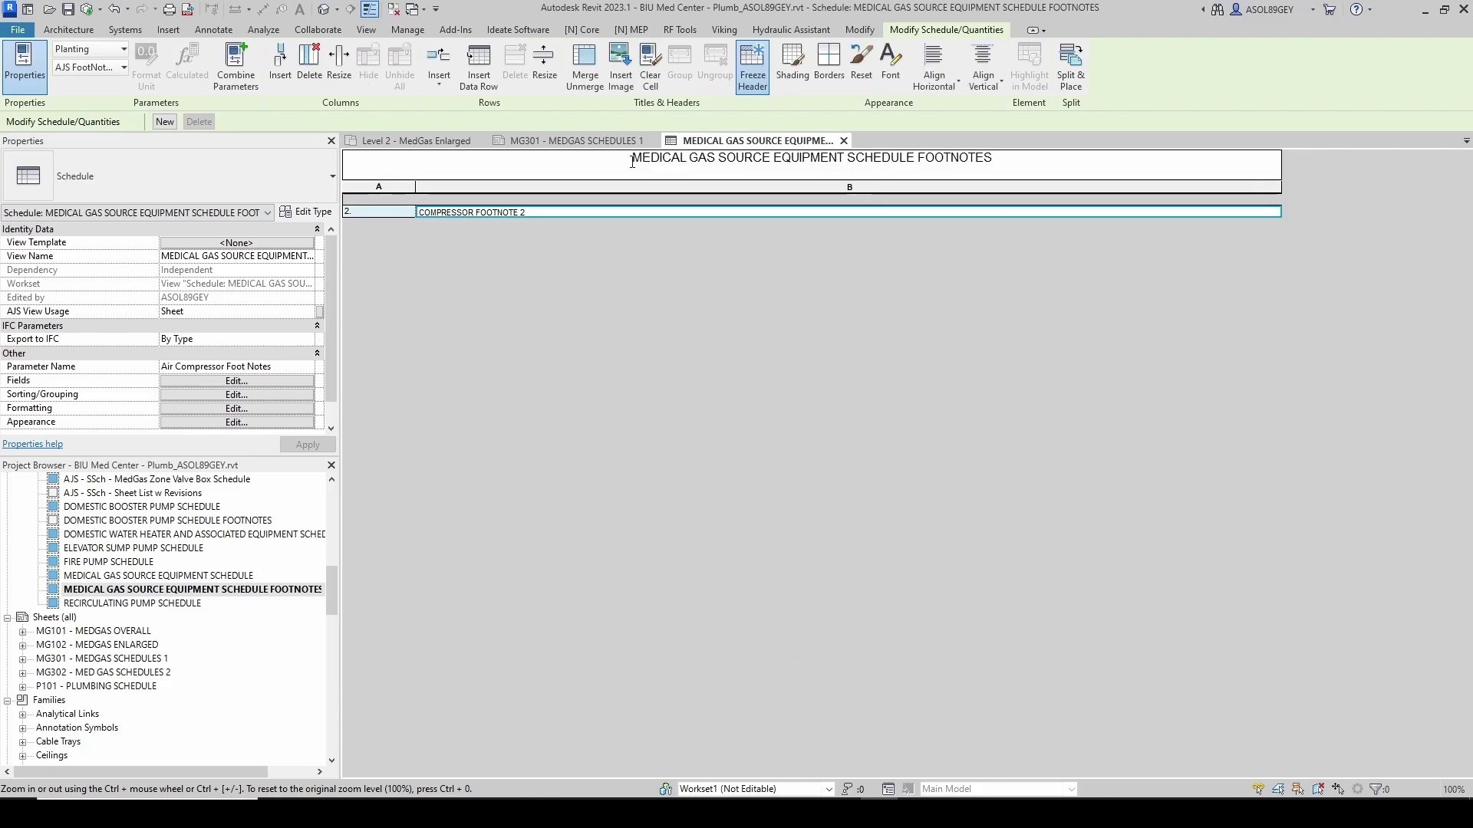
Align the title of the medical gas footnotes schedule to the left
{"action": "left_click", "coordinate": [632, 161]}
{"action": "left_click", "coordinate": [948, 85]}
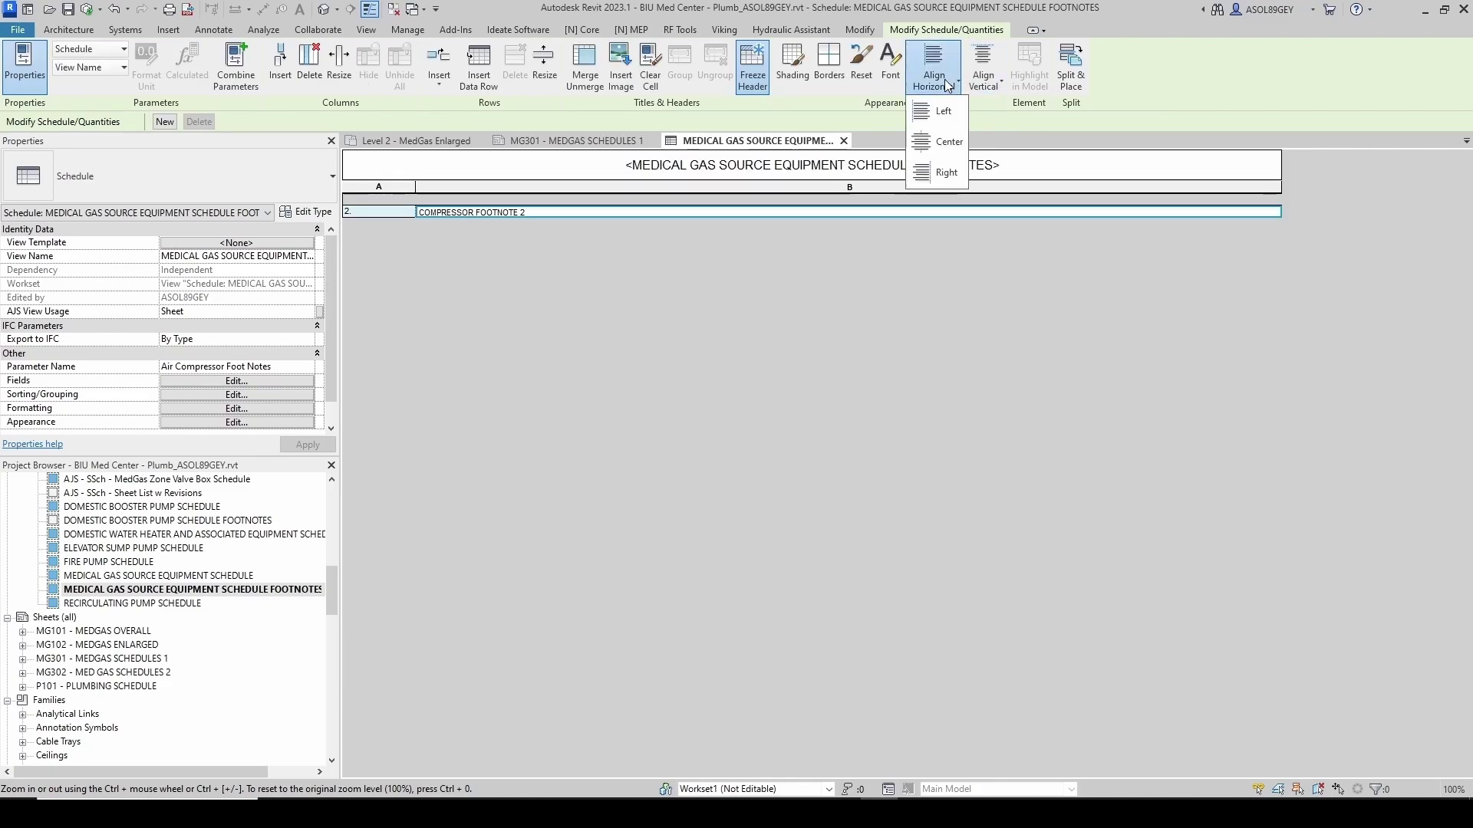
{"action": "left_click", "coordinate": [941, 114]}
Return to sheet MG301 and narrow the number column of the placed medical gas footnotes schedule
{"action": "left_click", "coordinate": [568, 141]}
{"action": "left_click", "coordinate": [675, 557]}
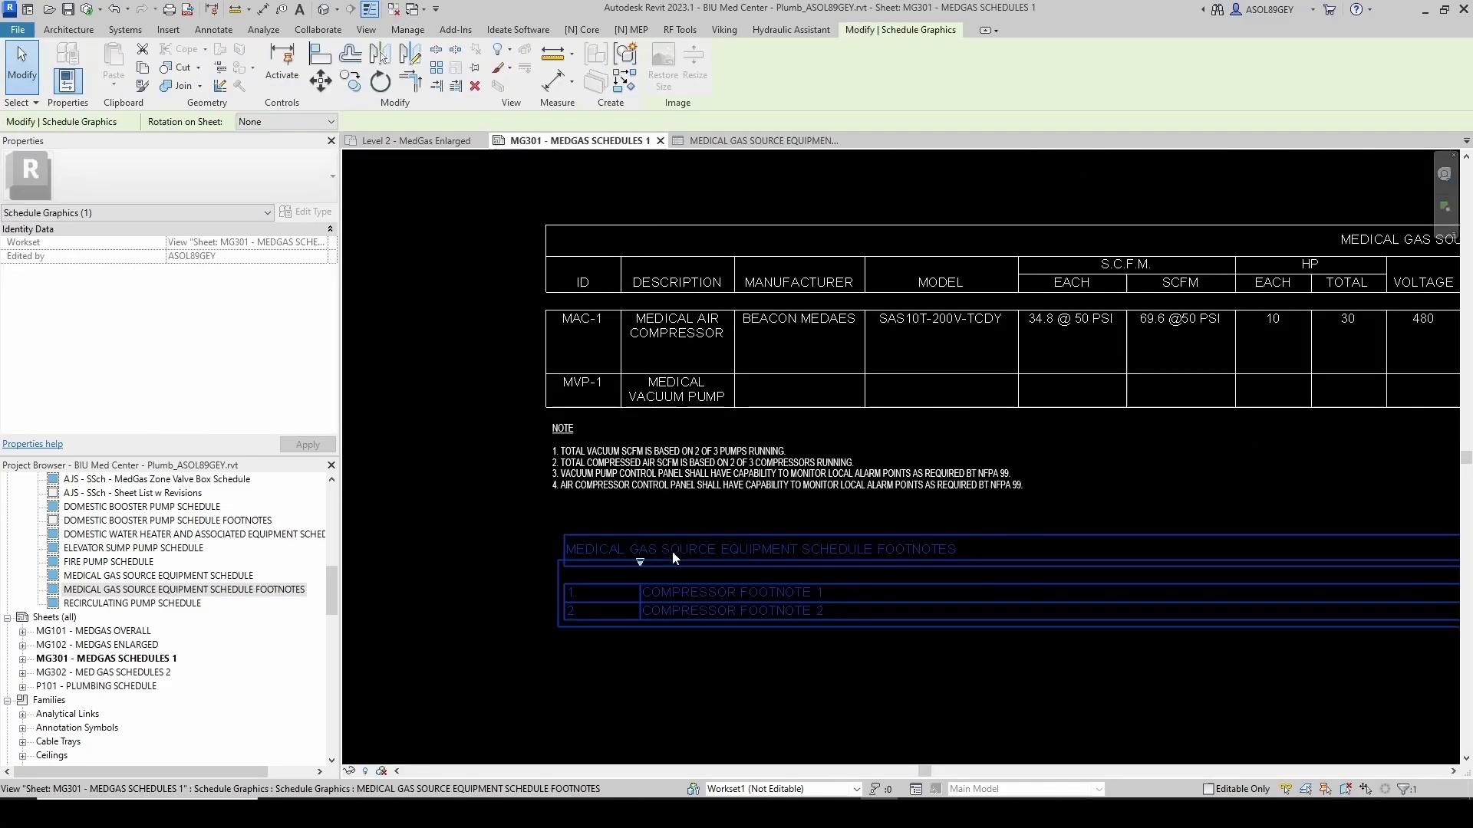
{"action": "scroll", "coordinate": [674, 558], "scroll_direction": "up", "scroll_amount": 2}
{"action": "key", "text": "Escape"}
{"action": "scroll", "coordinate": [623, 619], "scroll_direction": "up", "scroll_amount": 2}
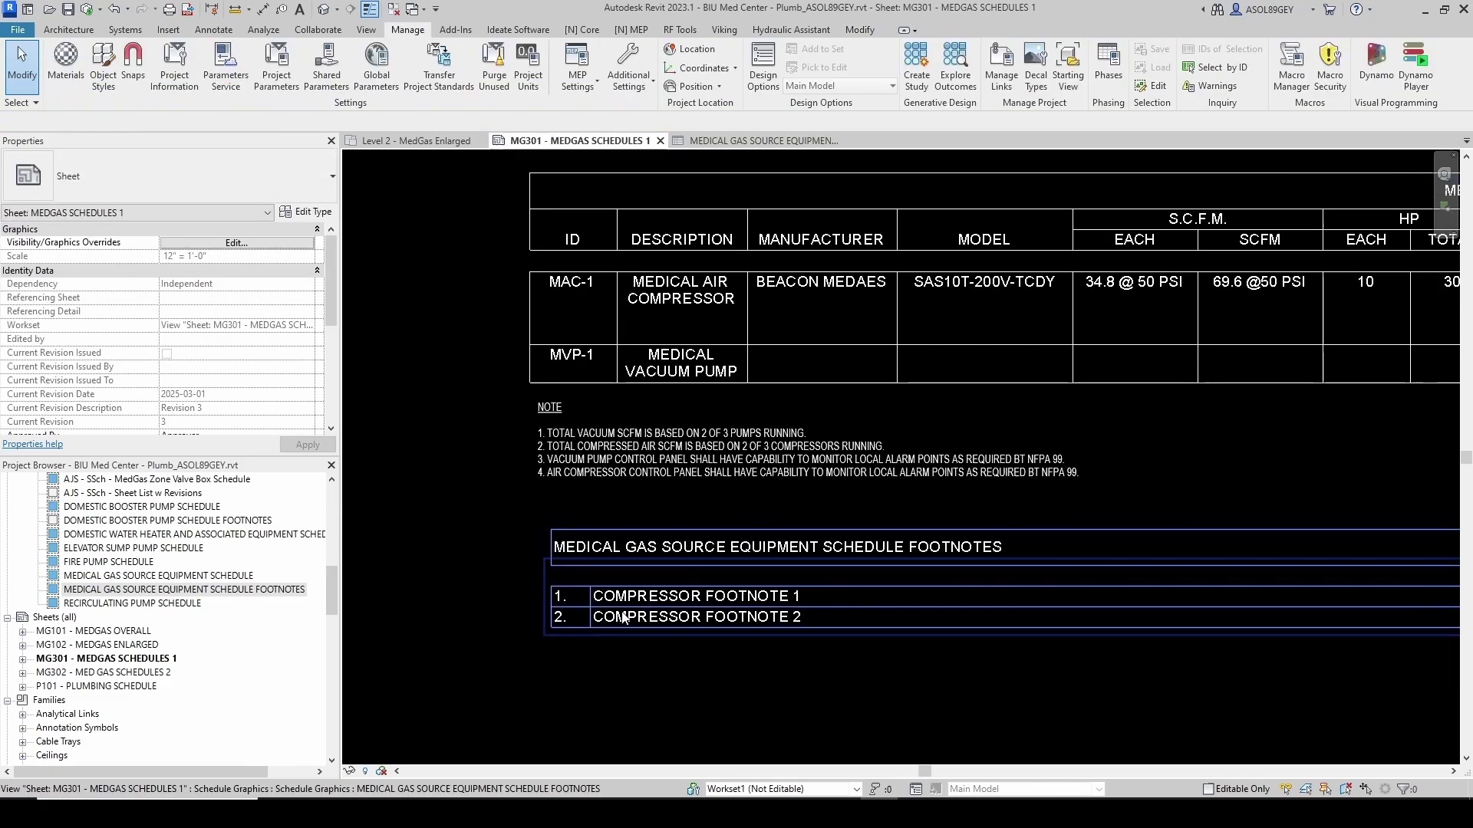
Examine how the medical gas footnotes schedule sits on sheet MG301 relative to the equipment and alarm panel schedules
{"action": "scroll", "coordinate": [623, 618], "scroll_direction": "down", "scroll_amount": 2}
{"action": "left_click", "coordinate": [661, 625]}
{"action": "left_click", "coordinate": [740, 140]}
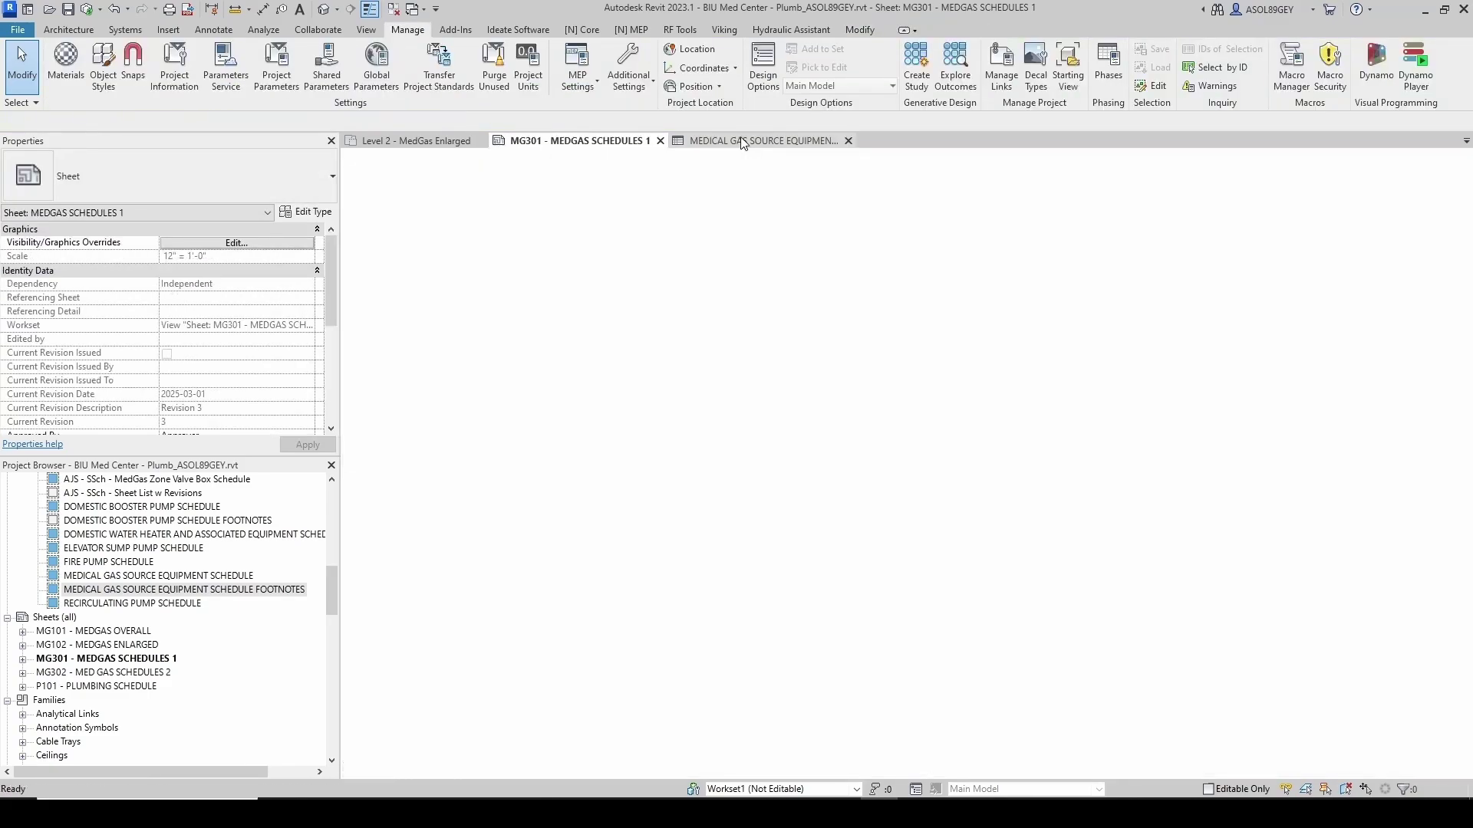
{"action": "left_click", "coordinate": [564, 140]}
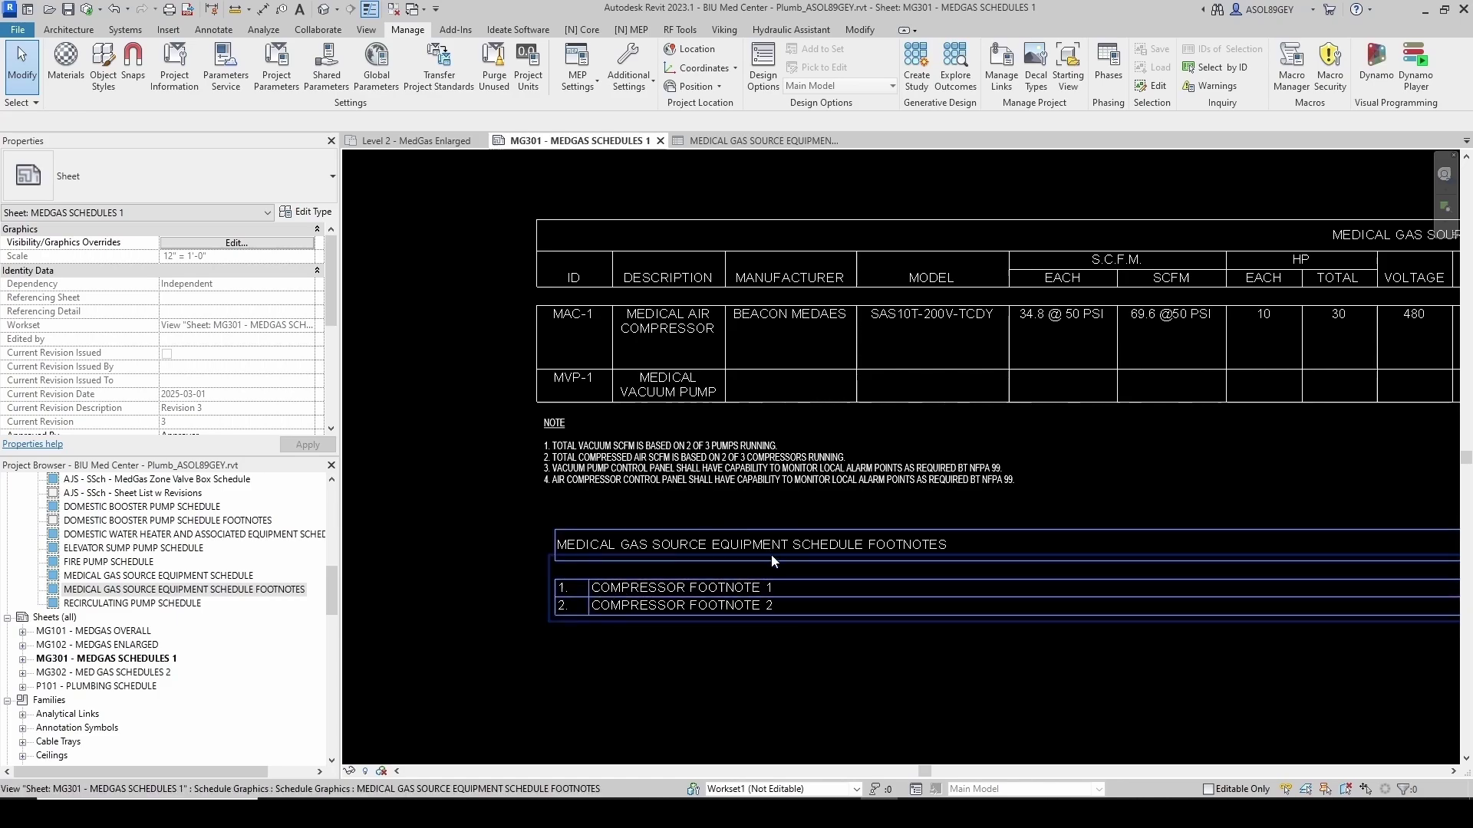
{"action": "scroll", "coordinate": [606, 595], "scroll_direction": "down", "scroll_amount": 3}
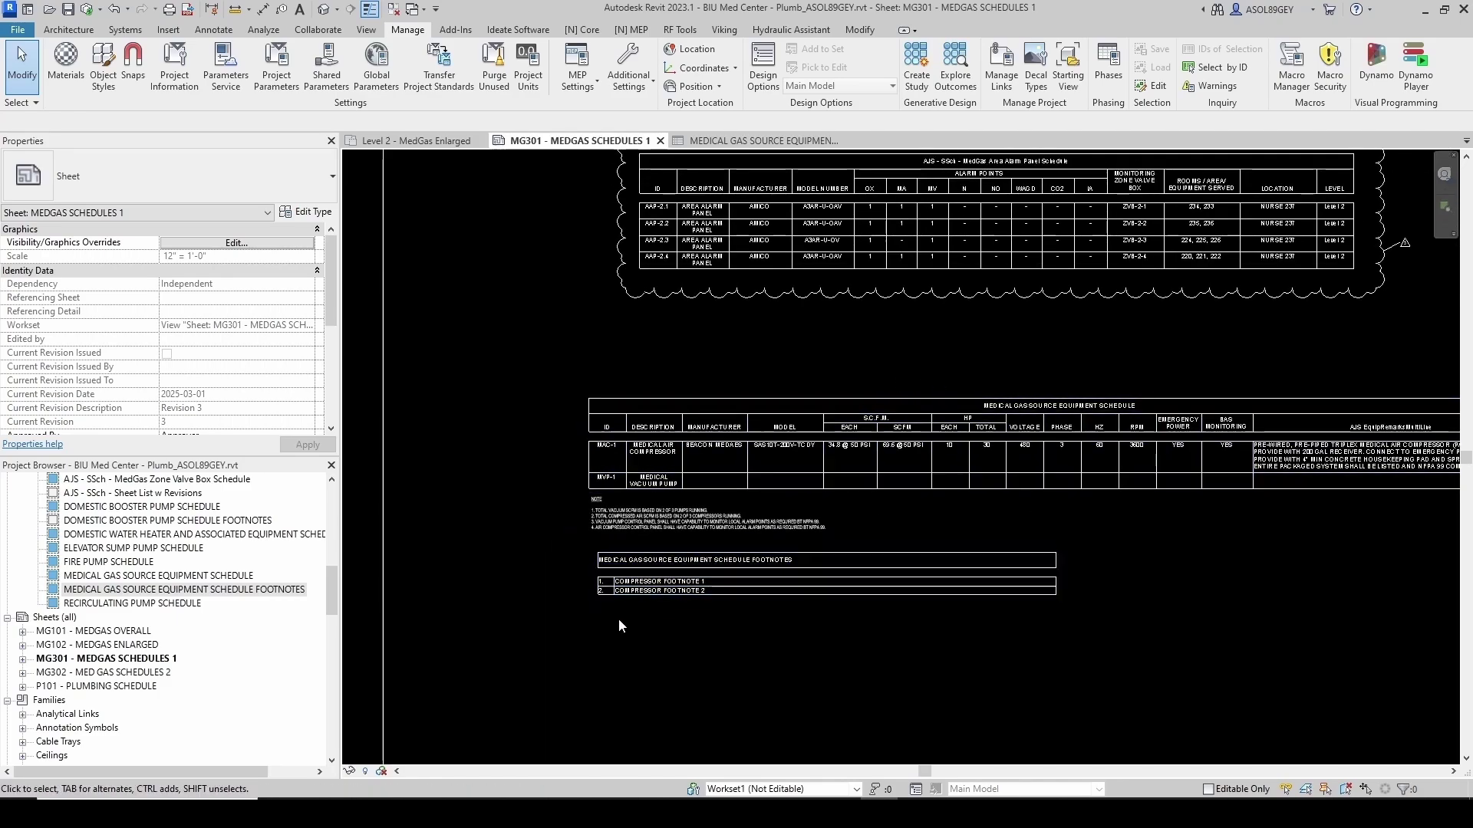
{"action": "scroll", "coordinate": [615, 615], "scroll_direction": "down", "scroll_amount": 4}
{"action": "scroll", "coordinate": [807, 347], "scroll_direction": "up", "scroll_amount": 6}
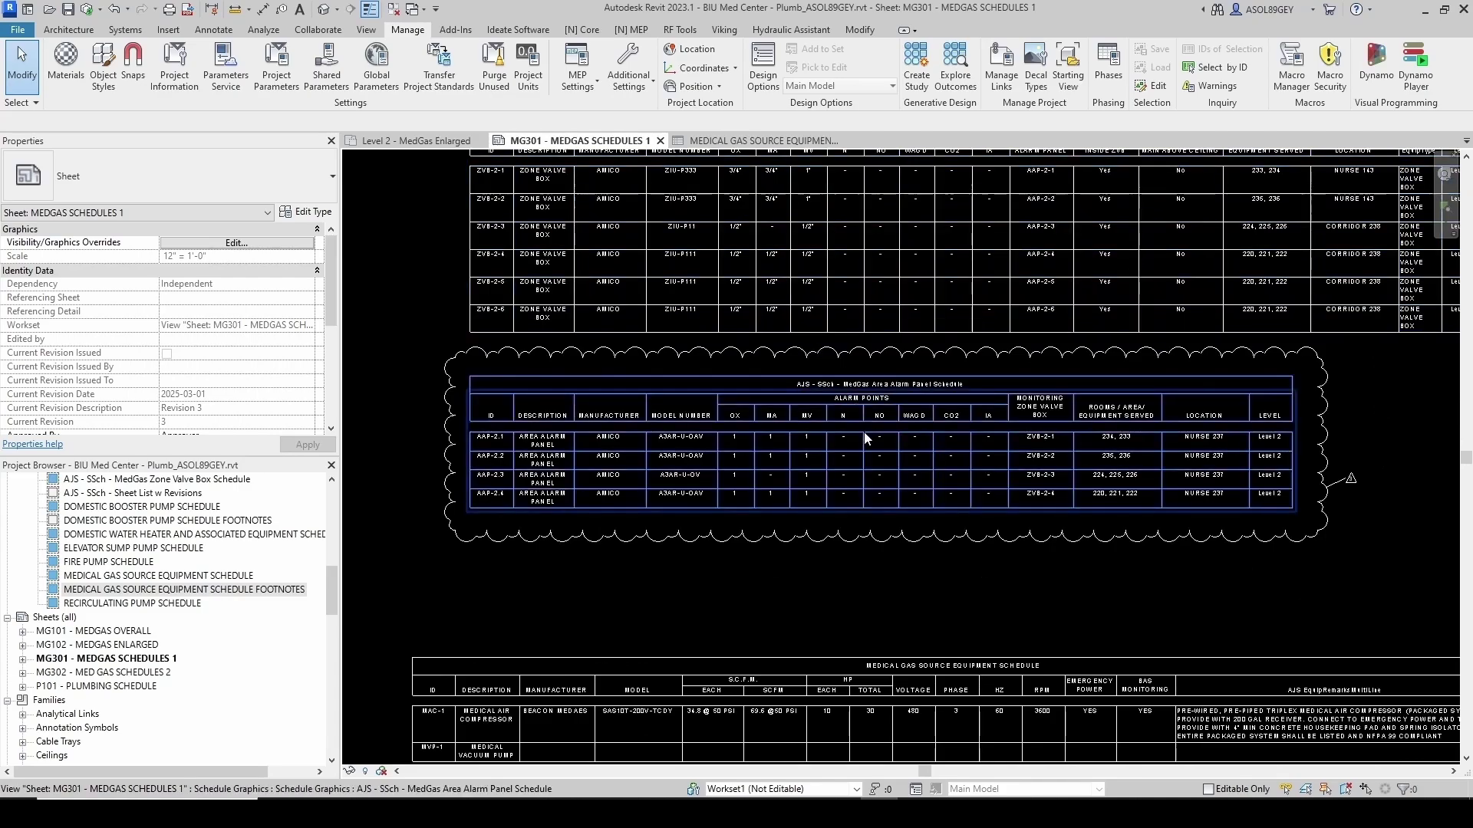
{"action": "scroll", "coordinate": [865, 436], "scroll_direction": "down", "scroll_amount": 5}
{"action": "scroll", "coordinate": [863, 257], "scroll_direction": "up", "scroll_amount": 4}
Place the DOMESTIC BOOSTER PUMP SCHEDULE FOOTNOTES on sheet P101 - PLUMBING SCHEDULE, directly beneath the domestic booster pump schedule
{"action": "double_click", "coordinate": [100, 685]}
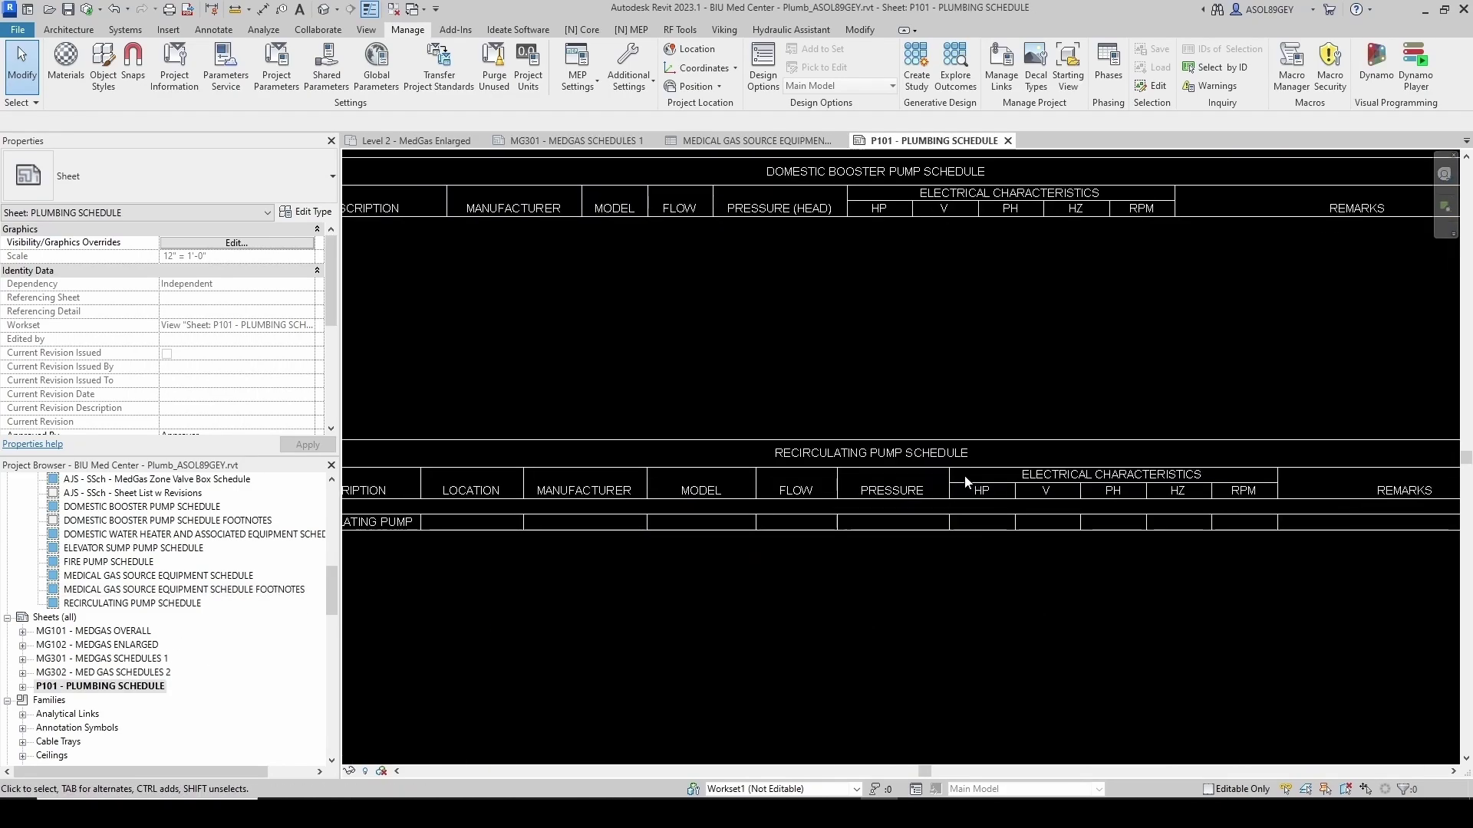
{"action": "scroll", "coordinate": [913, 472], "scroll_direction": "down", "scroll_amount": 3}
{"action": "scroll", "coordinate": [894, 477], "scroll_direction": "up", "scroll_amount": 5}
{"action": "scroll", "coordinate": [935, 463], "scroll_direction": "down", "scroll_amount": 2}
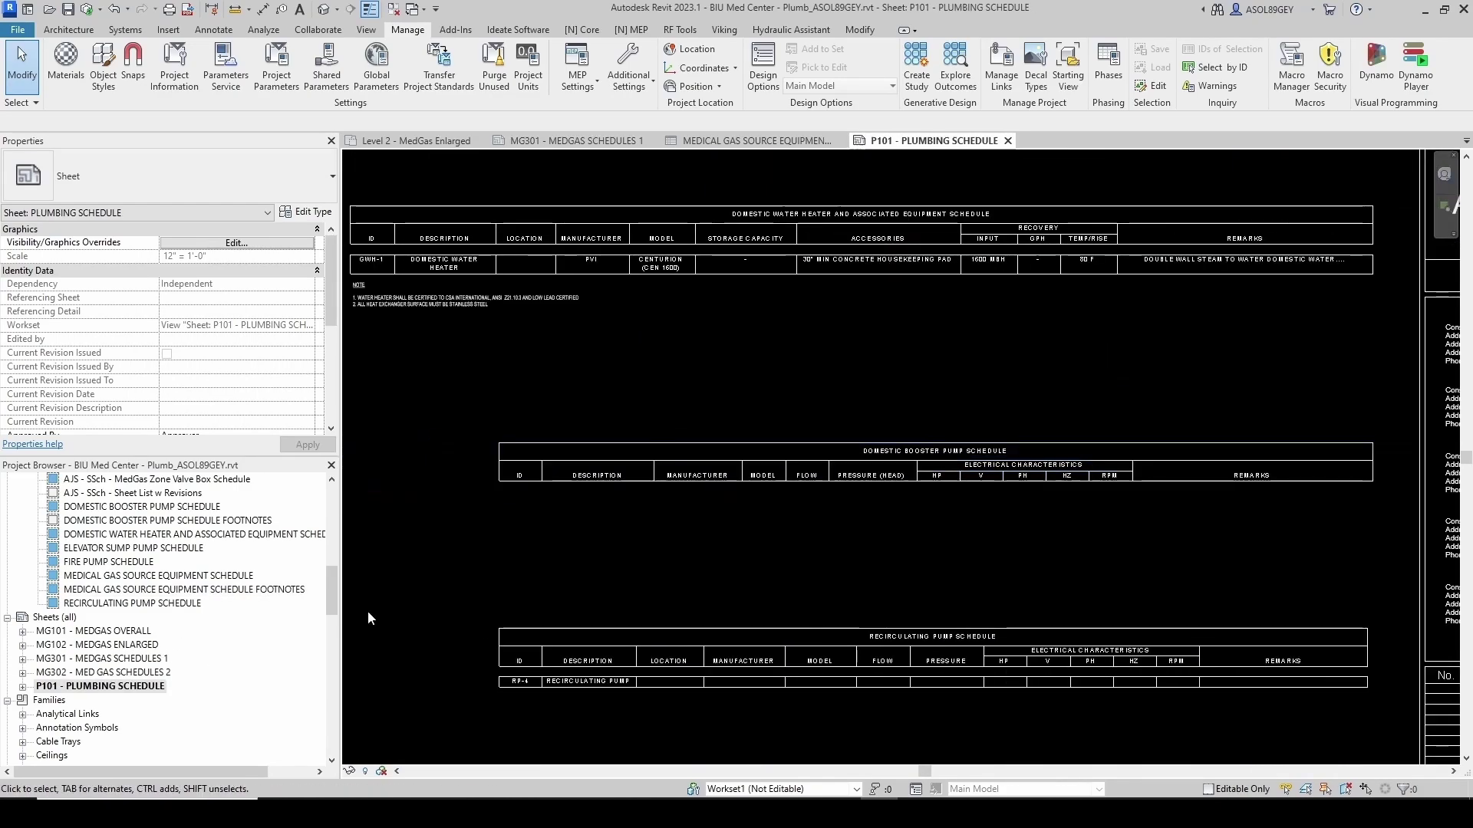
{"action": "scroll", "coordinate": [131, 622], "scroll_direction": "up", "scroll_amount": 1}
{"action": "left_click", "coordinate": [171, 577]}
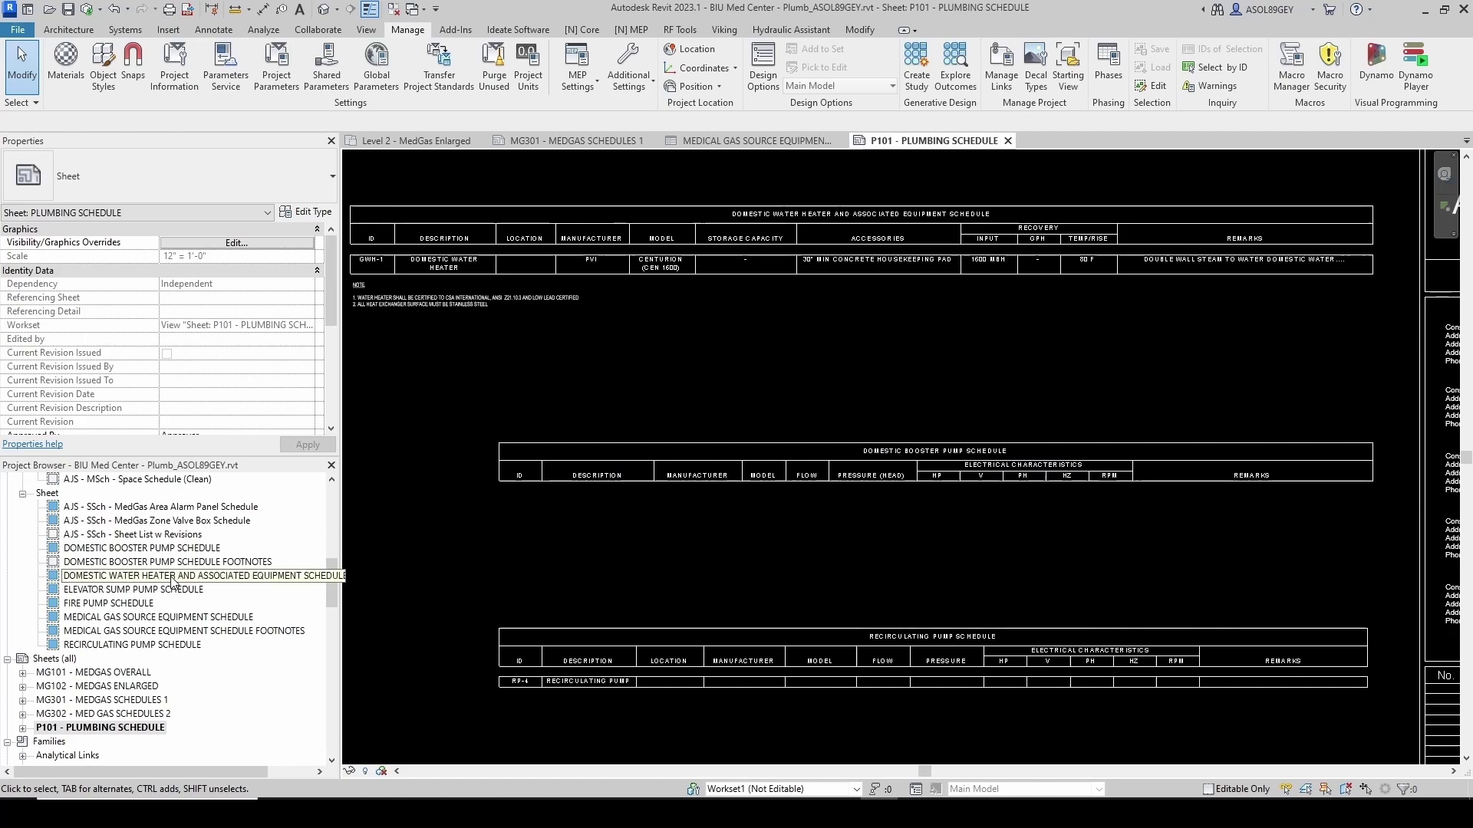
{"action": "left_click", "coordinate": [181, 564]}
{"action": "left_click_drag", "start_coordinate": [185, 562], "coordinate": [1373, 503]}
{"action": "scroll", "coordinate": [542, 555], "scroll_direction": "up", "scroll_amount": 1}
{"action": "left_click", "coordinate": [541, 564]}
Widen the text column of the placed booster pump footnotes to match the width of the booster pump schedule above
{"action": "scroll", "coordinate": [1163, 550], "scroll_direction": "down", "scroll_amount": 3}
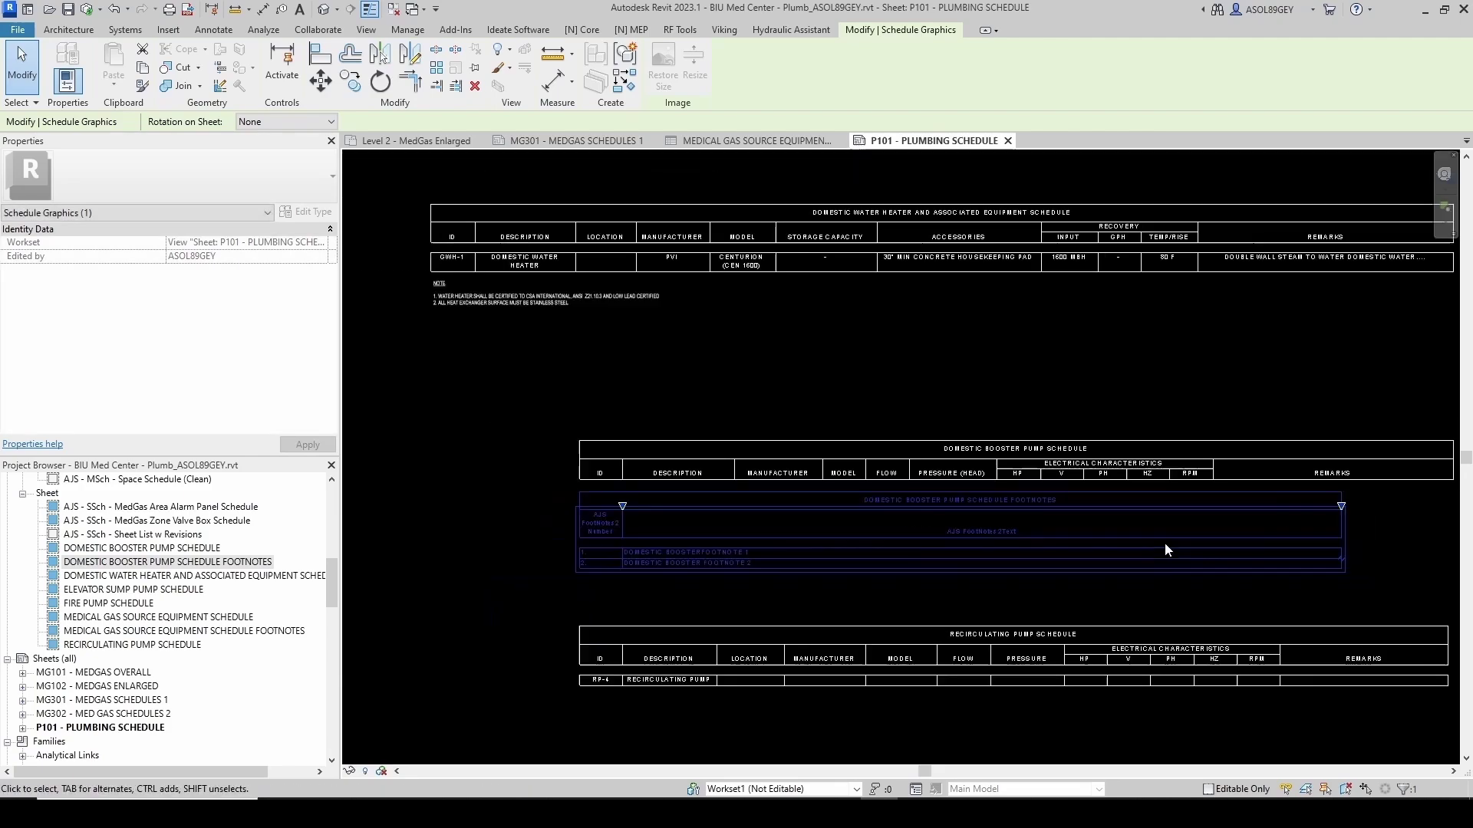
{"action": "scroll", "coordinate": [1117, 553], "scroll_direction": "up", "scroll_amount": 1}
{"action": "left_click_drag", "start_coordinate": [1162, 528], "coordinate": [1270, 529]}
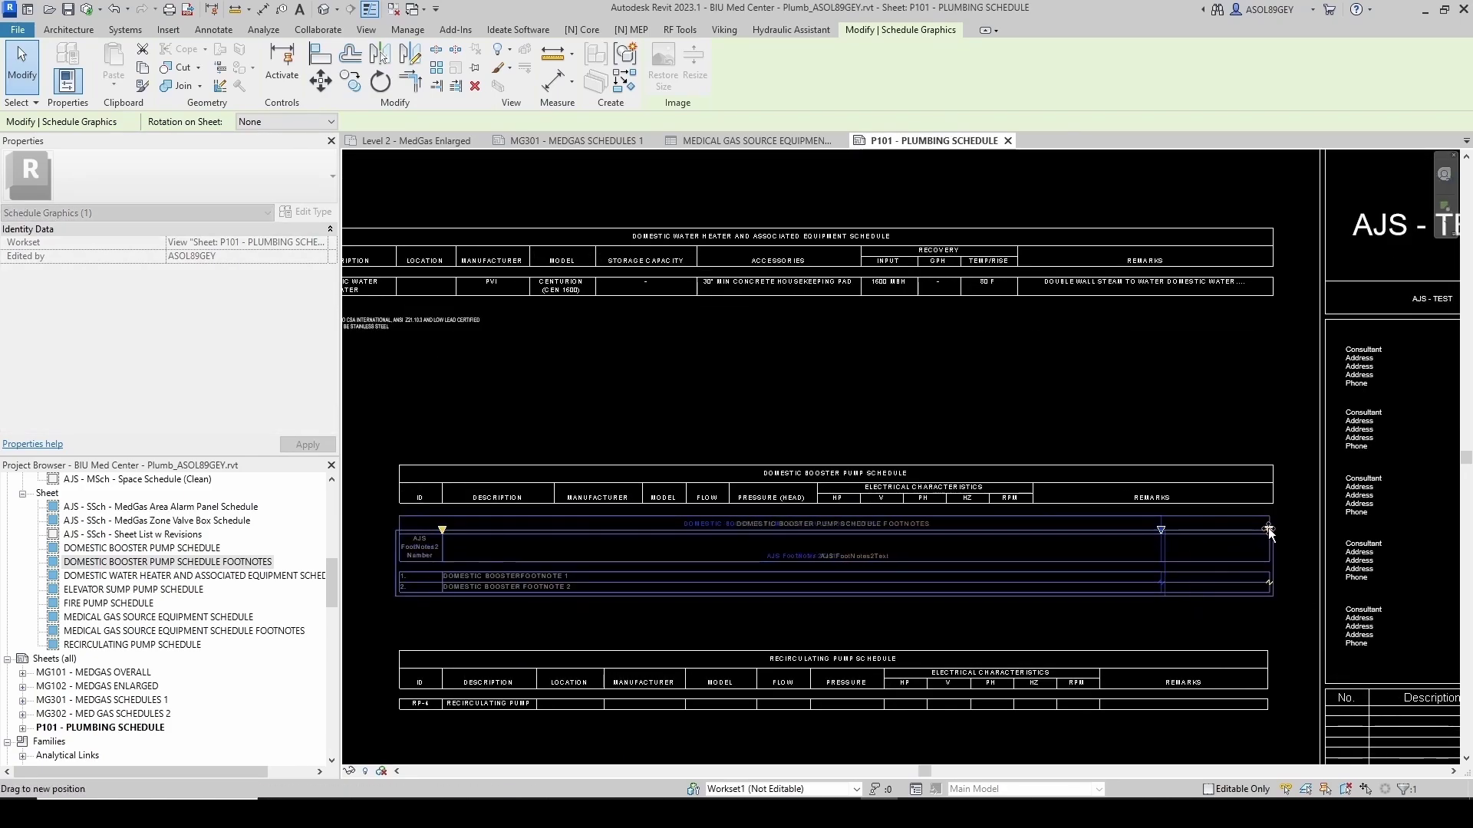
{"action": "key", "text": "Escape"}
{"action": "scroll", "coordinate": [1166, 559], "scroll_direction": "down", "scroll_amount": 2}
{"action": "scroll", "coordinate": [580, 546], "scroll_direction": "up", "scroll_amount": 3}
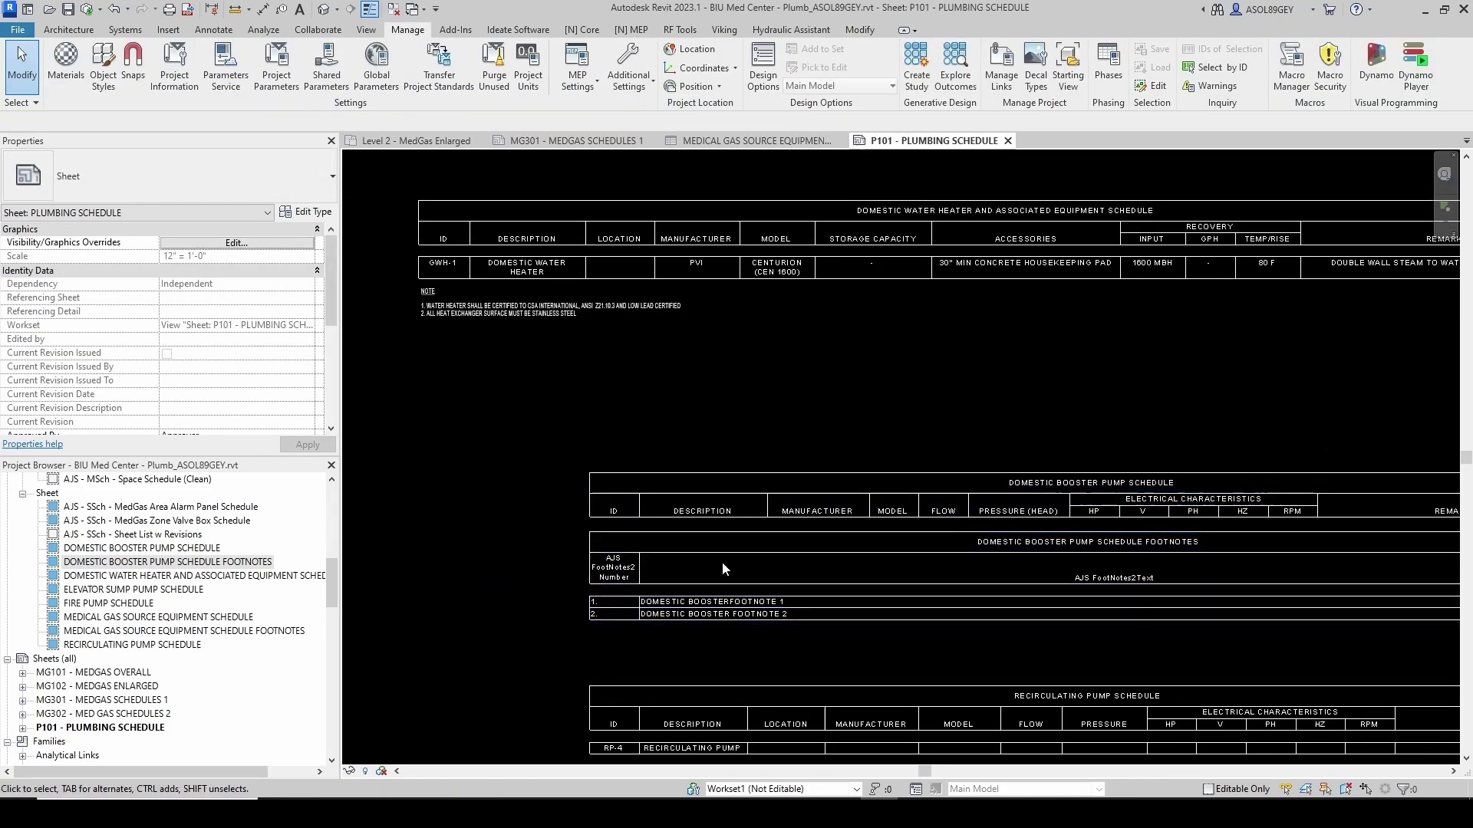
{"action": "scroll", "coordinate": [745, 589], "scroll_direction": "down", "scroll_amount": 2}
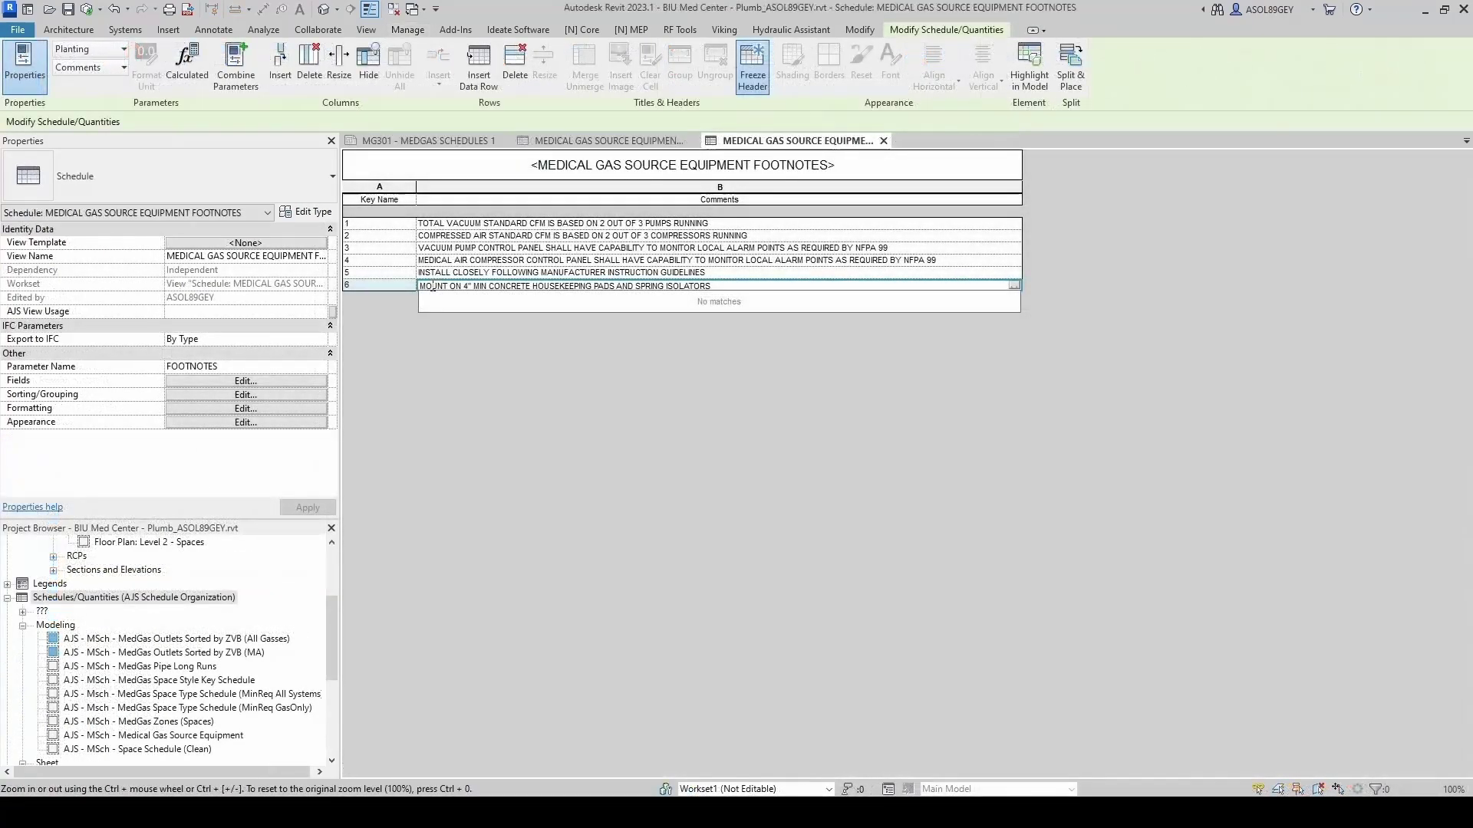
Add a period after each key name from 1 to 6 in the MEDICAL GAS SOURCE EQUIPMENT FOOTNOTES schedule
{"action": "left_click", "coordinate": [391, 237]}
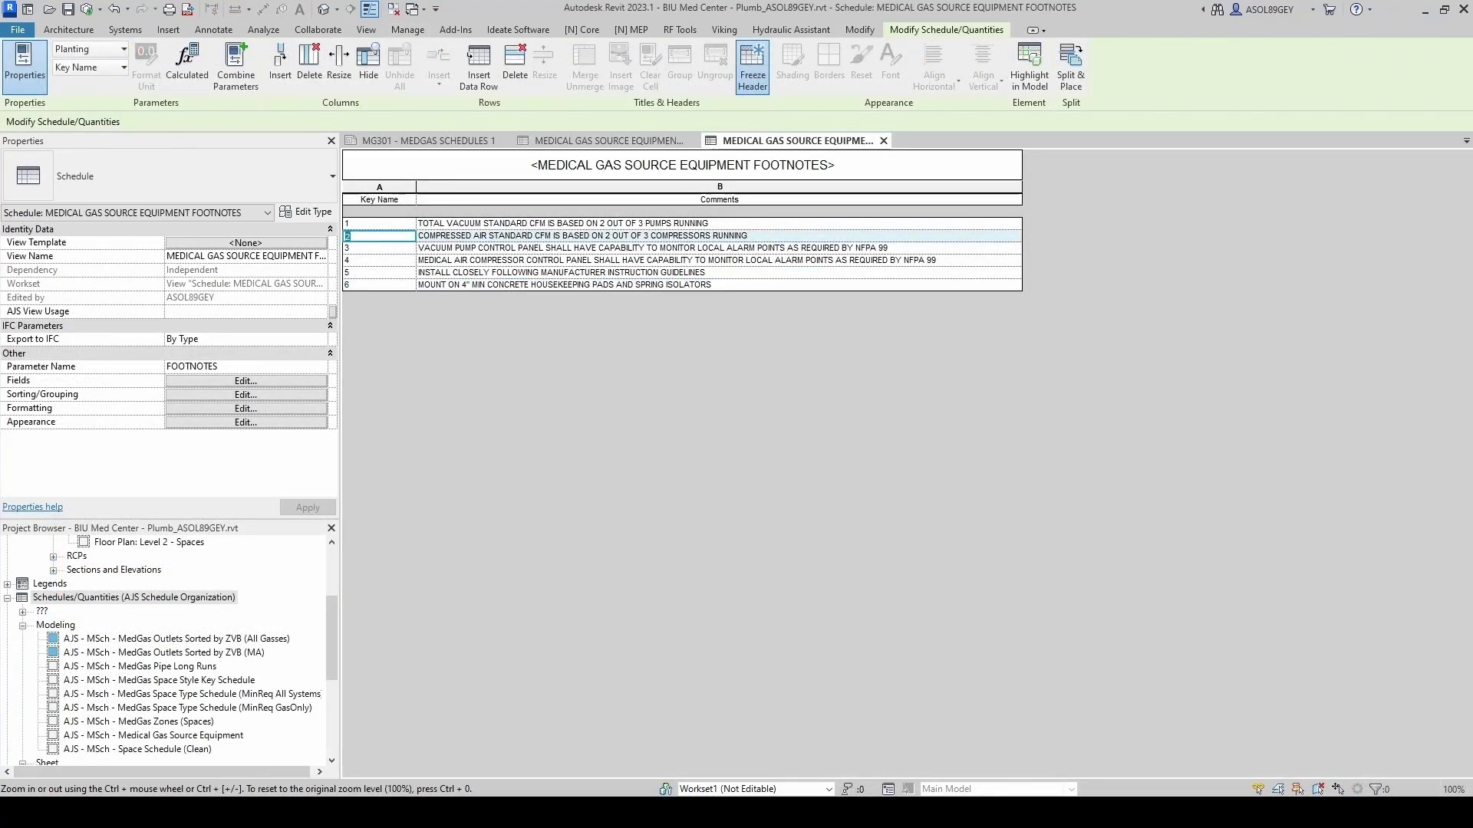
{"action": "left_click", "coordinate": [368, 223]}
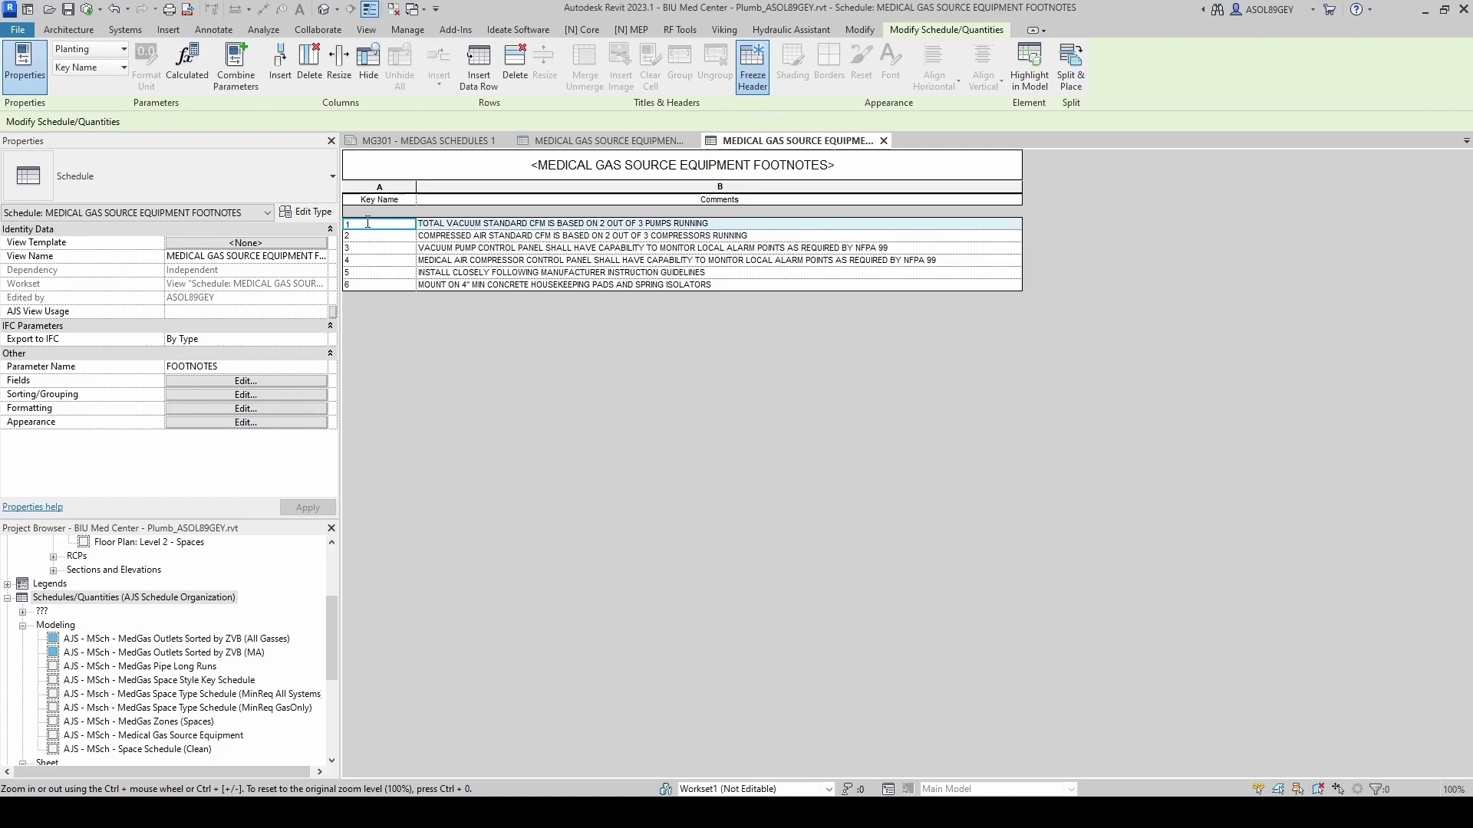
{"action": "type", "text": "."}
{"action": "left_click", "coordinate": [361, 236]}
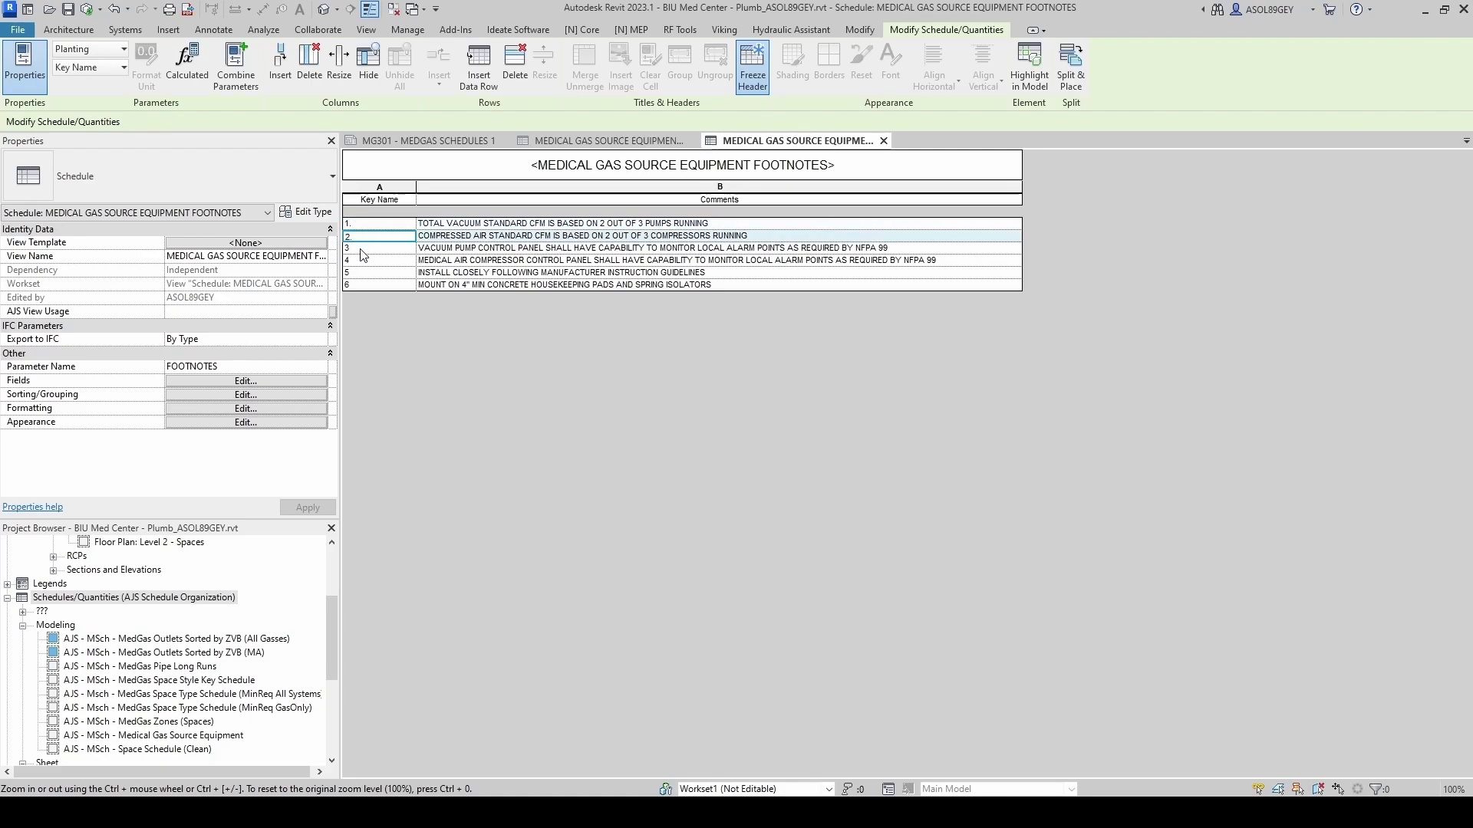
{"action": "type", "text": "."}
{"action": "left_click", "coordinate": [361, 249]}
{"action": "type", "text": "."}
{"action": "left_click", "coordinate": [361, 261]}
{"action": "type", "text": "."}
{"action": "left_click", "coordinate": [361, 274]}
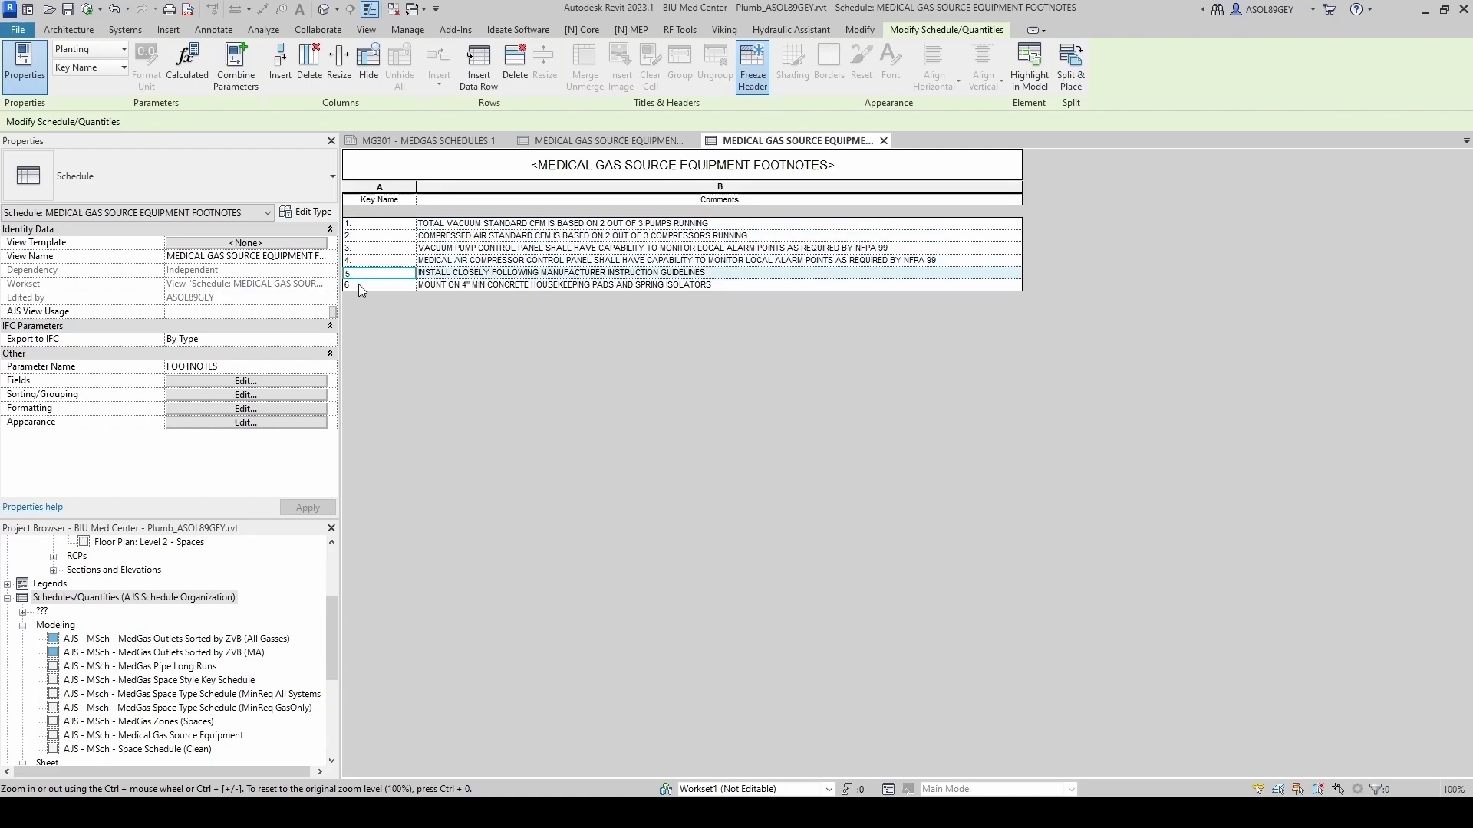
{"action": "left_click", "coordinate": [358, 285]}
{"action": "type", "text": "."}
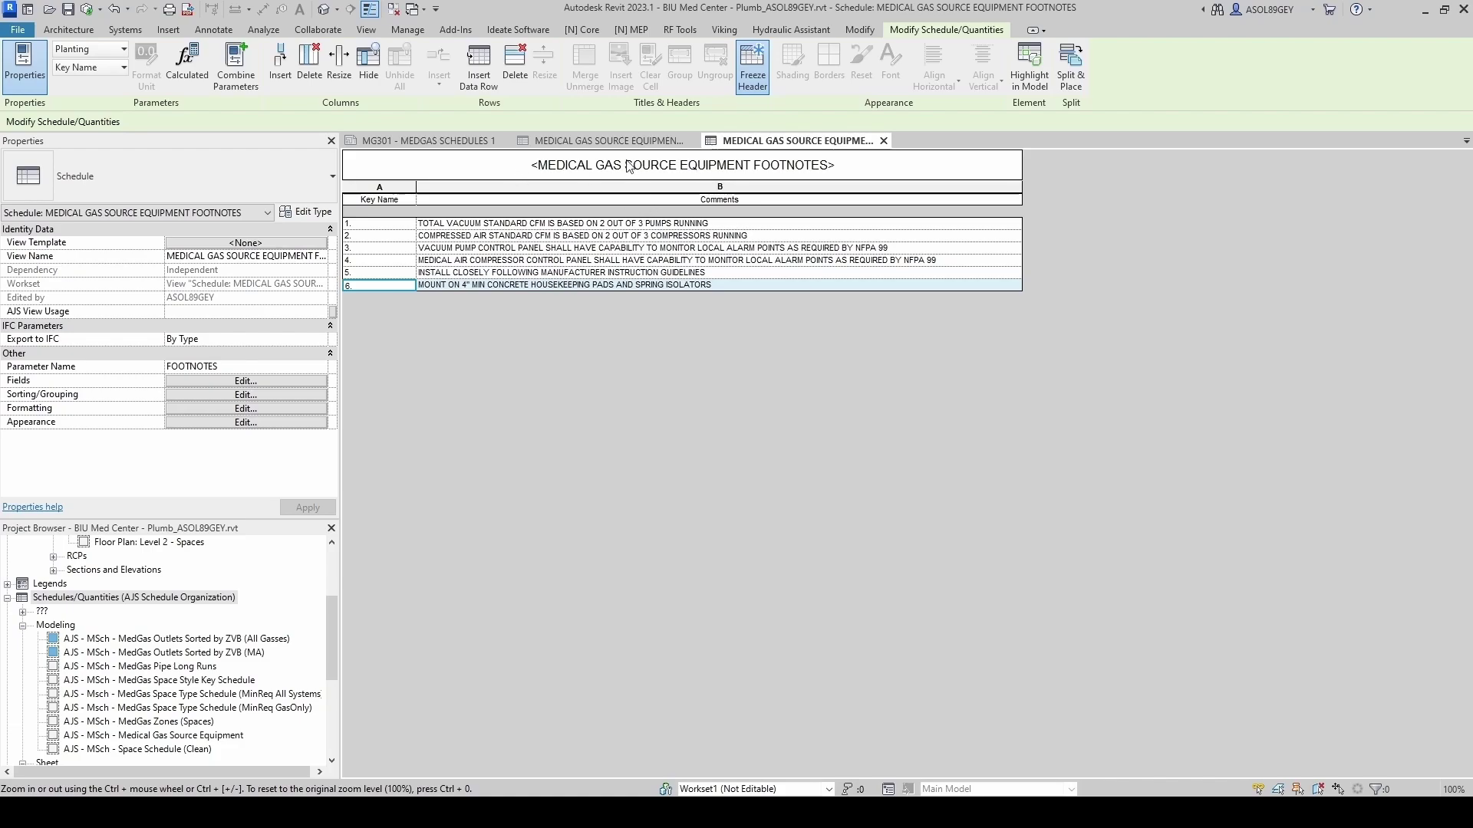
Turn off Show Headers in the appearance settings of the MEDICAL GAS SOURCE EQUIPMENT FOOTNOTES schedule
{"action": "left_click", "coordinate": [215, 422]}
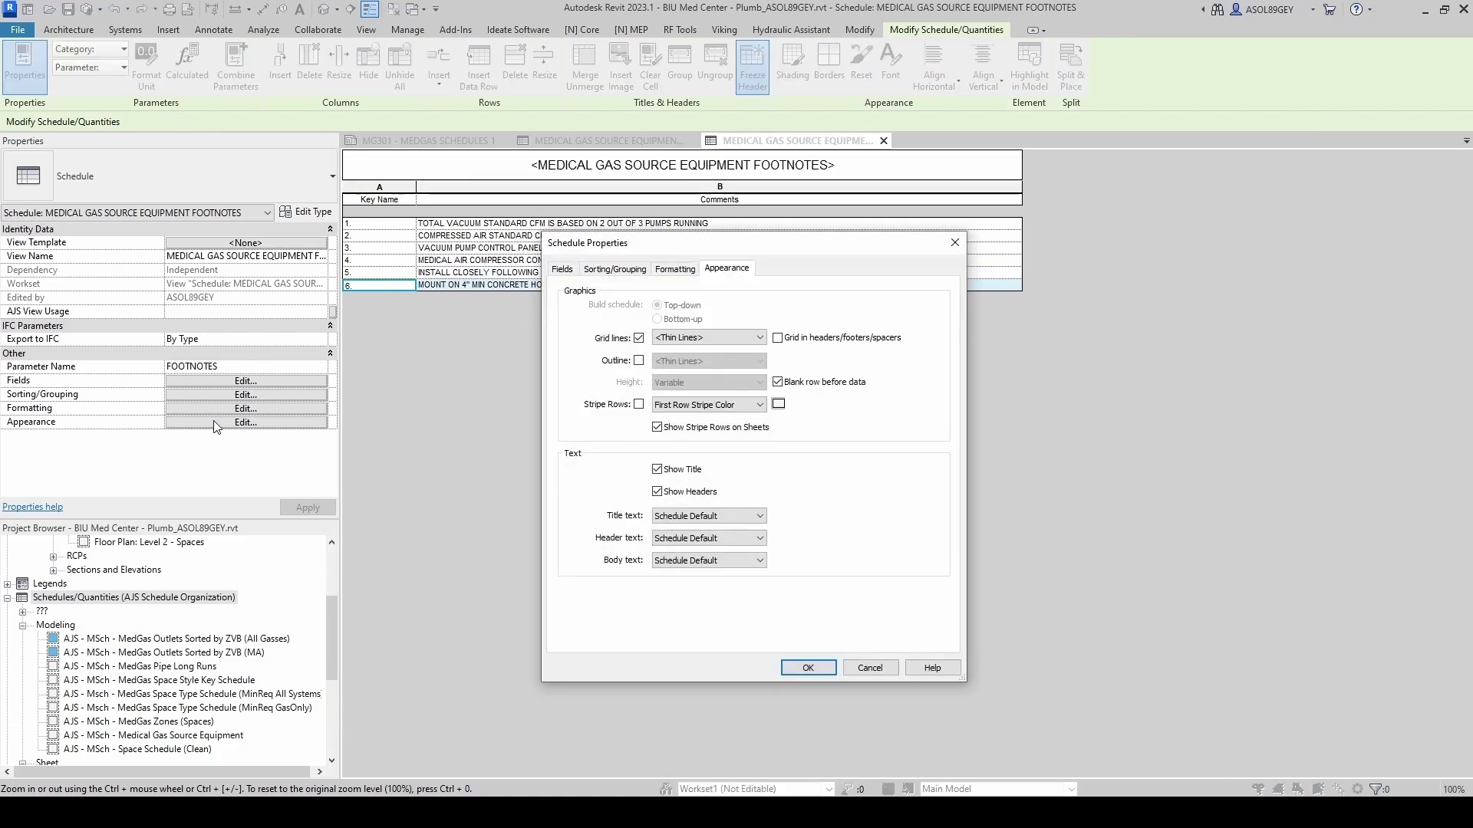
{"action": "left_click", "coordinate": [657, 494]}
{"action": "left_click", "coordinate": [1188, 655]}
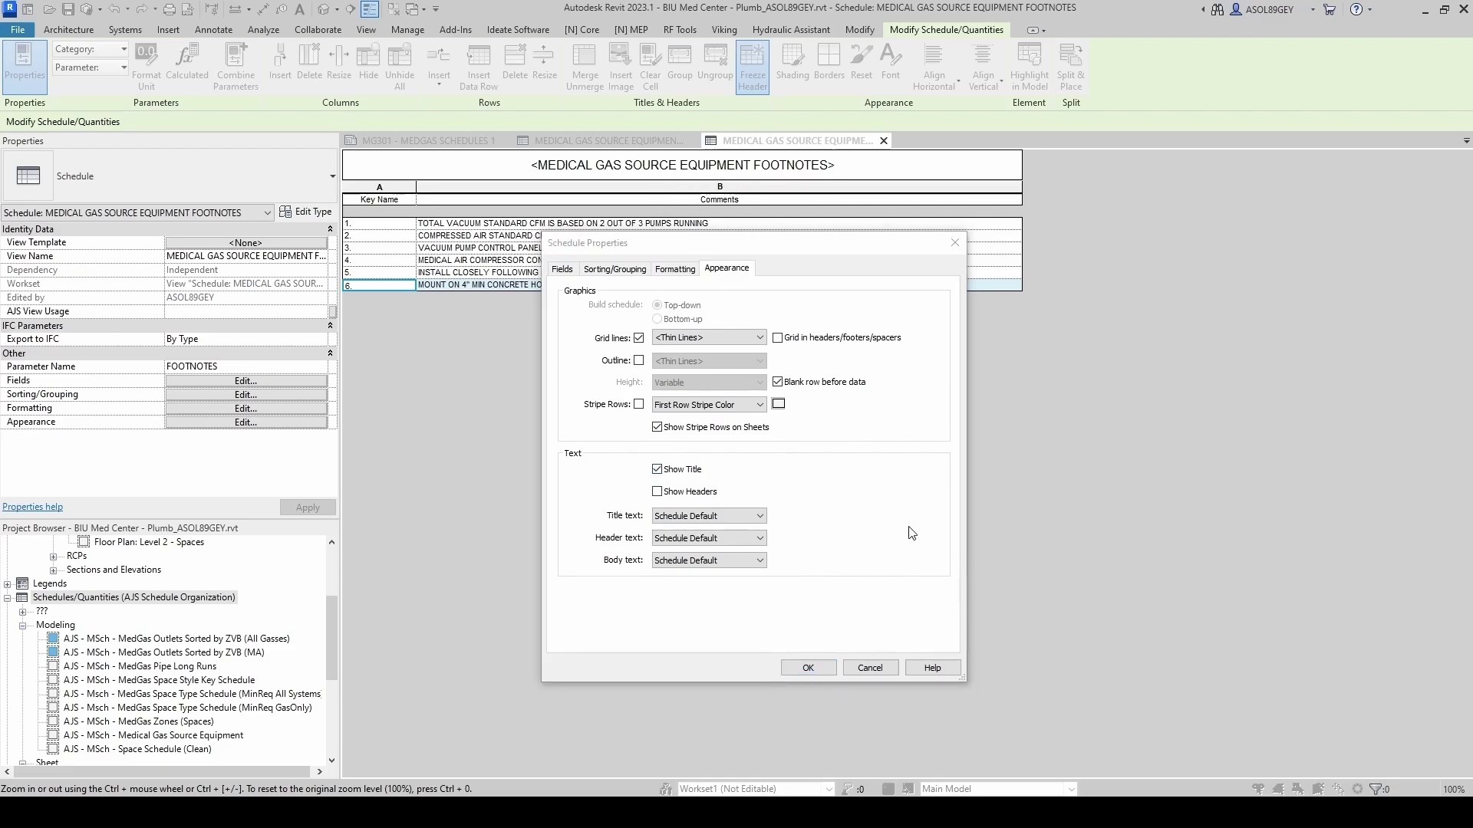
{"action": "left_click", "coordinate": [809, 667]}
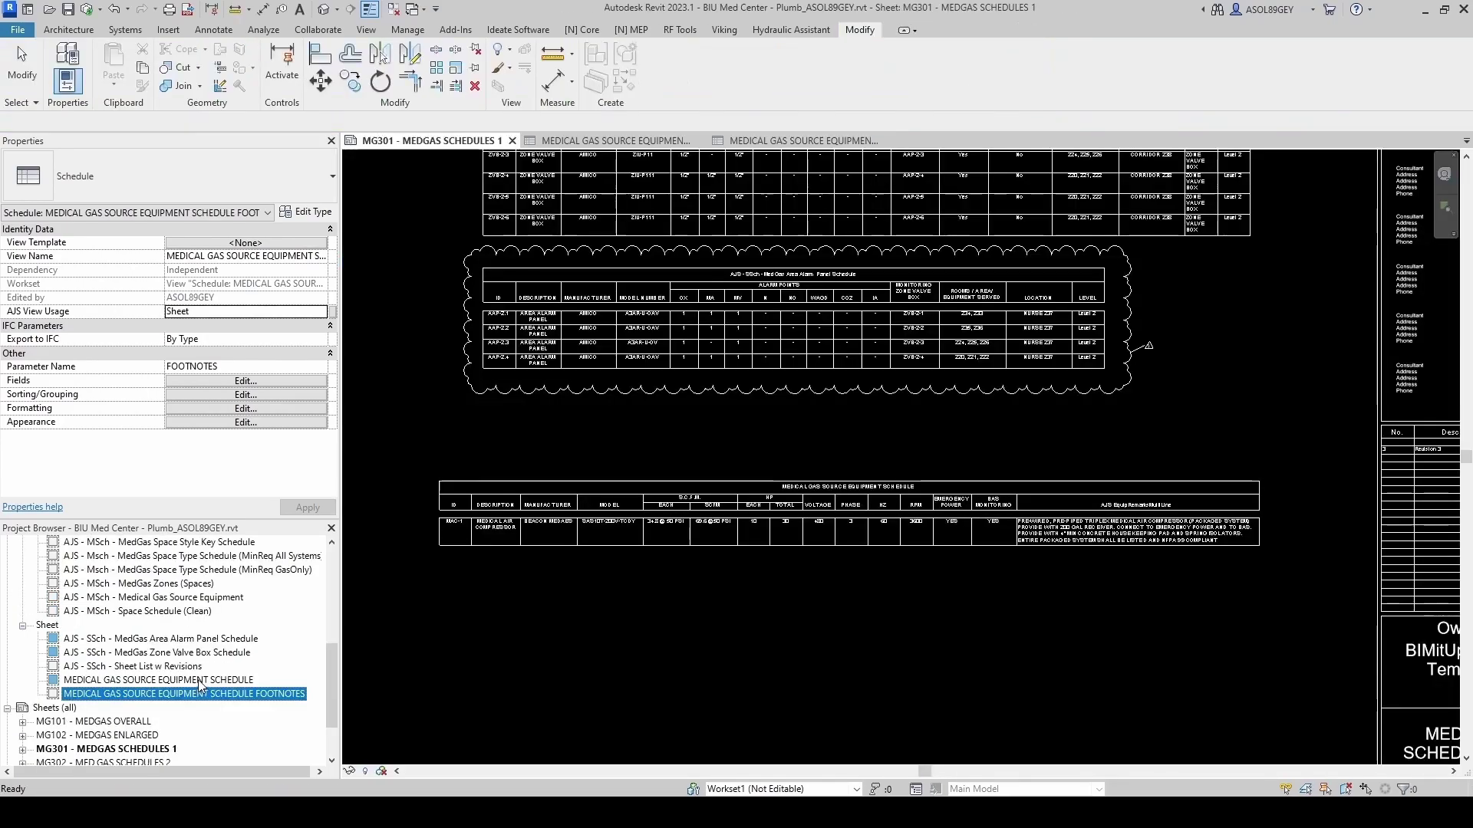
Place the six-note MEDICAL GAS SOURCE EQUIPMENT SCHEDULE FOOTNOTES on sheet MG301, left-aligned directly beneath the medical gas source equipment schedule
{"action": "left_click", "coordinate": [200, 682]}
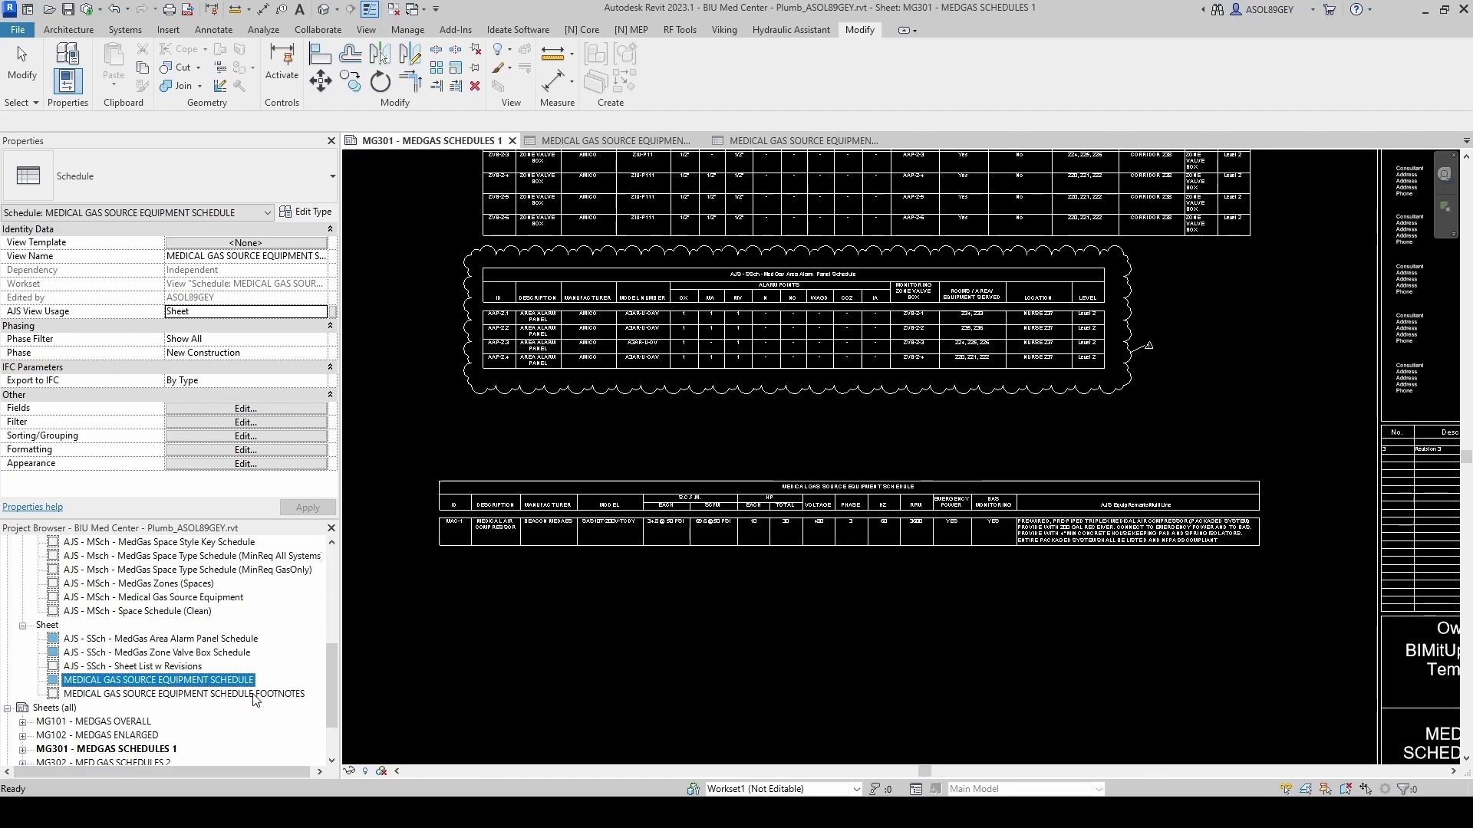
{"action": "left_click_drag", "start_coordinate": [256, 700], "coordinate": [623, 628]}
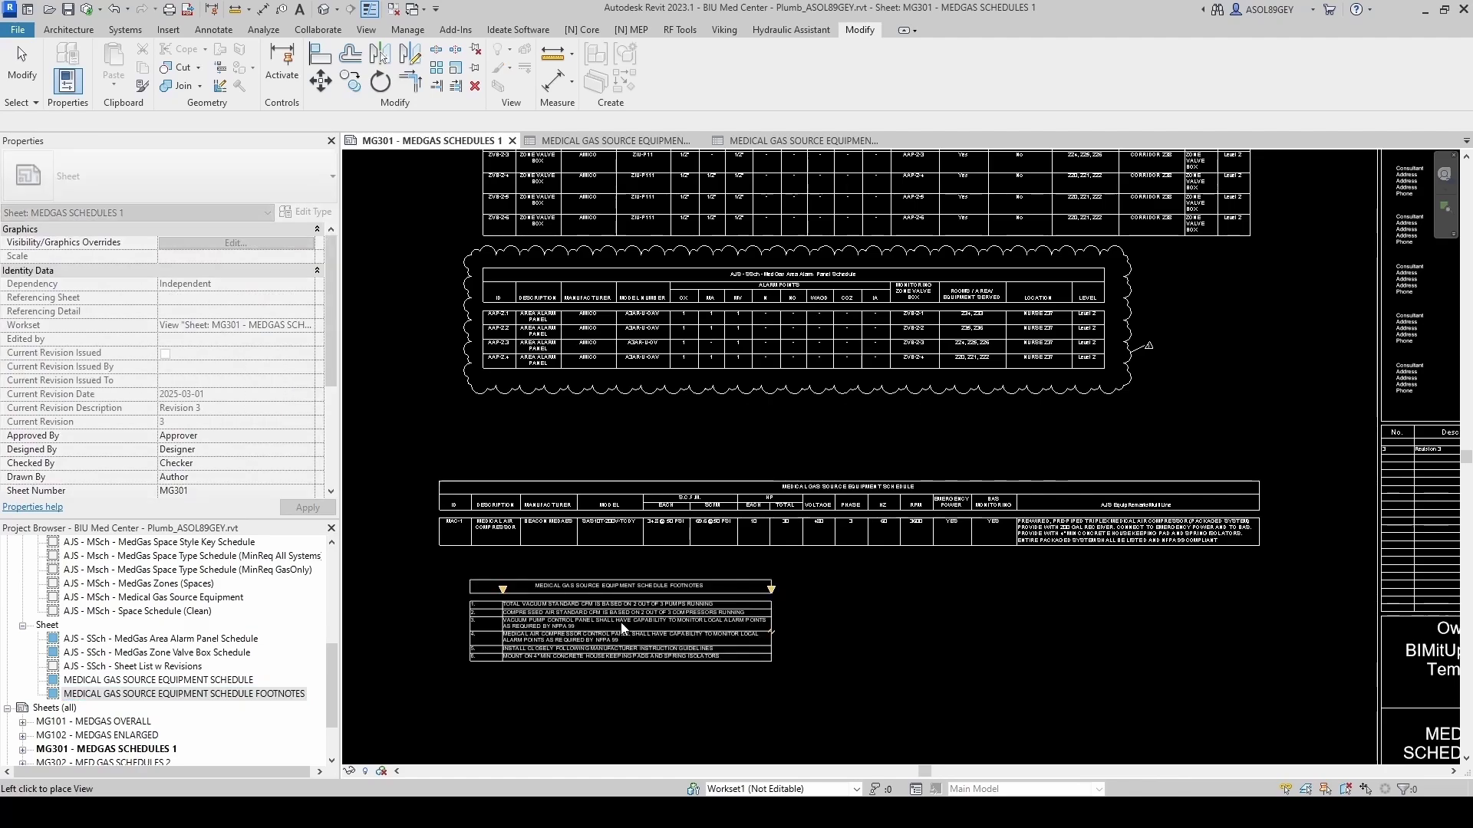
{"action": "scroll", "coordinate": [622, 629], "scroll_direction": "up", "scroll_amount": 2}
{"action": "left_click", "coordinate": [597, 615]}
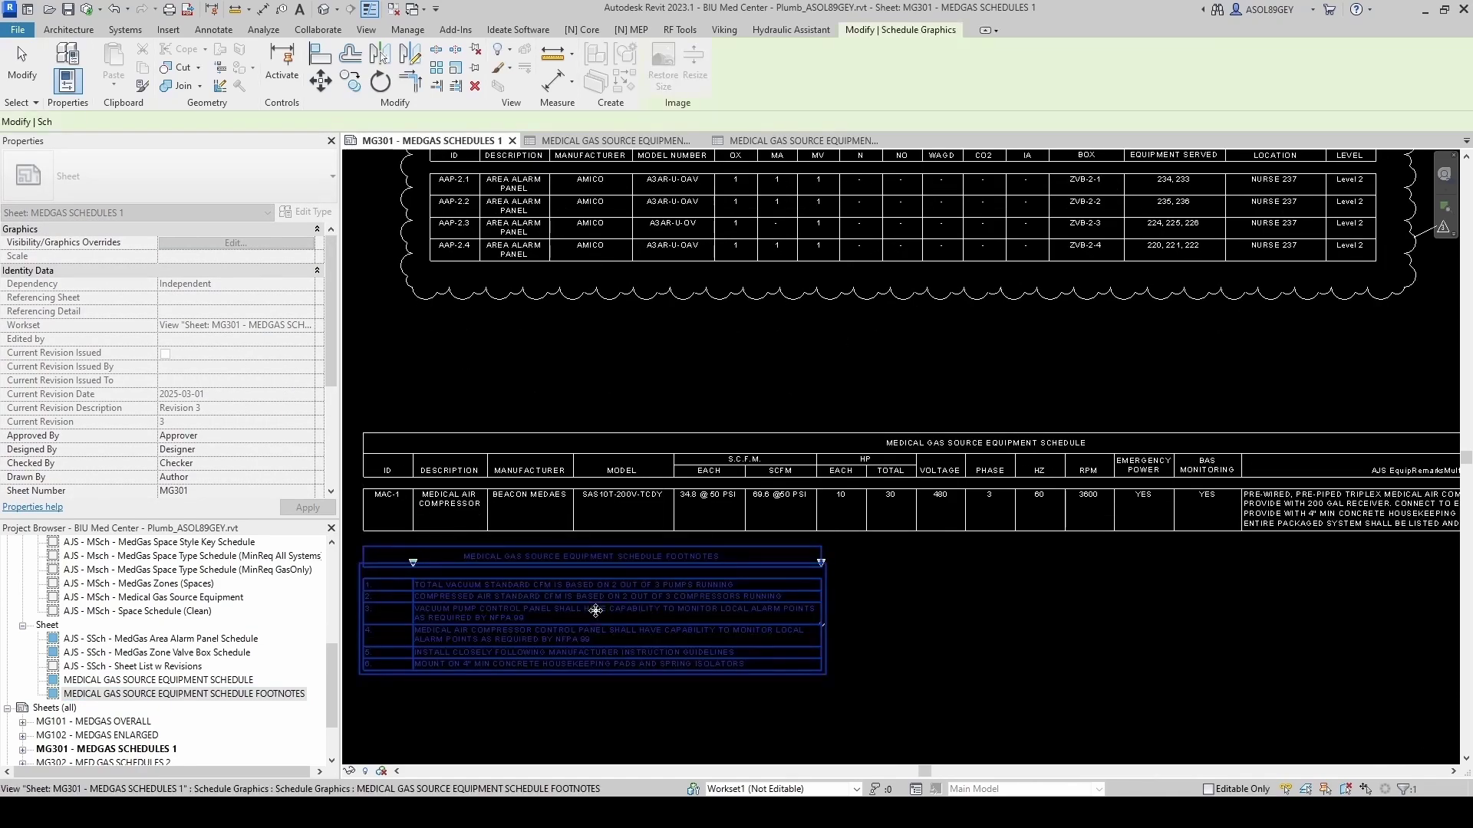
Widen the text column of the medical gas footnotes on sheet MG301 to match the width of the equipment schedule above
{"action": "scroll", "coordinate": [597, 614], "scroll_direction": "down", "scroll_amount": 2}
{"action": "key", "text": "Escape"}
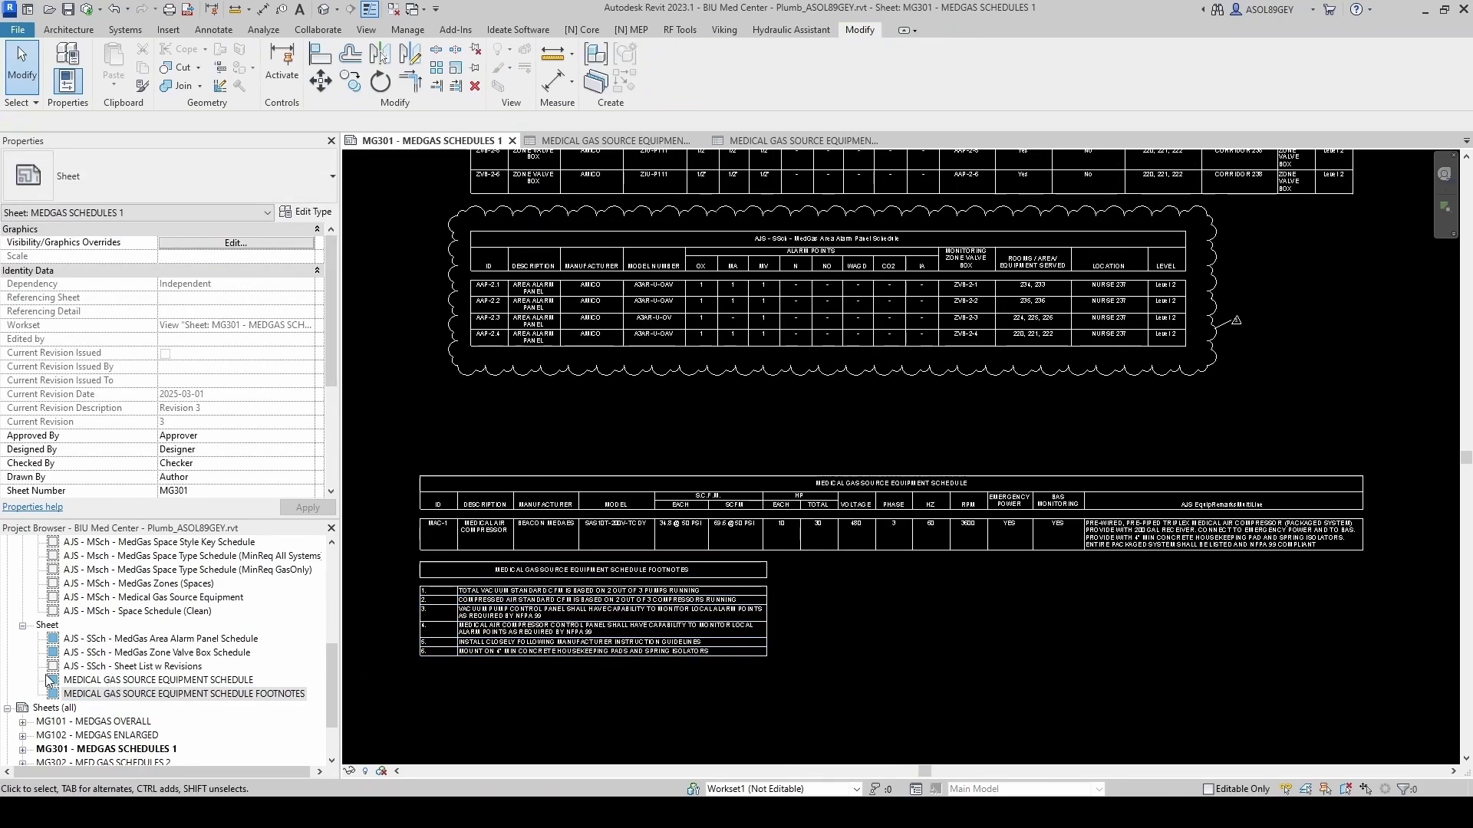
{"action": "left_click", "coordinate": [770, 575]}
{"action": "left_click_drag", "start_coordinate": [771, 577], "coordinate": [1361, 577]}
{"action": "scroll", "coordinate": [777, 598], "scroll_direction": "up", "scroll_amount": 1}
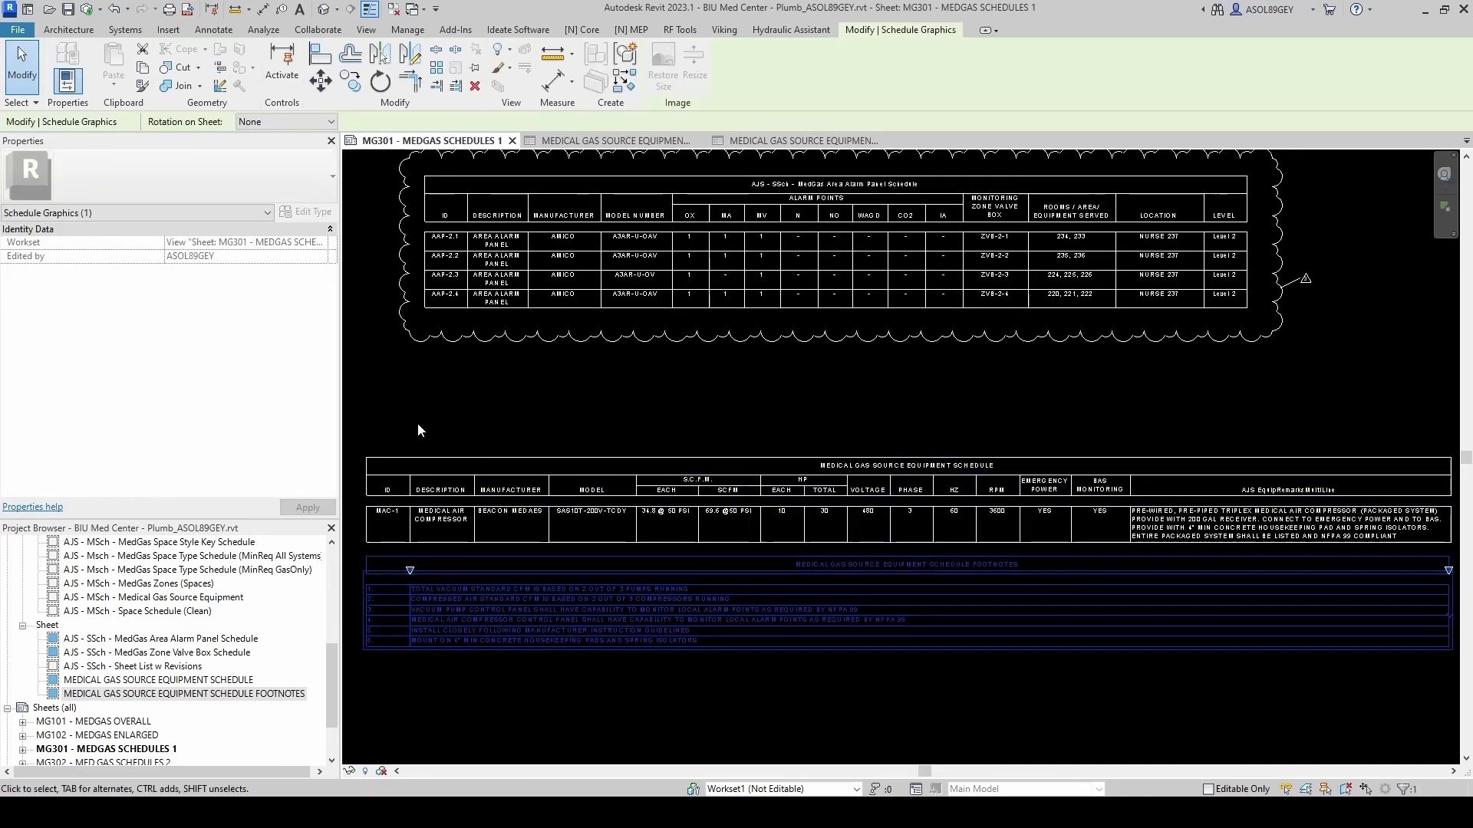
{"action": "left_click", "coordinate": [393, 329]}
Turn off the grid lines in the appearance settings of the MEDICAL GAS SOURCE EQUIPMENT SCHEDULE FOOTNOTES schedule
{"action": "left_click", "coordinate": [764, 144]}
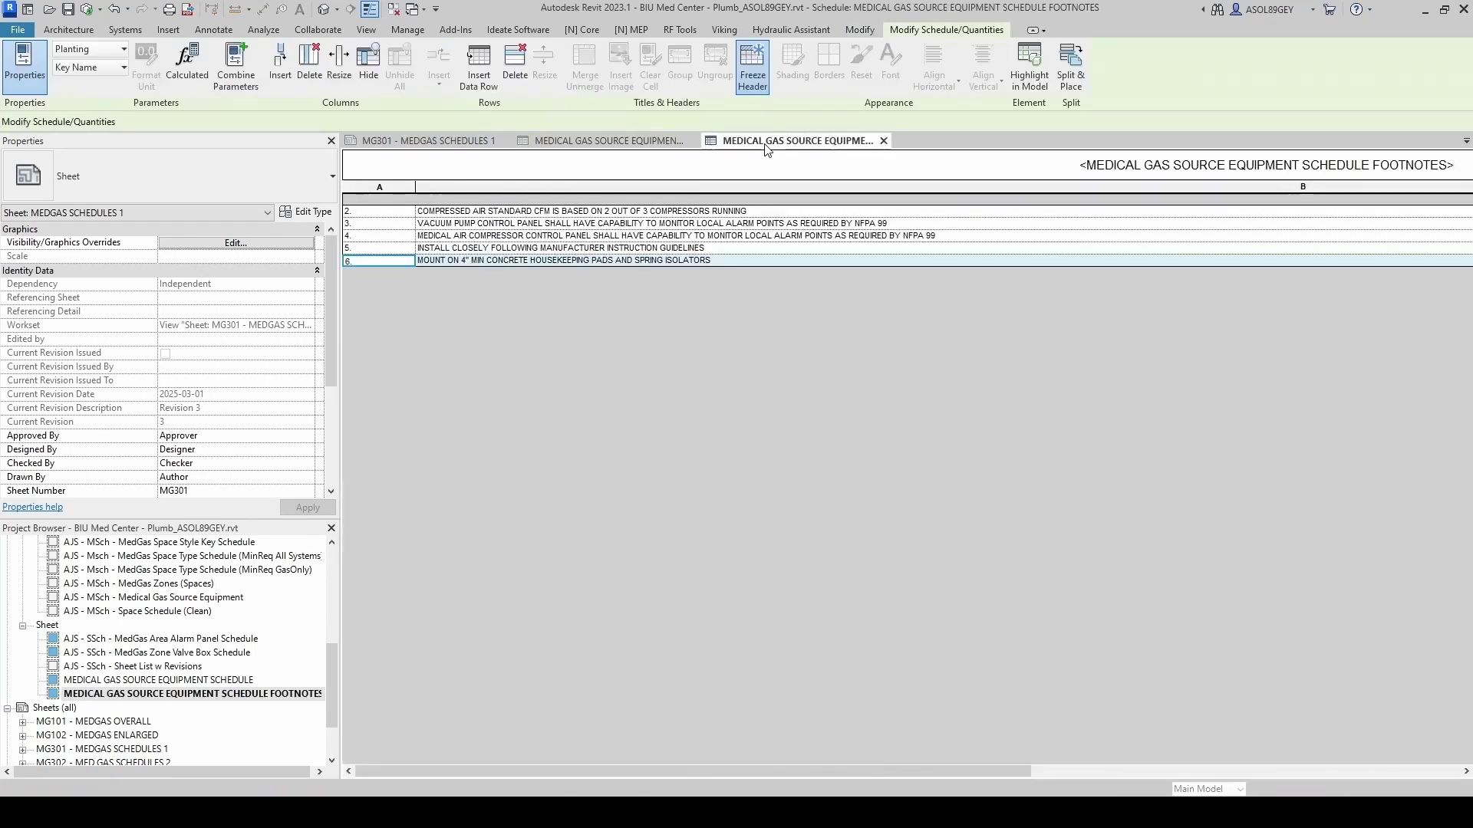
{"action": "left_click", "coordinate": [422, 140]}
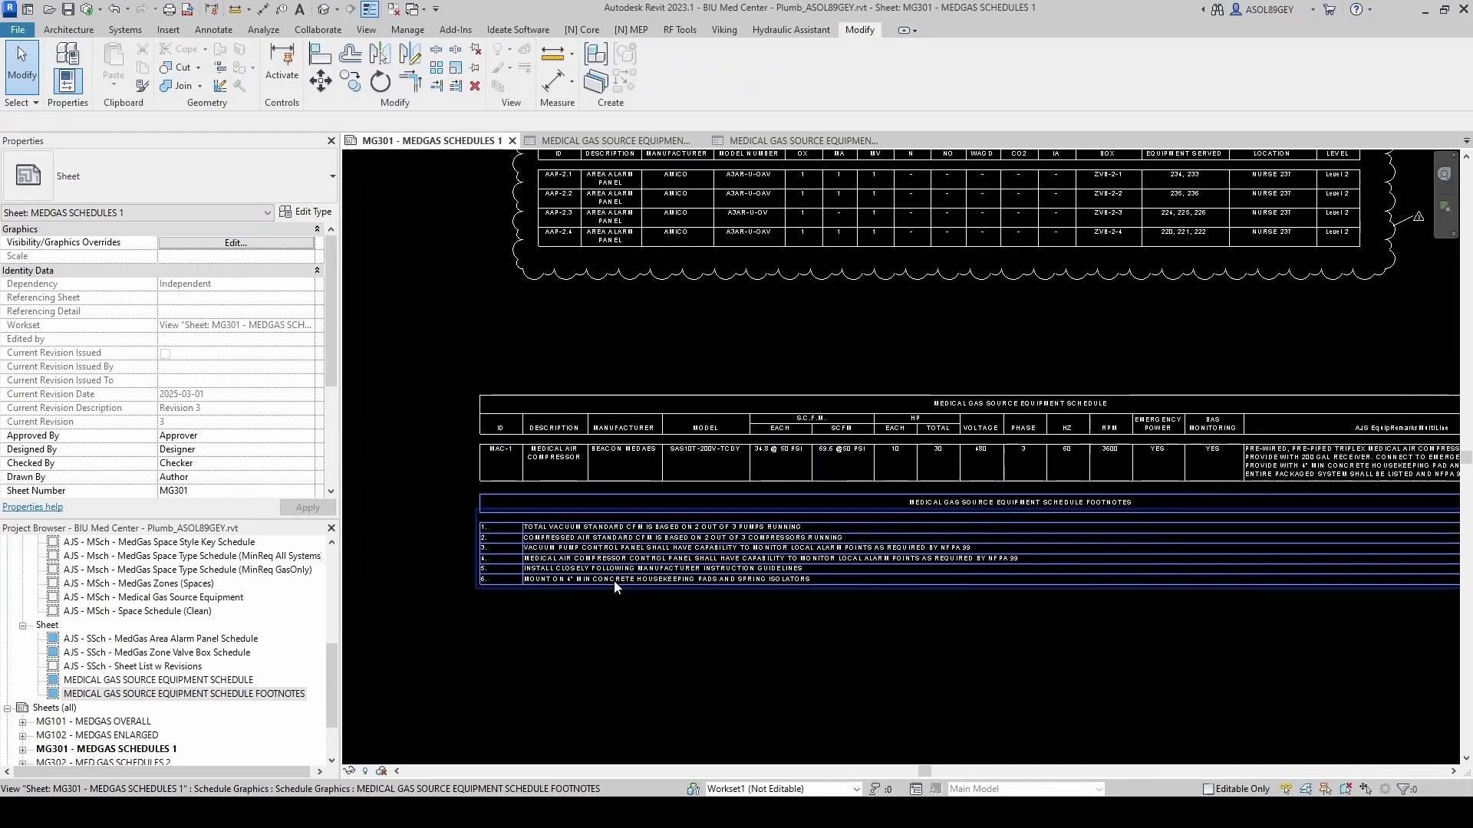
{"action": "scroll", "coordinate": [484, 554], "scroll_direction": "up", "scroll_amount": 1}
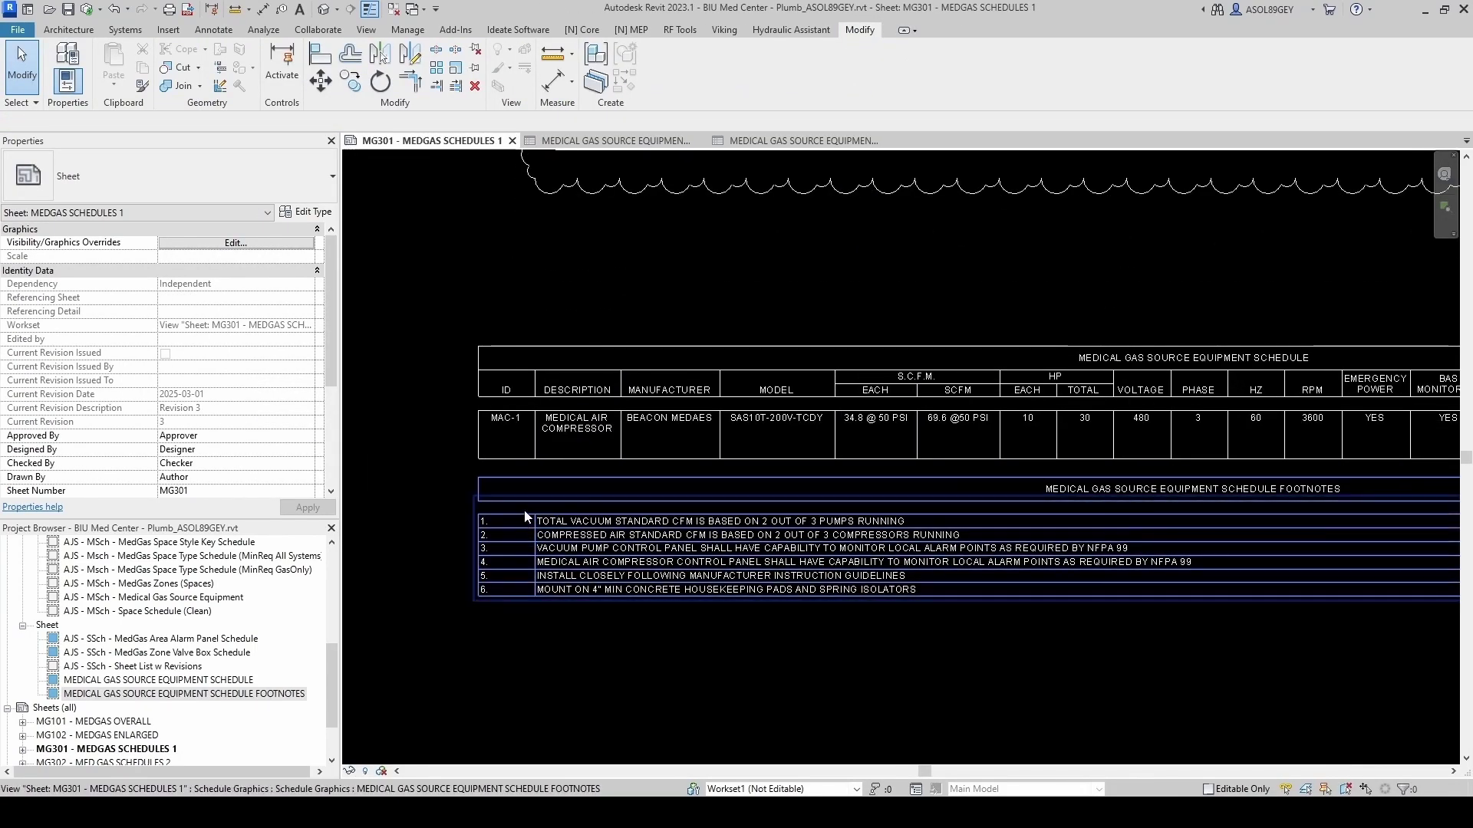
{"action": "left_click", "coordinate": [761, 139]}
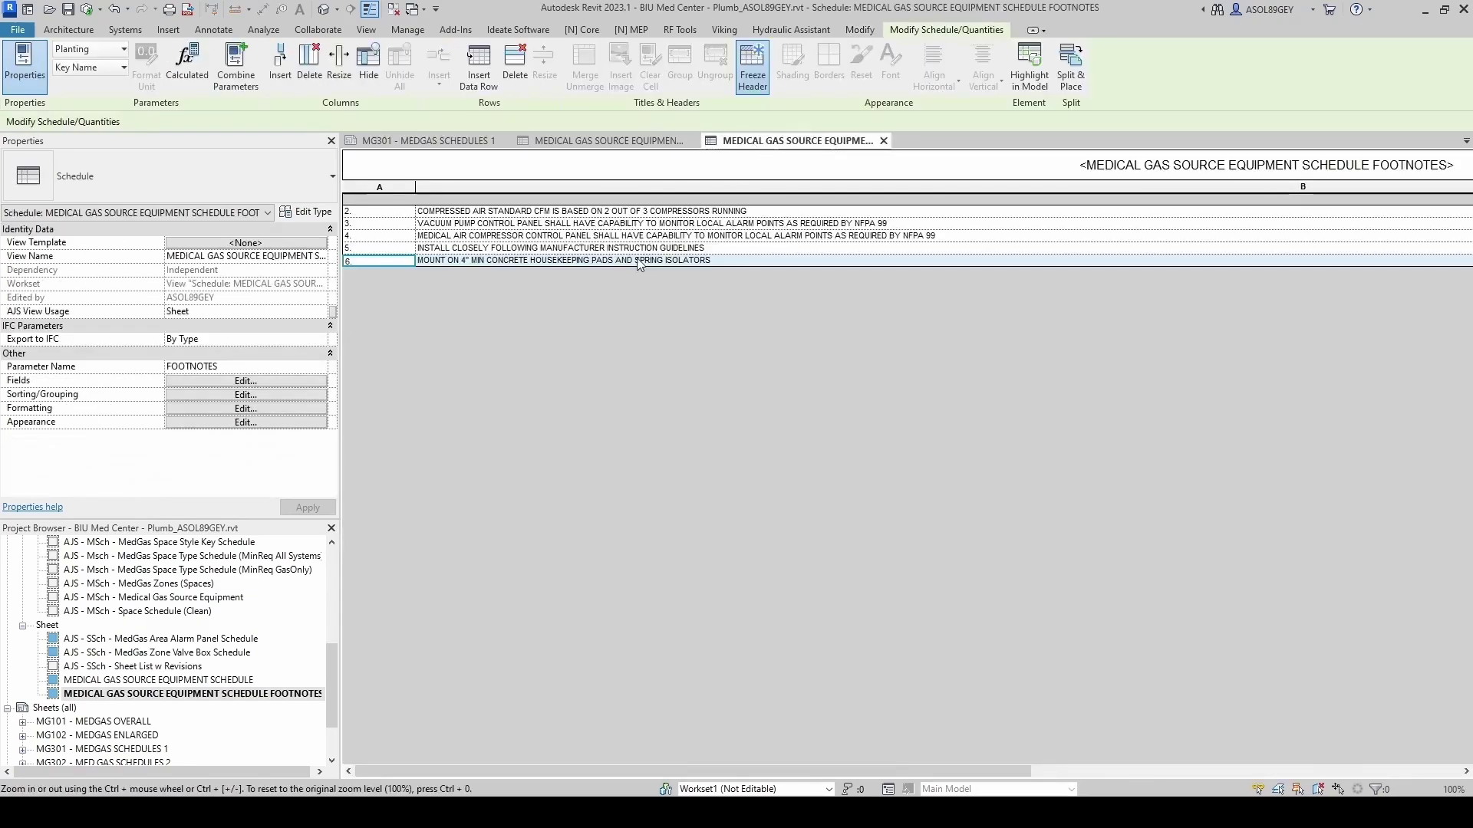
{"action": "left_click", "coordinate": [246, 423]}
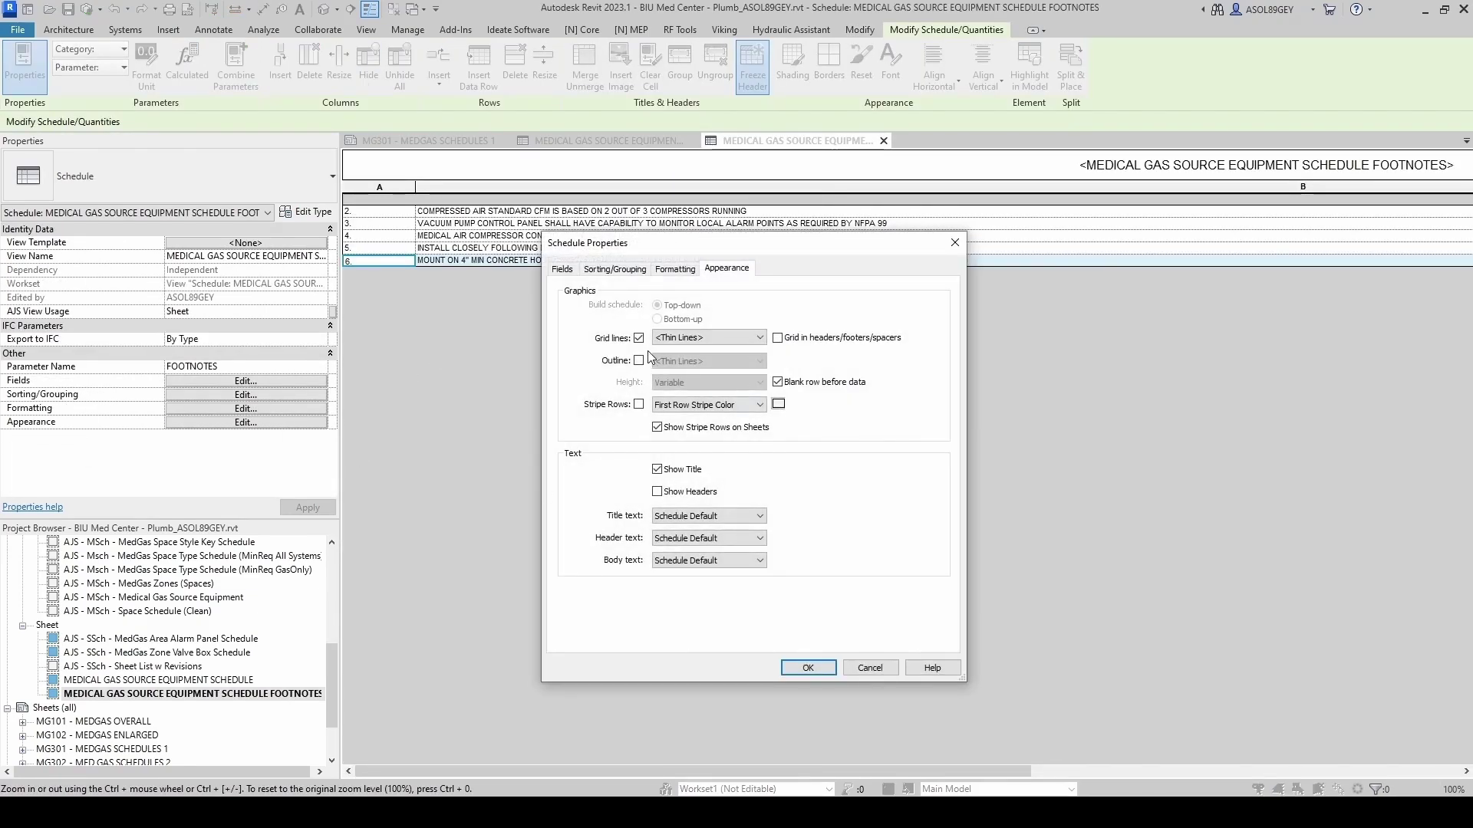
{"action": "left_click", "coordinate": [800, 669]}
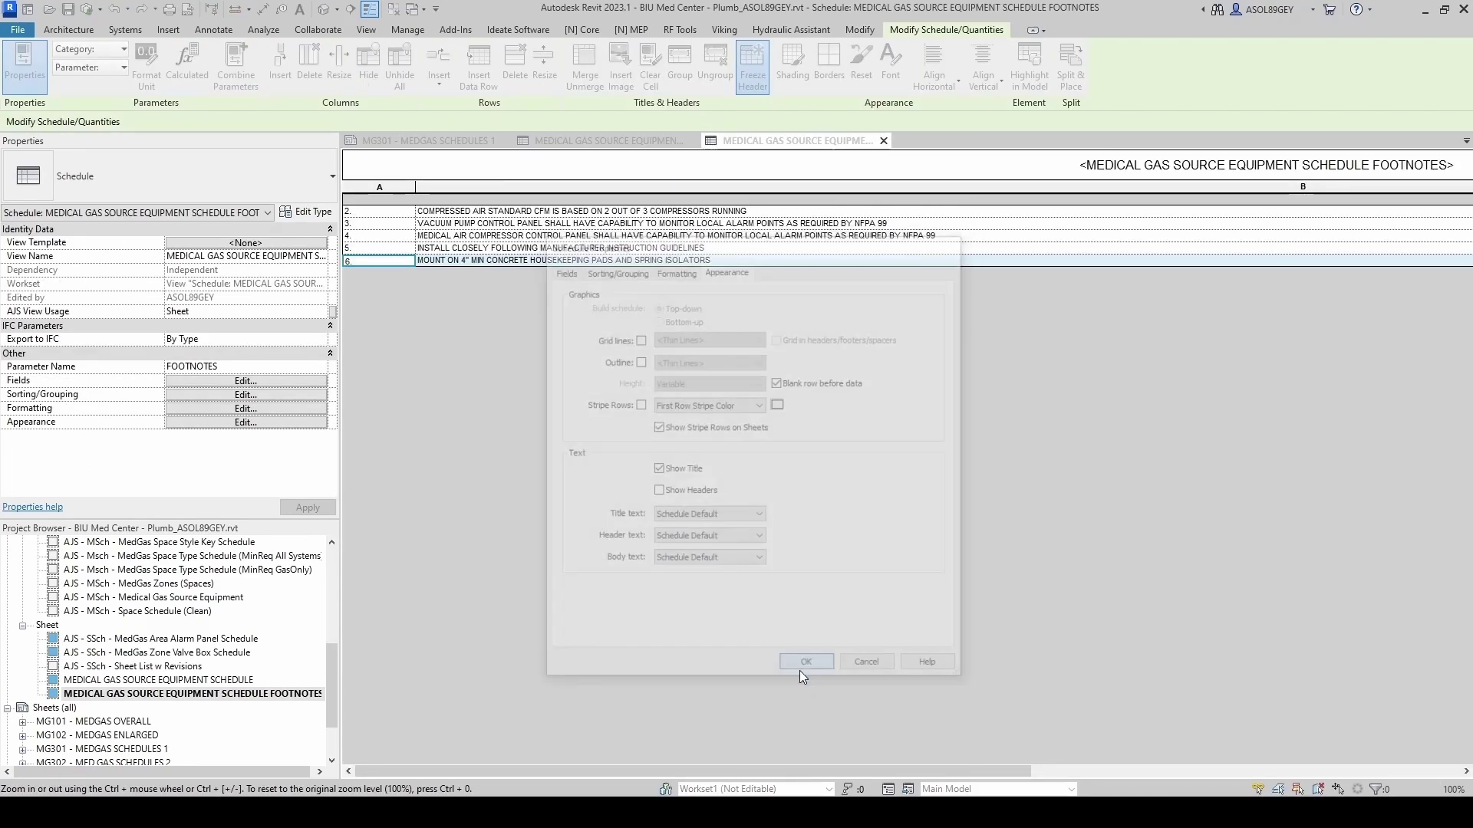
Narrow the number column of the footnotes placed on sheet MG301 so the notes sit close to their numbers
{"action": "left_click", "coordinate": [430, 140]}
{"action": "scroll", "coordinate": [572, 512], "scroll_direction": "down", "scroll_amount": 3}
{"action": "scroll", "coordinate": [501, 513], "scroll_direction": "up", "scroll_amount": 2}
{"action": "left_click", "coordinate": [577, 508]}
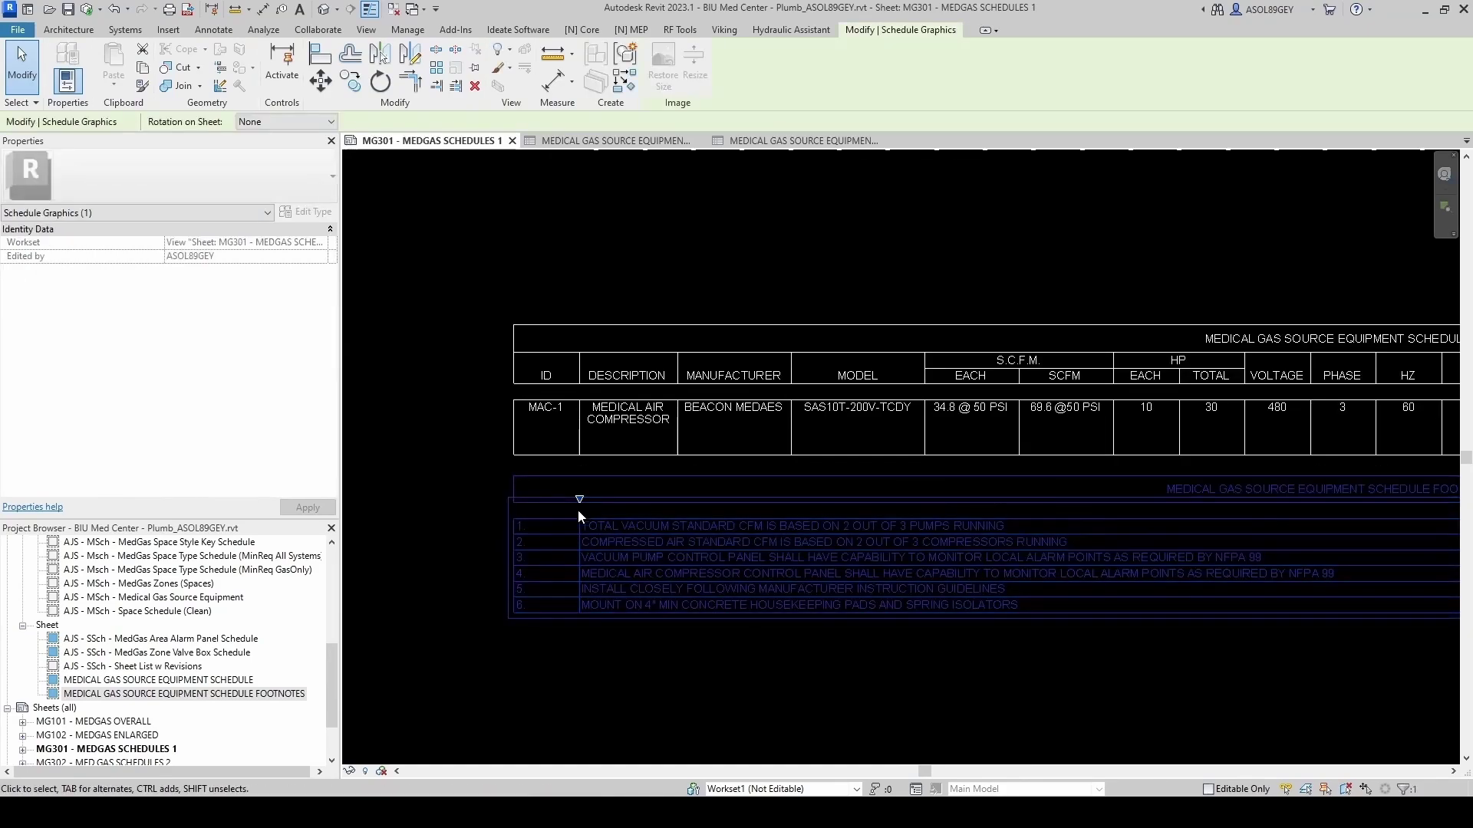
{"action": "scroll", "coordinate": [571, 510], "scroll_direction": "up", "scroll_amount": 2}
{"action": "left_click_drag", "start_coordinate": [586, 499], "coordinate": [519, 504]}
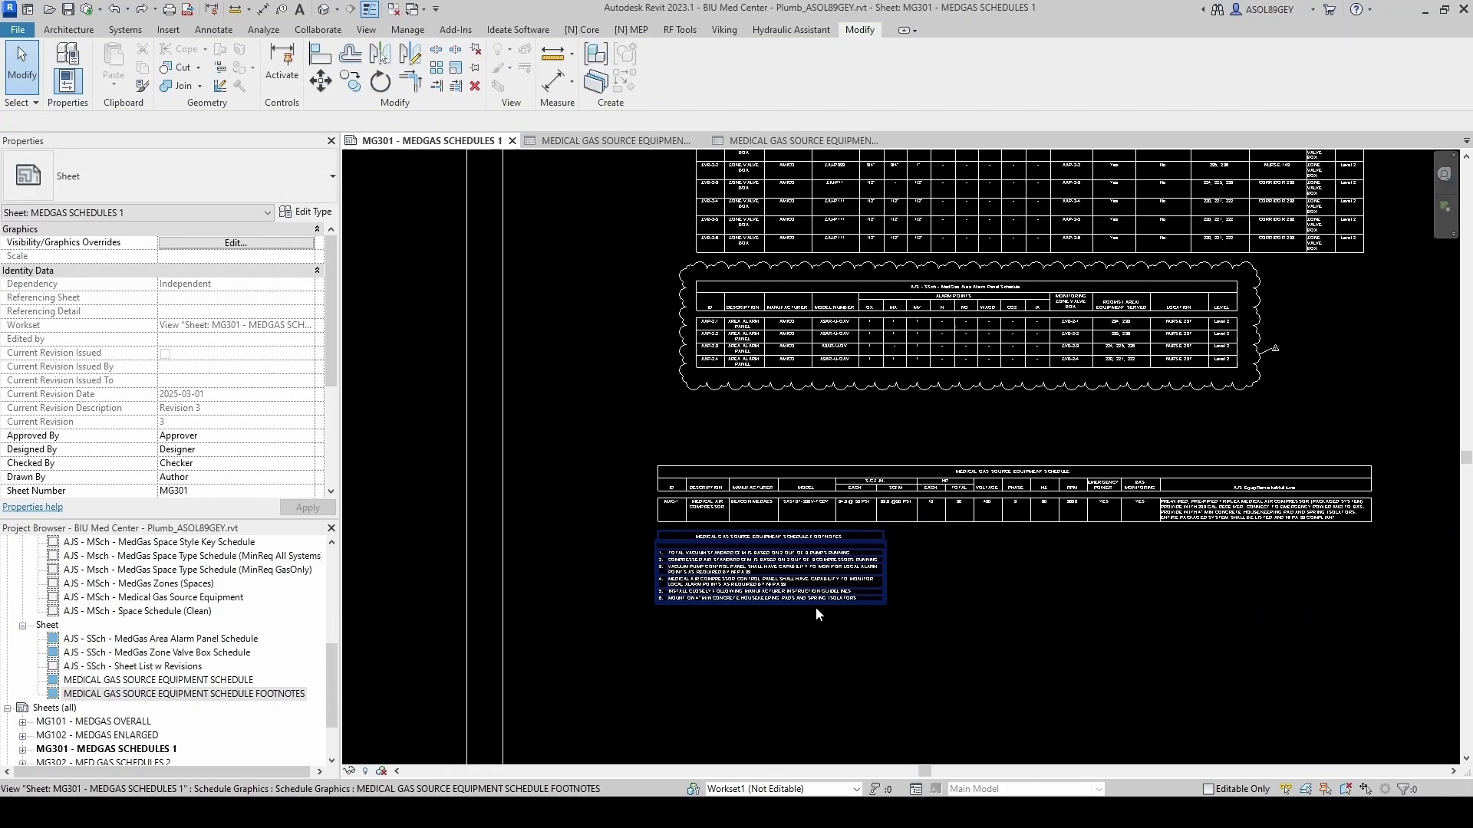
Turn on the outline in the appearance settings of the MEDICAL GAS SOURCE EQUIPMENT SCHEDULE FOOTNOTES schedule
{"action": "scroll", "coordinate": [818, 607], "scroll_direction": "up", "scroll_amount": 1}
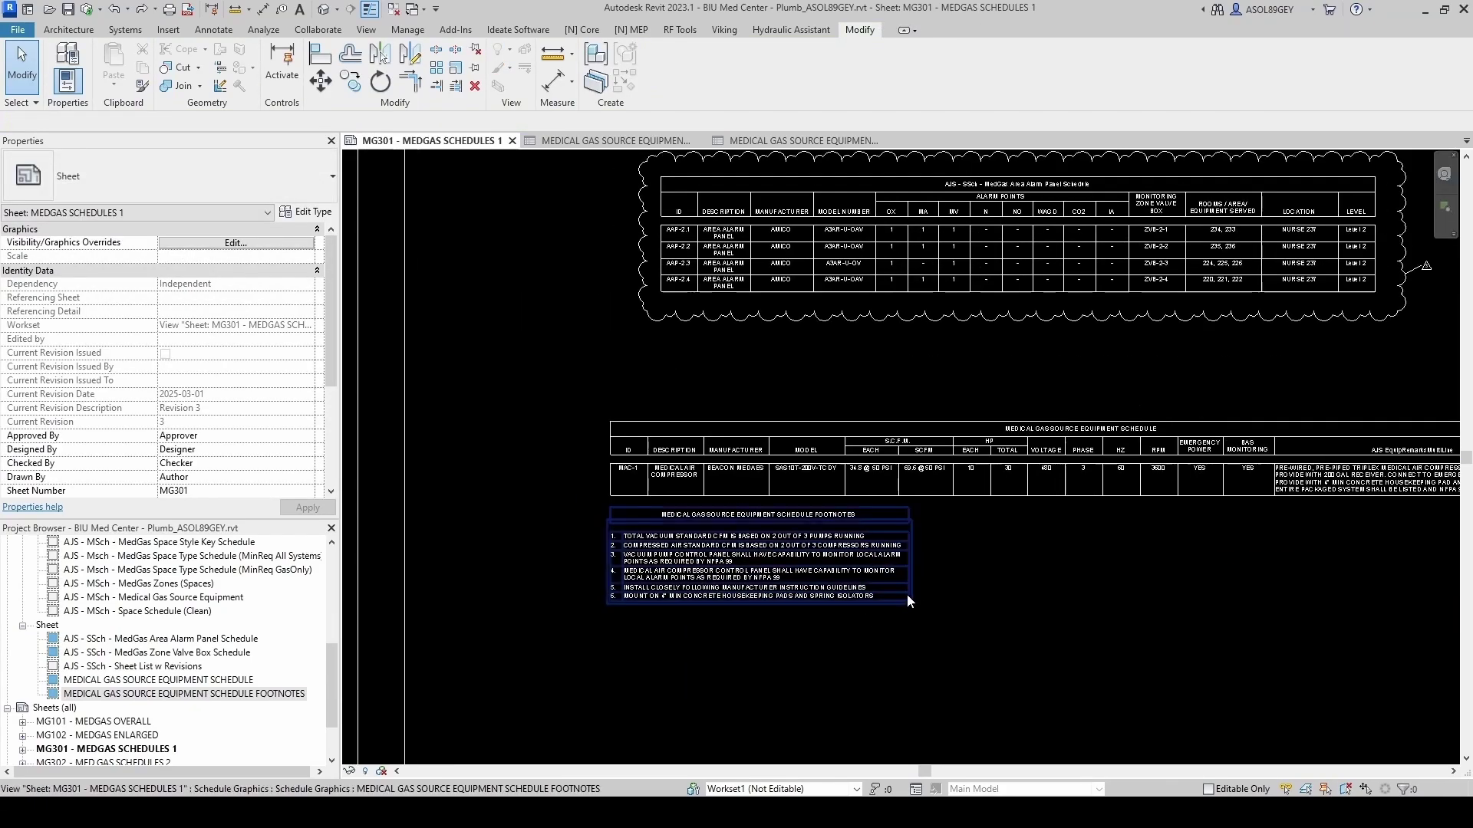
{"action": "left_click", "coordinate": [633, 528]}
{"action": "left_click", "coordinate": [562, 376]}
{"action": "left_click", "coordinate": [758, 141]}
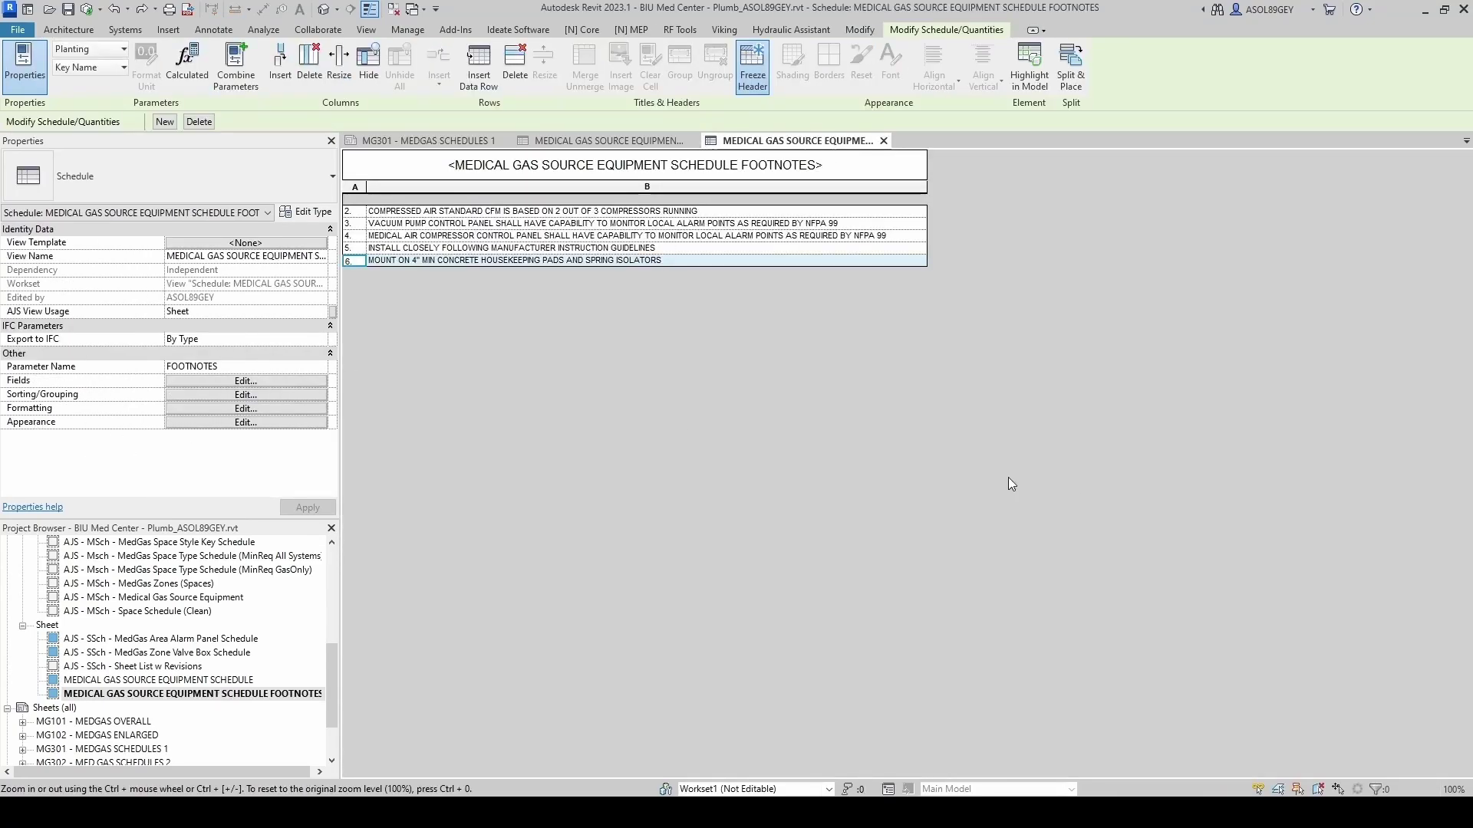
{"action": "left_click", "coordinate": [245, 423]}
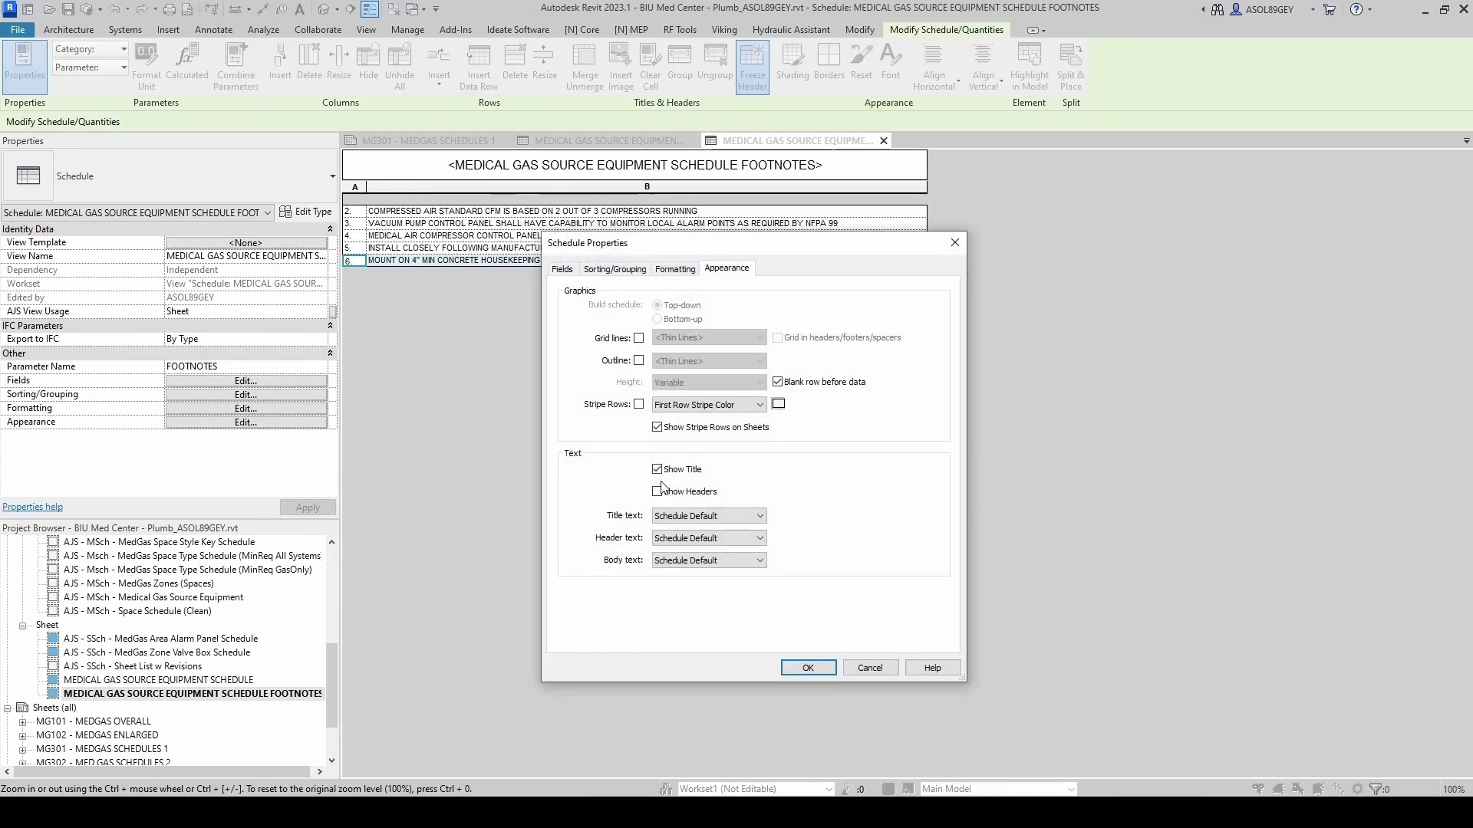
{"action": "left_click", "coordinate": [813, 666]}
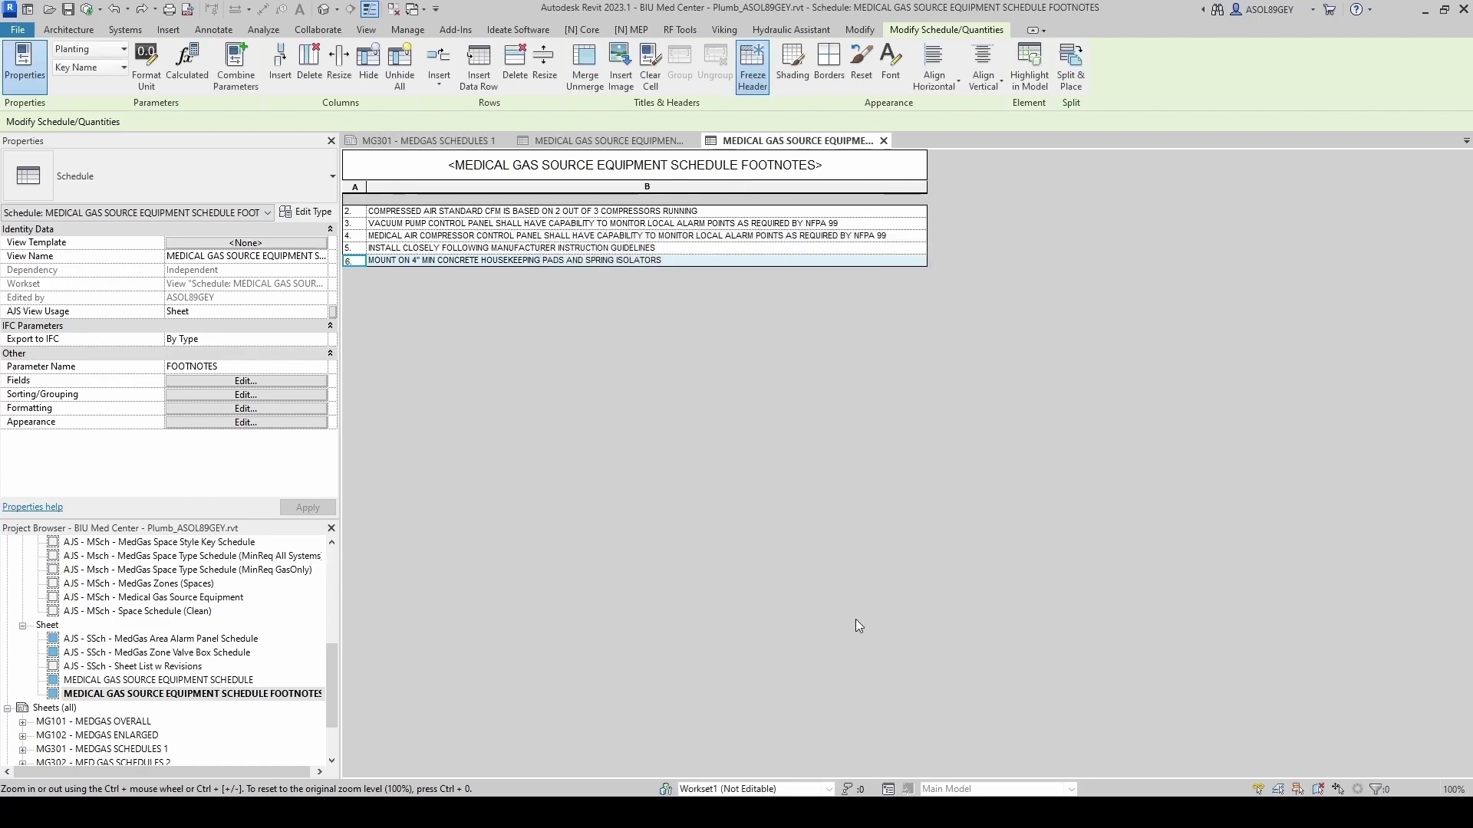
Stretch the outlined footnotes' text column on sheet MG301 until its right edge lines up with the medical gas source equipment schedule
{"action": "left_click", "coordinate": [386, 138]}
{"action": "scroll", "coordinate": [564, 593], "scroll_direction": "up", "scroll_amount": 4}
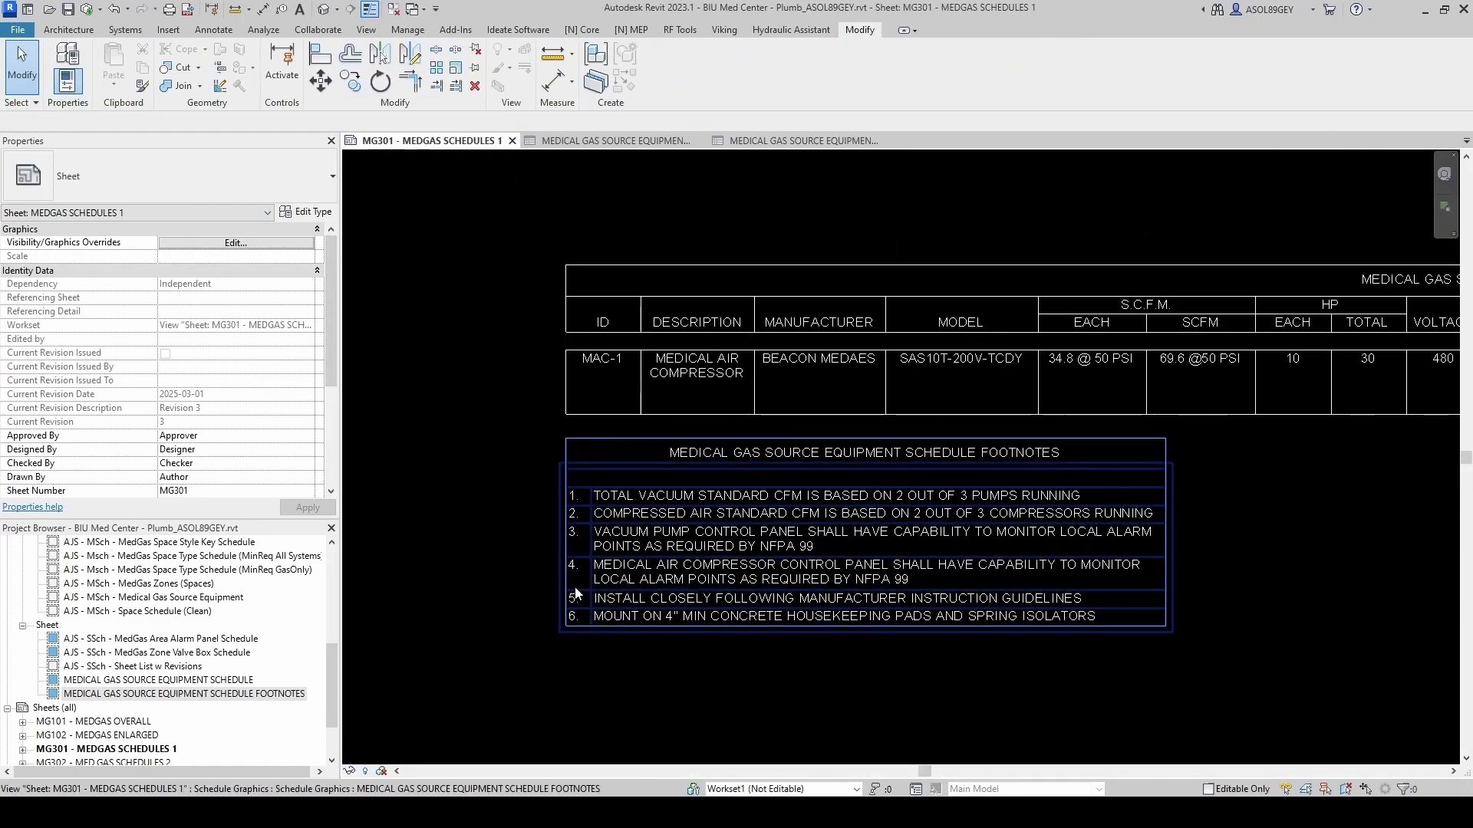
{"action": "scroll", "coordinate": [564, 593], "scroll_direction": "down", "scroll_amount": 3}
{"action": "left_click", "coordinate": [477, 449]}
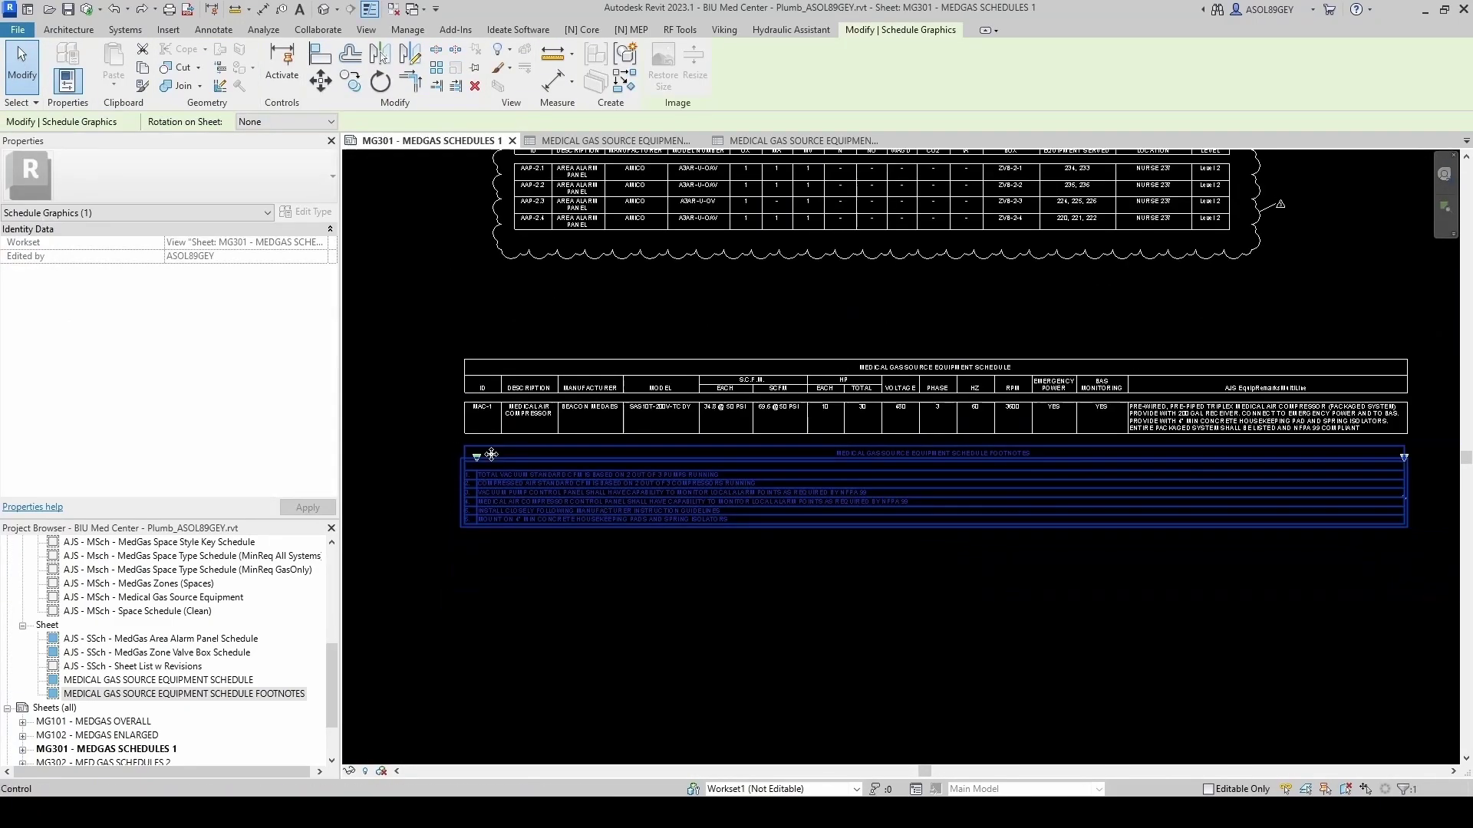
{"action": "scroll", "coordinate": [1186, 466], "scroll_direction": "up", "scroll_amount": 5}
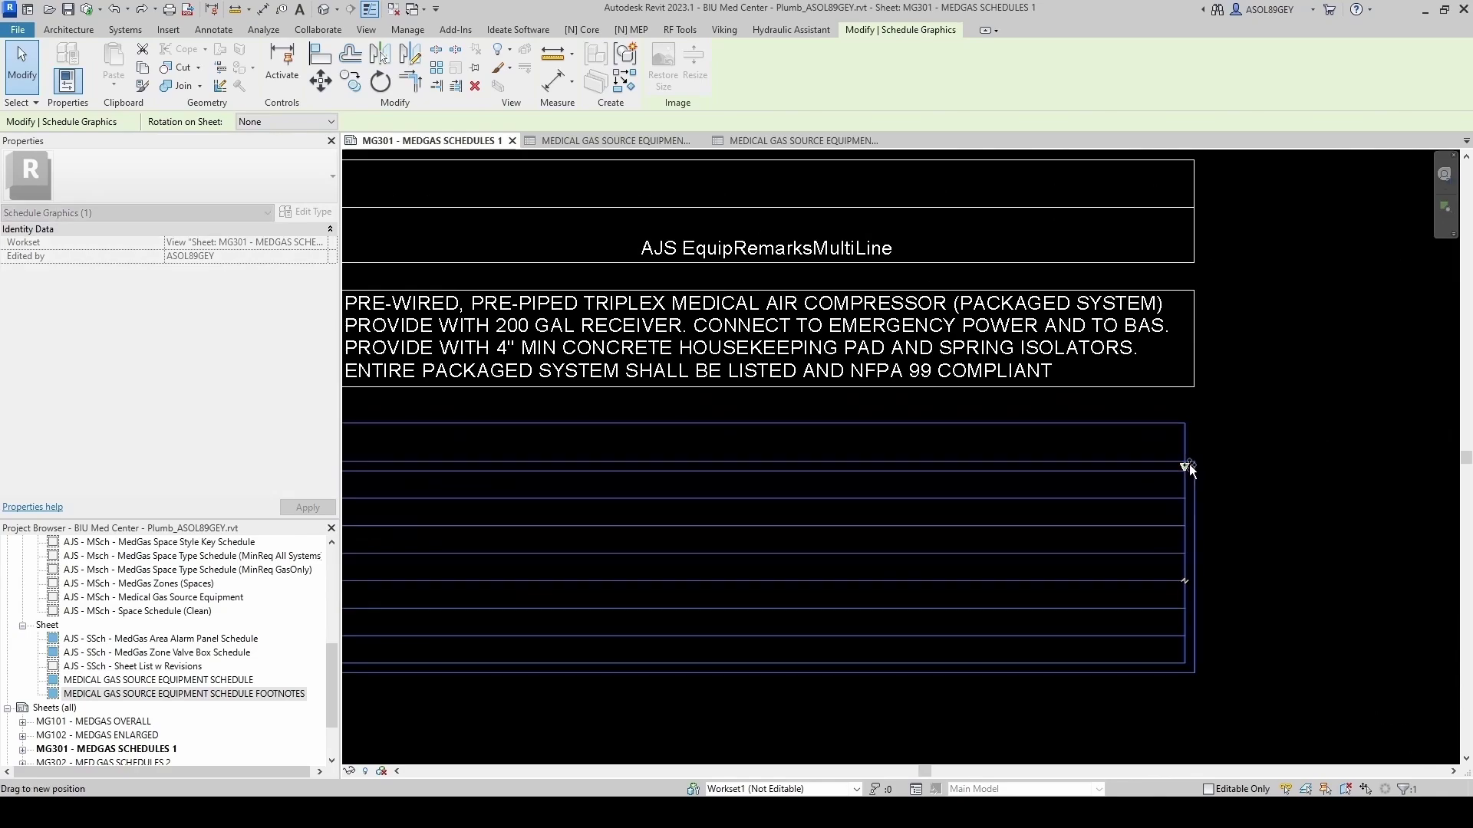
{"action": "scroll", "coordinate": [1263, 462], "scroll_direction": "down", "scroll_amount": 5}
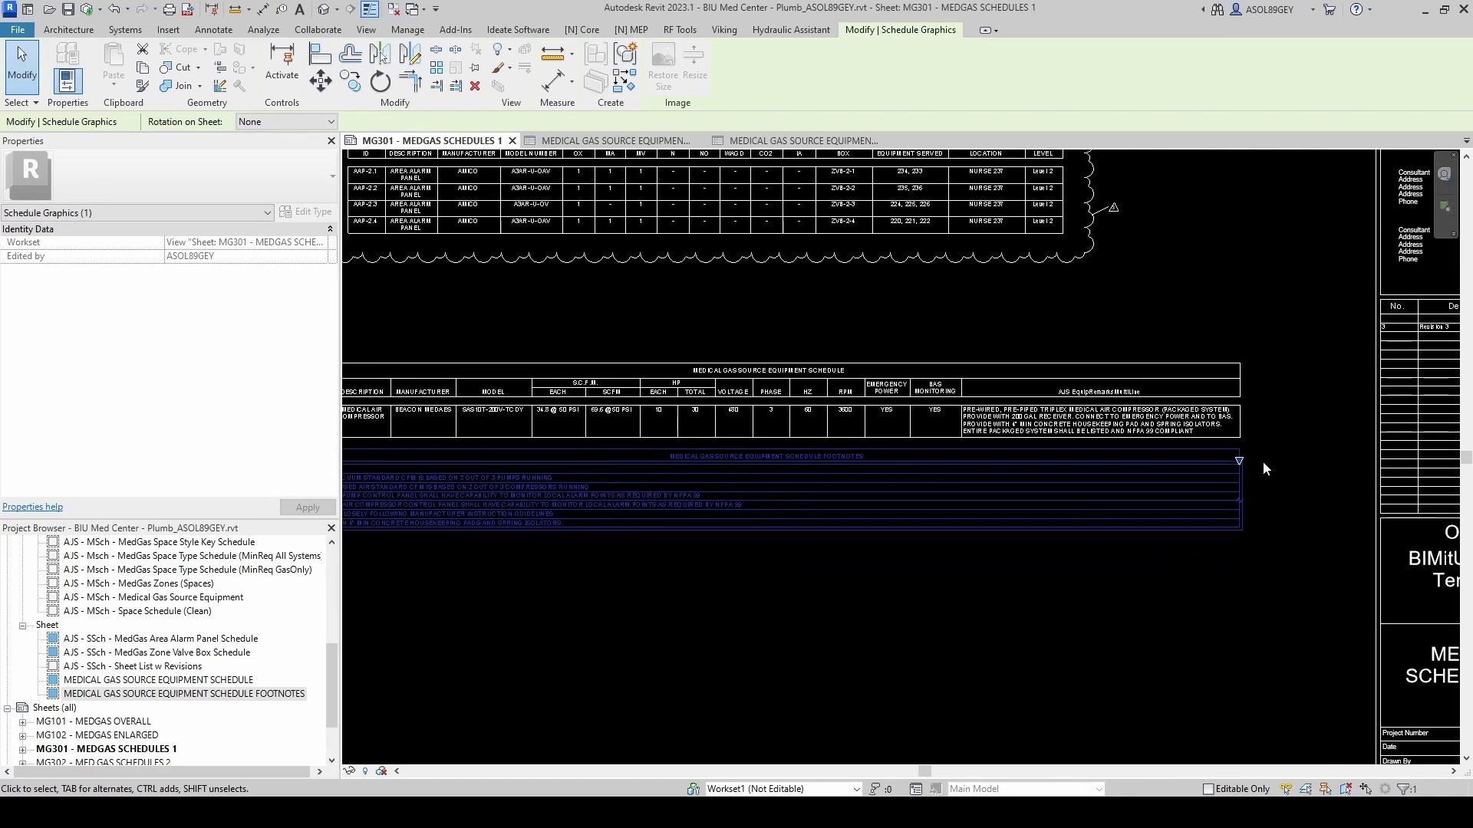
{"action": "scroll", "coordinate": [1263, 462], "scroll_direction": "down", "scroll_amount": 2}
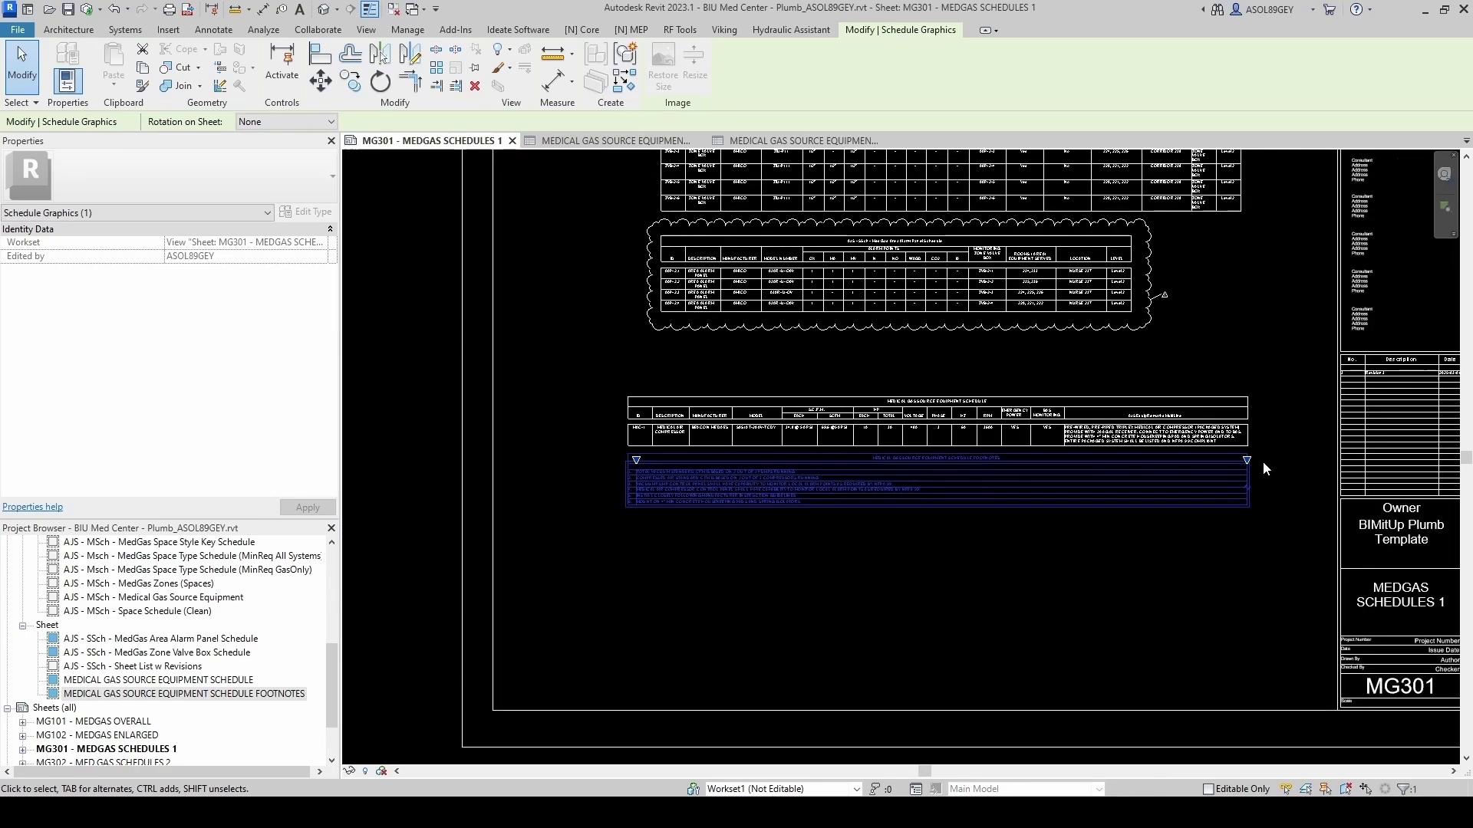
Nudge the footnotes up on the sheet until they sit against the underside of the medical gas source equipment schedule
{"action": "scroll", "coordinate": [721, 452], "scroll_direction": "up", "scroll_amount": 4}
{"action": "scroll", "coordinate": [497, 469], "scroll_direction": "up", "scroll_amount": 2}
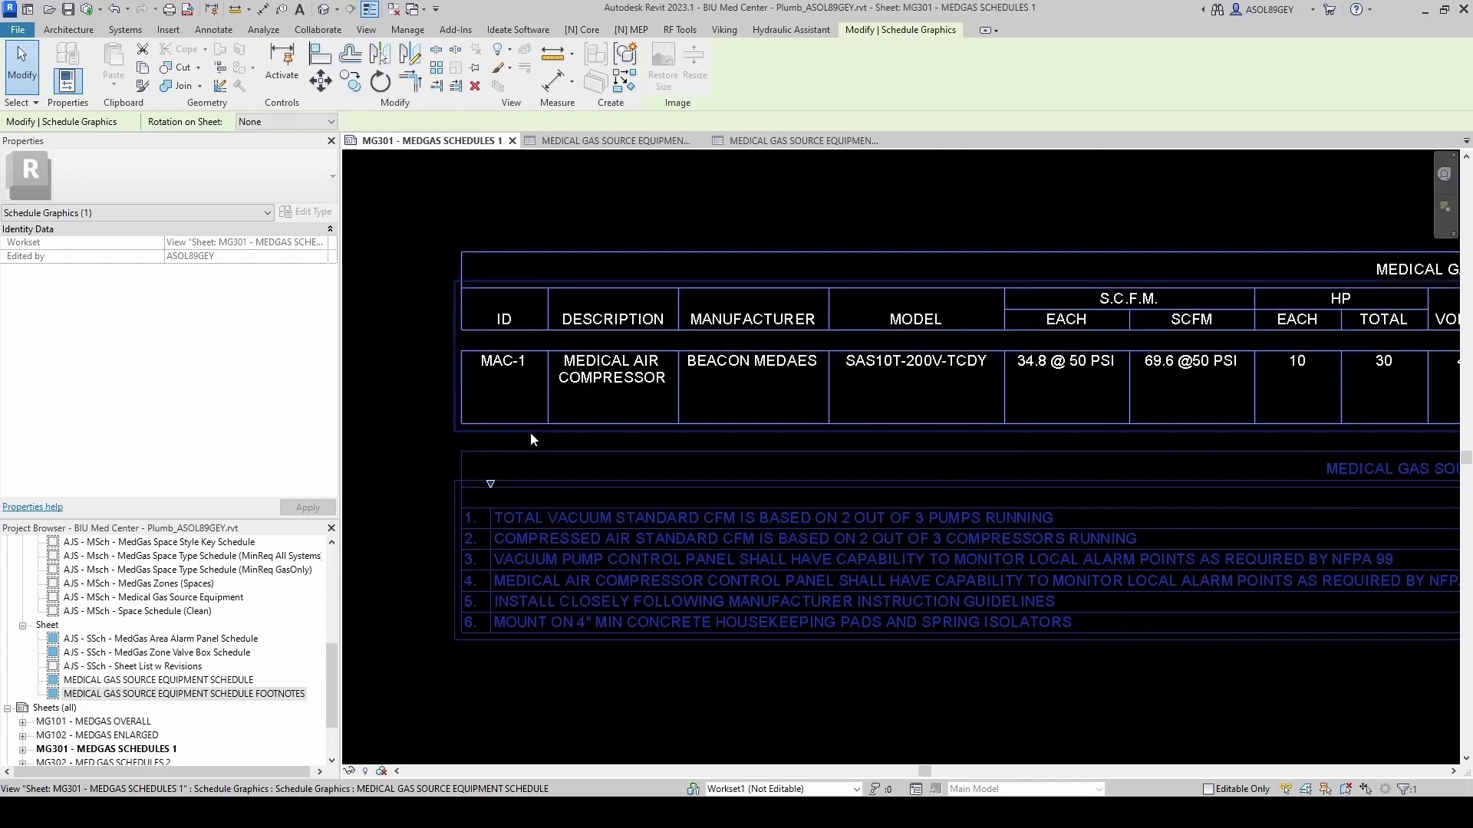
{"action": "key", "text": "Up"}
{"action": "key", "text": "Up"}
{"action": "key", "text": "Up"}
{"action": "key", "text": "Up"}
{"action": "key", "text": "Up"}
{"action": "key", "text": "Up"}
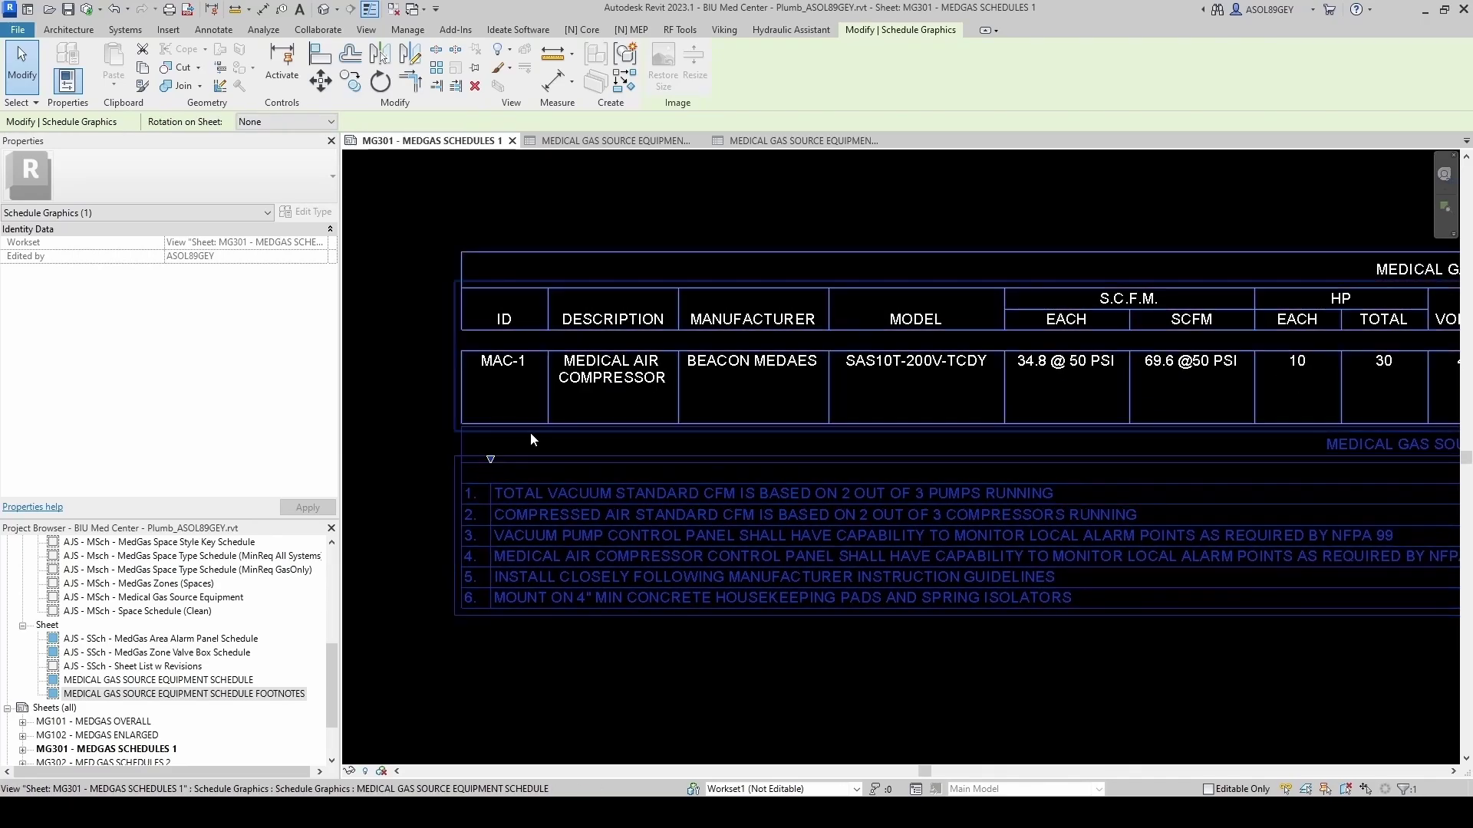
{"action": "key", "text": "Down"}
{"action": "key", "text": "Up"}
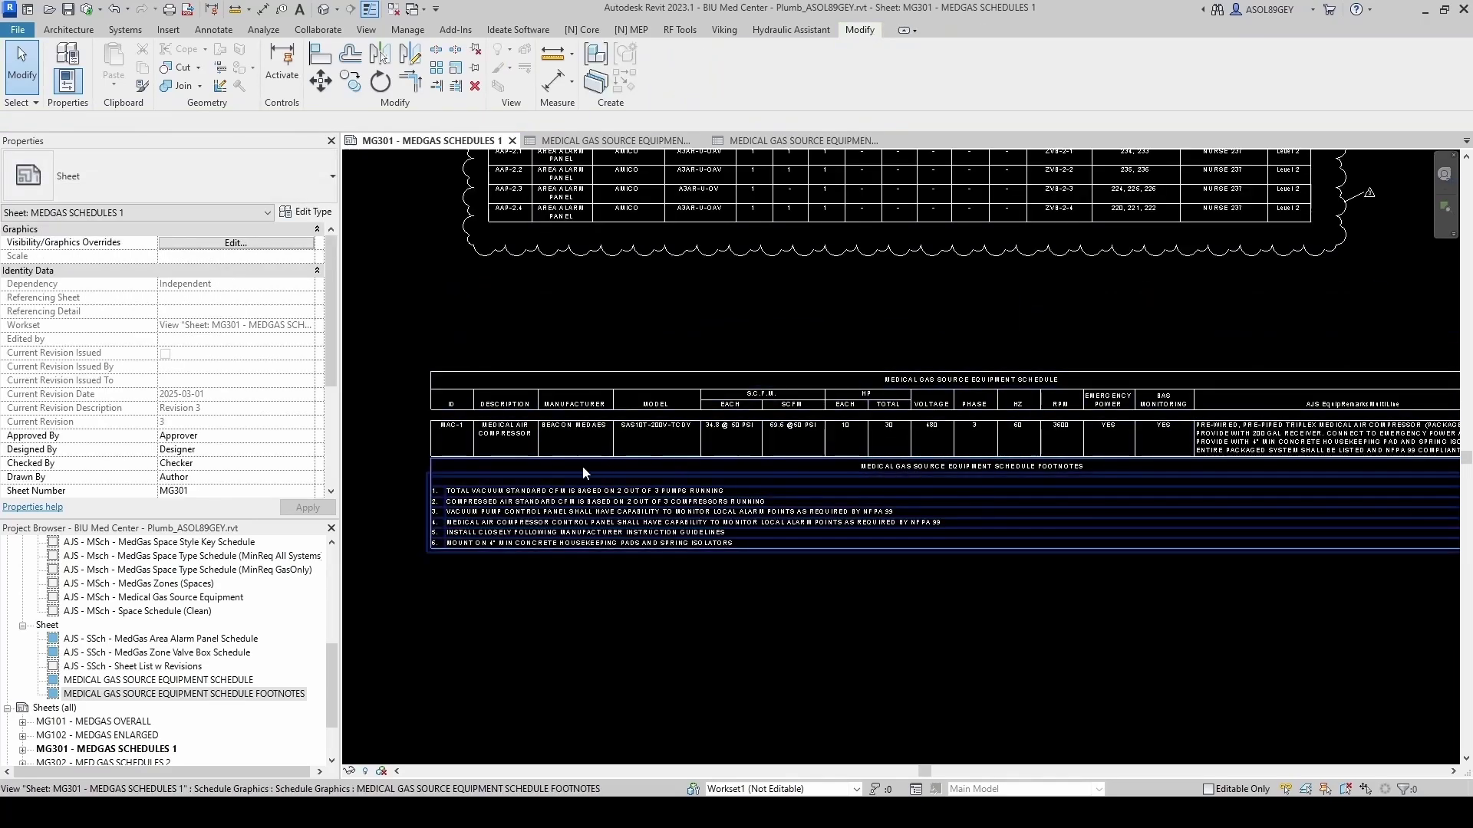
Left-align the title of the MEDICAL GAS SOURCE EQUIPMENT SCHEDULE FOOTNOTES schedule and review it on sheet MG301
{"action": "double_click", "coordinate": [533, 468]}
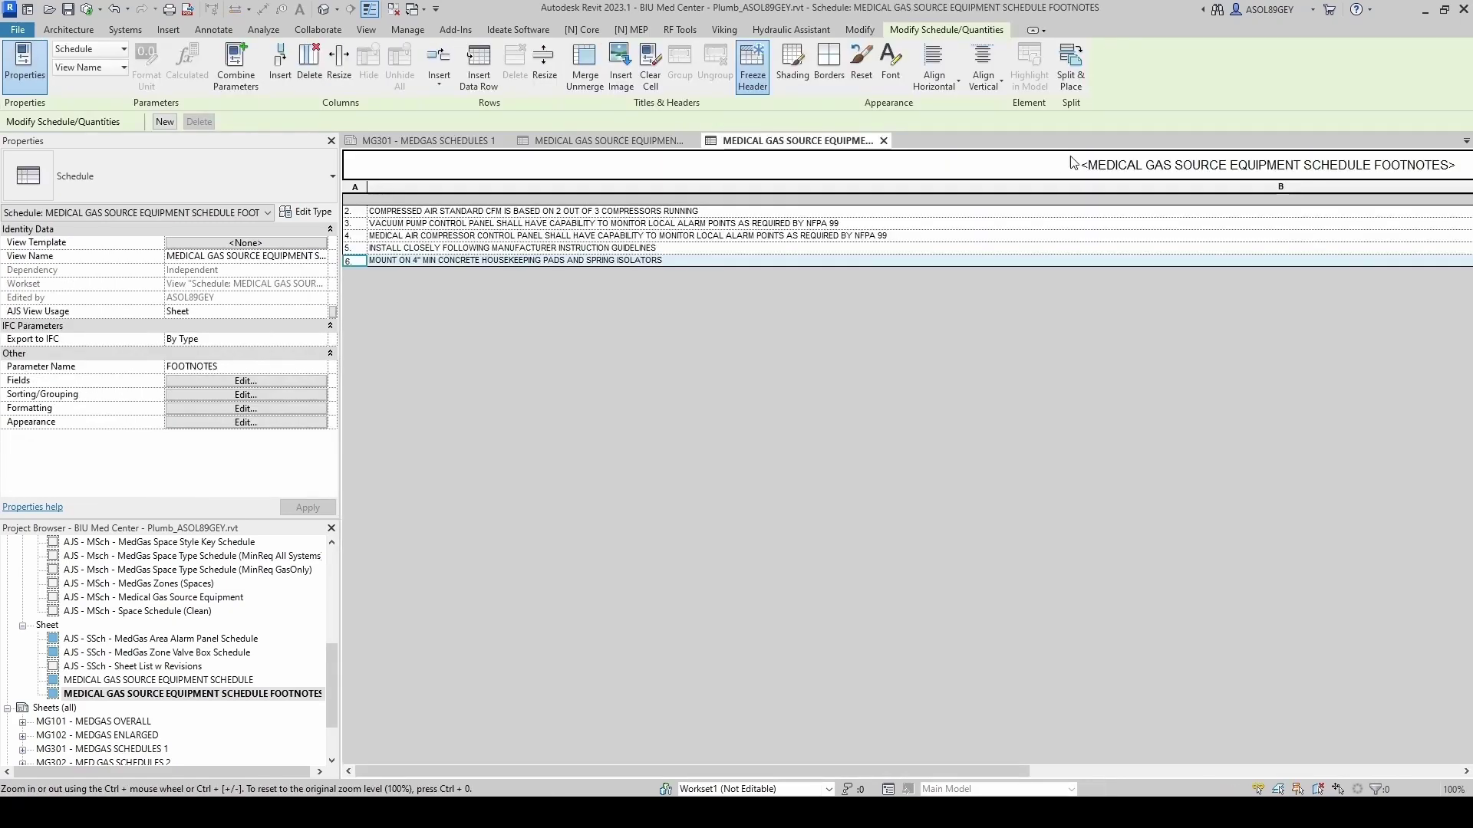
{"action": "left_click", "coordinate": [1099, 169]}
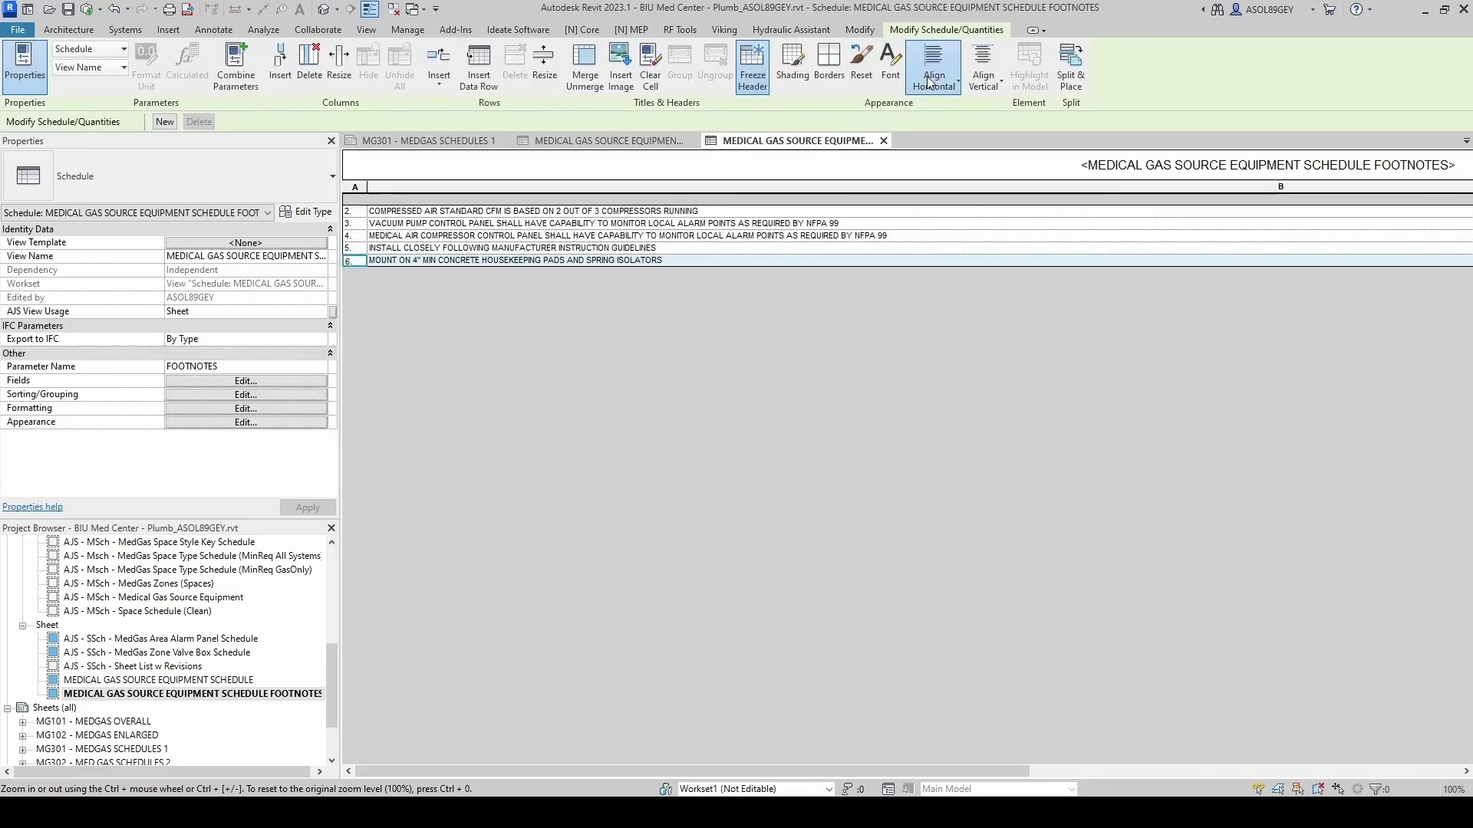
{"action": "left_click", "coordinate": [942, 113]}
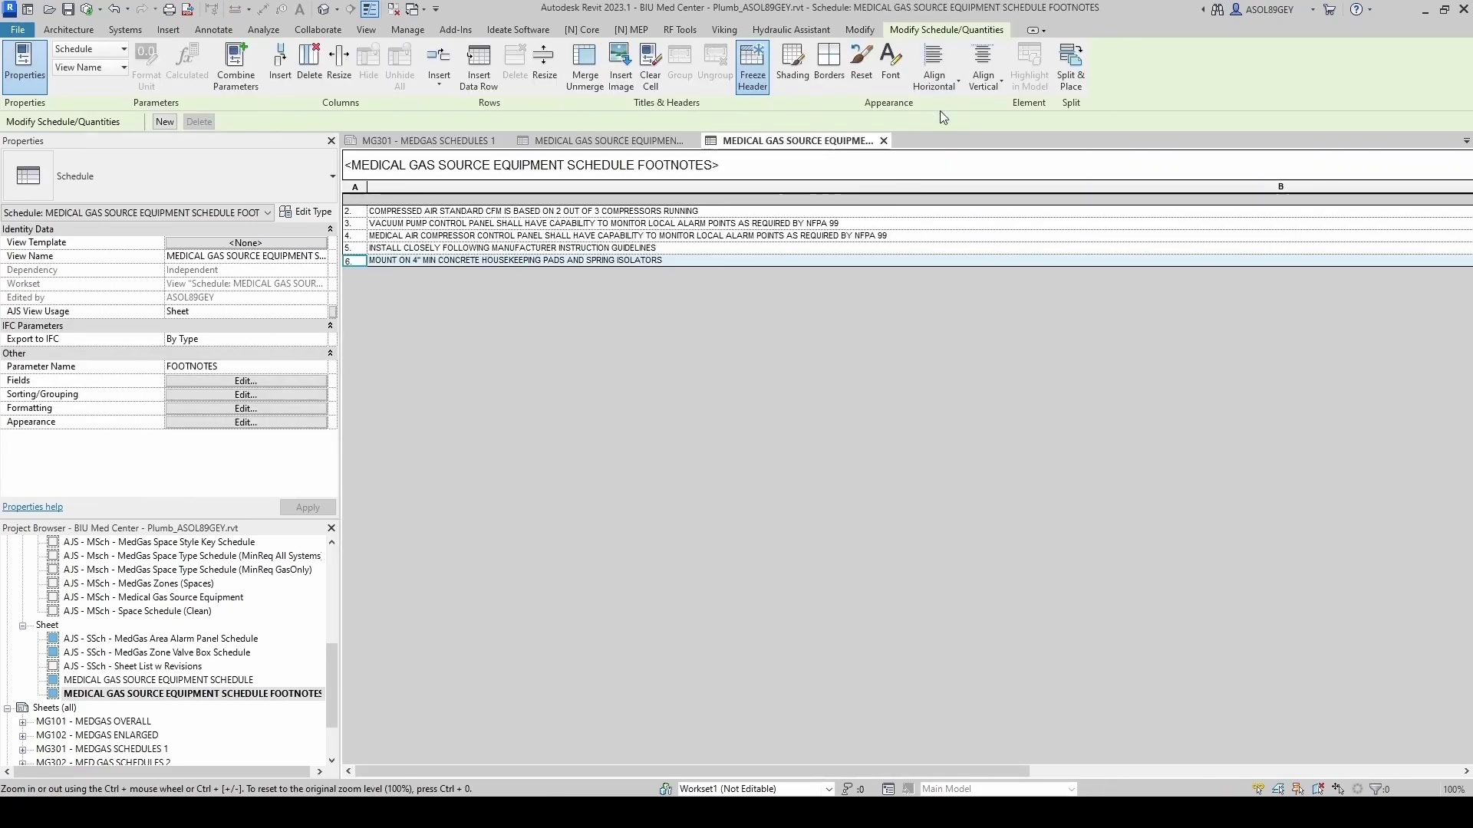
{"action": "left_click", "coordinate": [418, 140]}
{"action": "scroll", "coordinate": [566, 491], "scroll_direction": "down", "scroll_amount": 3}
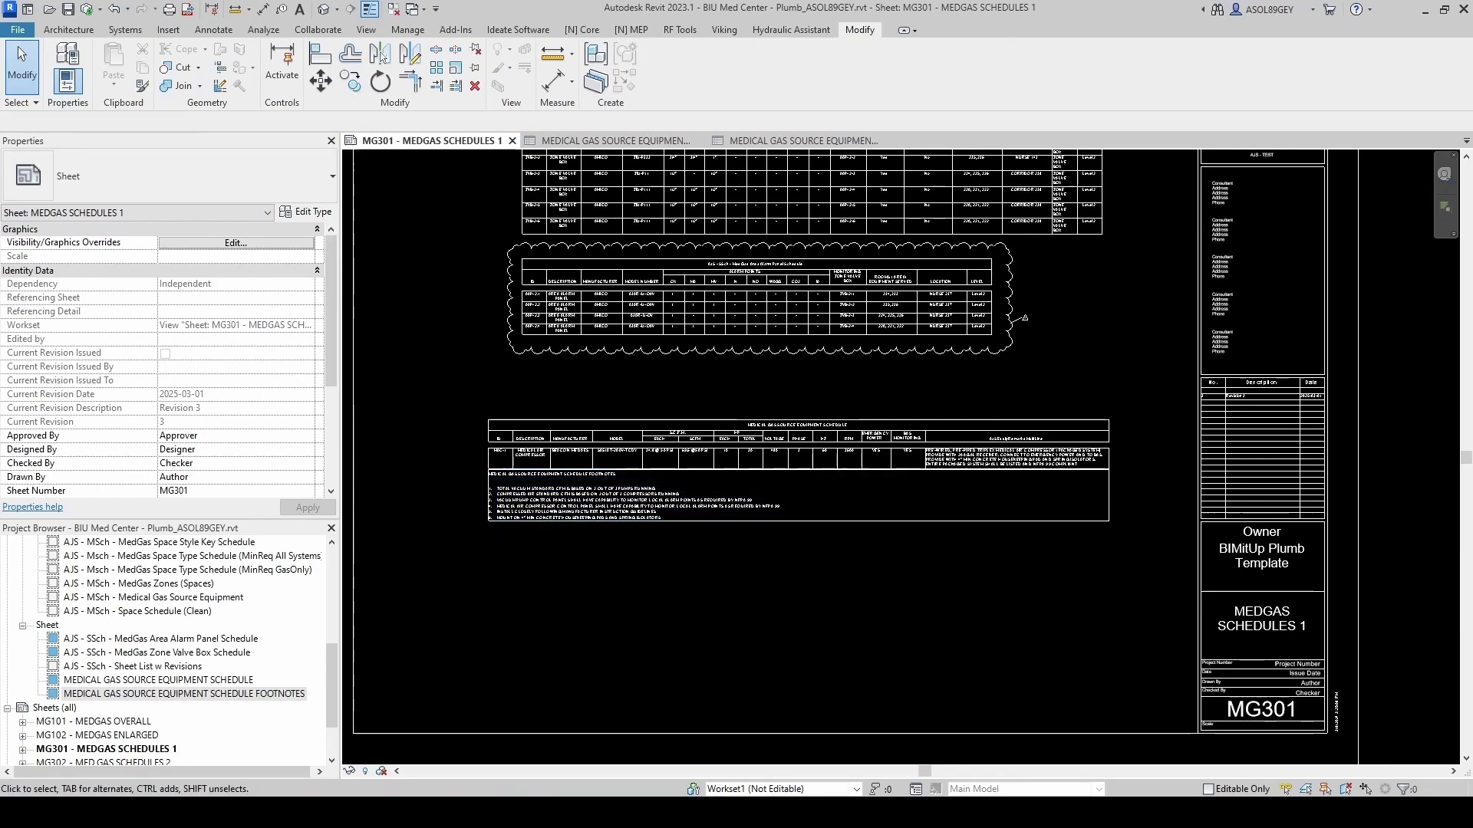
{"action": "scroll", "coordinate": [461, 499], "scroll_direction": "up", "scroll_amount": 2}
{"action": "scroll", "coordinate": [606, 293], "scroll_direction": "down", "scroll_amount": 2}
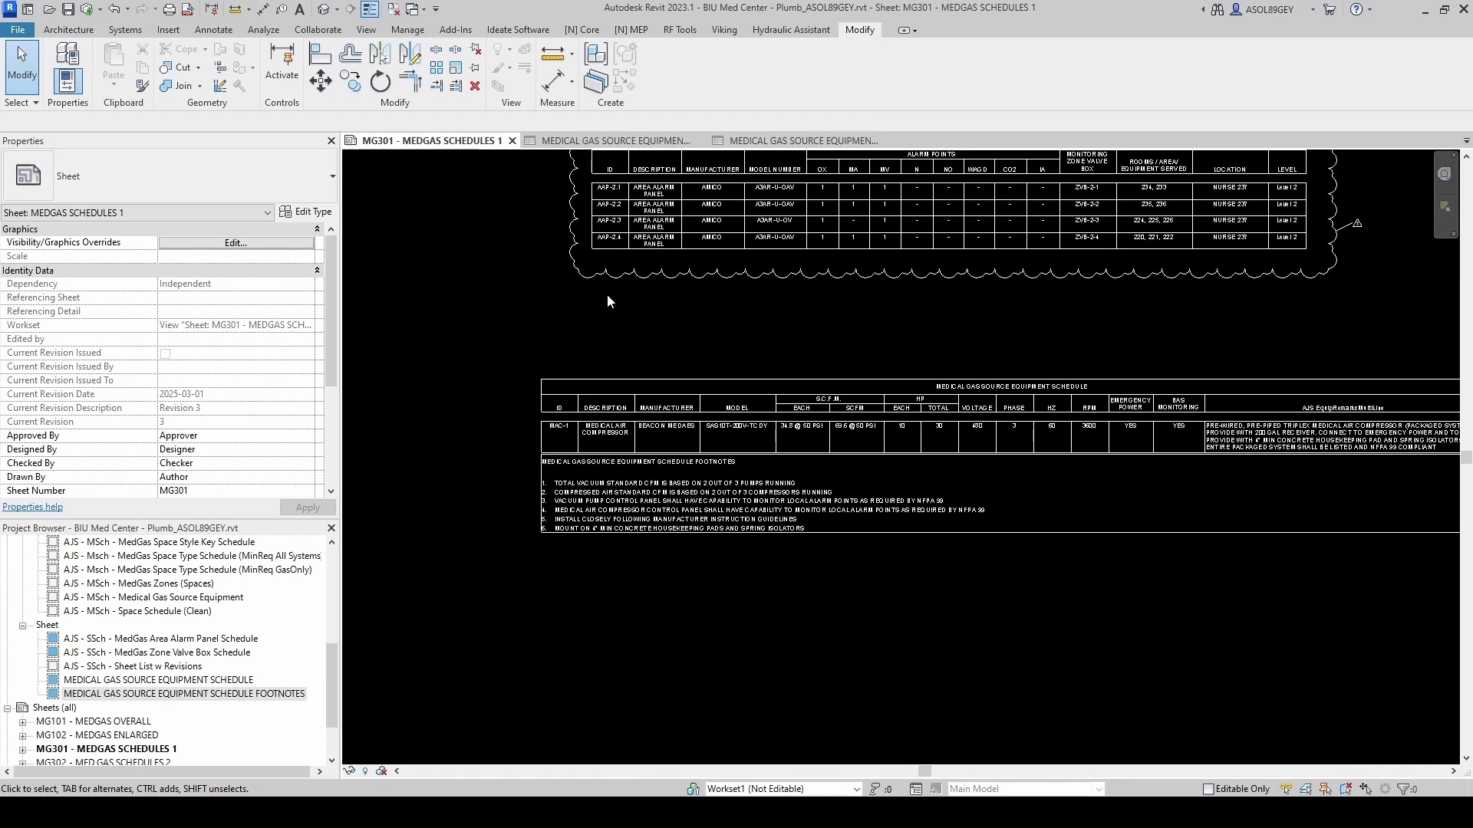
Underline the title text of the MEDICAL GAS SOURCE EQUIPMENT SCHEDULE FOOTNOTES schedule and return to sheet MG301
{"action": "left_click", "coordinate": [754, 142]}
{"action": "left_click", "coordinate": [742, 161]}
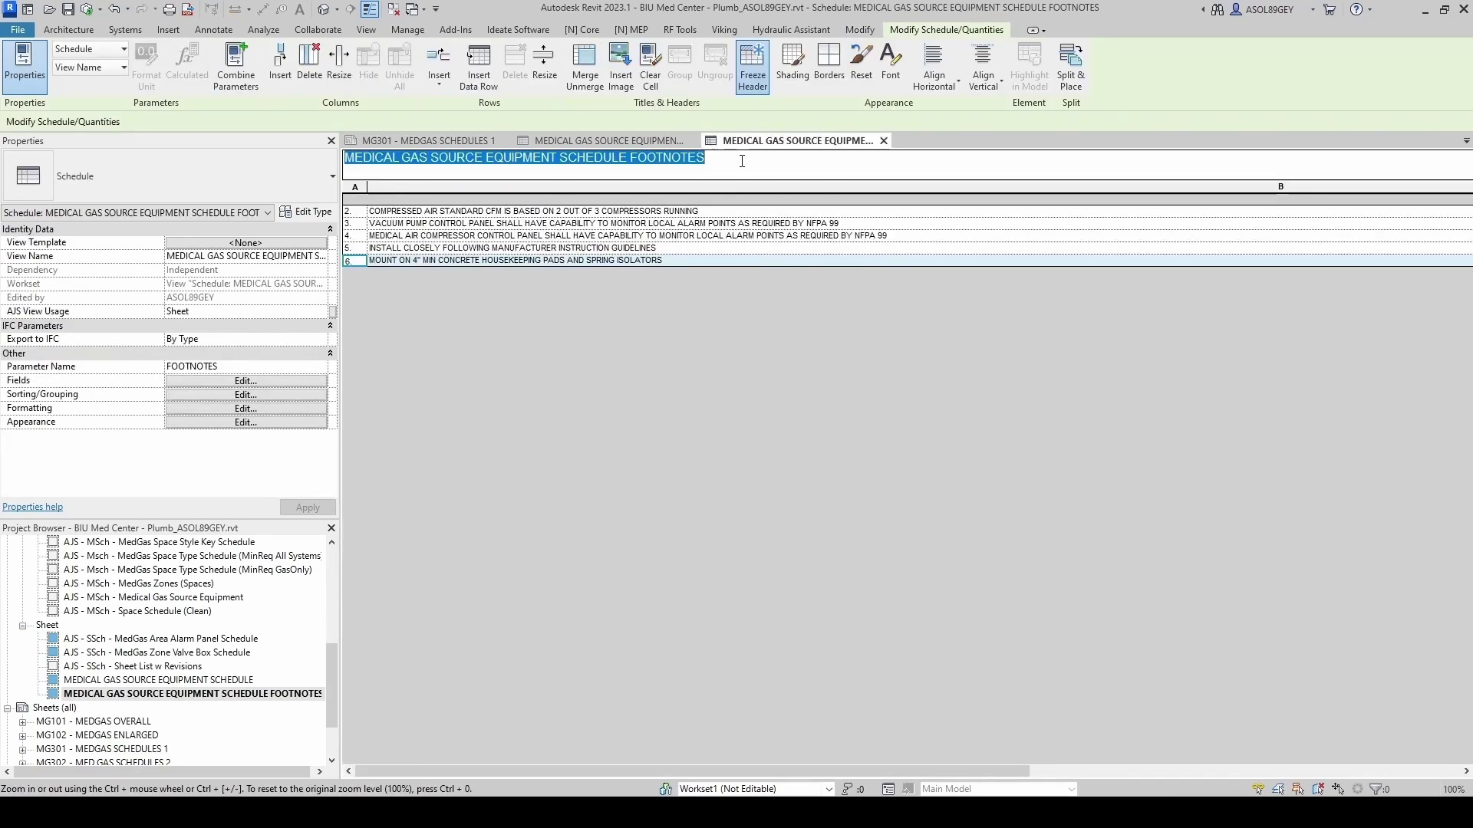
{"action": "left_click", "coordinate": [888, 63]}
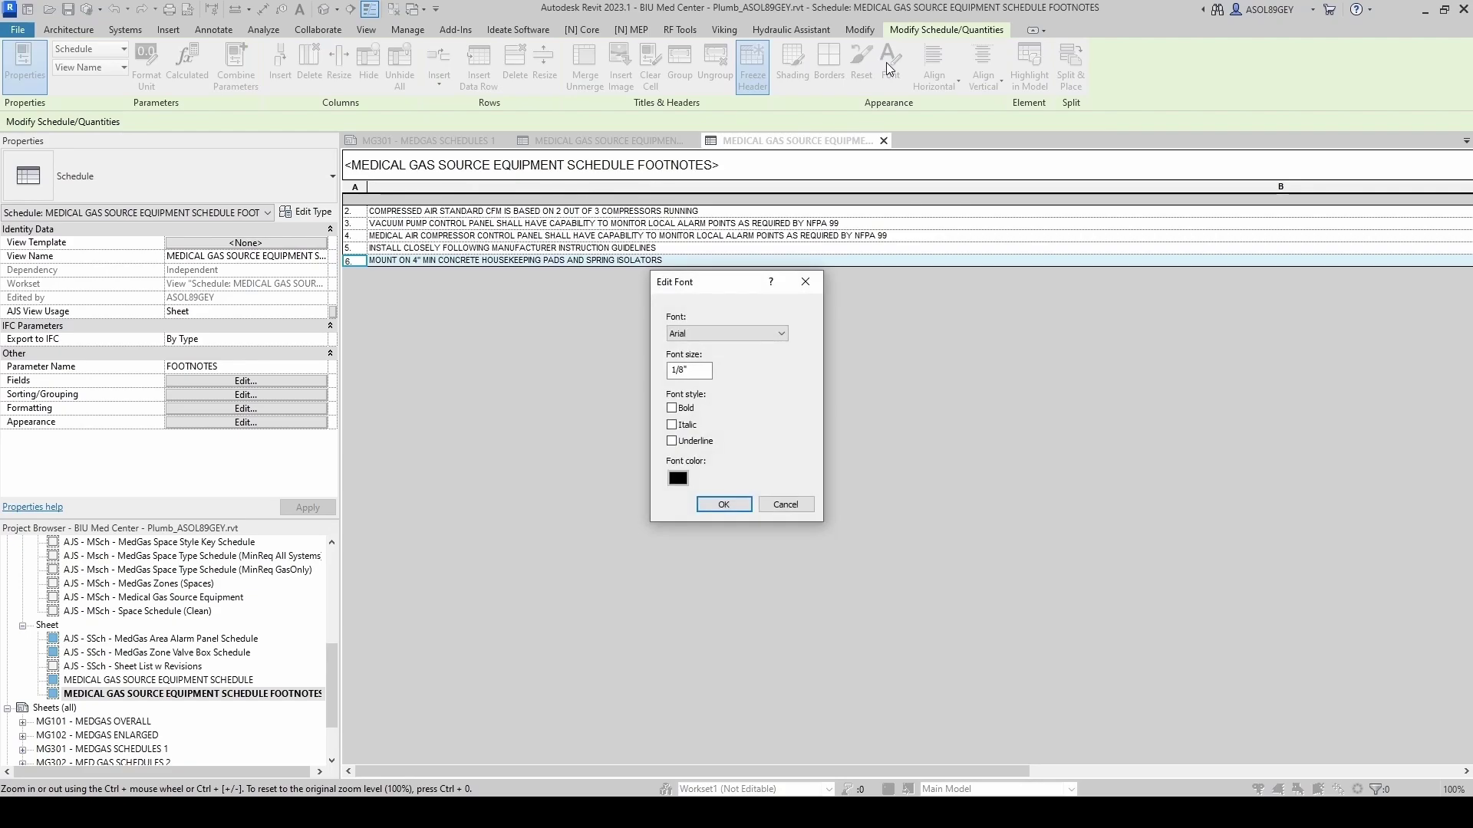
{"action": "left_click", "coordinate": [708, 503]}
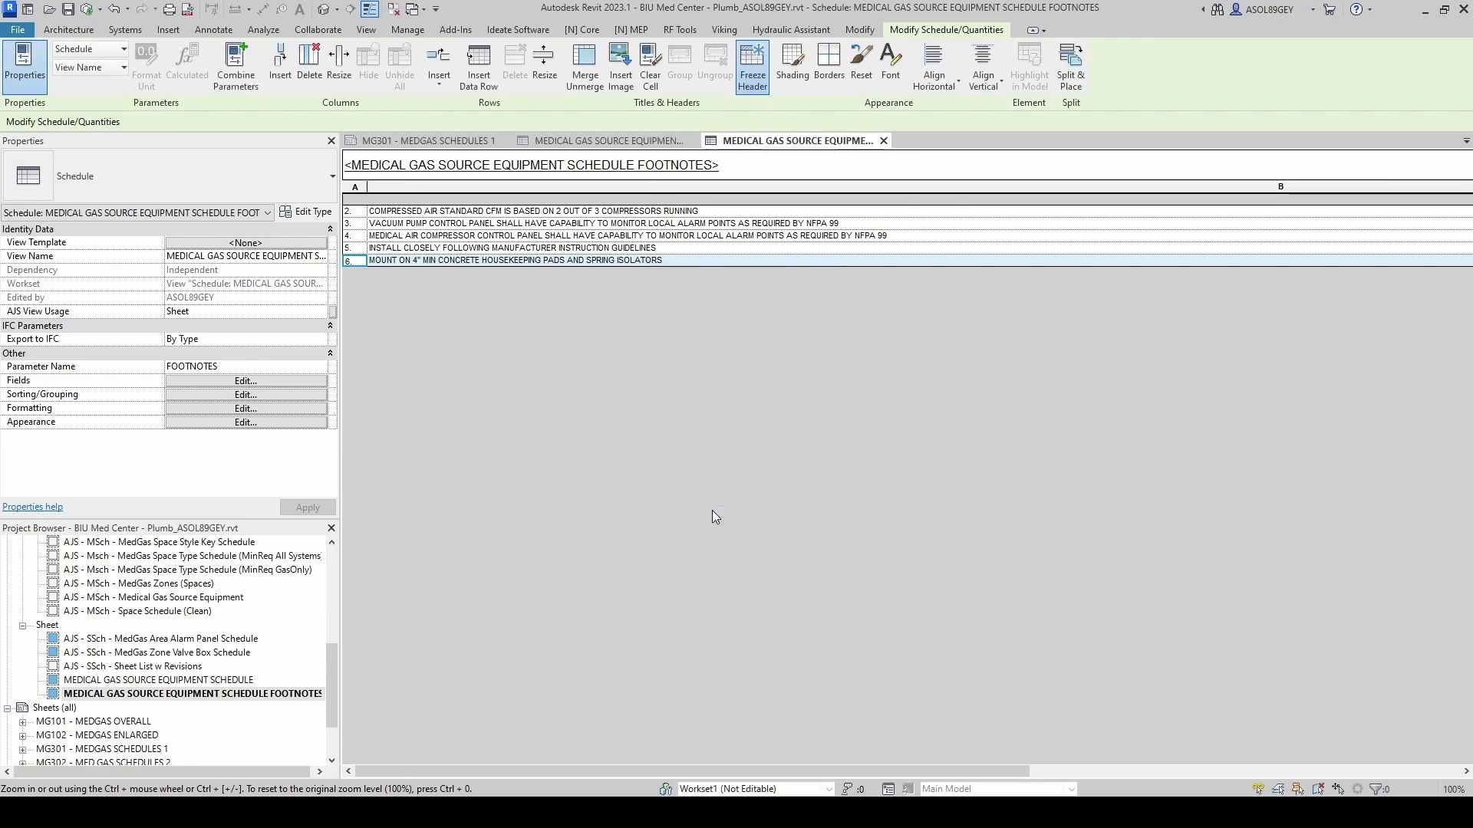
{"action": "left_click", "coordinate": [427, 141]}
{"action": "scroll", "coordinate": [582, 519], "scroll_direction": "up", "scroll_amount": 3}
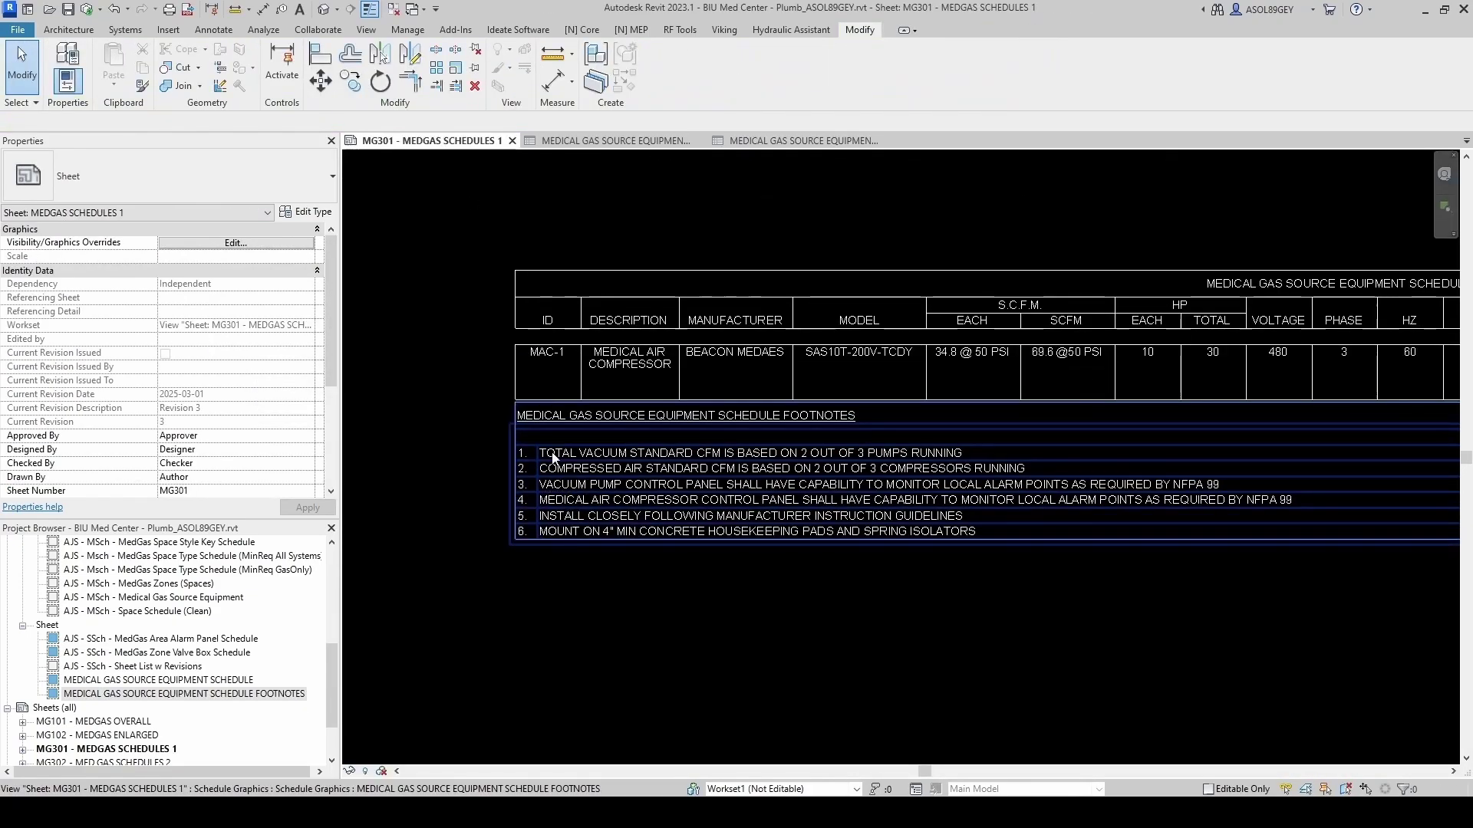
Move the footnotes down slightly on sheet MG301 to leave a small gap beneath the medical gas source equipment schedule
{"action": "scroll", "coordinate": [682, 460], "scroll_direction": "down", "scroll_amount": 4}
{"action": "scroll", "coordinate": [744, 391], "scroll_direction": "up", "scroll_amount": 3}
{"action": "left_click", "coordinate": [439, 556]}
{"action": "left_click", "coordinate": [440, 555]}
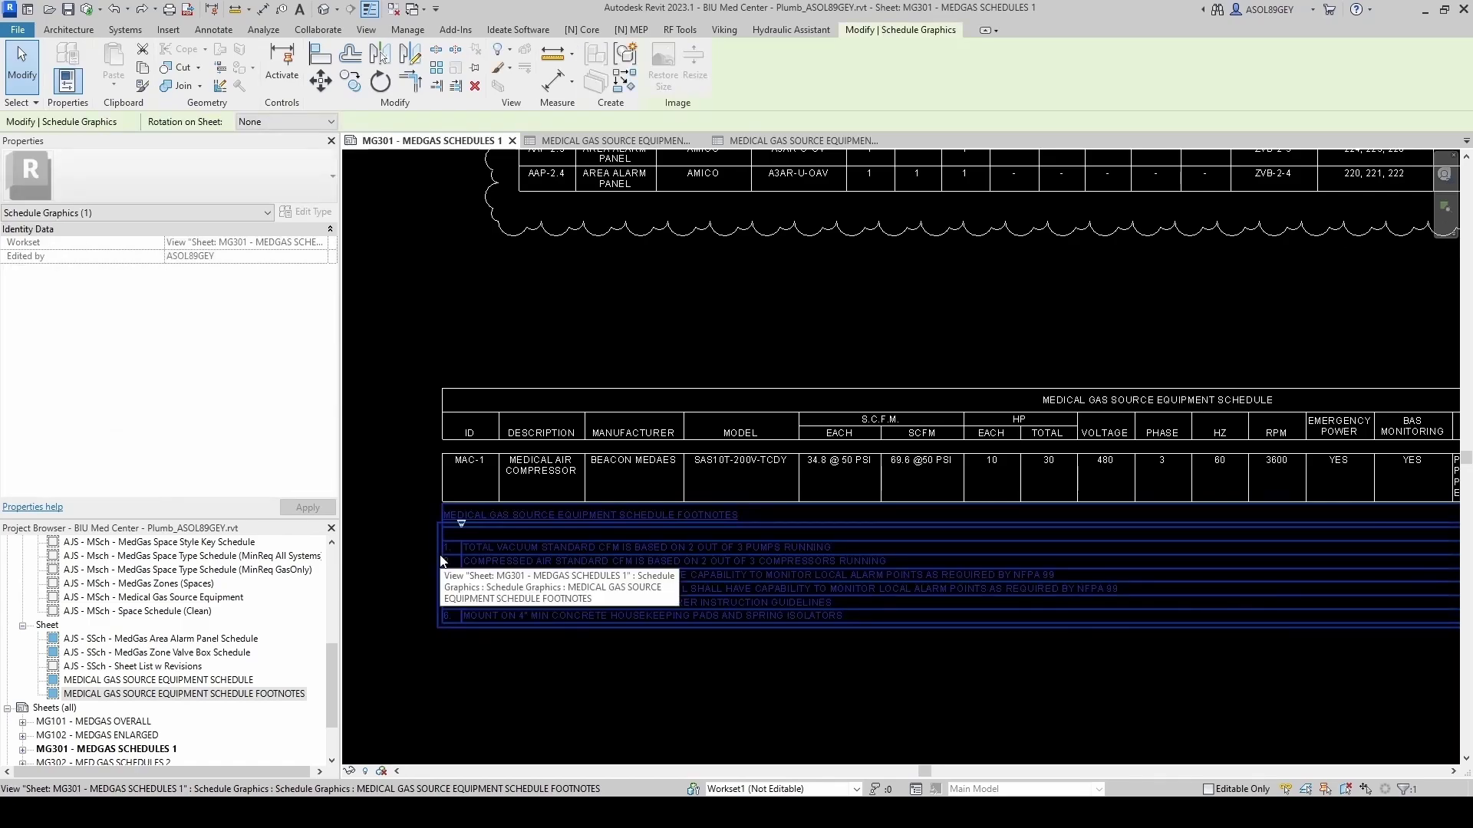
{"action": "left_click_drag", "start_coordinate": [439, 548], "coordinate": [439, 554]}
{"action": "key", "text": "Down"}
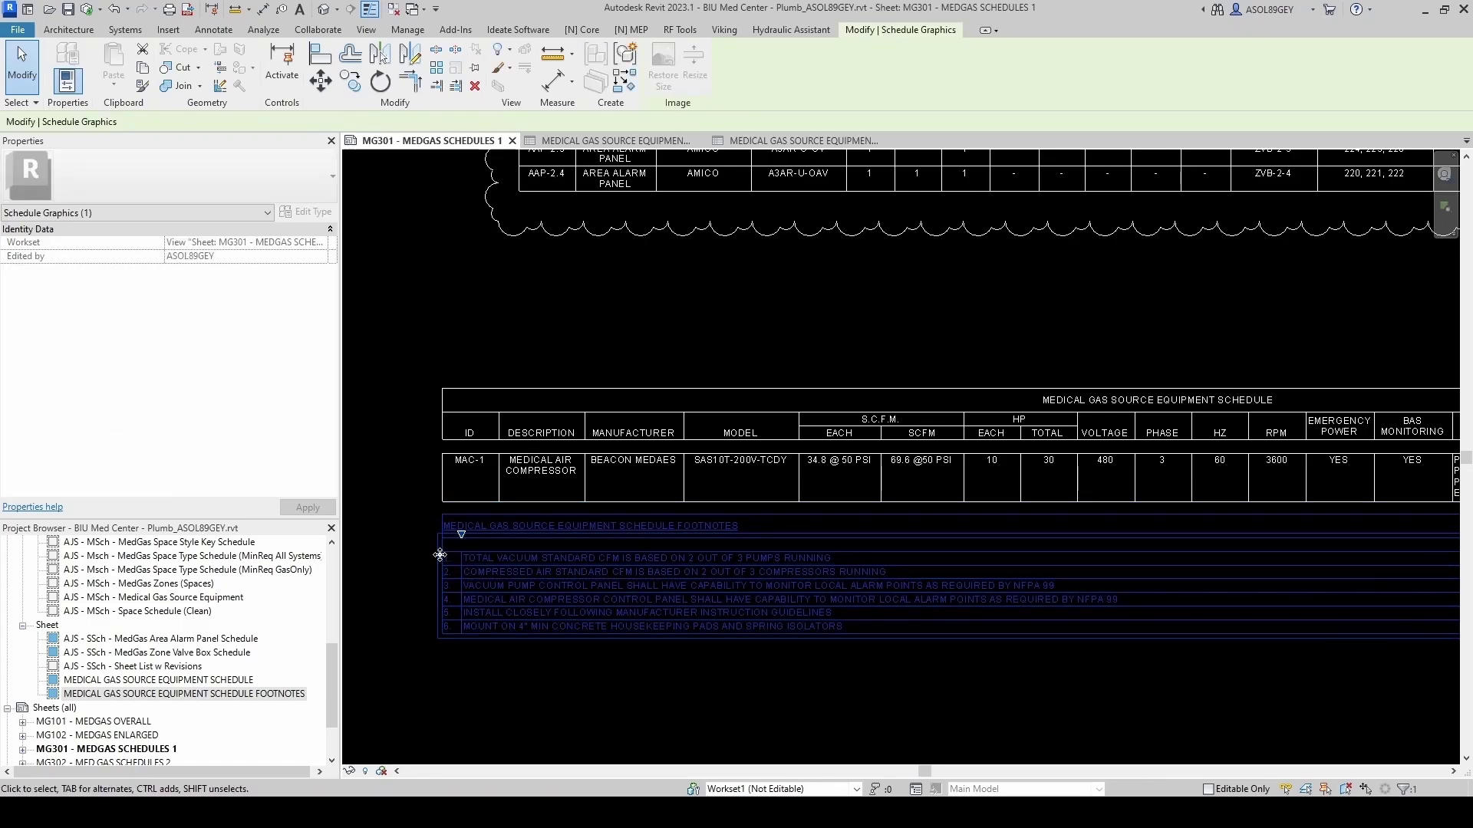
{"action": "key", "text": "Escape"}
{"action": "scroll", "coordinate": [429, 441], "scroll_direction": "down", "scroll_amount": 3}
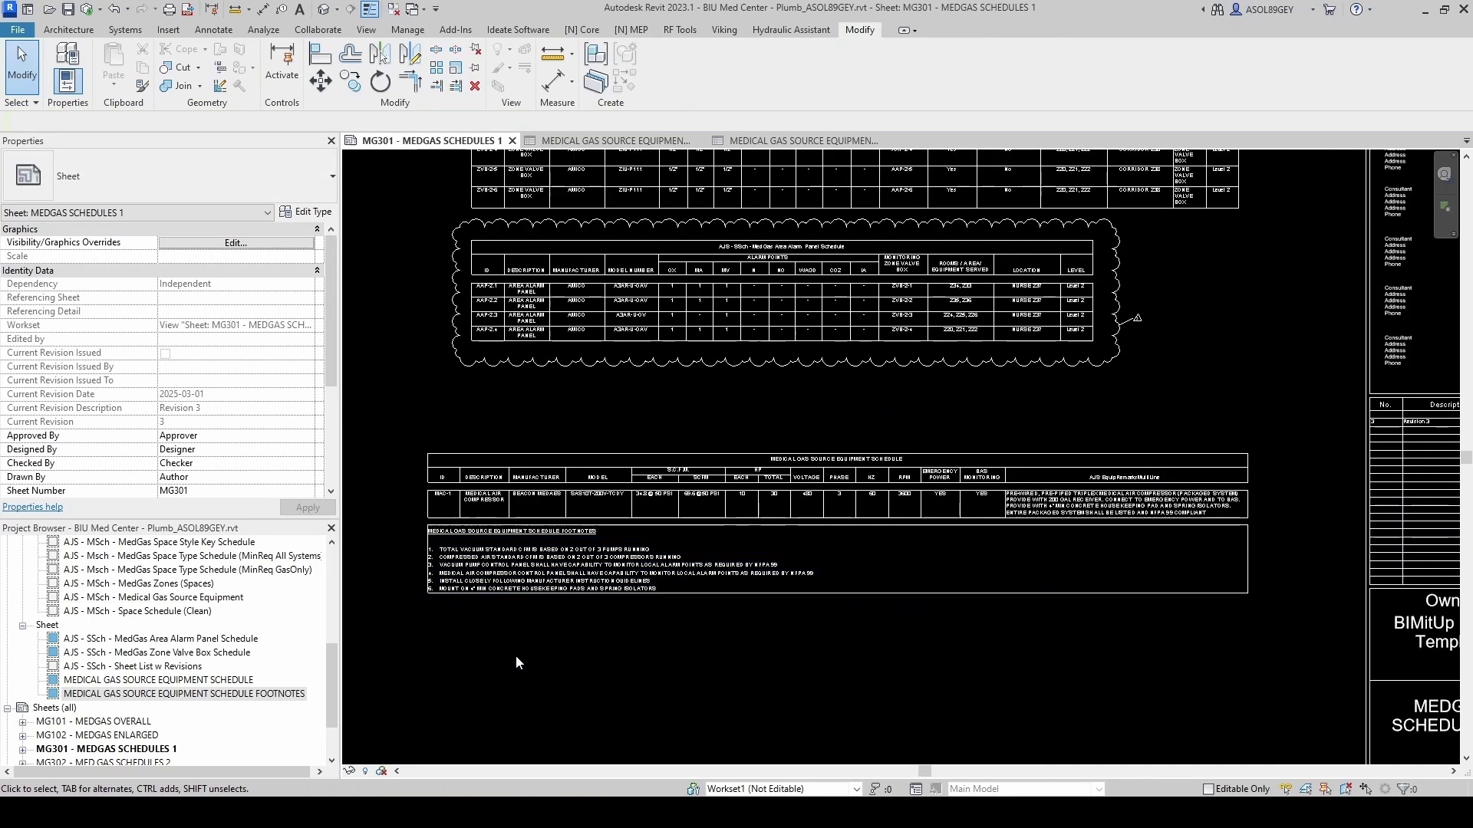